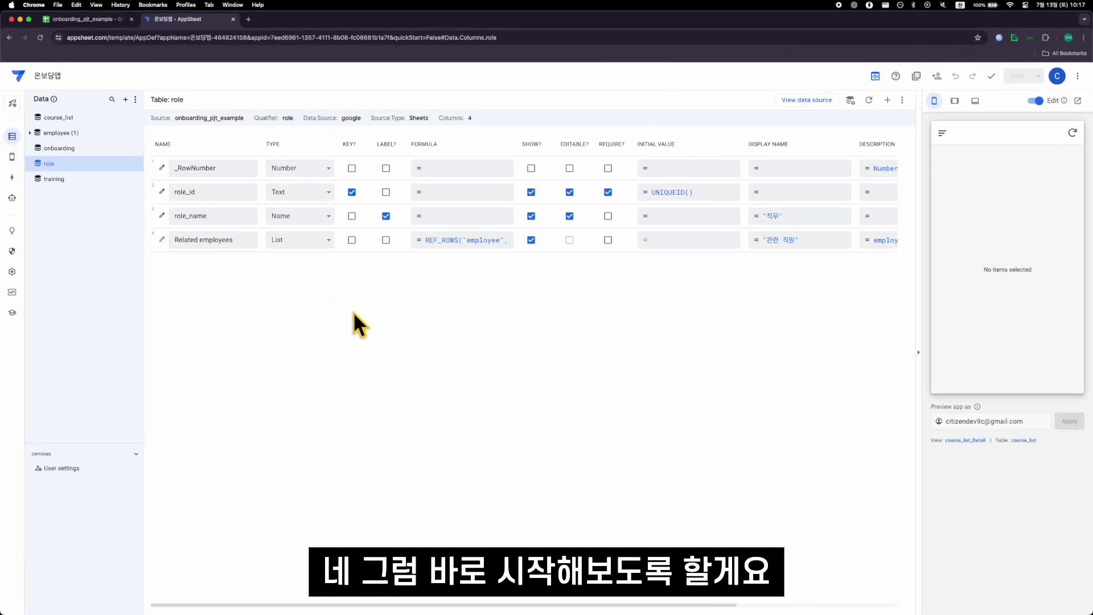
Step: Create a new menu navigation view named role, based on the role data, with the table view type
left_click(13, 161)
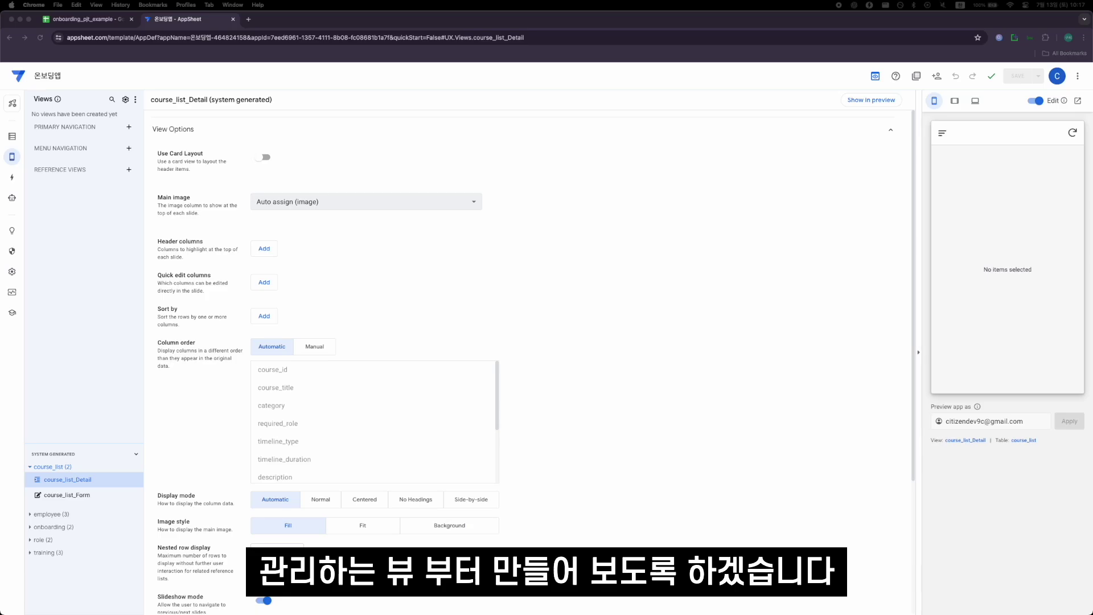
left_click(130, 149)
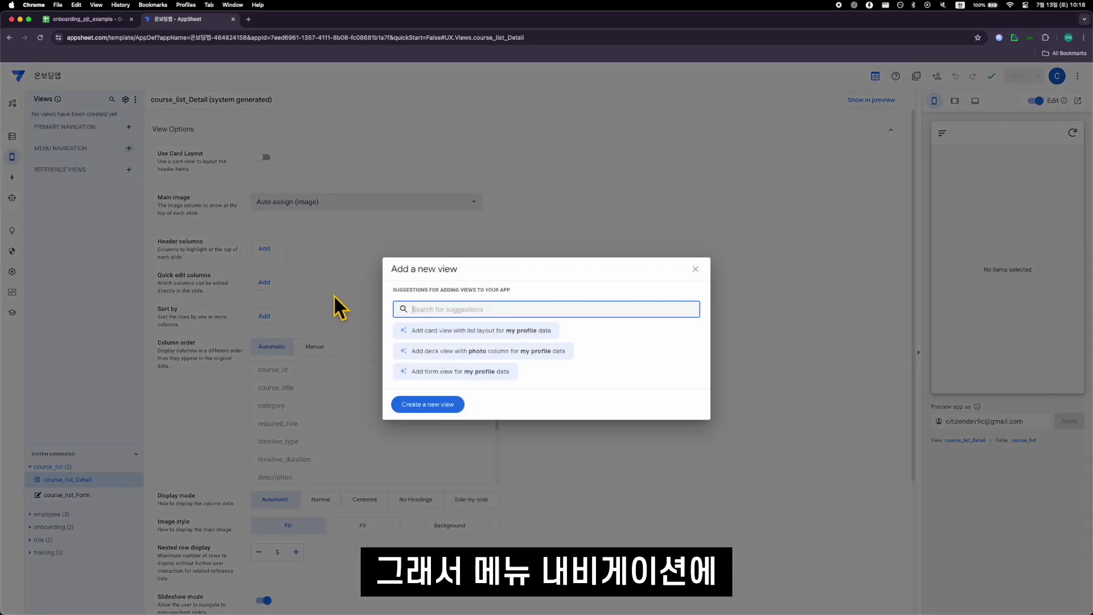
left_click(428, 404)
triple_click(288, 134)
type("role")
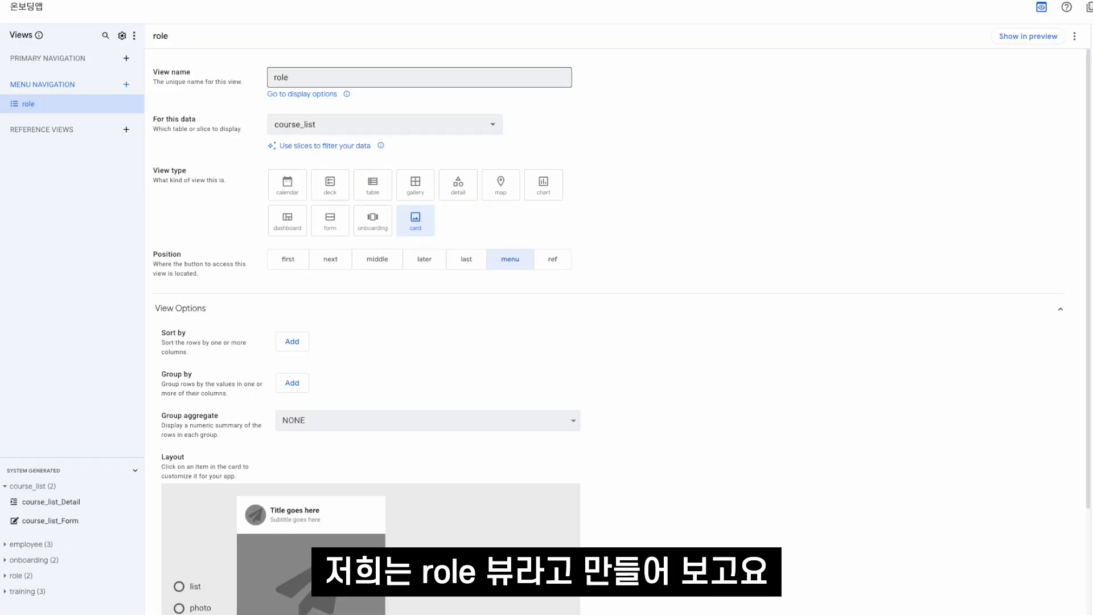
left_click(399, 127)
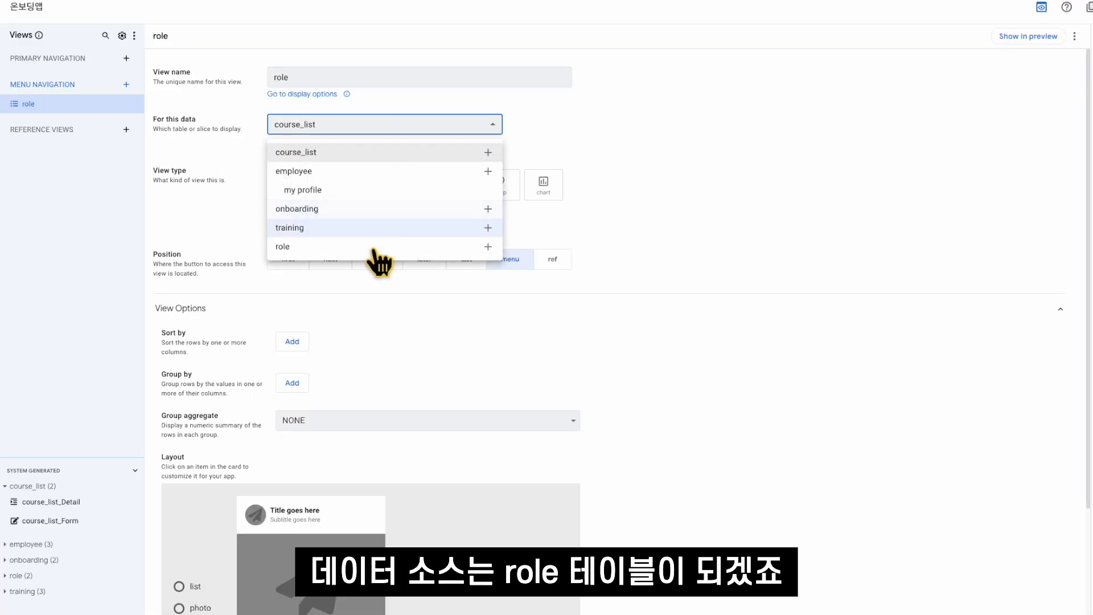
left_click(365, 246)
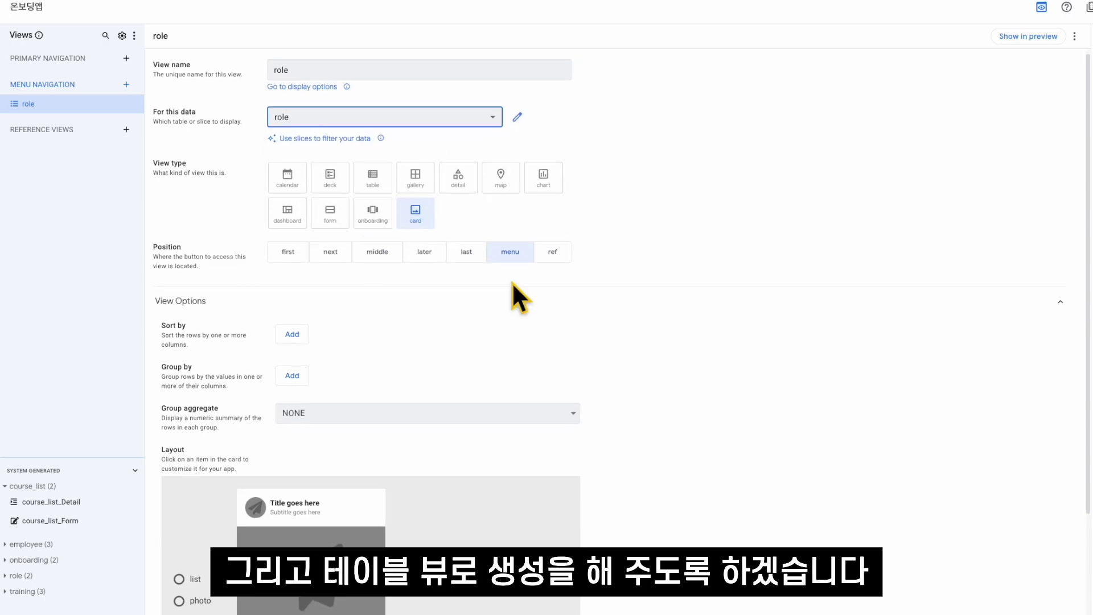
left_click(373, 173)
Step: Switch the role view's column order to manual and remove the role_id column
scroll(505, 245, "down", 3)
left_click(354, 304)
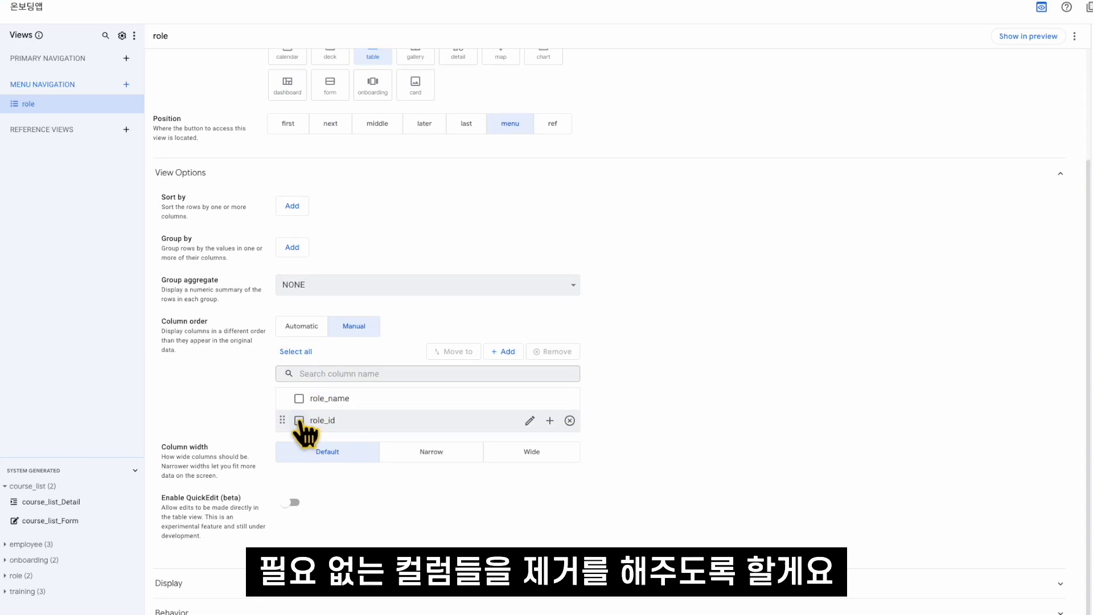
left_click(299, 421)
left_click(556, 351)
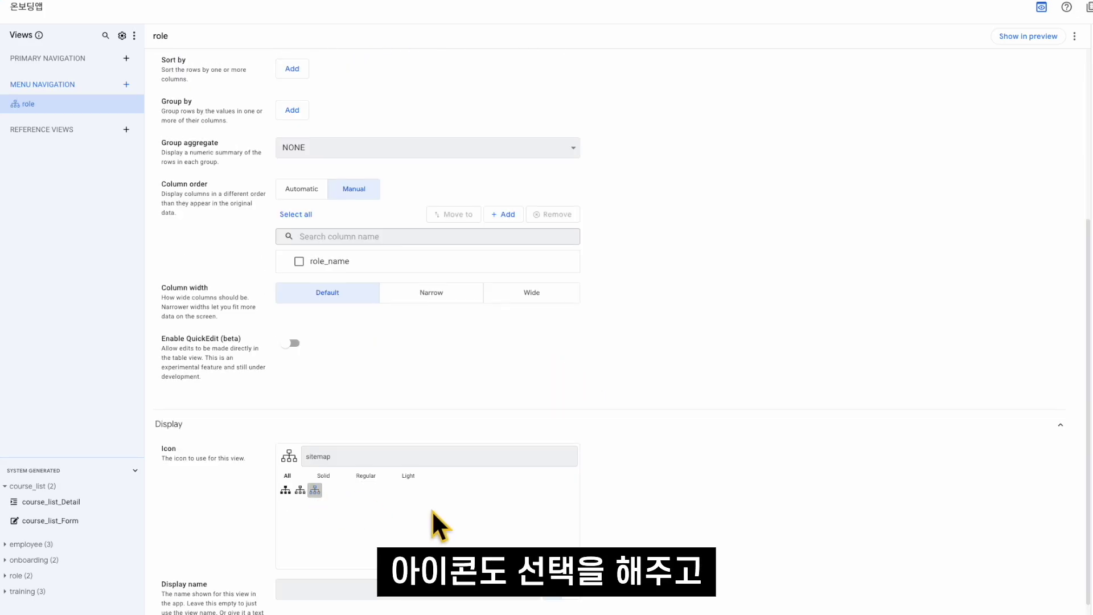
Step: Set the role view's icon to the light sitemap and its display name to "직무 리스트"
scroll(512, 530, "down", 1)
scroll(592, 535, "down", 1)
left_click(464, 532)
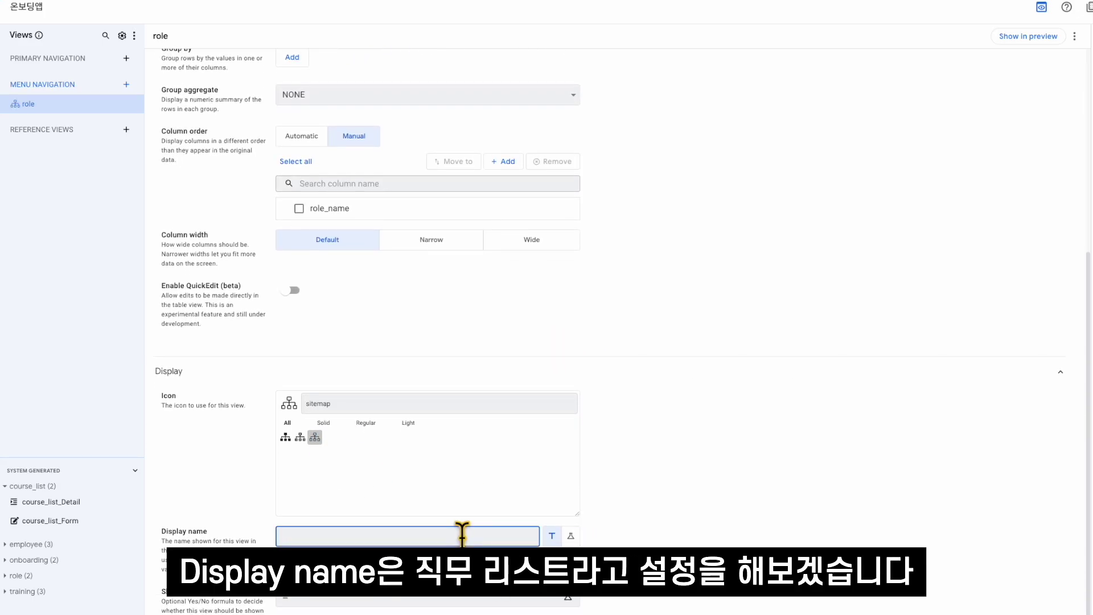
type("\"직무 리스트\"")
left_click(817, 488)
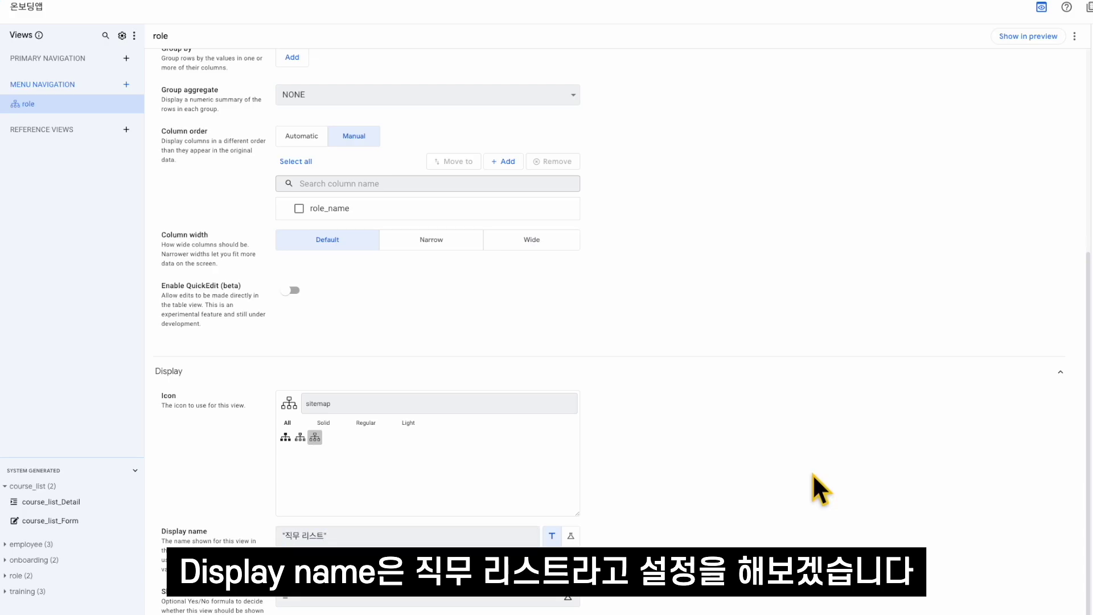
Step: Open the role table's column definitions and review the settings of role_id, role_name and Related employees
scroll(744, 496, "up", 6)
left_click(2, 93)
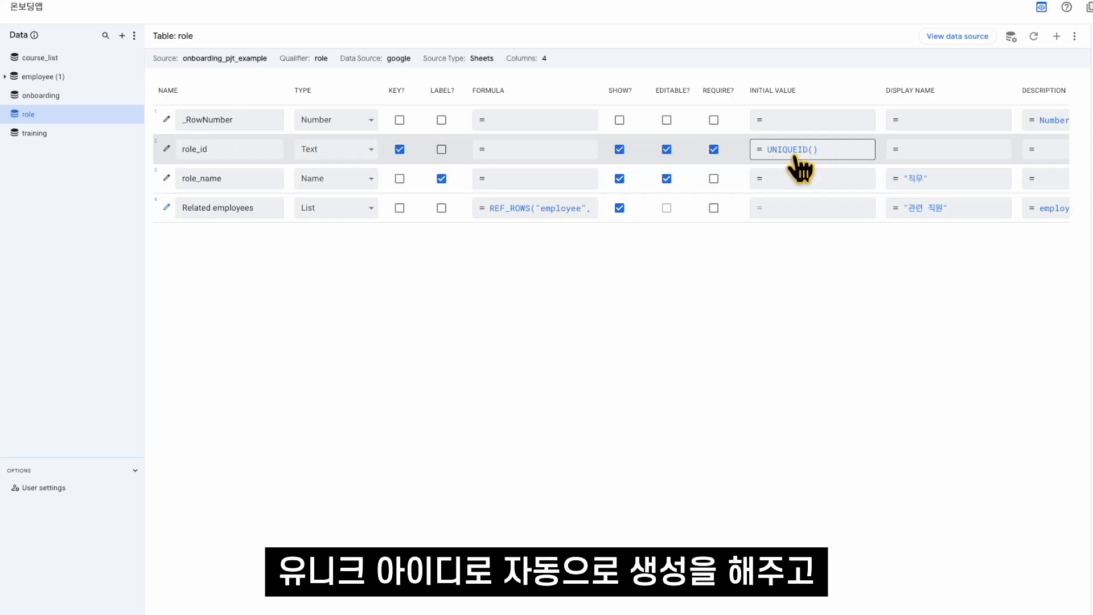
left_click(166, 178)
left_click(407, 208)
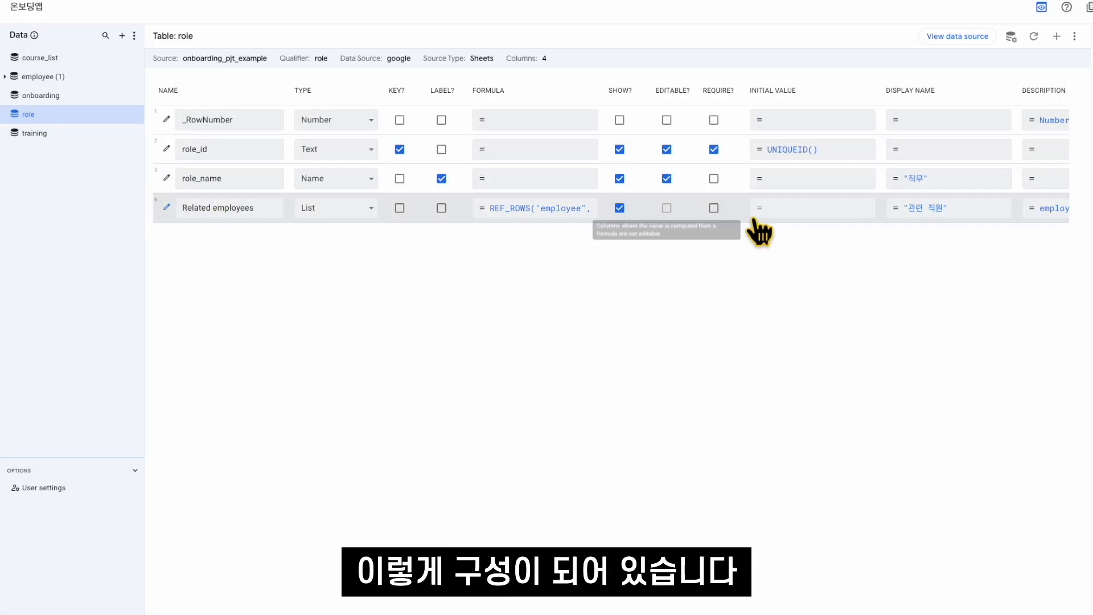
Step: Add the roles 인사, 총무, 영업, 마케팅 and 상품 개발 as records through the role view's form in the app preview
mouse_move(2, 122)
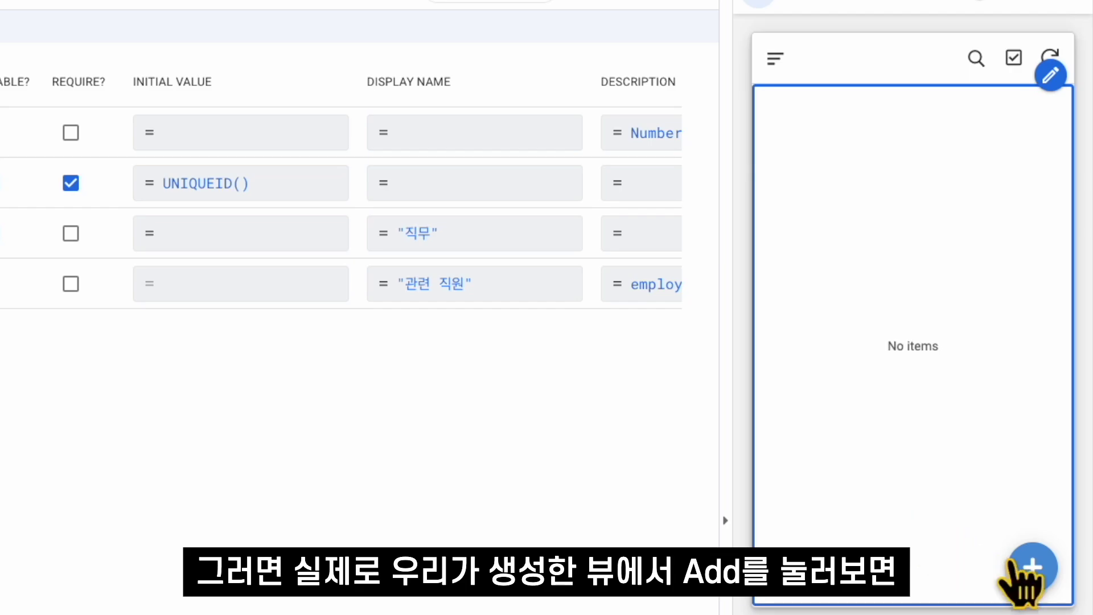
left_click(1032, 568)
left_click(829, 161)
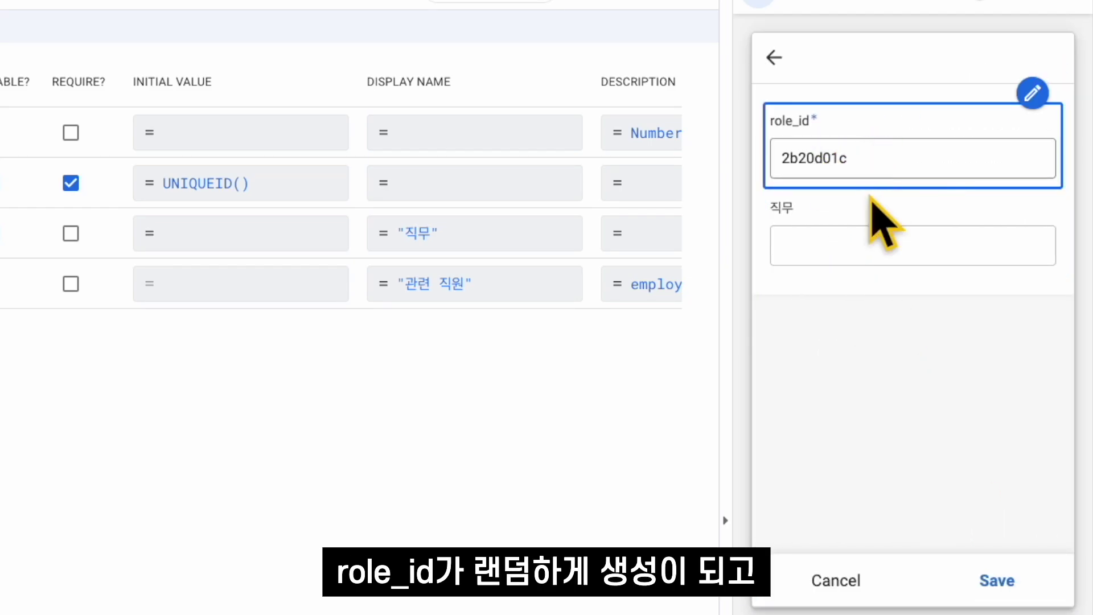
left_click(851, 246)
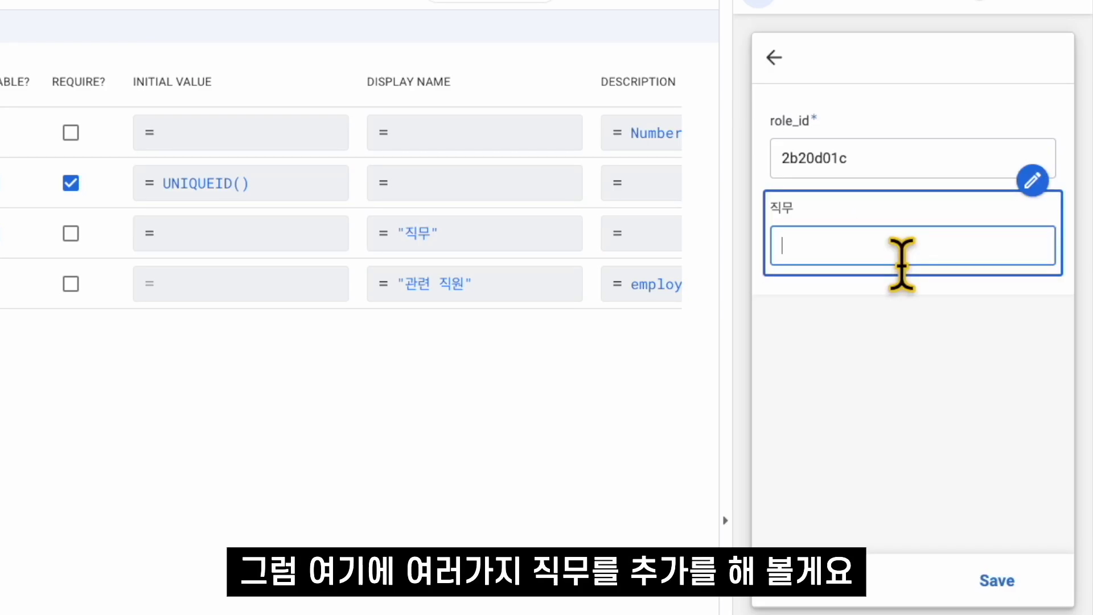
type("인사")
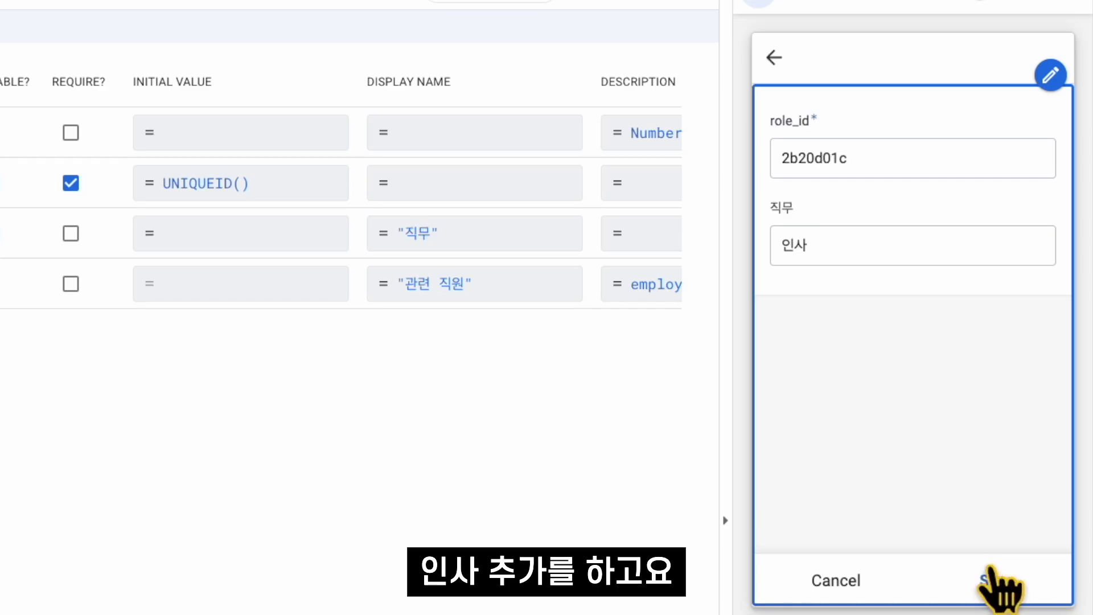
left_click(995, 582)
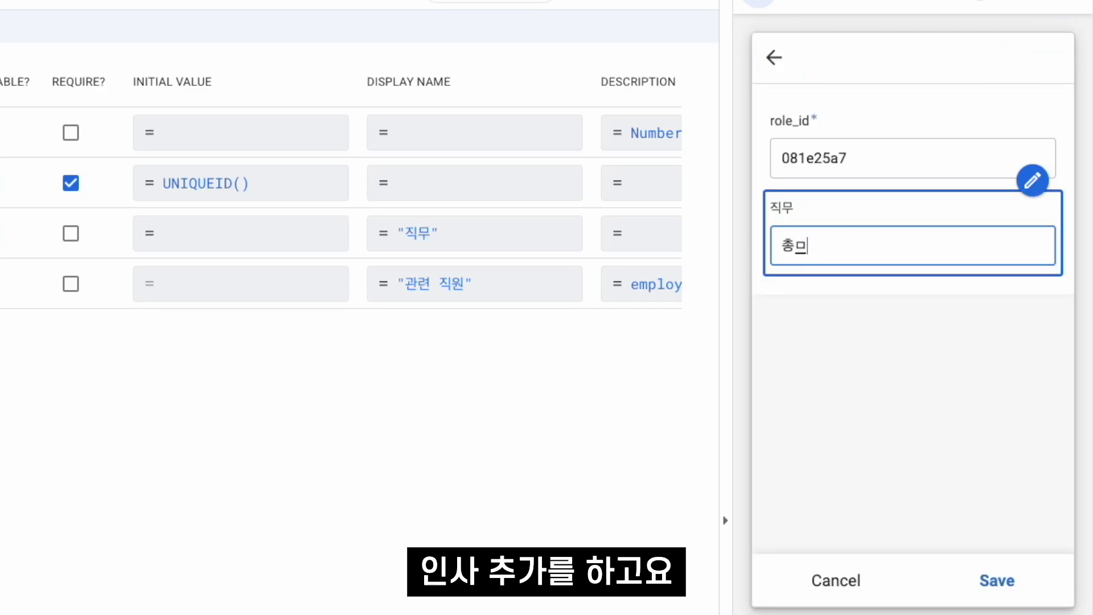
type("무")
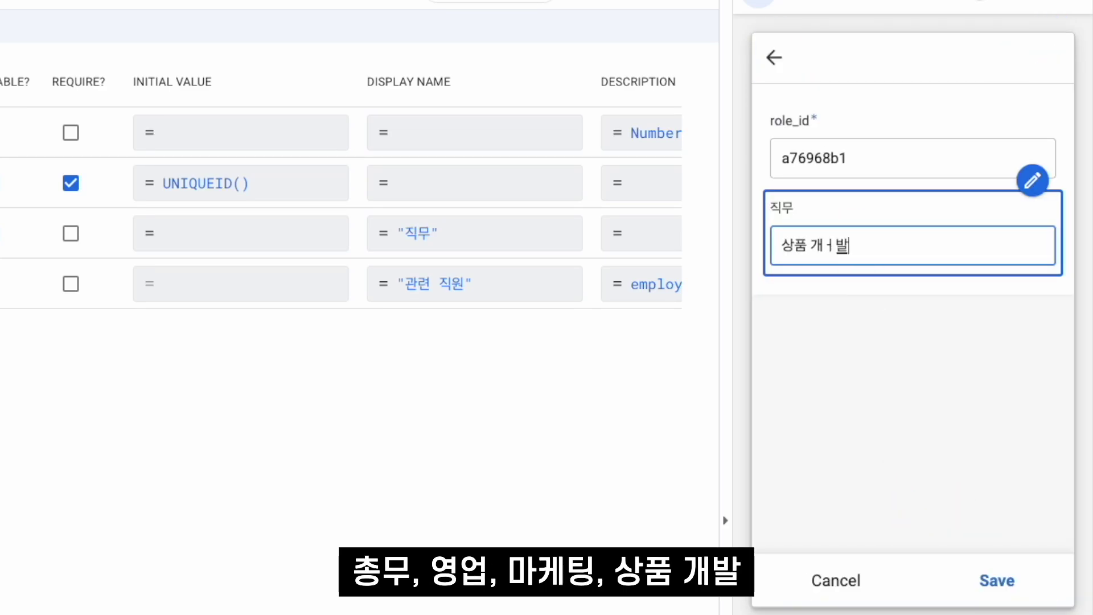
left_click(997, 582)
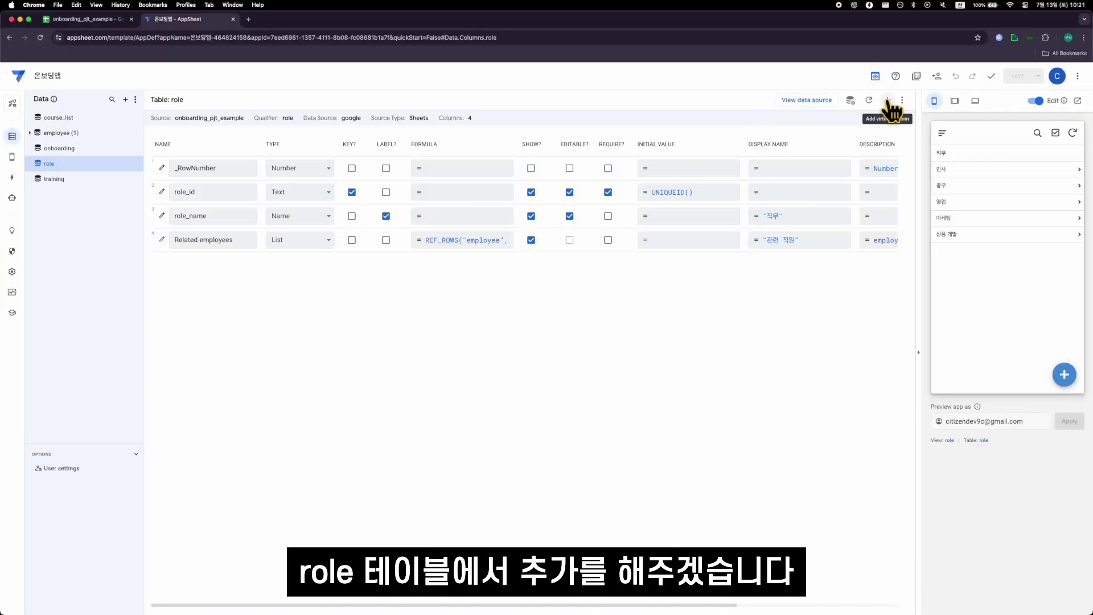
Step: Add a virtual column named required_courses to the role table
left_click(888, 101)
type("ㄱㄷ")
key("BackSpace")
key("BackSpace")
type("required_courses")
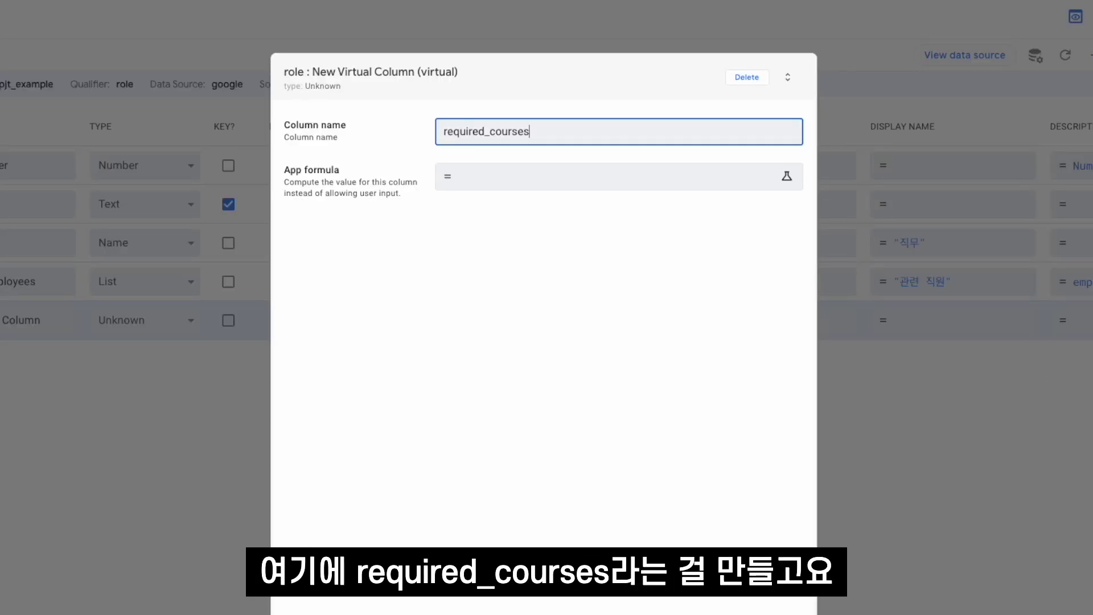
Step: Enter the required_courses app formula SELECT(course_list[course_title], IN([role_id],[required_role]))
left_click(617, 178)
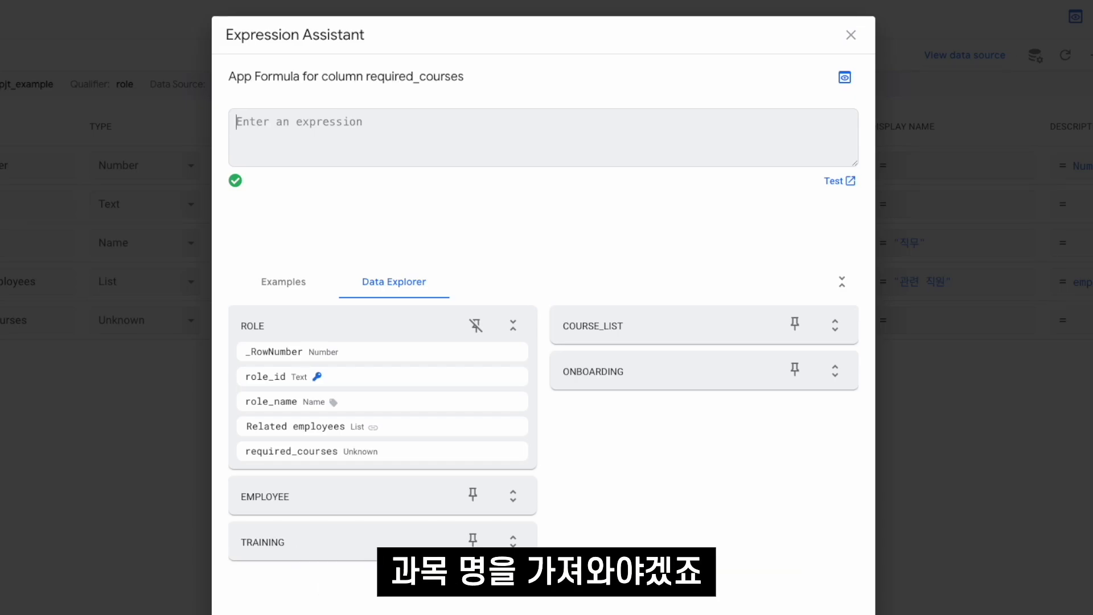
type("course")
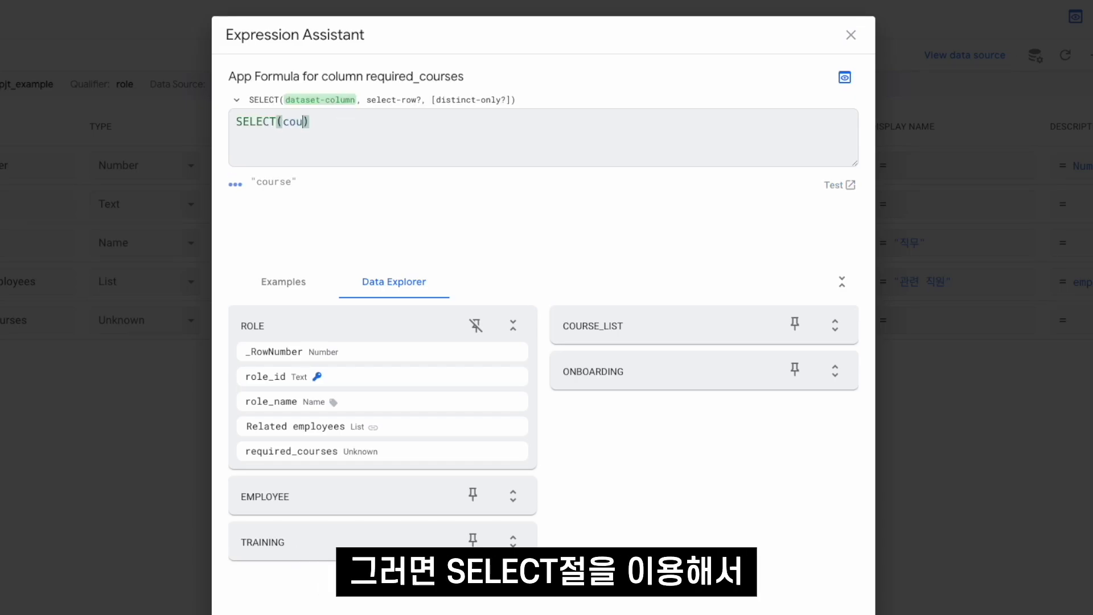
type("rse_list[")
key("Down")
key("Down")
key("Down")
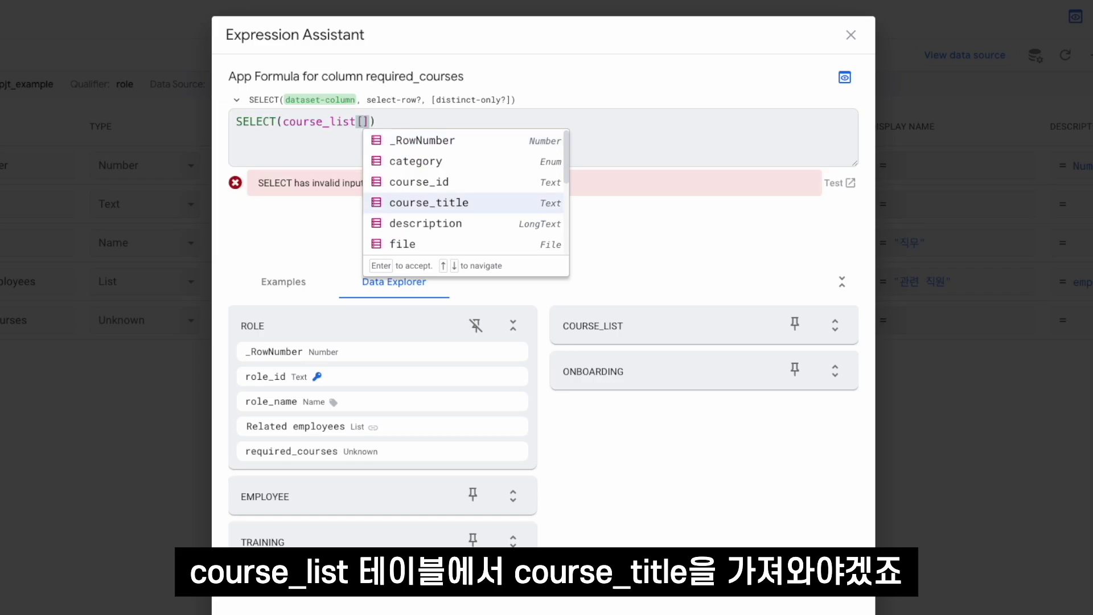
key("Return")
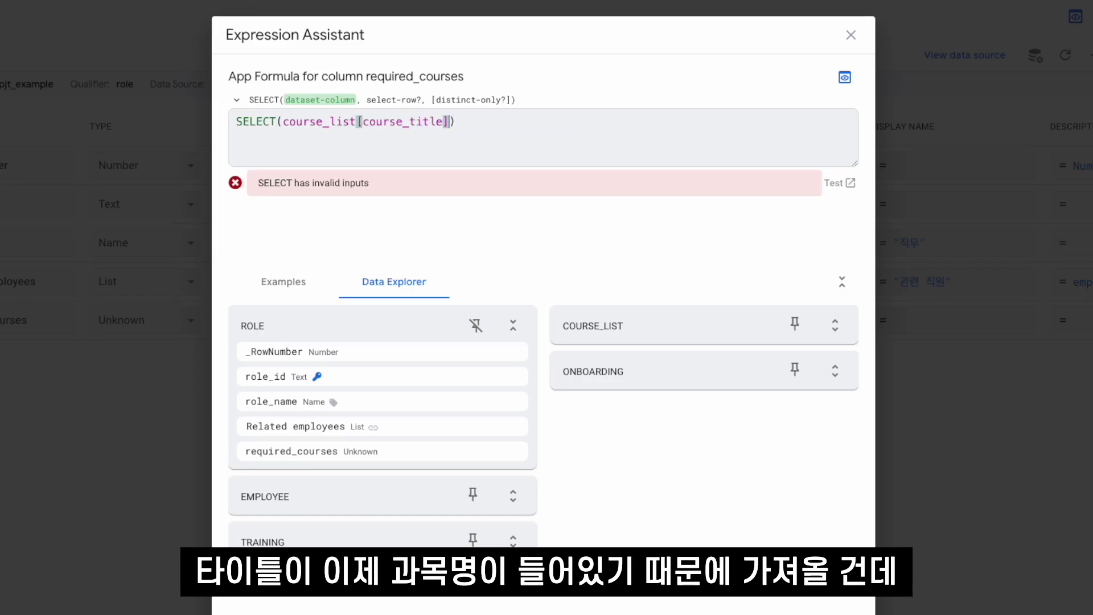
type(",")
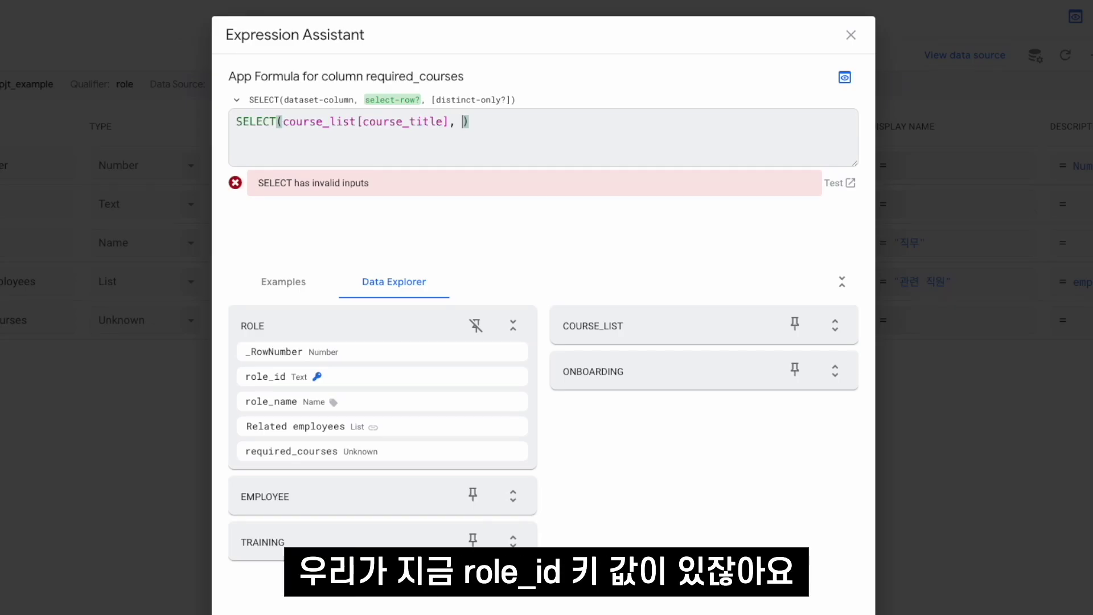
type("IN([role_id],[required_role])")
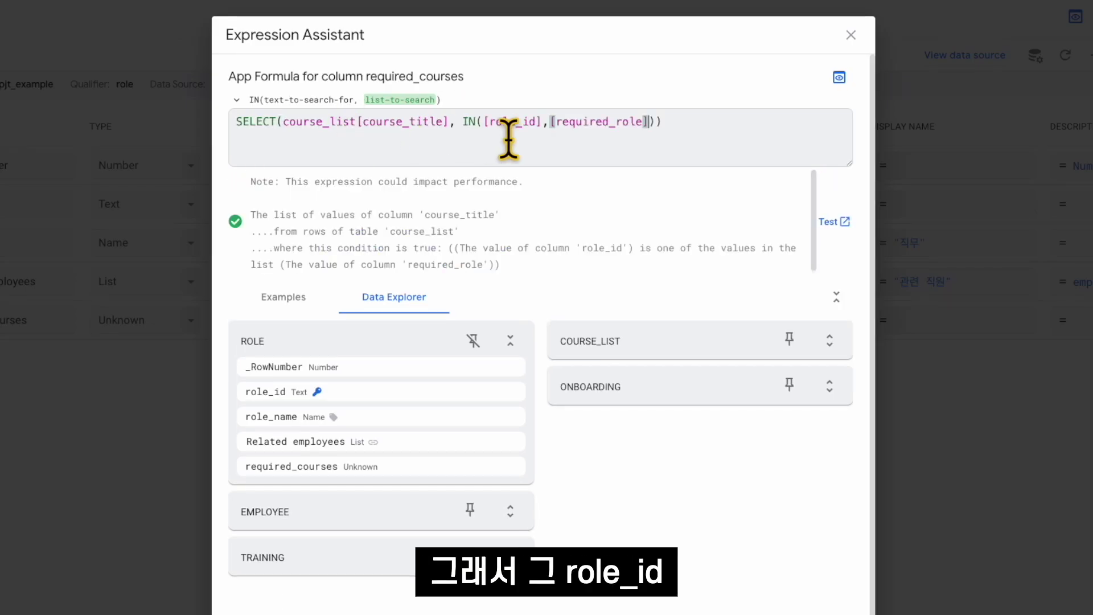
Step: Examine the parts of the SELECT and IN formula against the columns of the course_list table
left_click(648, 122)
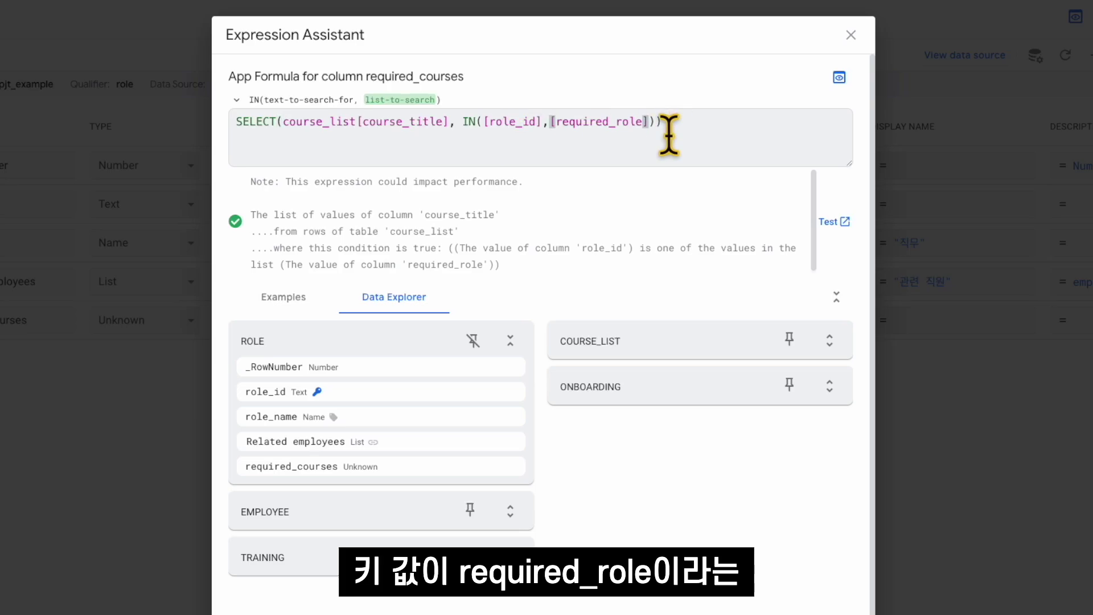
left_click(459, 121)
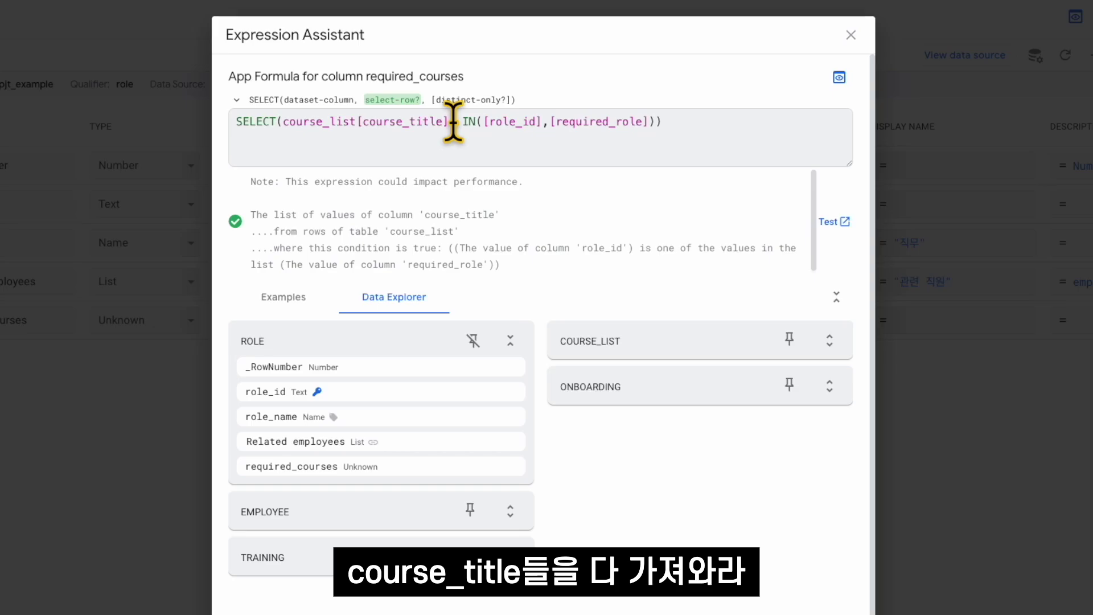
left_click(507, 121)
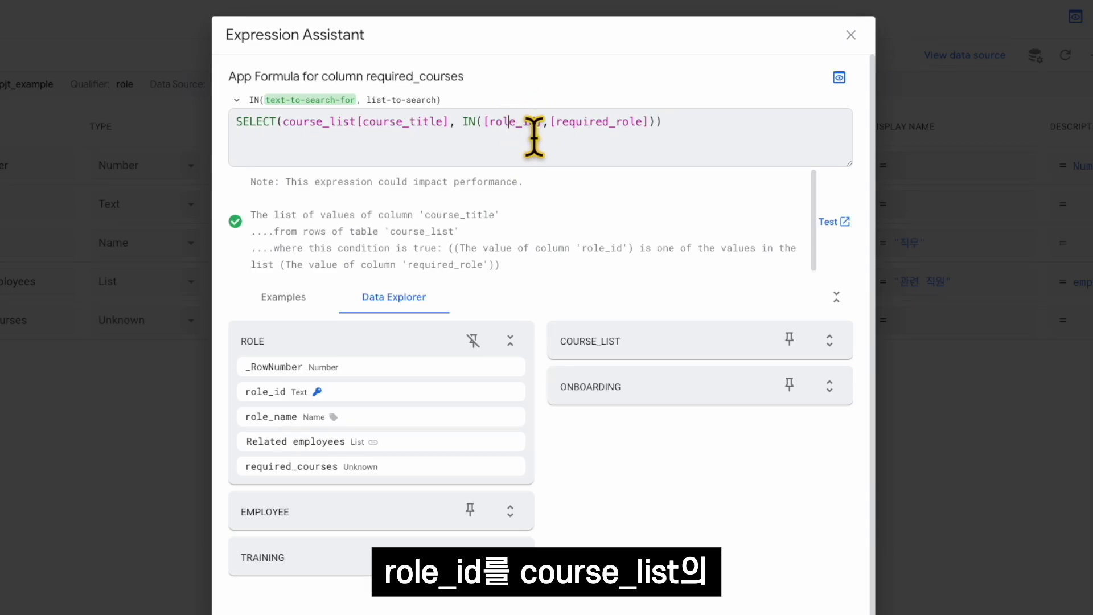
left_click(319, 121)
left_click(576, 122)
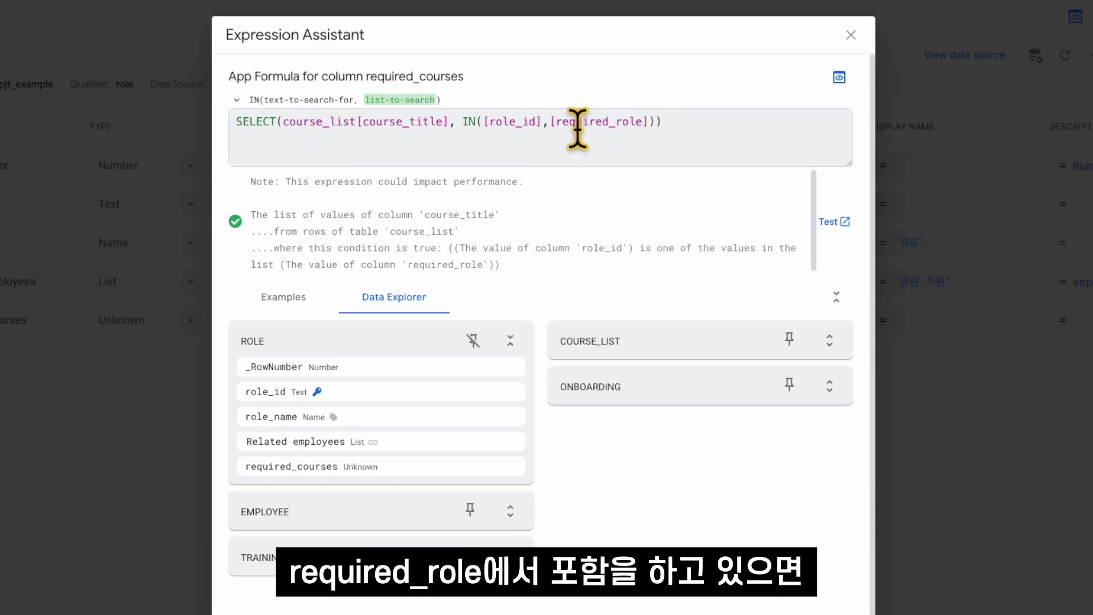
left_click(828, 340)
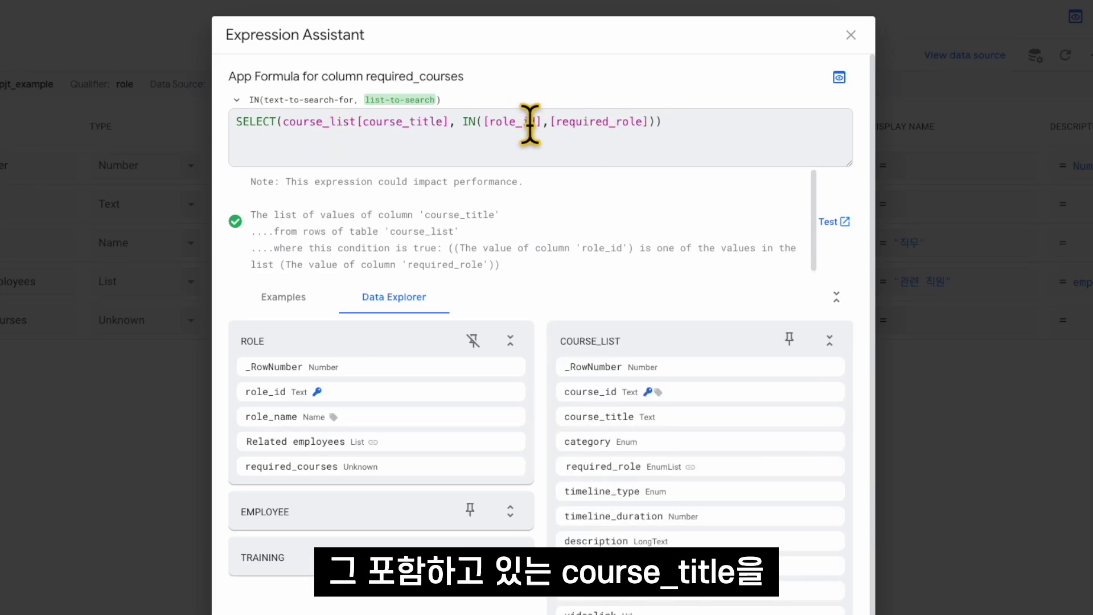
left_click(366, 120)
left_click(453, 122)
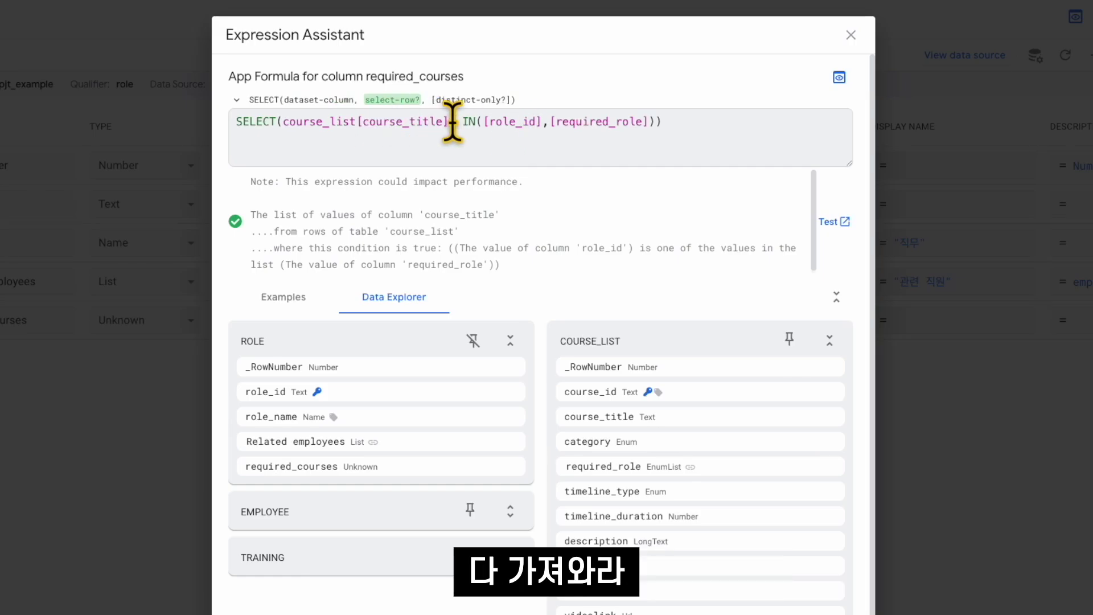
Step: Set the required_courses display name to "필요 수강 리스트" and save the app
left_click(601, 128)
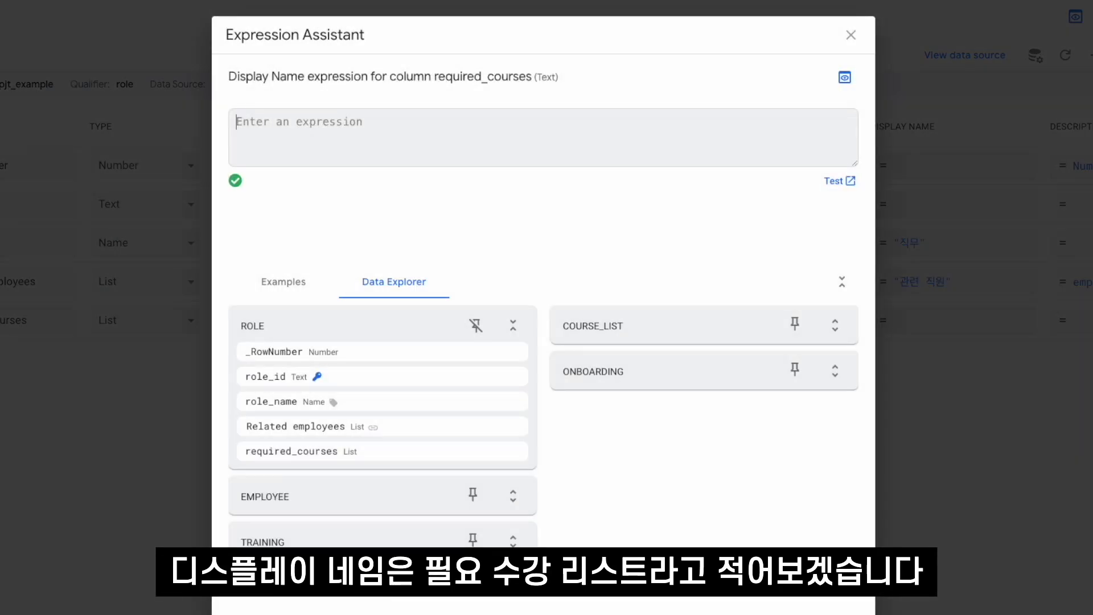
type("\"필요 수강\"")
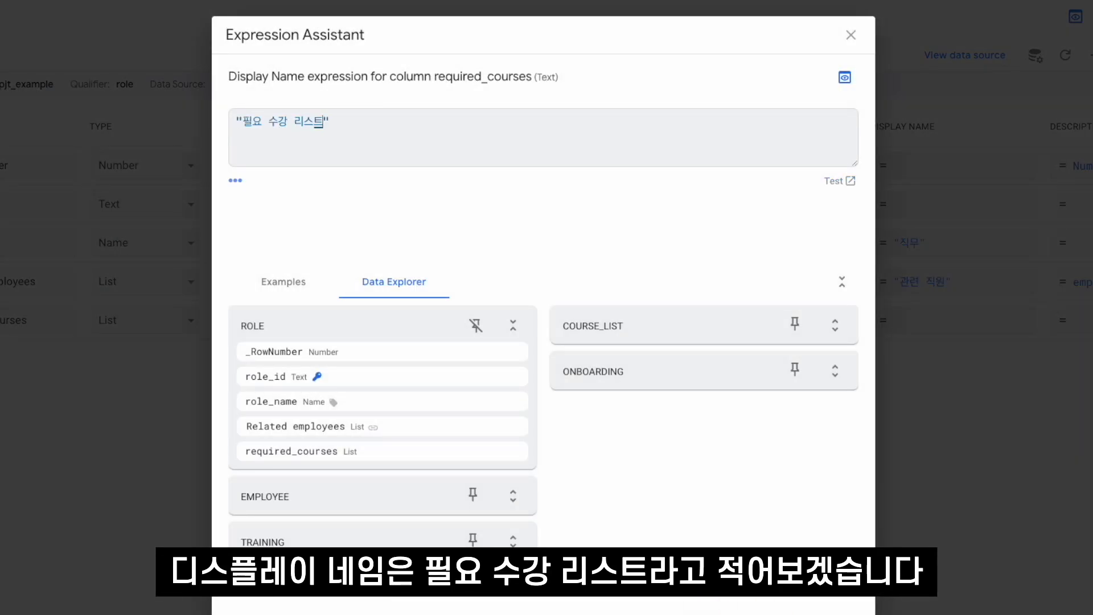
left_click(1019, 80)
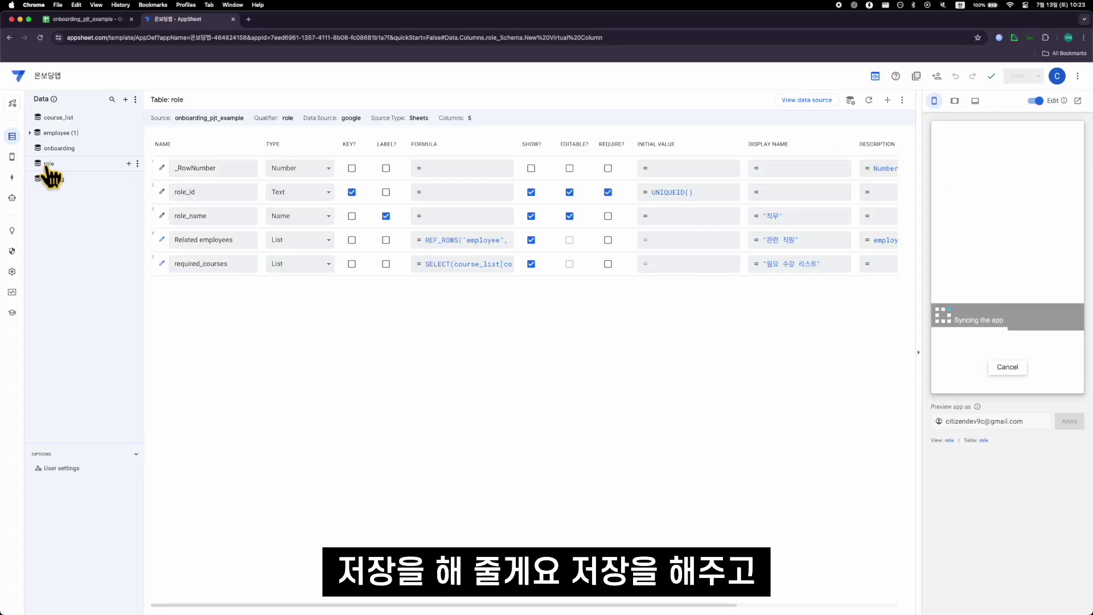
Step: Add the required_courses column to the role view's column order and save the app
left_click(11, 157)
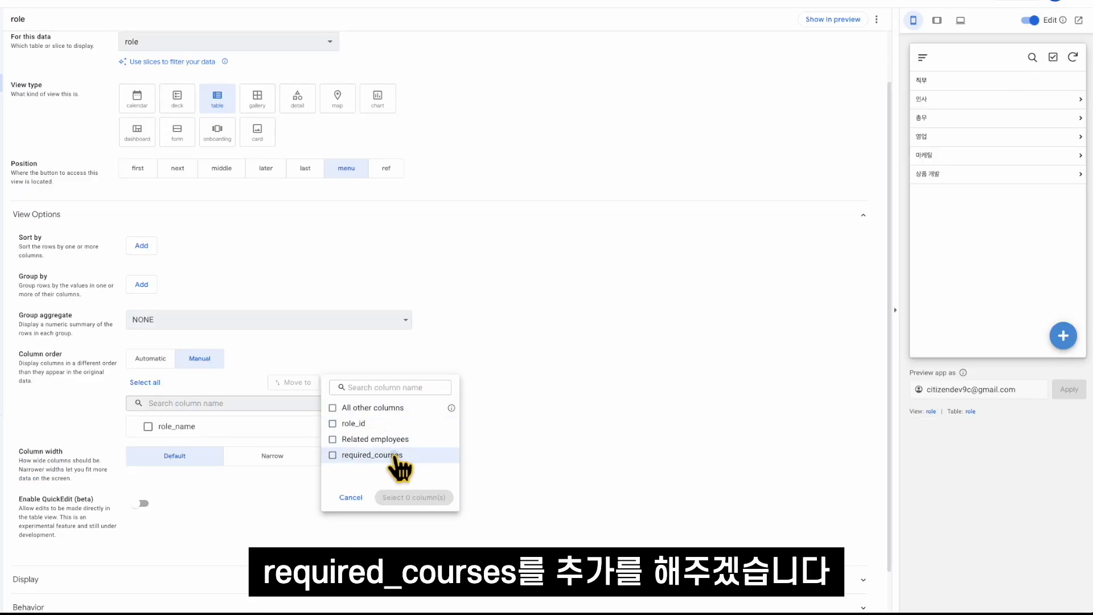
left_click(394, 456)
left_click(418, 497)
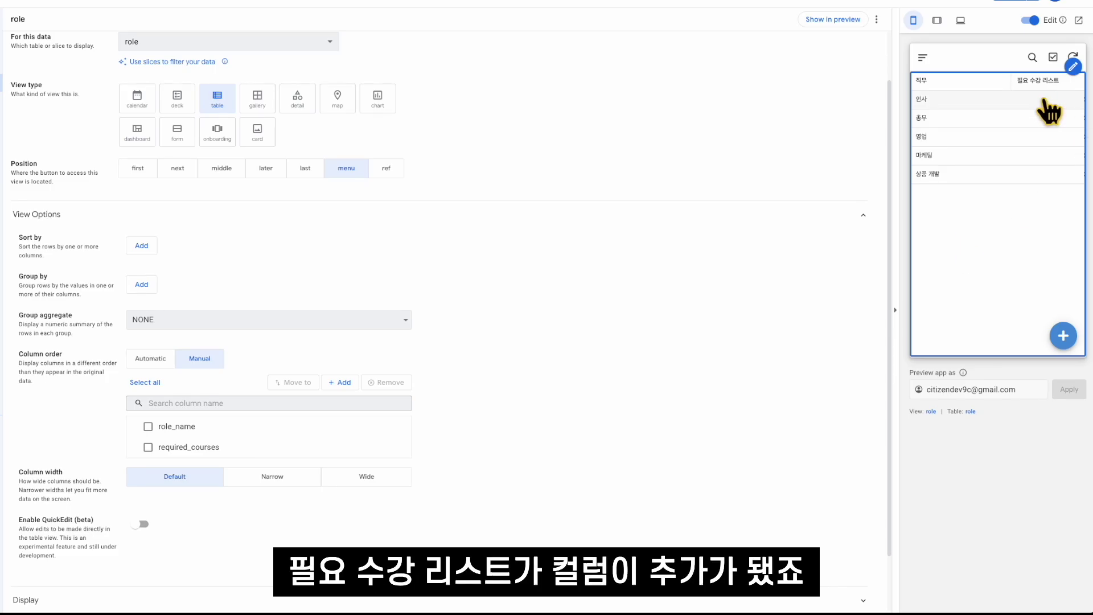
left_click(1016, 1)
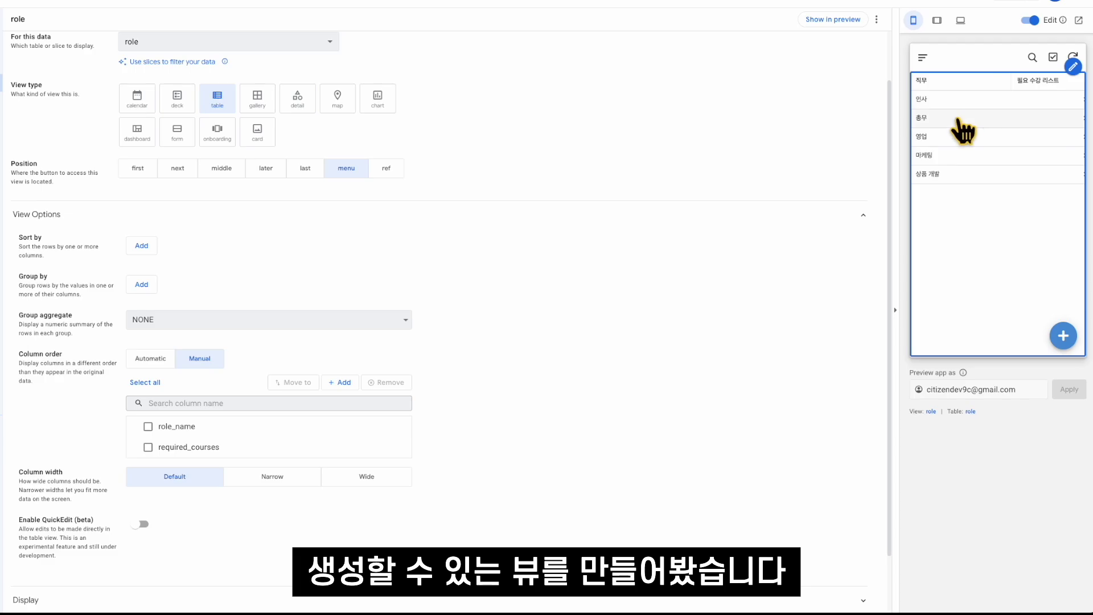
left_click(923, 58)
left_click(1071, 207)
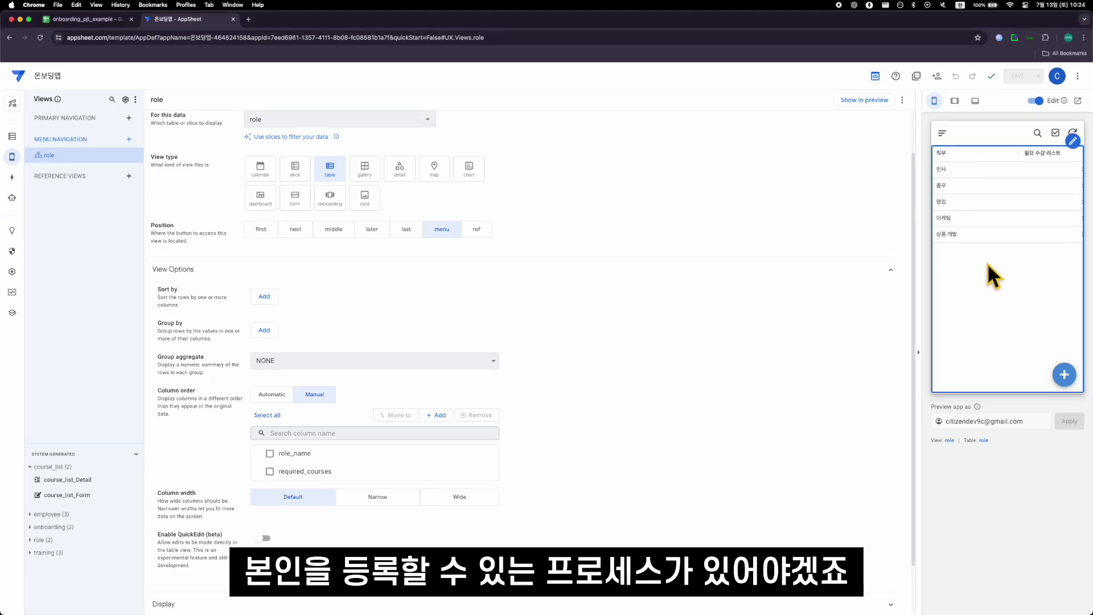
Step: Create a new primary navigation view named "self enrollment"
left_click(129, 118)
left_click(417, 406)
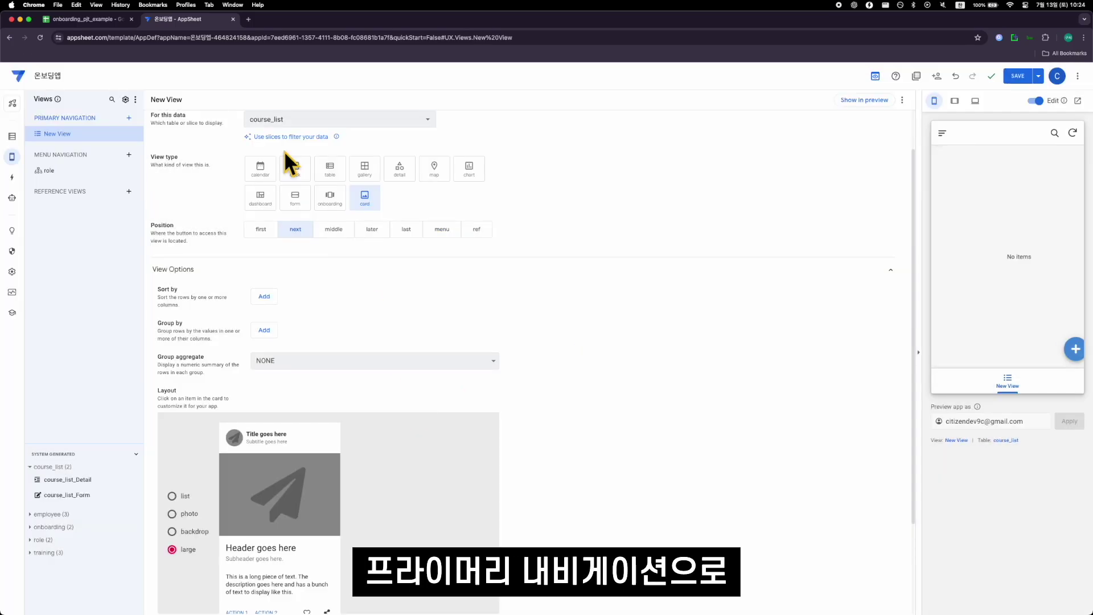
left_click(323, 121)
left_click(524, 143)
type("s")
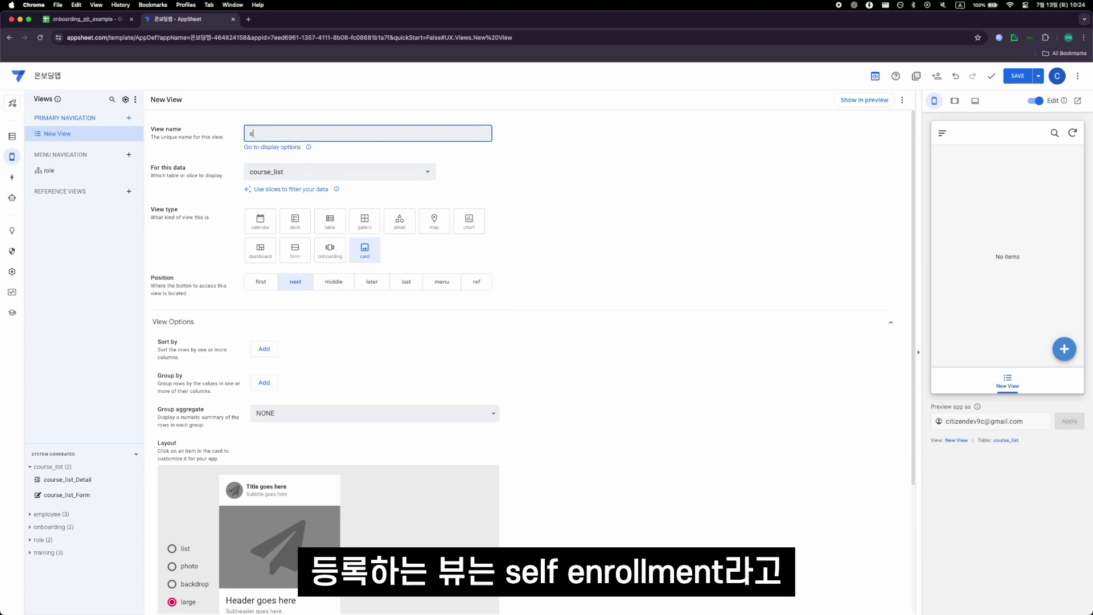
type("elf enrollment")
left_click(357, 158)
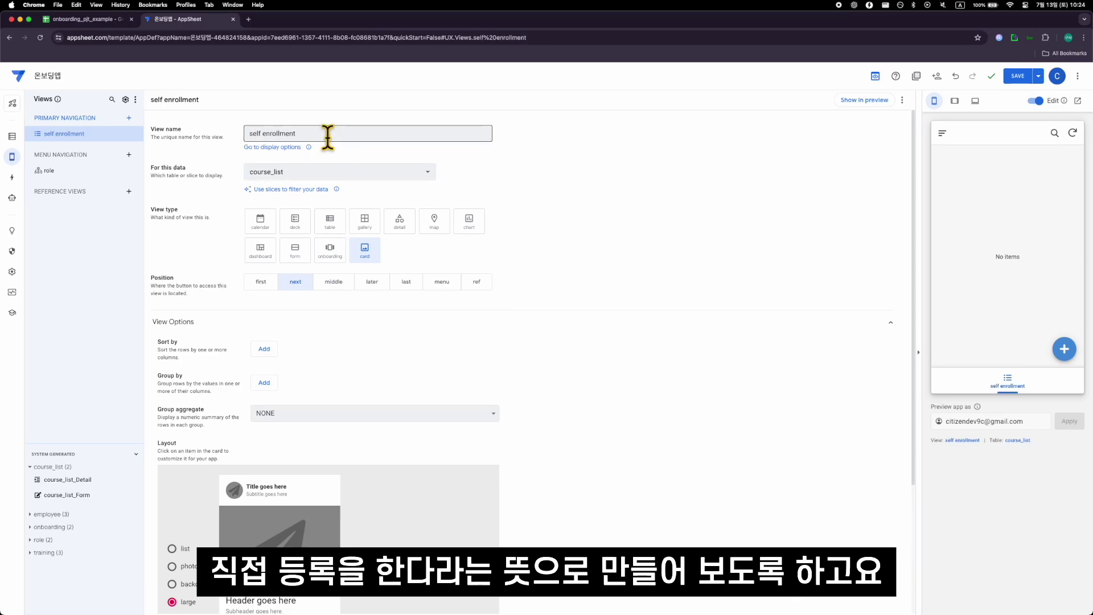
Step: Base the self enrollment view on the employee table as a form view in the first position
left_click(398, 174)
left_click(385, 211)
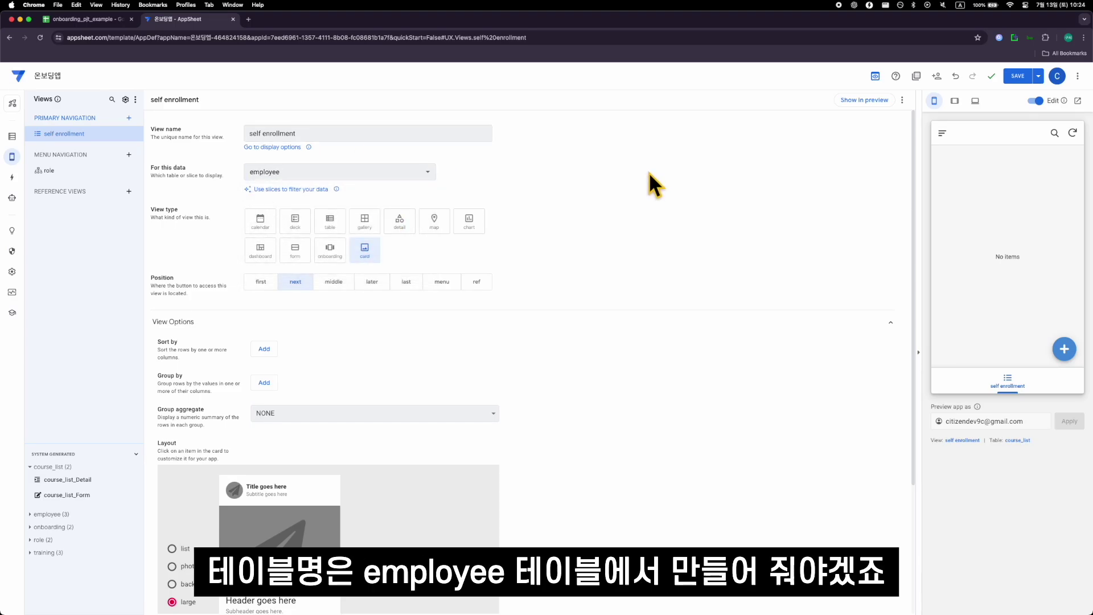
left_click(297, 251)
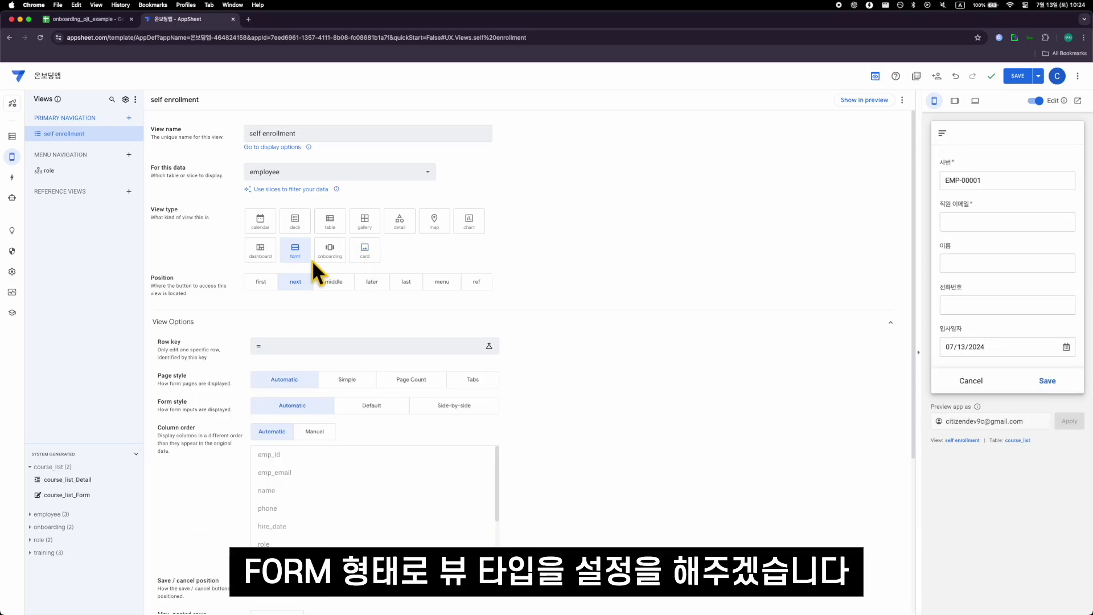
scroll(400, 302, "down", 1)
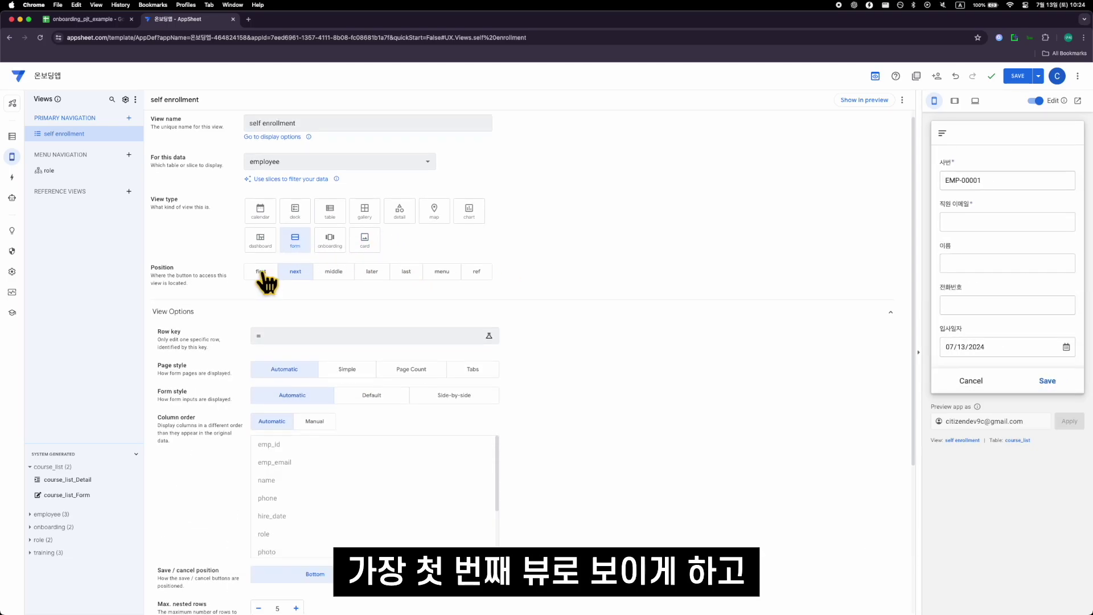
left_click(262, 281)
Step: Set the self enrollment view's column order to manual and remove emp_email from it
scroll(302, 299, "down", 2)
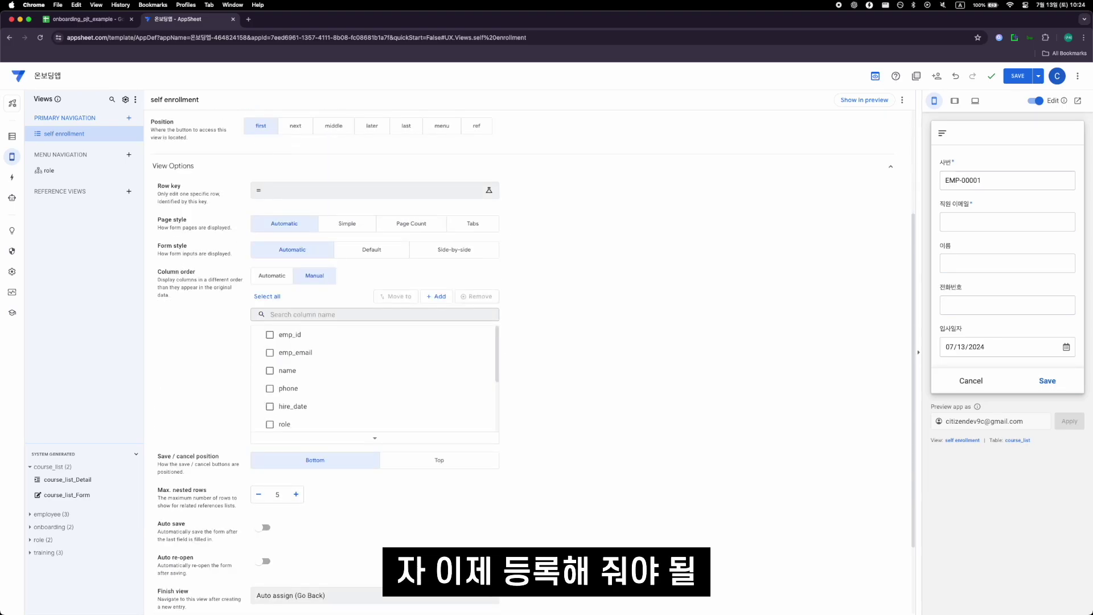
scroll(353, 370, "down", 1)
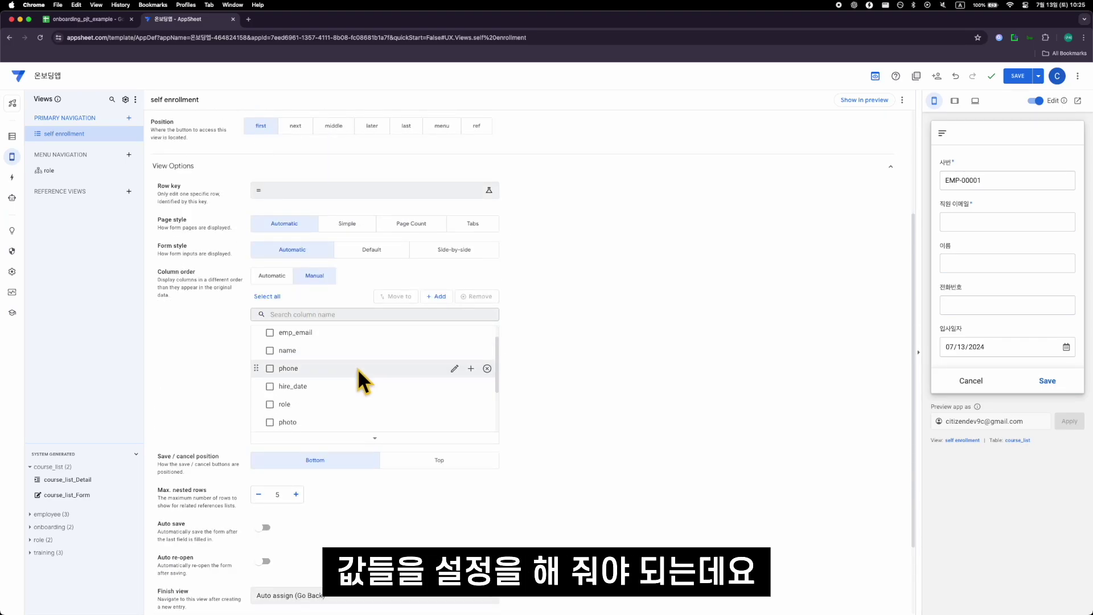
scroll(330, 364, "up", 1)
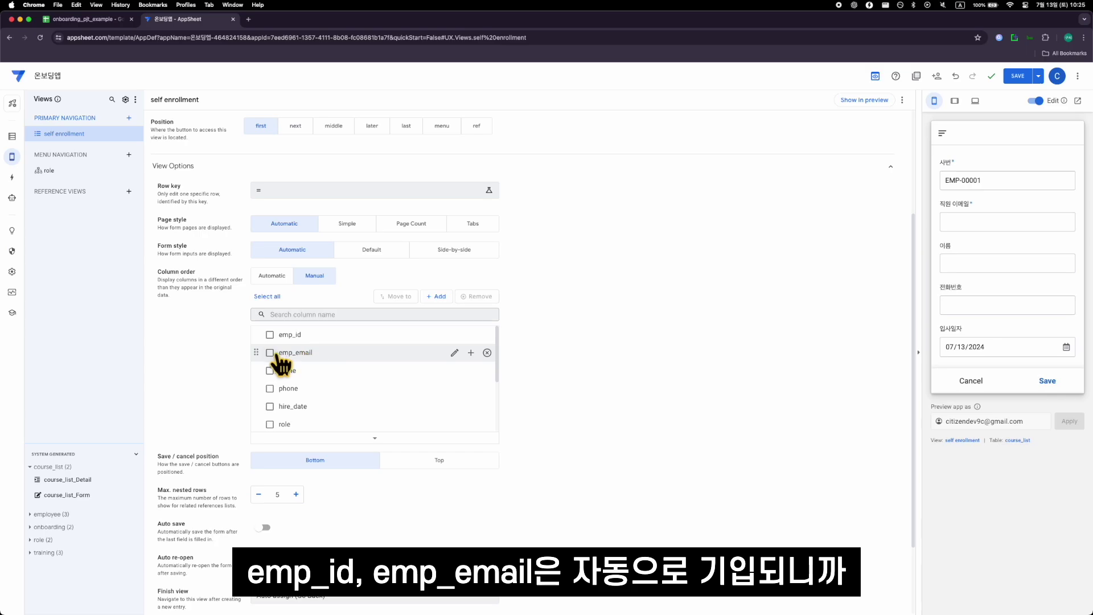
left_click(486, 353)
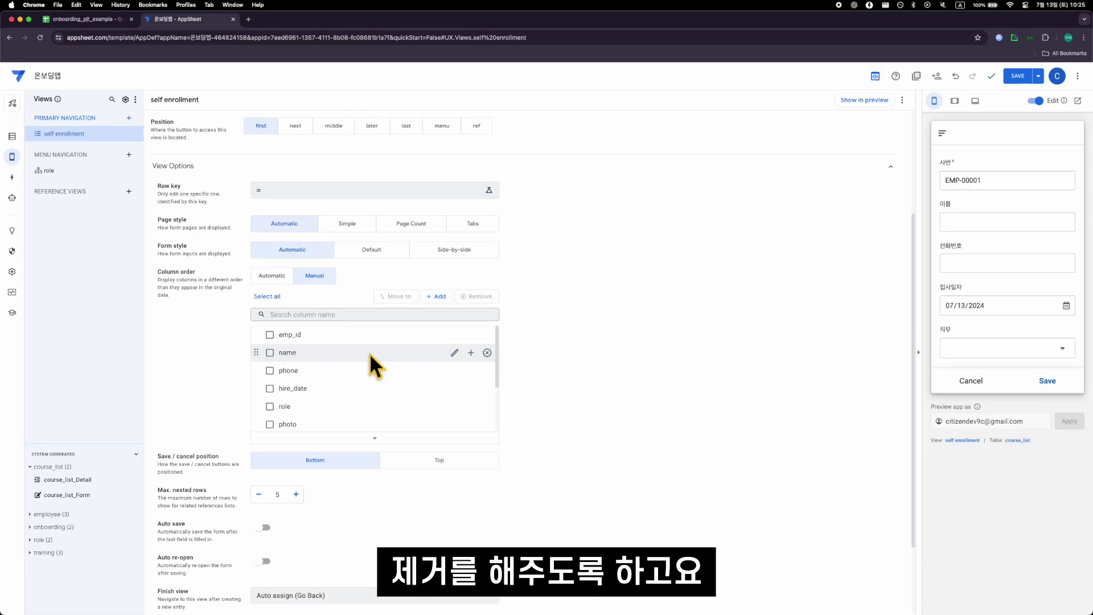
scroll(370, 353, "down", 1)
right_click(253, 402)
left_click(254, 401)
left_click_drag(255, 401, 259, 319)
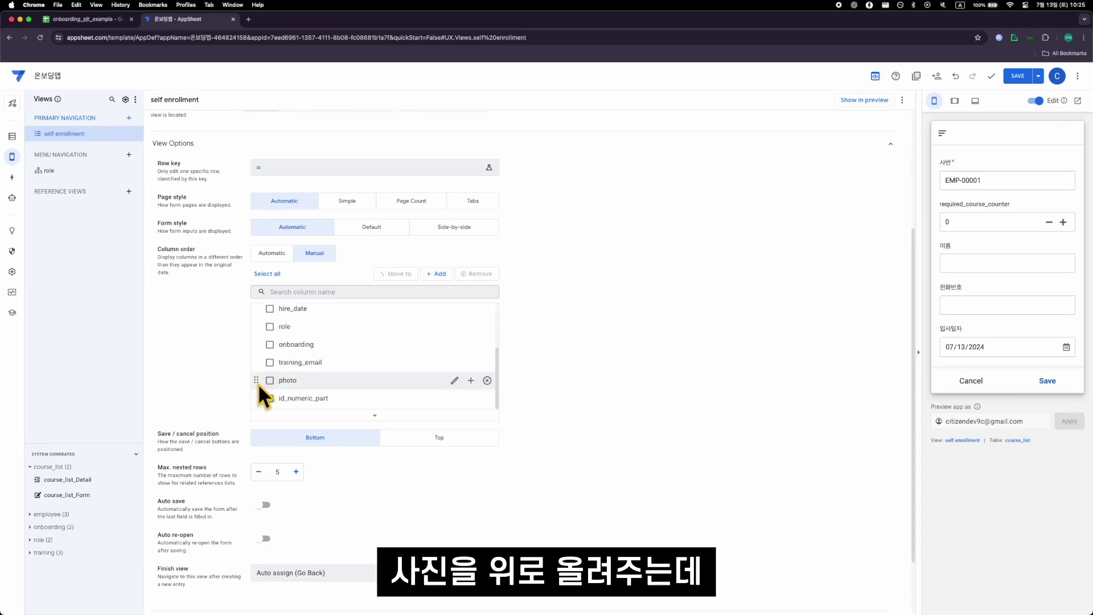
Step: Move the photo column to the top of the self enrollment form's column order
left_click(269, 380)
left_click(404, 276)
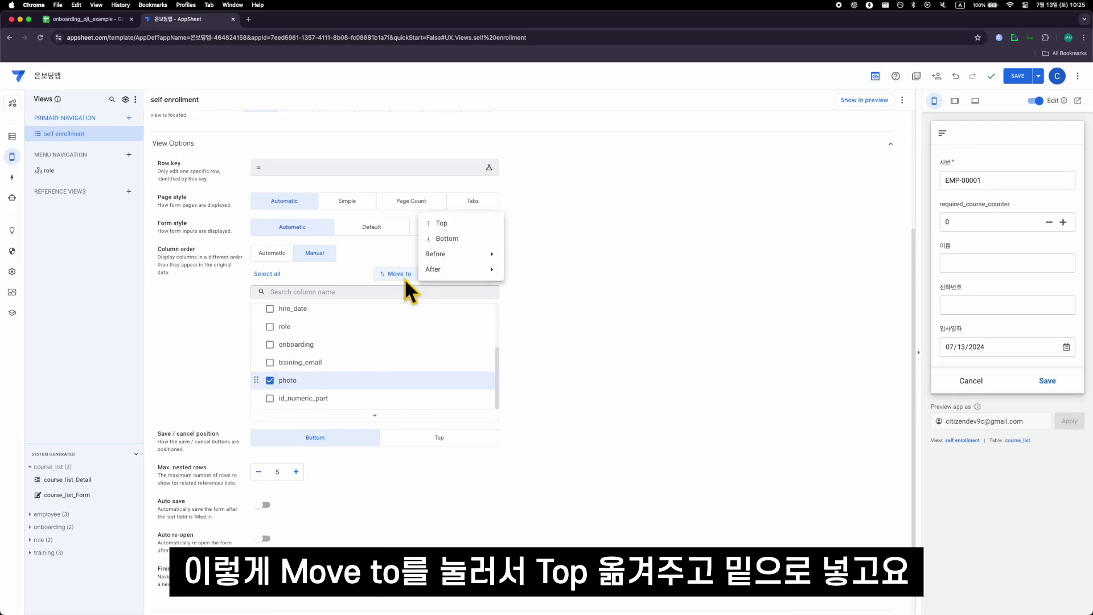
left_click(442, 223)
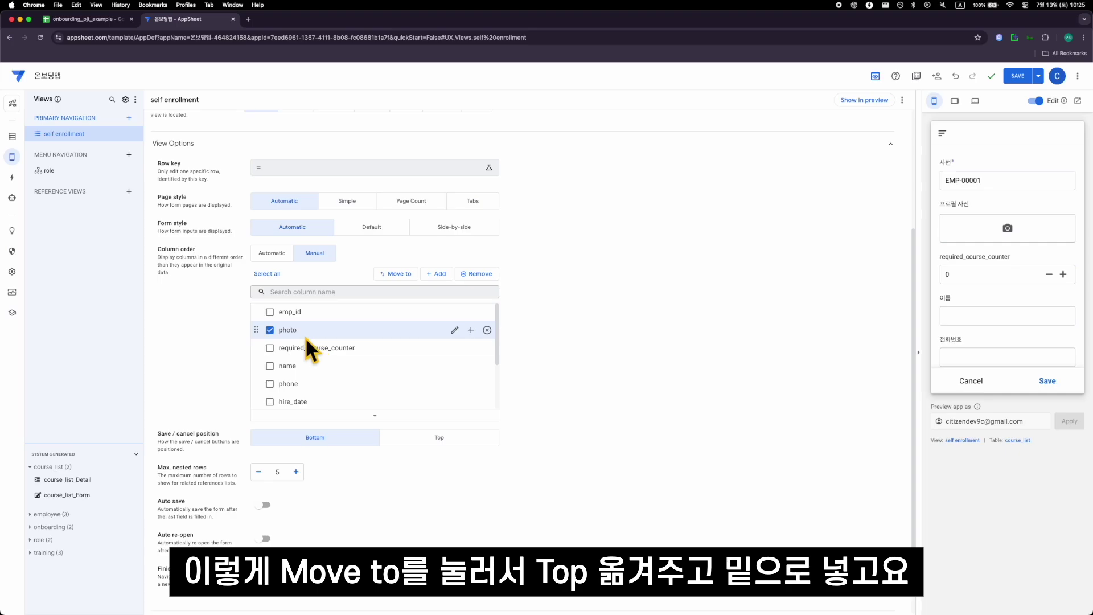
left_click(270, 330)
Step: Move the required_course_counter column to the bottom of the form's column order
left_click(270, 348)
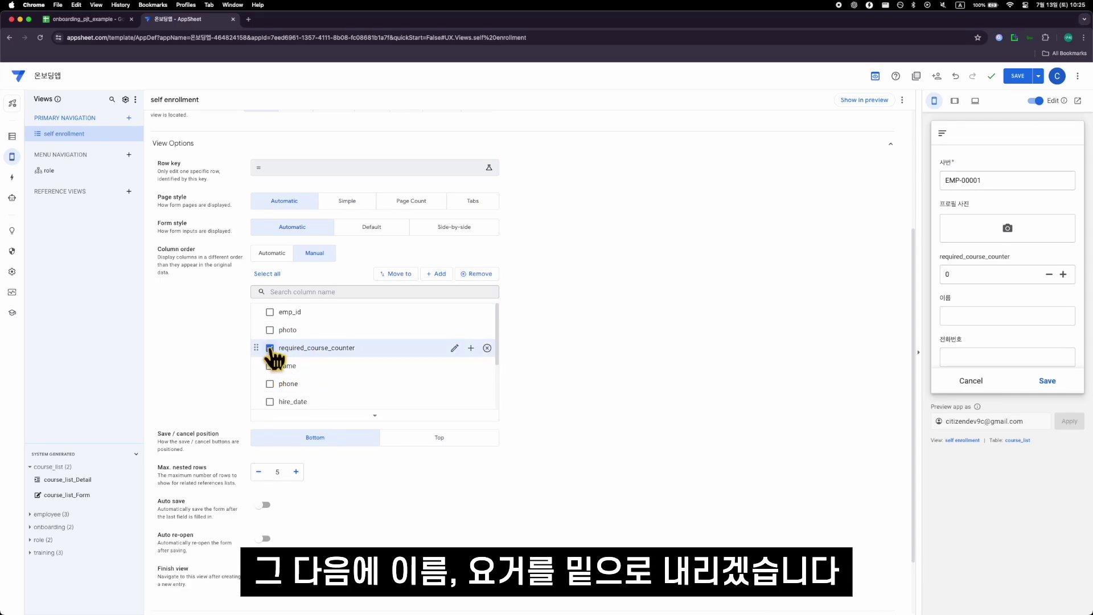
left_click(405, 276)
left_click(457, 239)
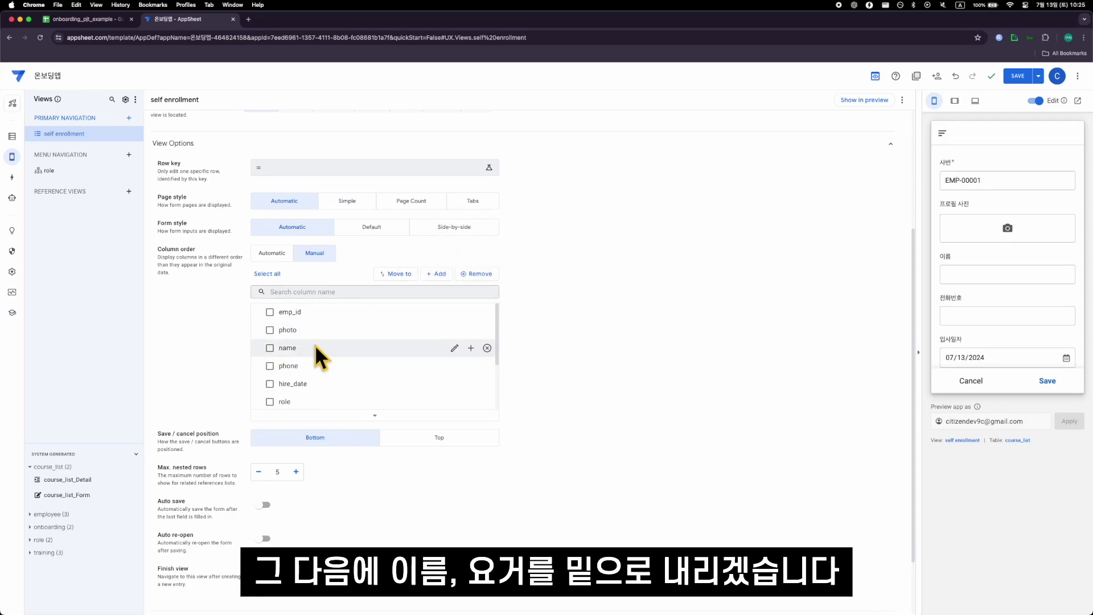
Step: Remove the hire_date column from the self enrollment form's column order
scroll(325, 370, "down", 1)
scroll(291, 465, "up", 2)
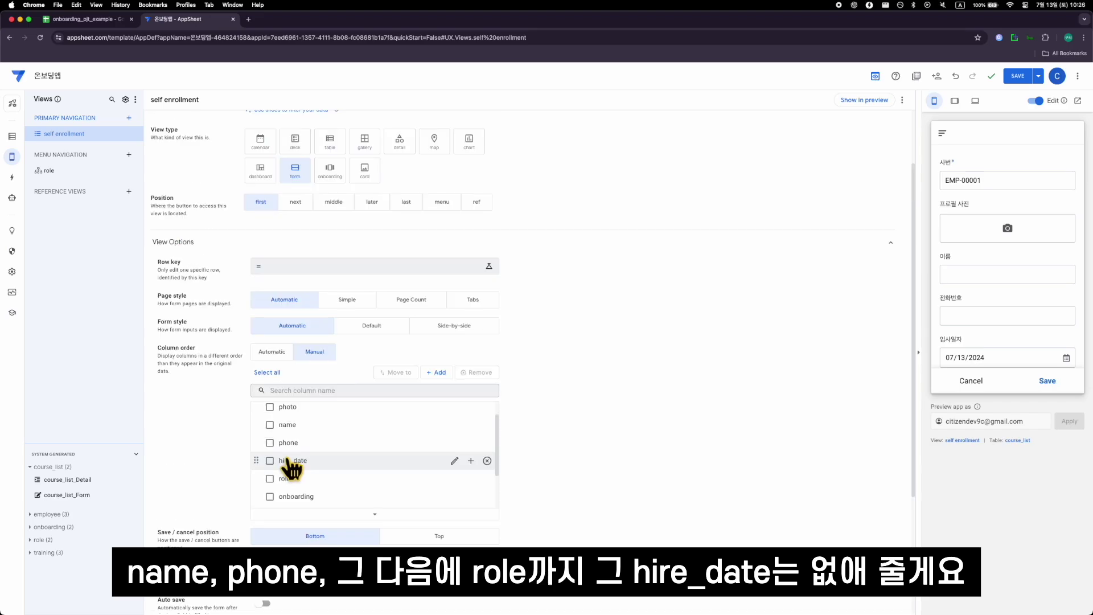
left_click(287, 459)
scroll(291, 450, "down", 1)
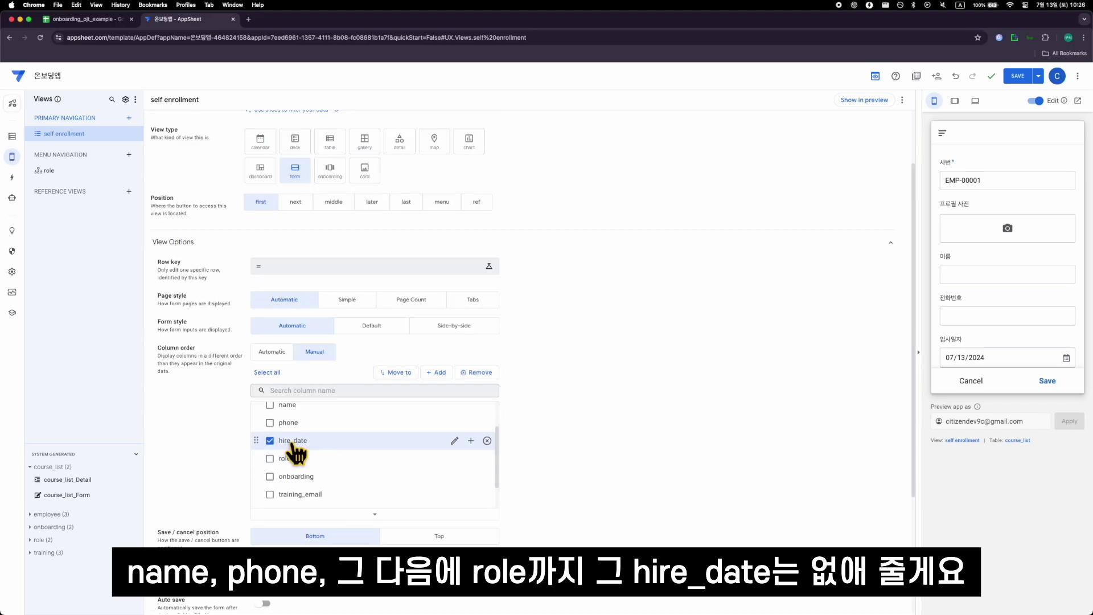
left_click(487, 441)
Step: Remove onboarding, training_email, id_numeric_part and required_course_counter from the self enrollment form's column order
left_click(323, 458)
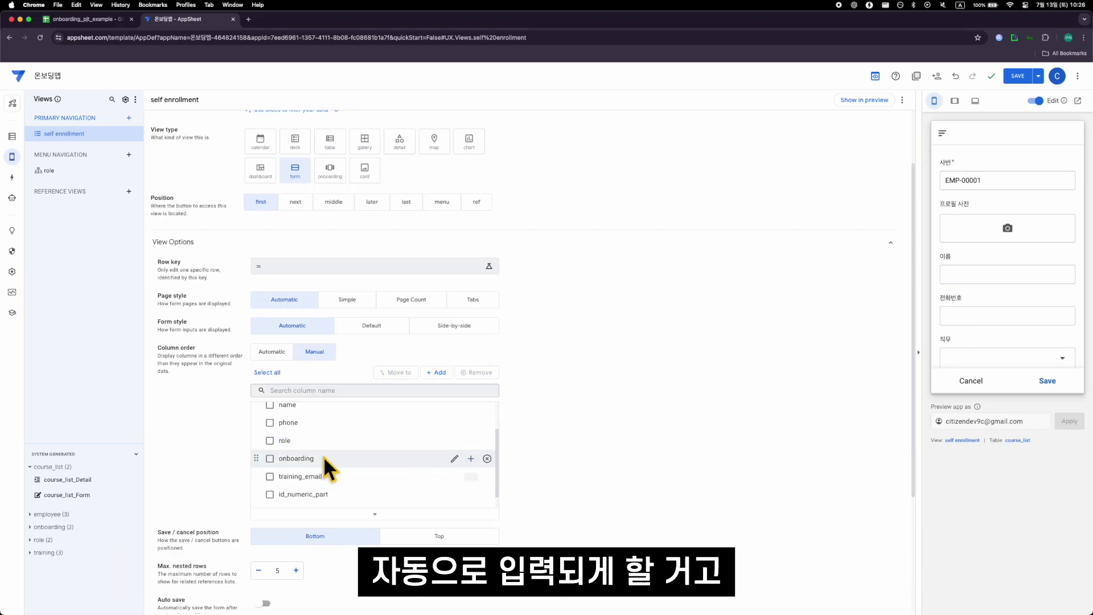
left_click(270, 476)
left_click(270, 494)
scroll(273, 490, "down", 2)
left_click(270, 488)
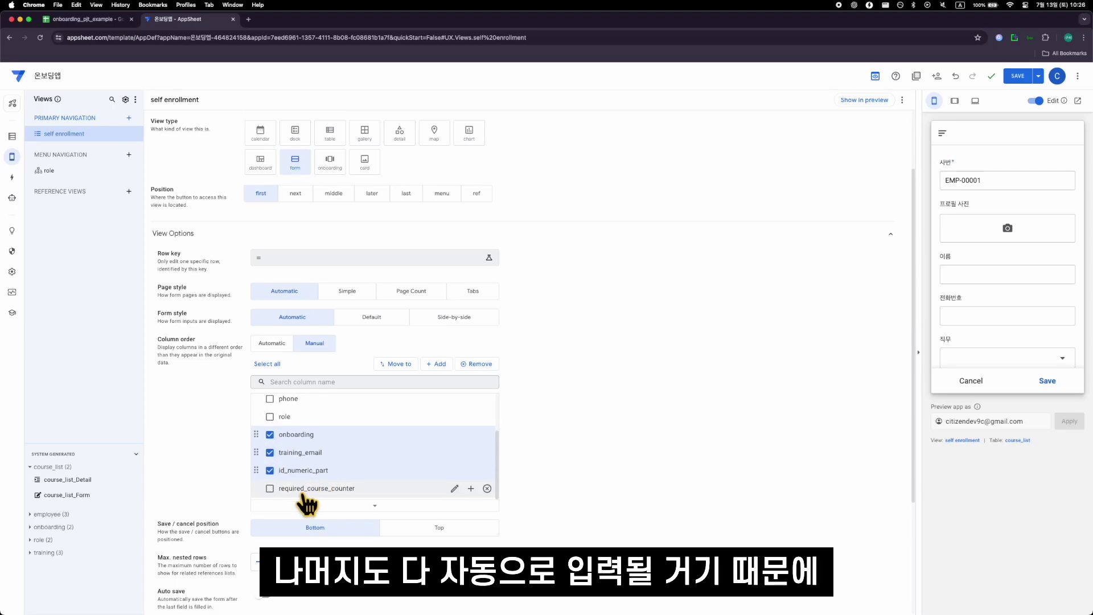
left_click(476, 367)
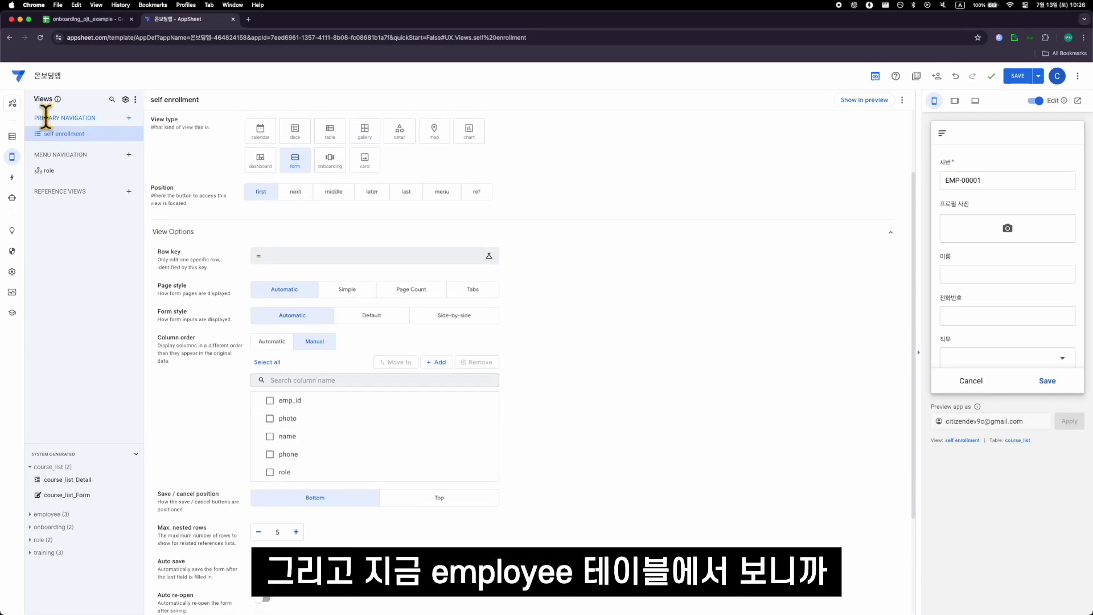
Step: Set the initial value of the employee table's emp_email column to USEREMAIL()
left_click(12, 136)
left_click(57, 132)
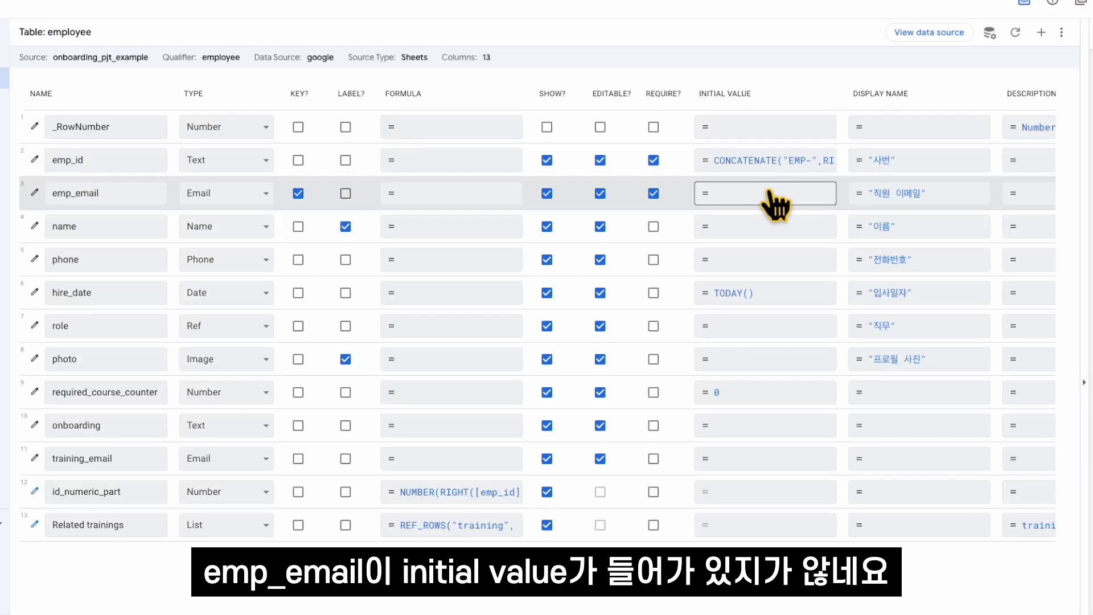
left_click(771, 196)
left_click(566, 108)
type("U")
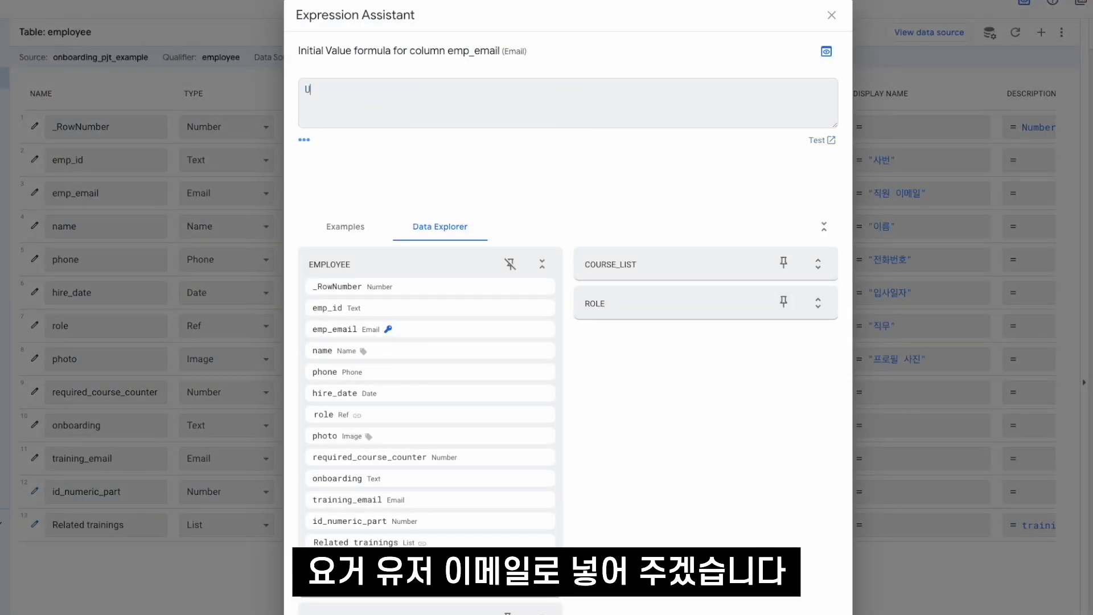
type("SEREMAIL()")
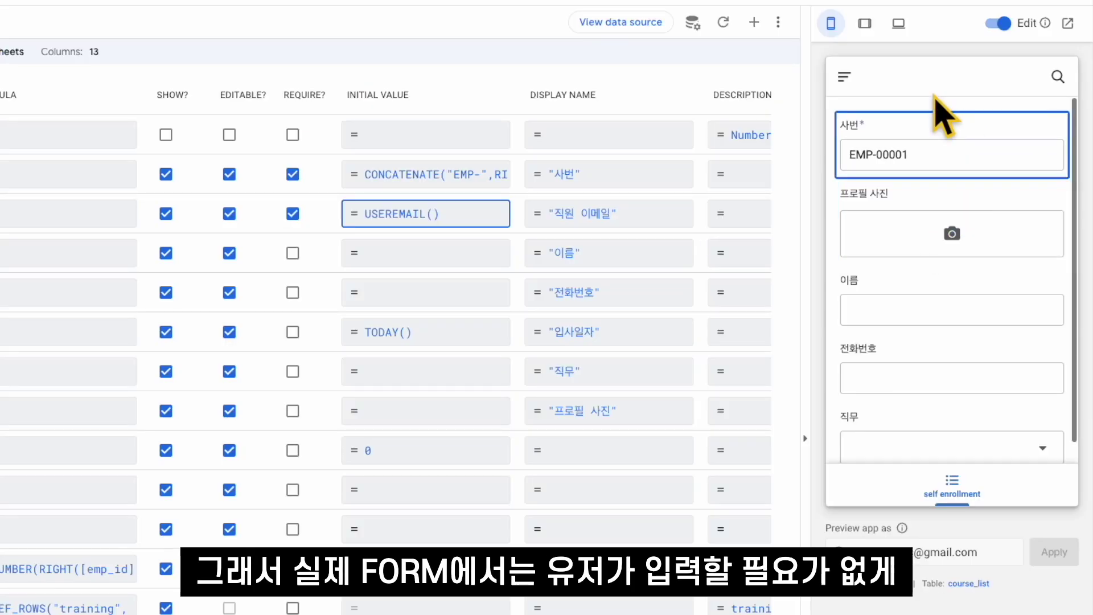
Step: Set the Editable formula of the employee table's emp_id column to FALSE and save the app
scroll(921, 242, "down", 1)
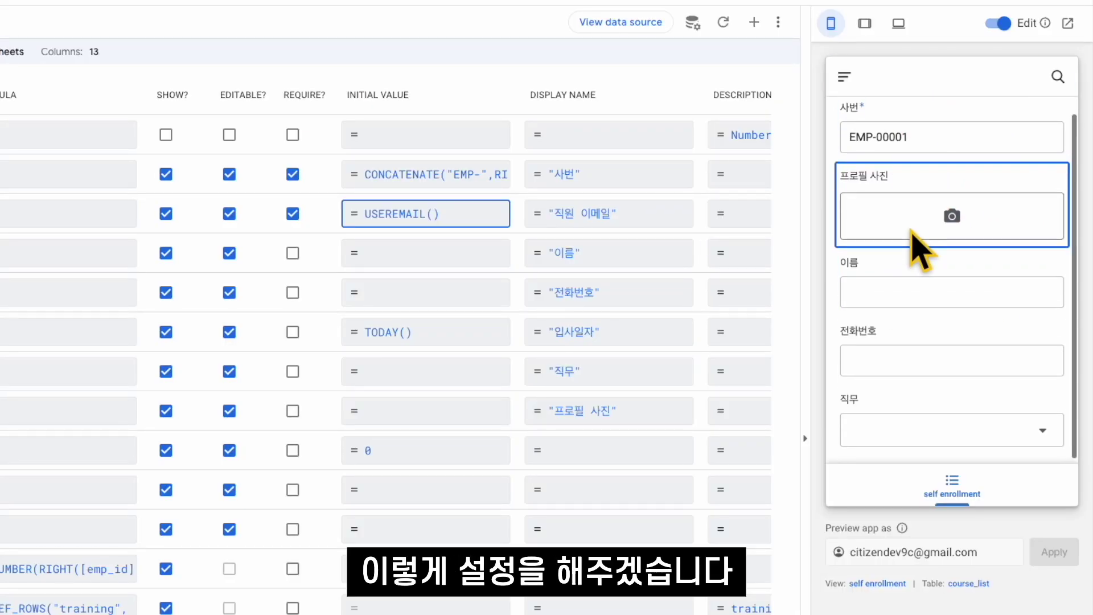
scroll(905, 145, "up", 1)
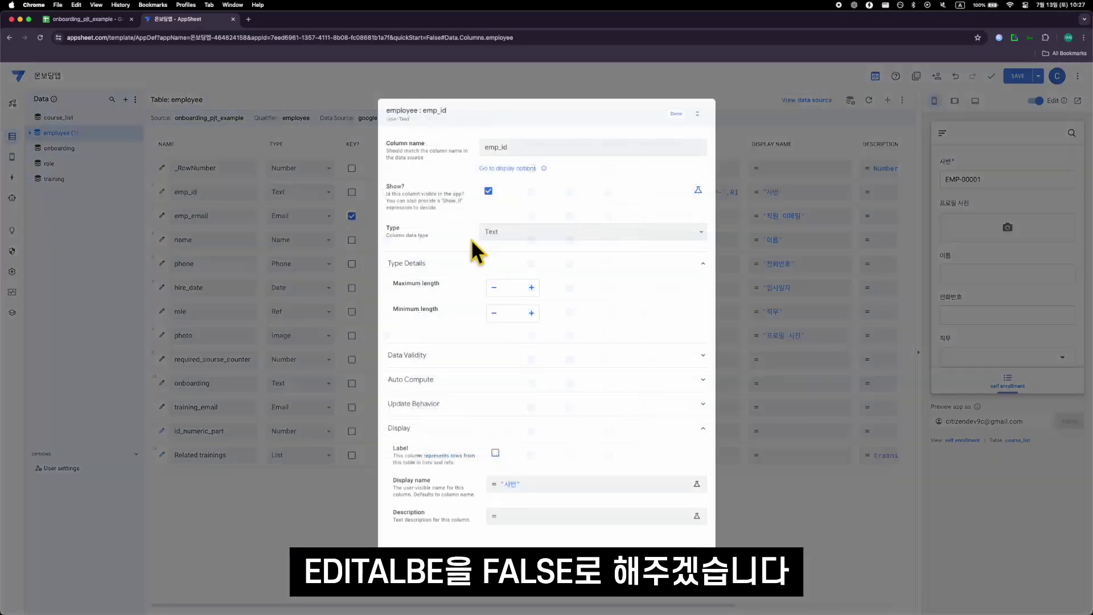
left_click(695, 458)
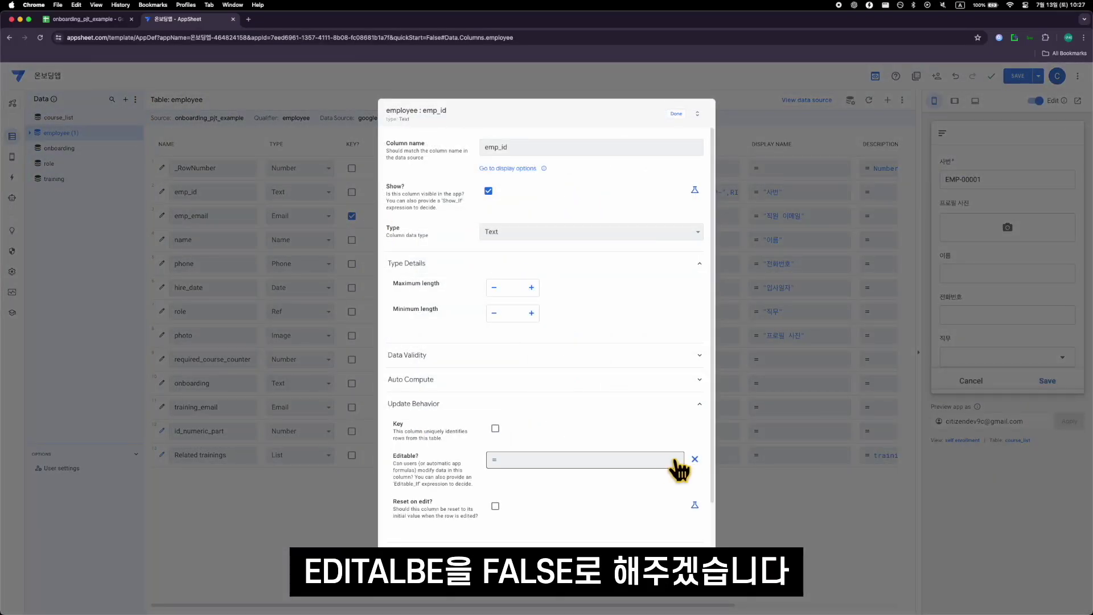
left_click(675, 462)
type("FALSE")
left_click(675, 118)
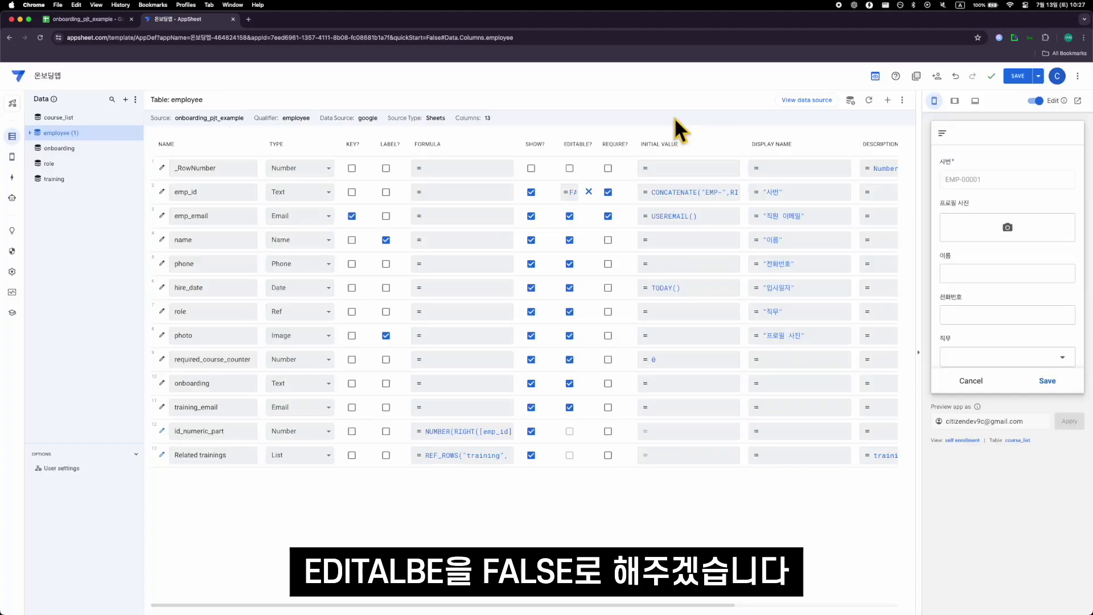
left_click(1003, 74)
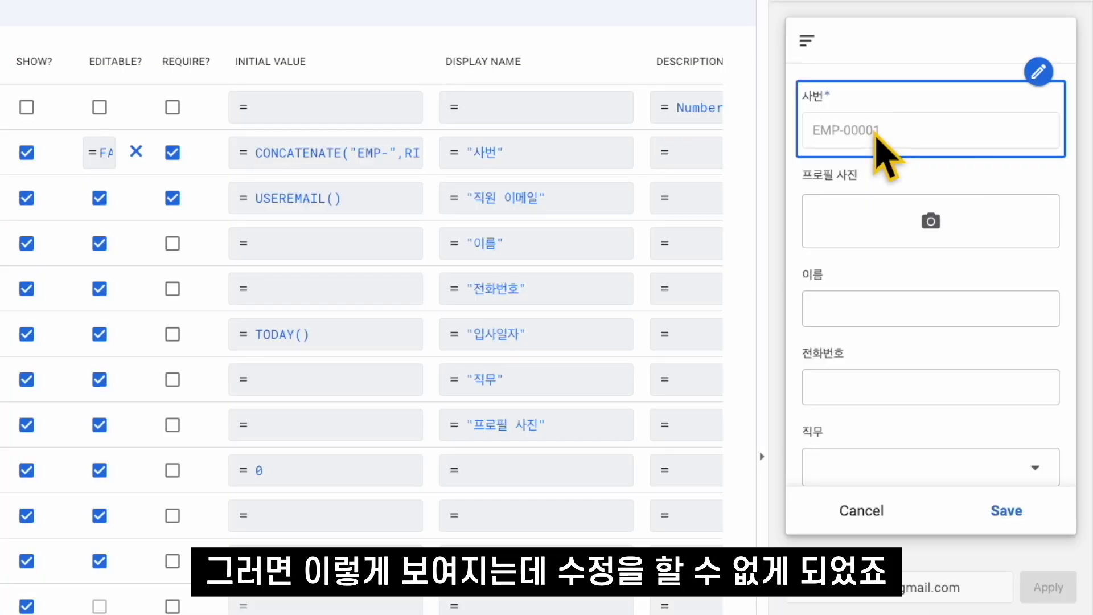
Step: Check the self enrollment form's fields and its 직무 choices in the app preview
scroll(911, 171, "down", 1)
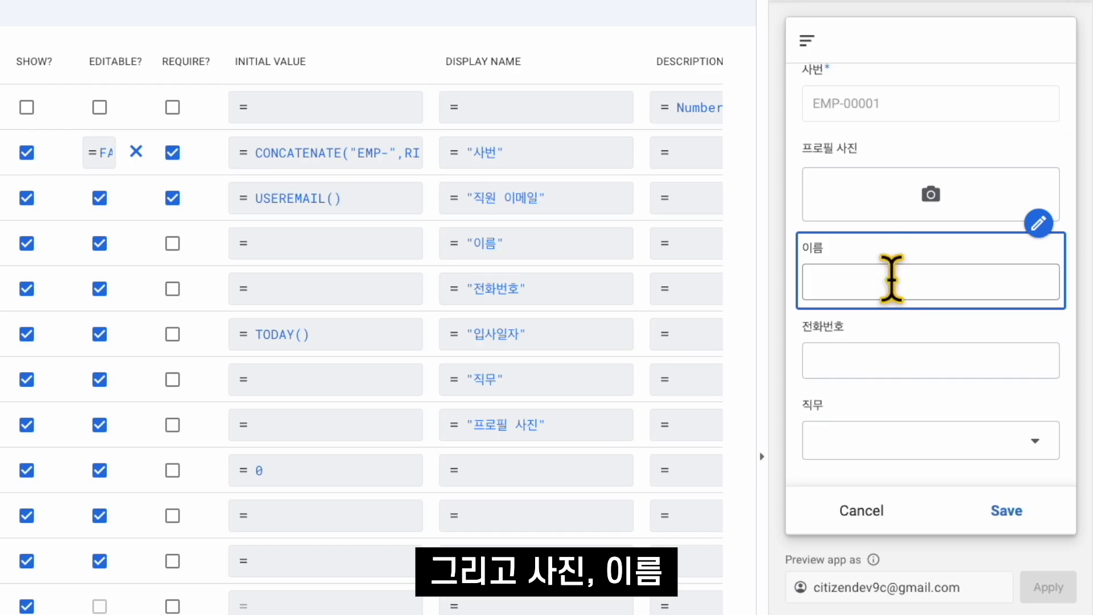
left_click(889, 441)
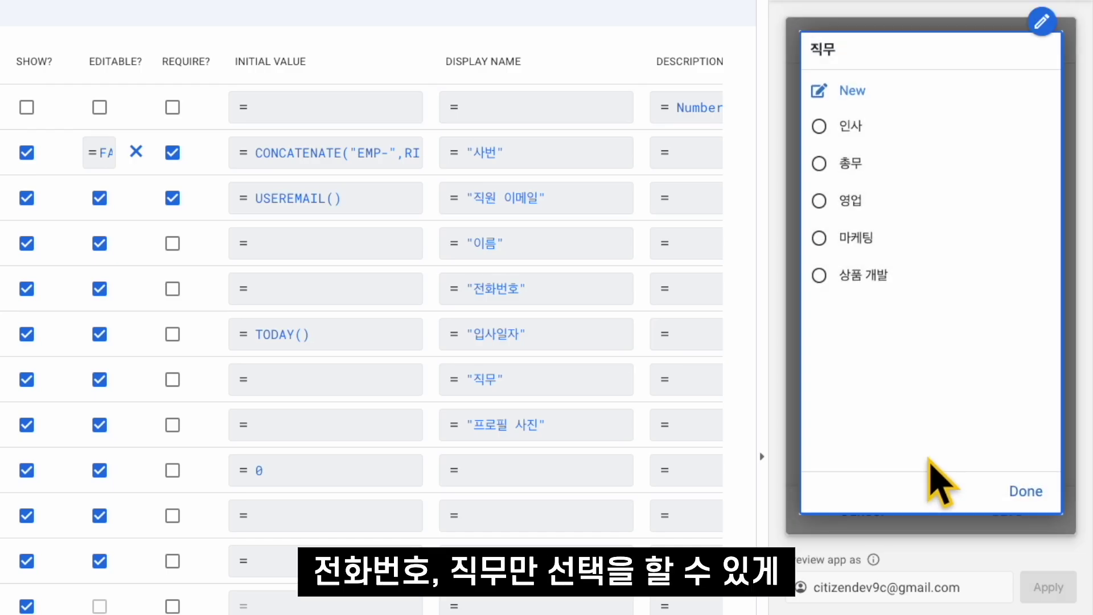
left_click(1027, 493)
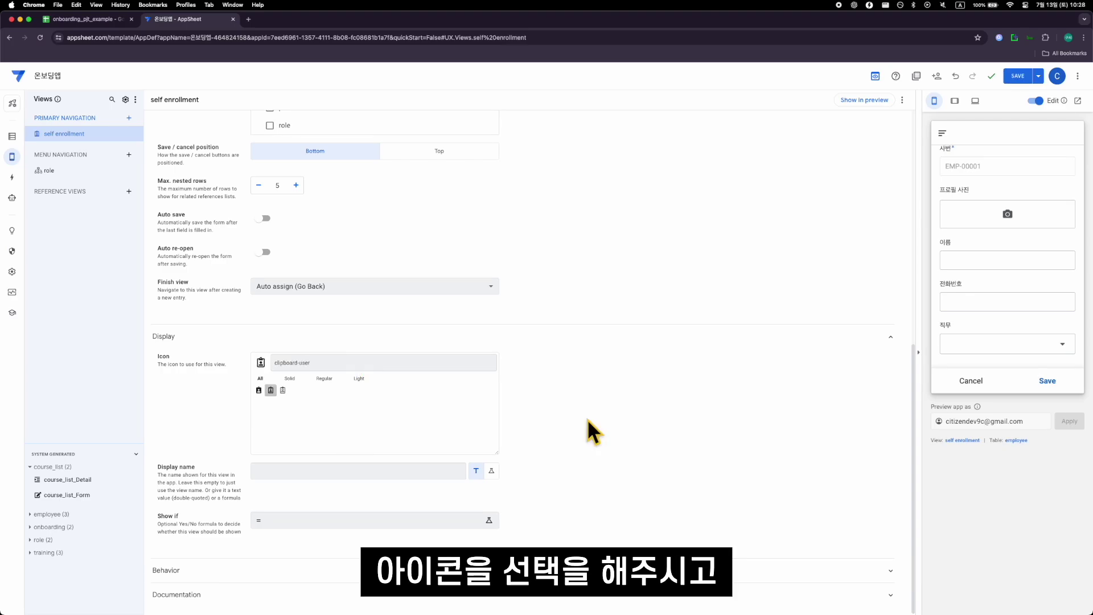
Step: Set the self enrollment view's display name to "직원 등록"
left_click(417, 471)
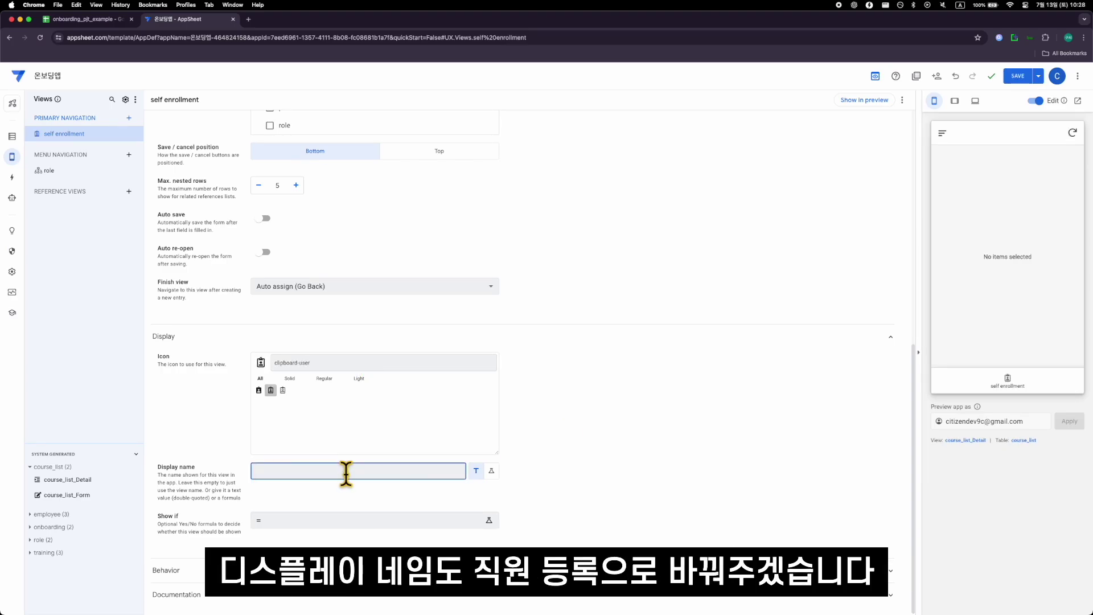
type("\"직원 등록")
type("\"")
left_click(572, 466)
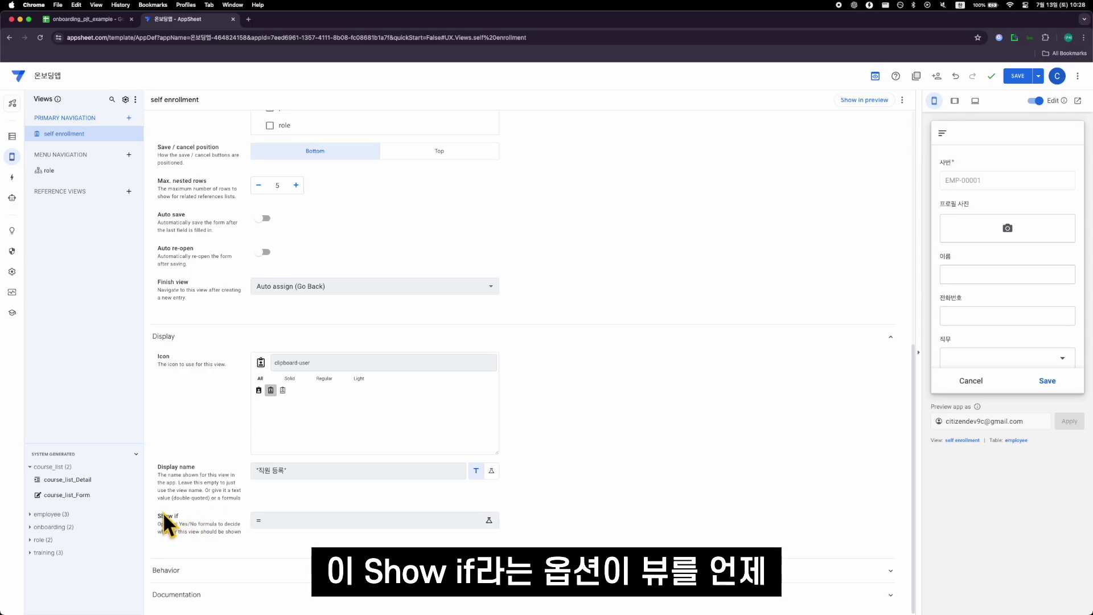
Step: Enter IN(USEREMAIL(), employee[emp_email]) as the self enrollment view's Show if expression
left_click(304, 521)
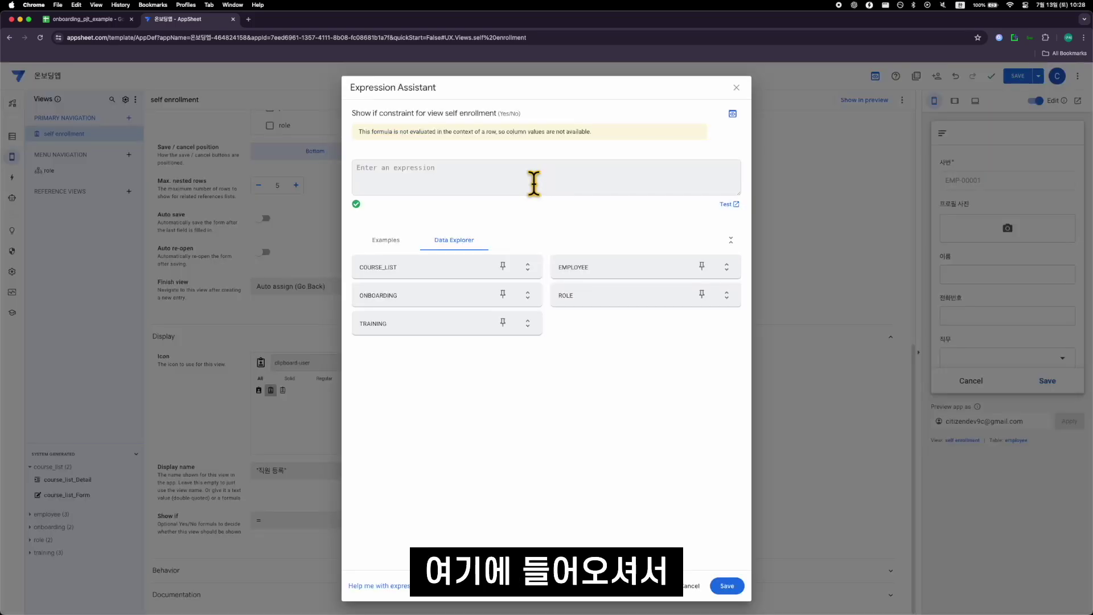
type("IN(U")
type("SERME")
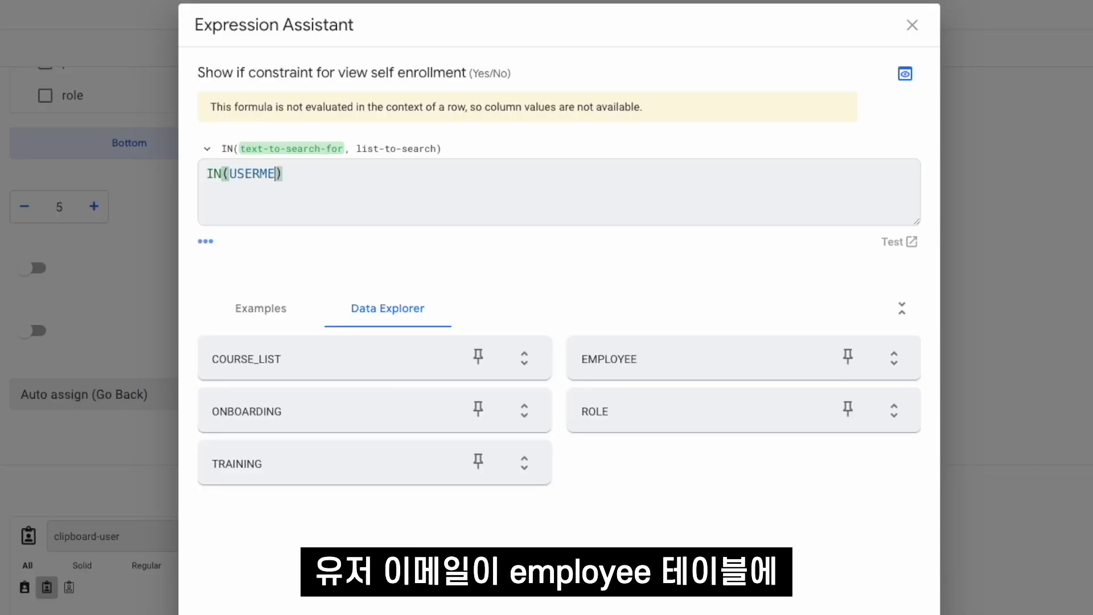
key("Return")
type(", employee[")
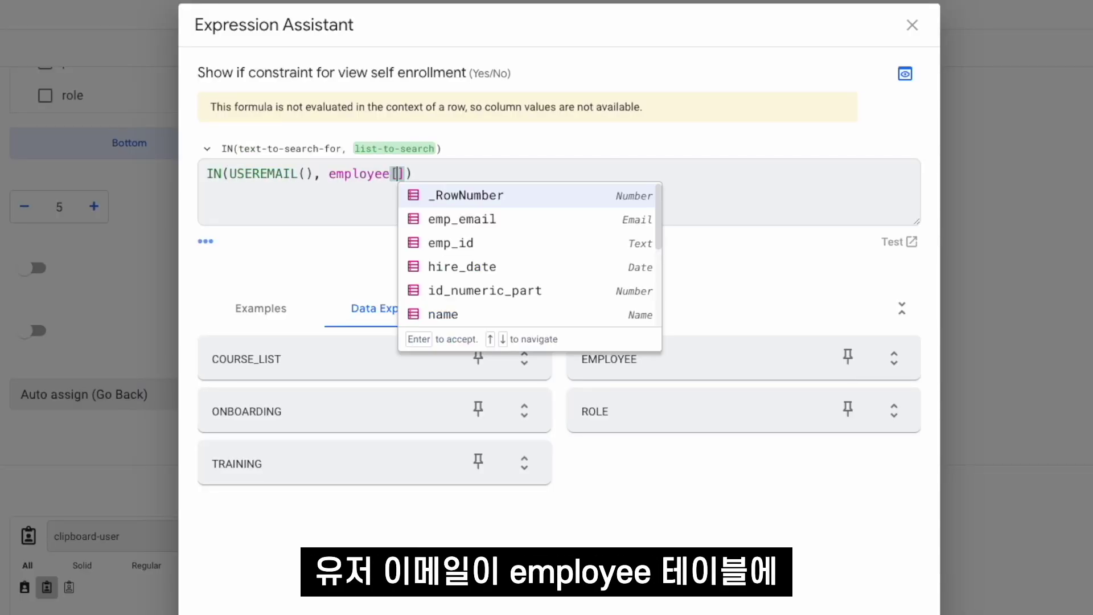
type("emp")
key("Return")
key("Right")
key("Right")
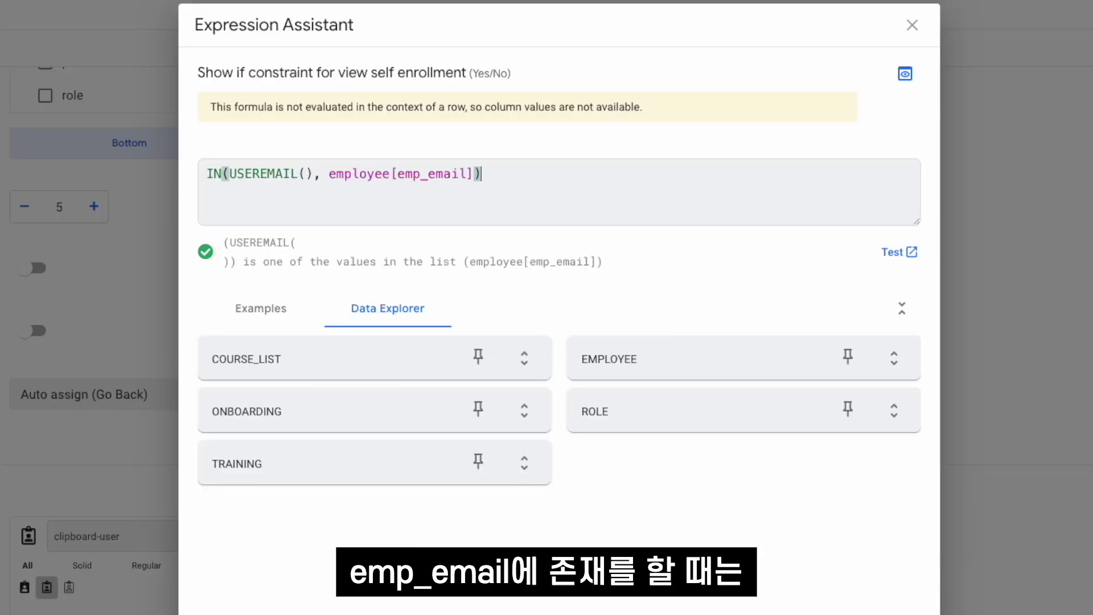
Step: Wrap the Show if expression in NOT so it reads NOT(IN(USEREMAIL(), employee[emp_email]))
left_click(207, 174)
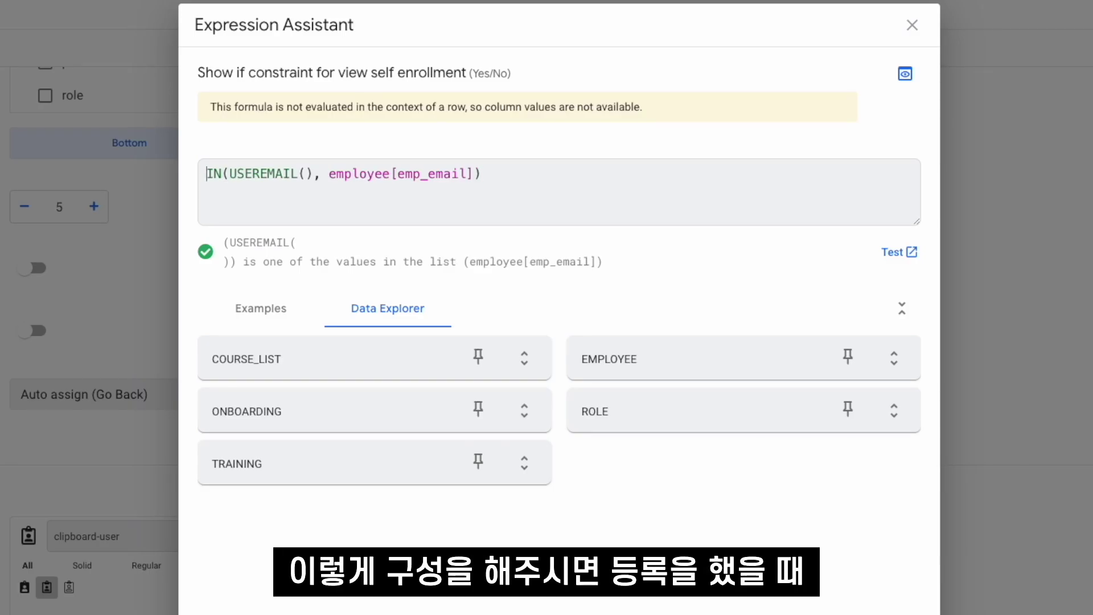
left_click(267, 174)
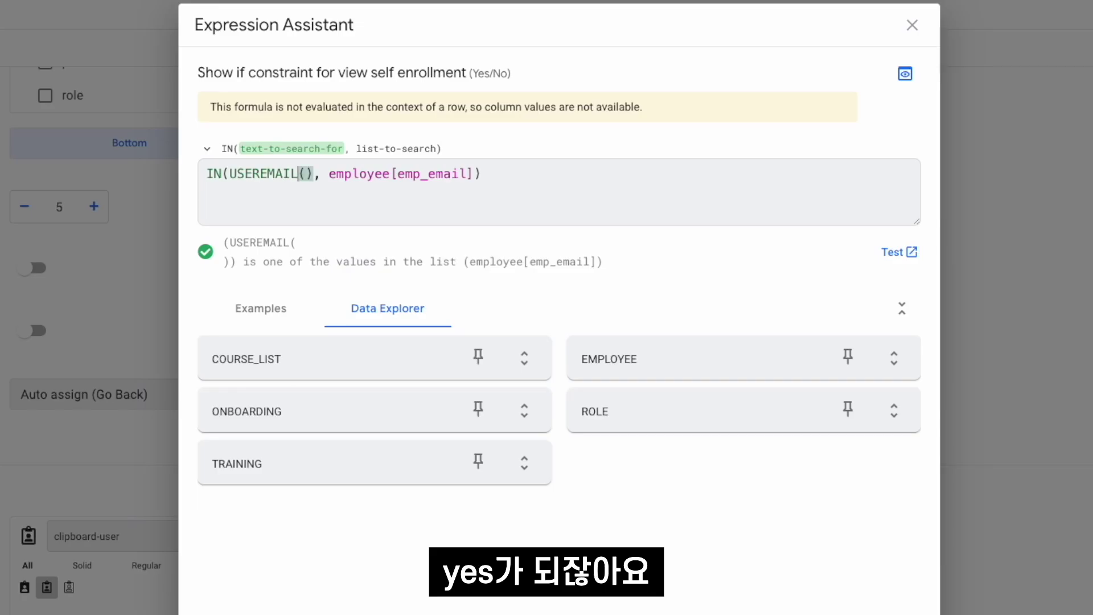
key("Right")
key("Right")
left_click(207, 174)
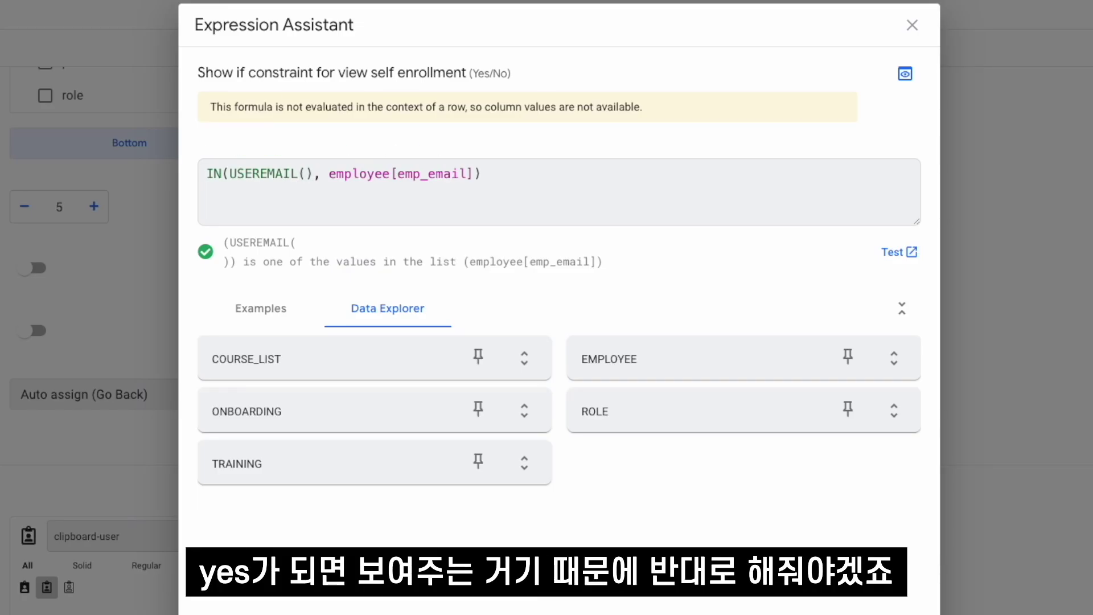
type("NOT(")
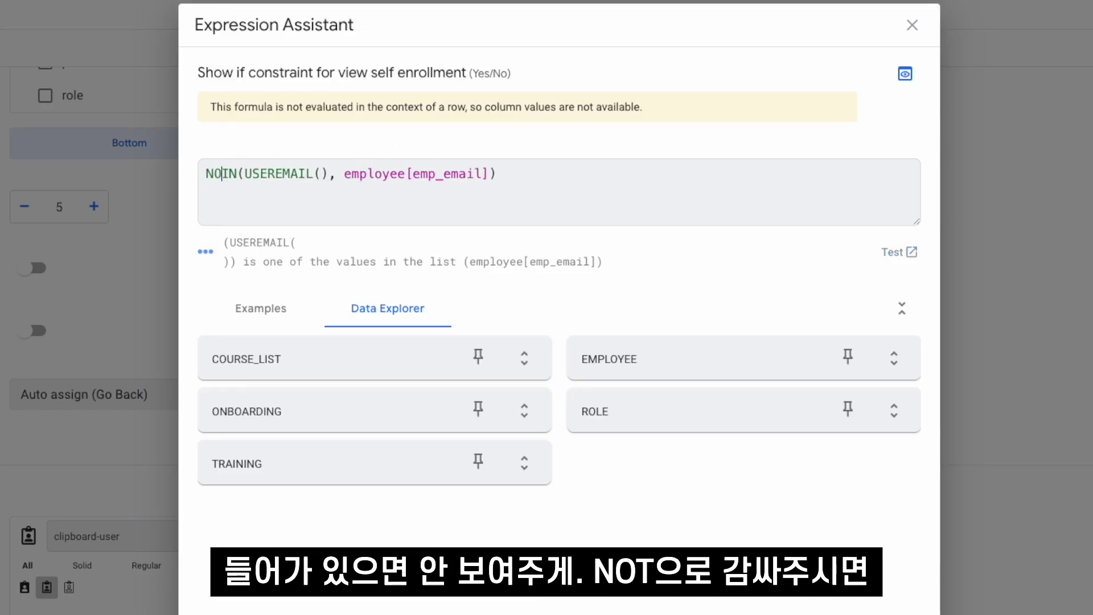
type(")")
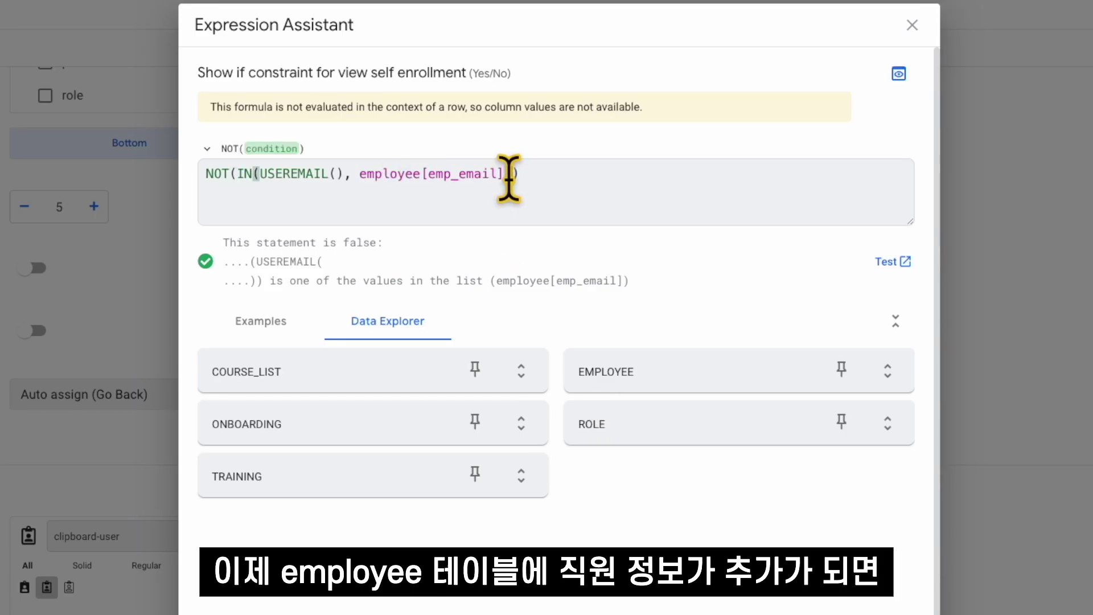
left_click(695, 415)
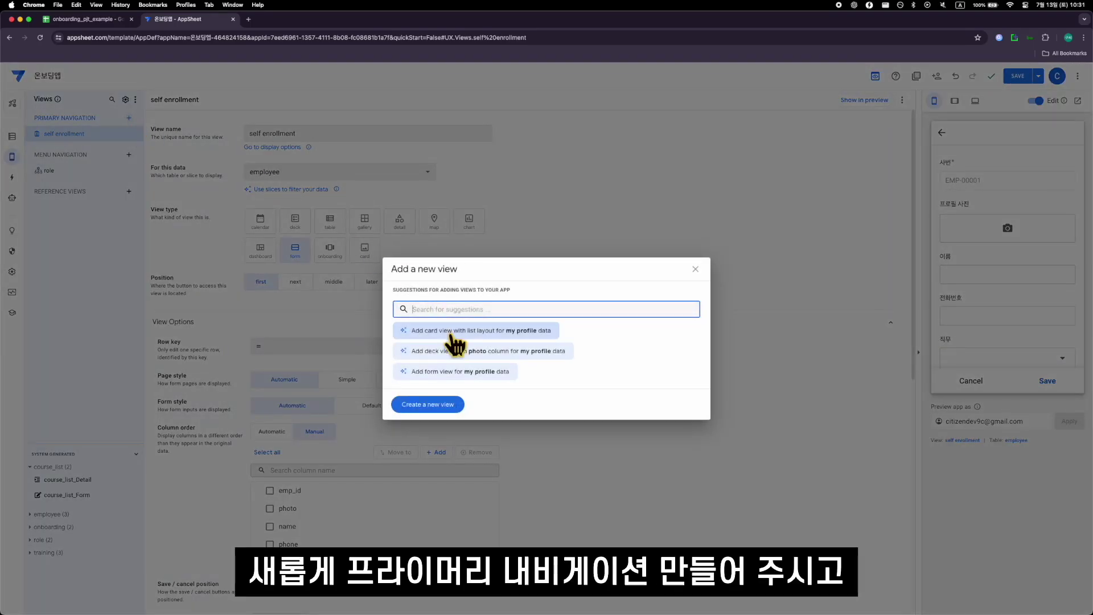
Step: Create a new primary navigation view named my profile
left_click(430, 405)
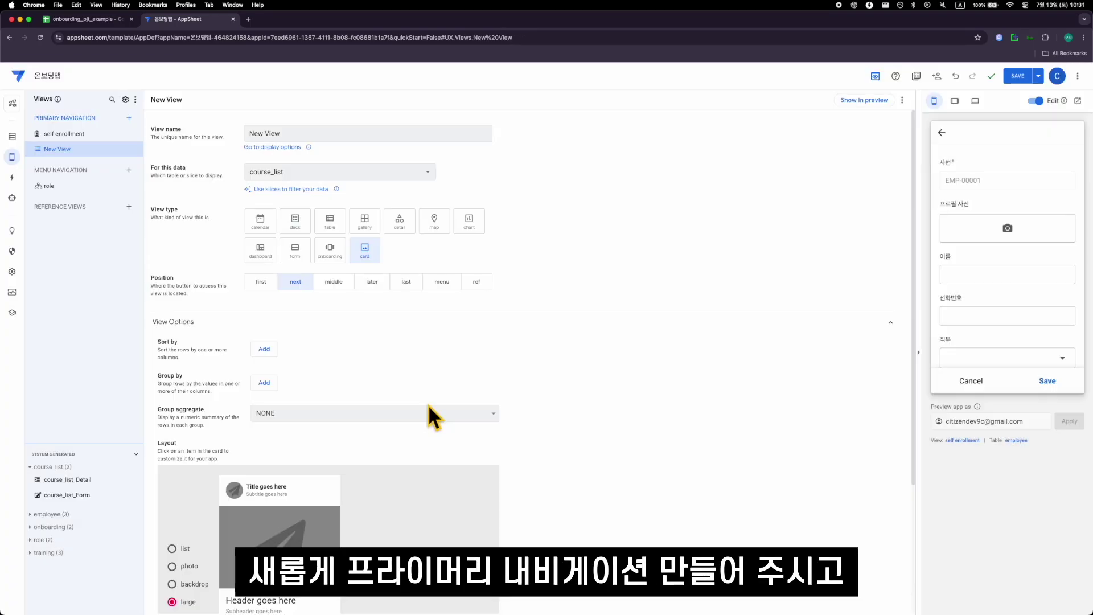
triple_click(346, 126)
type("my profile")
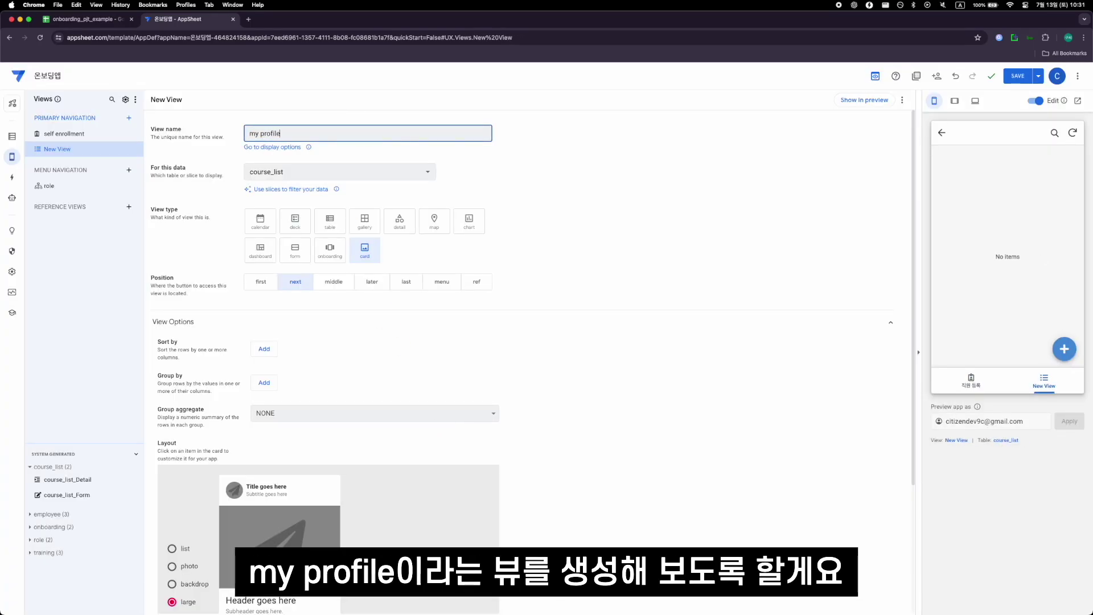
key("Return")
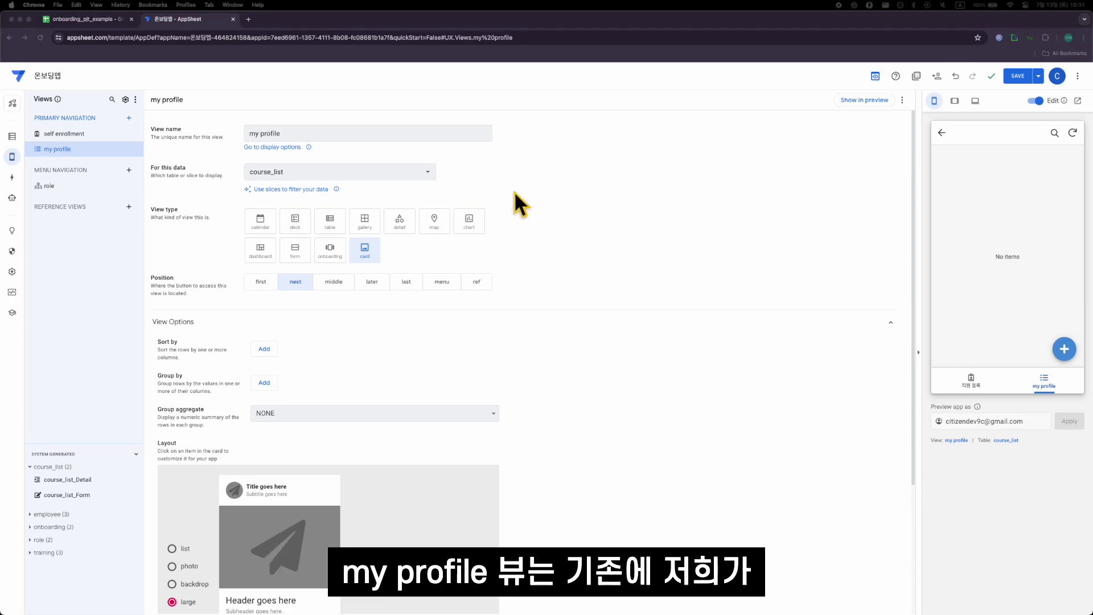
Step: Configure the my profile view to use the my profile slice as a detail view in the last position
left_click(13, 137)
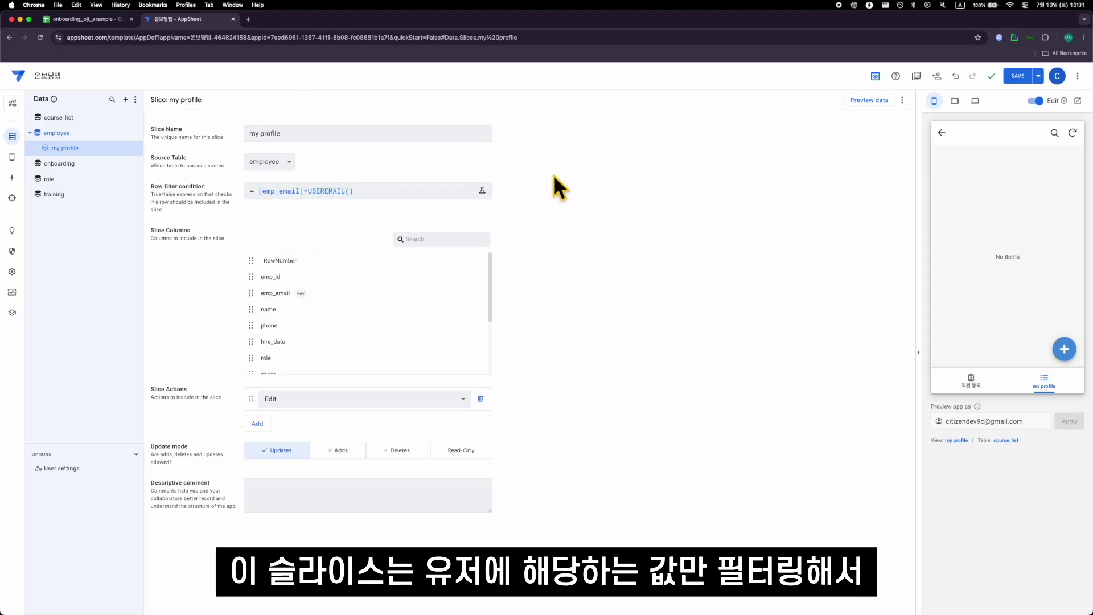
left_click(12, 156)
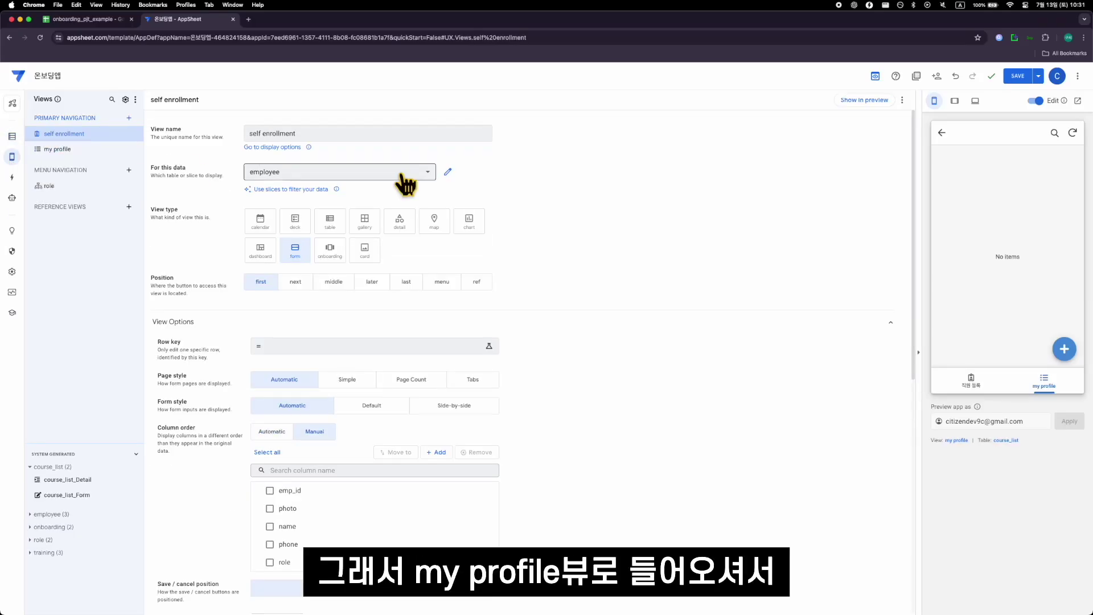
left_click(401, 171)
left_click(273, 225)
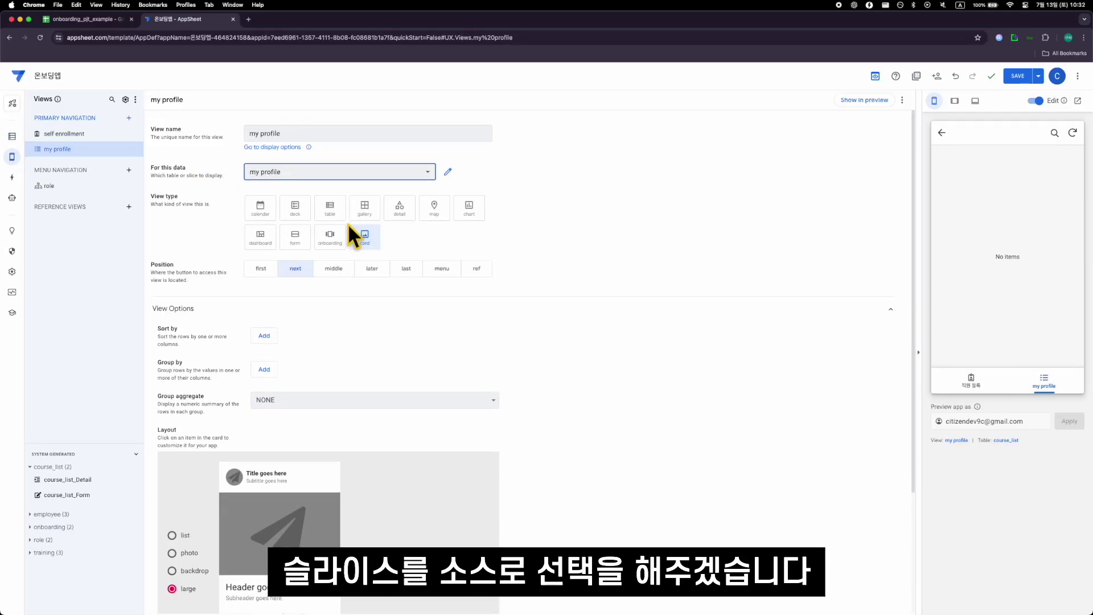
left_click(398, 211)
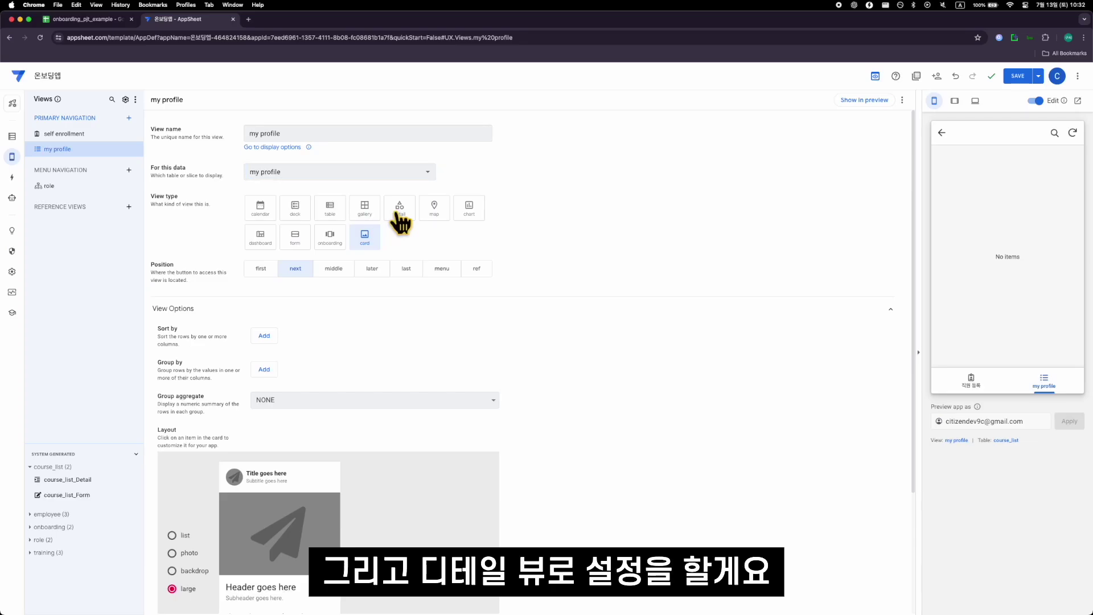
left_click(406, 268)
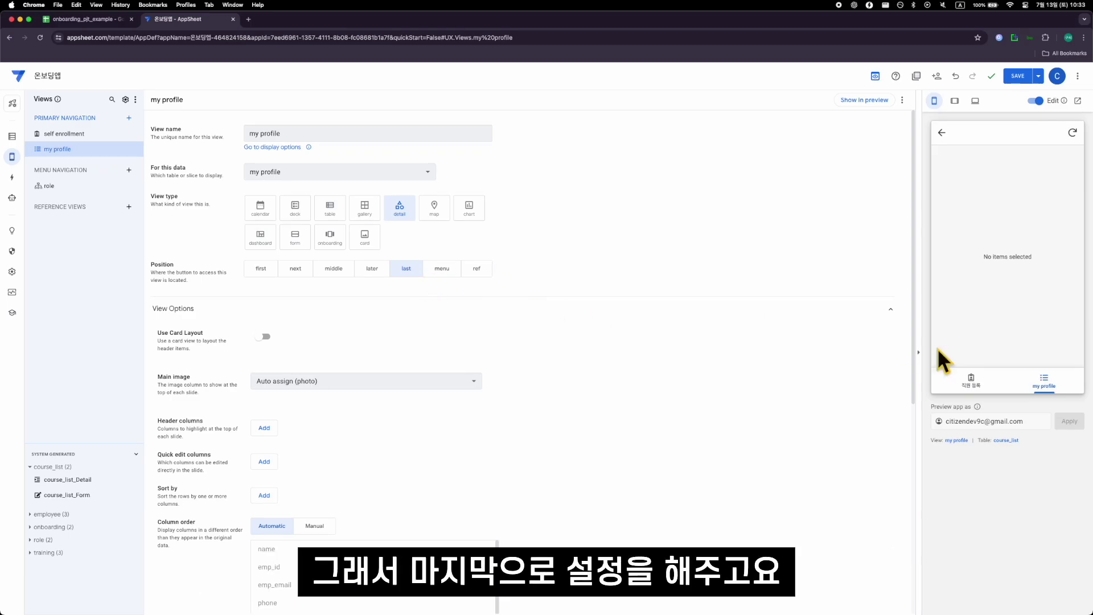
Step: Enable the card layout for the my profile view and set its header photo's image fit to contain
scroll(268, 322, "down", 1)
left_click(264, 314)
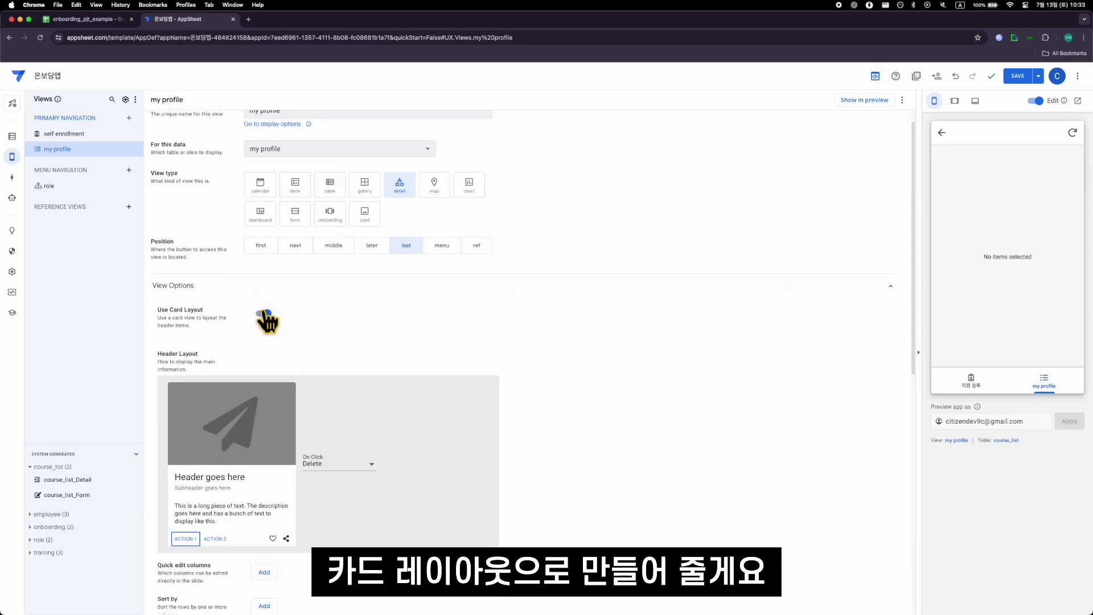
scroll(378, 382, "down", 2)
left_click(234, 399)
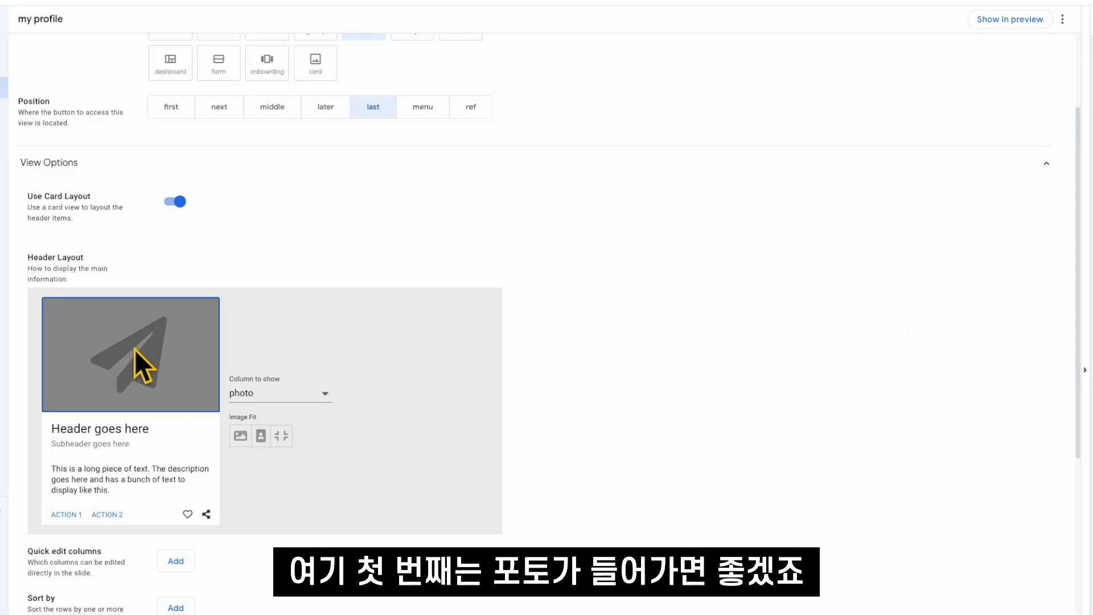
scroll(228, 333, "down", 1)
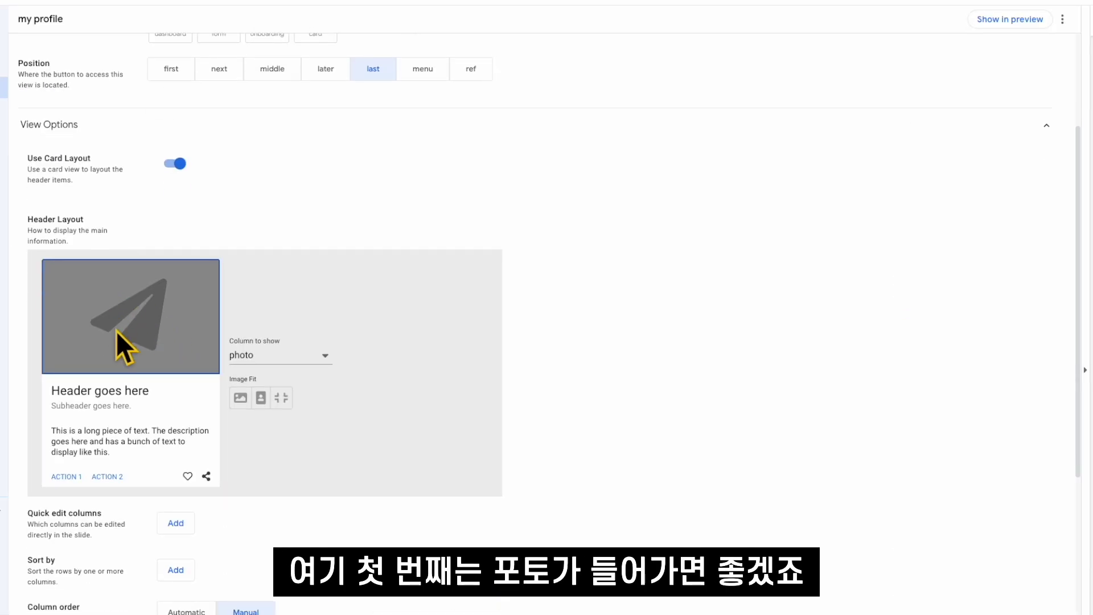
left_click(262, 398)
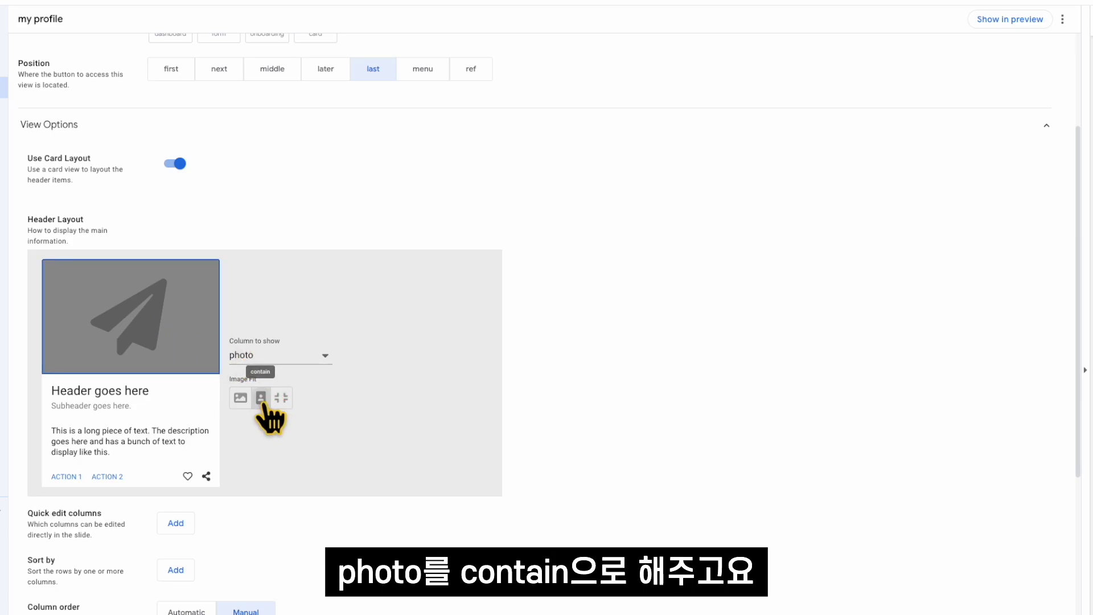
Step: Set the header card's long text column and its two text actions to None
left_click(119, 392)
left_click(169, 307)
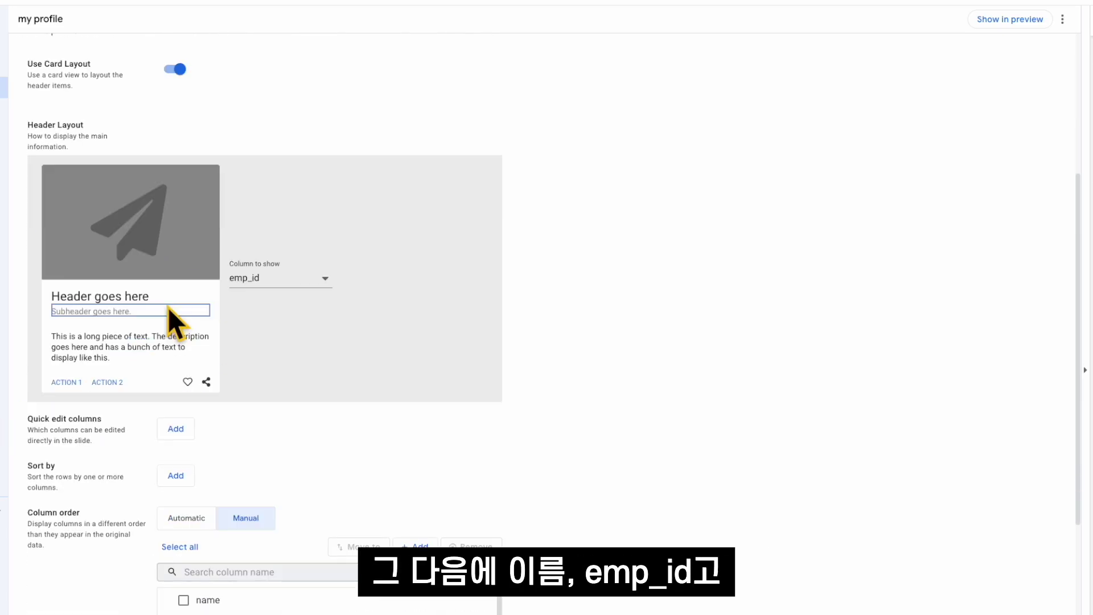
left_click(156, 330)
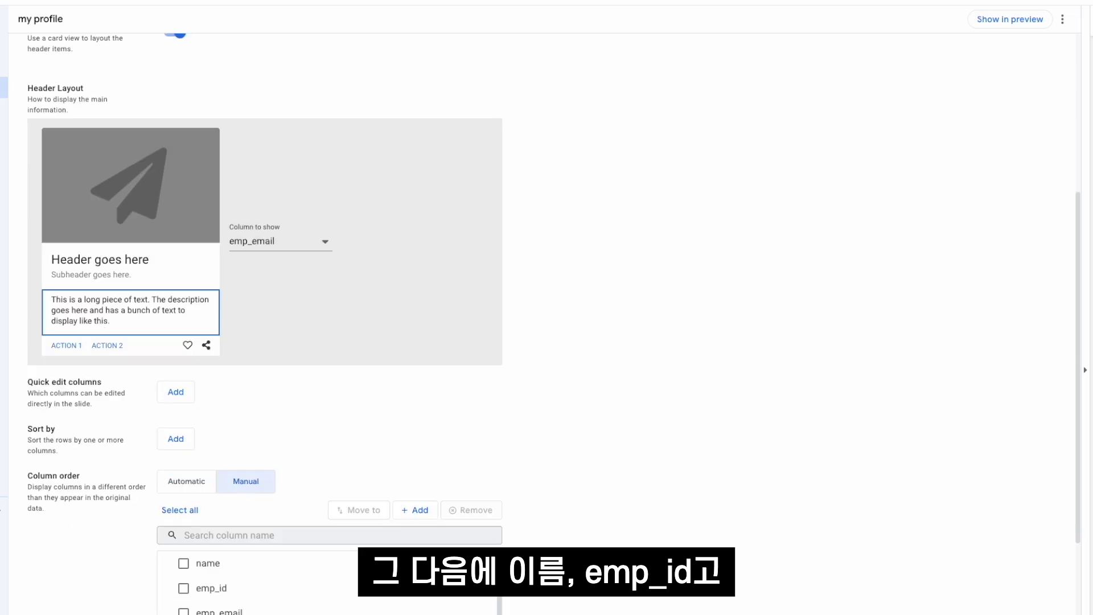
left_click(278, 242)
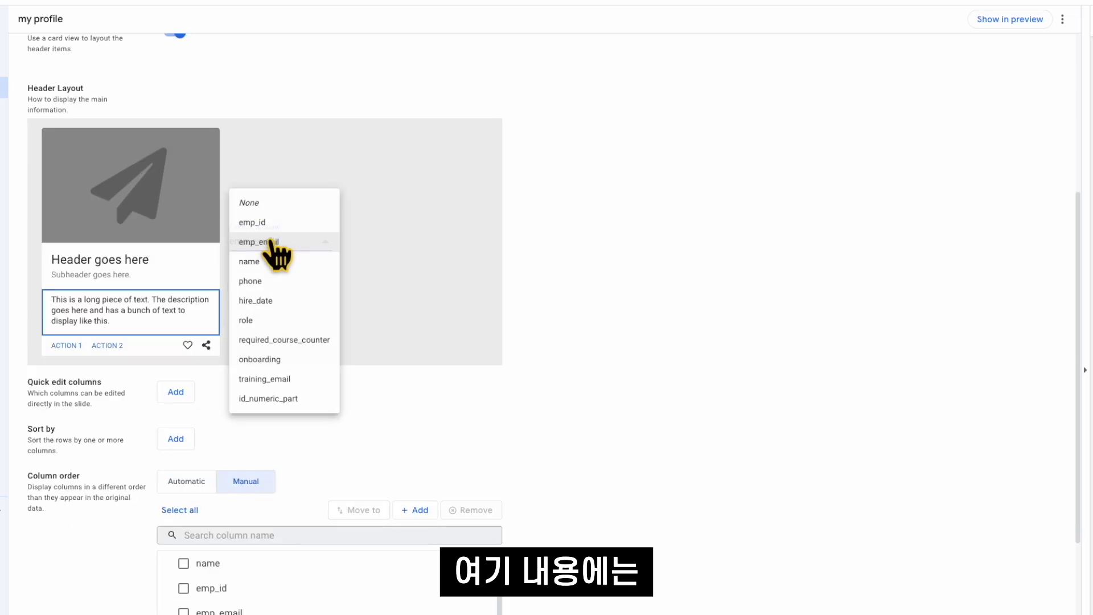
left_click(291, 205)
left_click(102, 344)
left_click(279, 242)
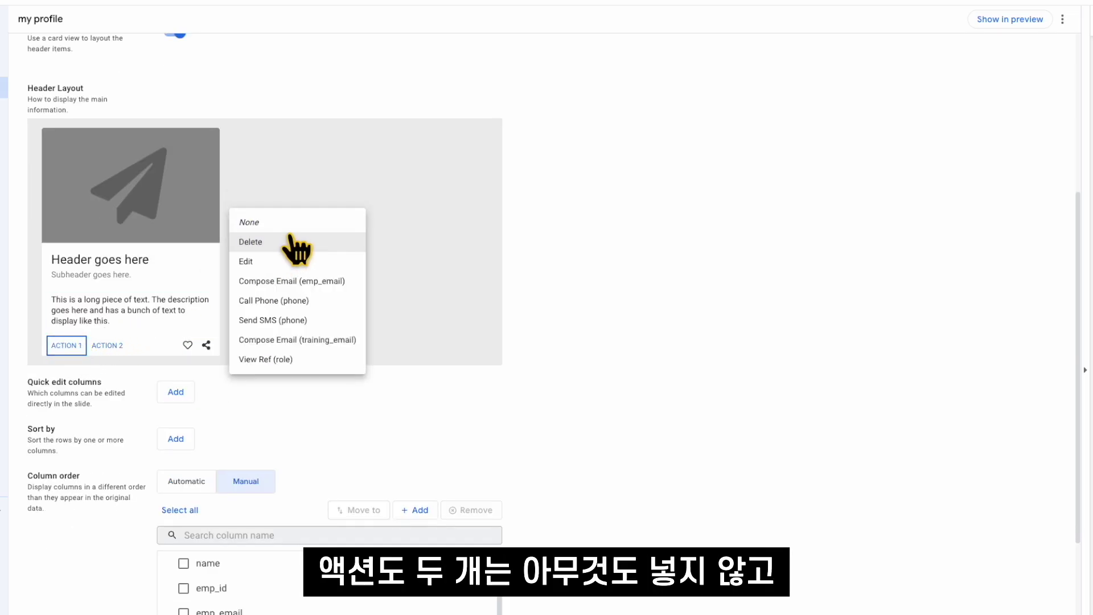
left_click(292, 237)
Step: Assign Compose Email (emp_email) to the header card's heart icon and Send SMS (phone) to its share icon
left_click(187, 345)
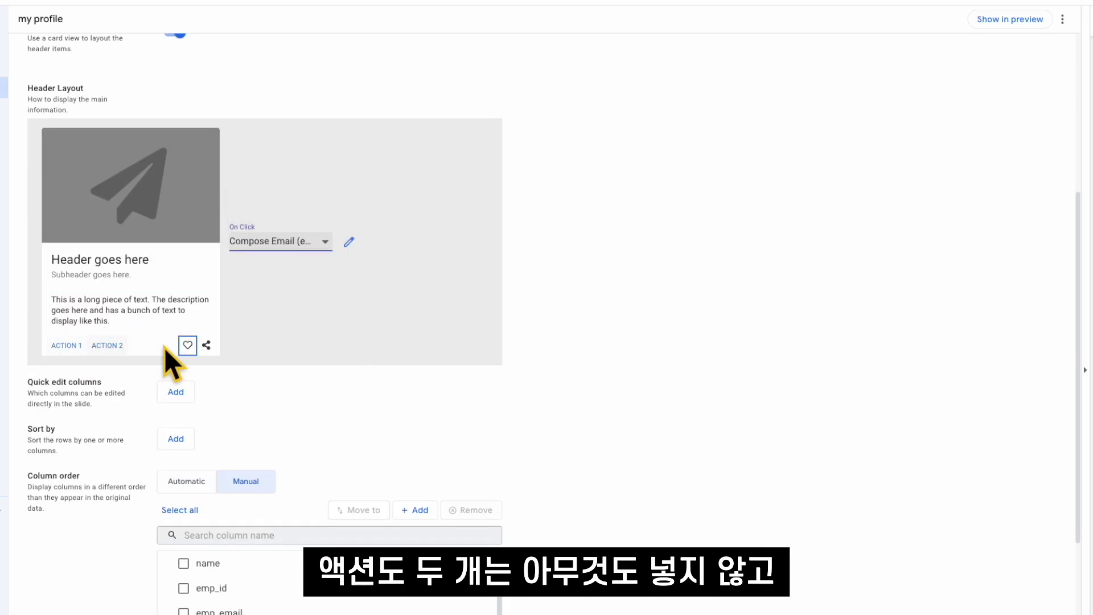
left_click(289, 242)
left_click(288, 245)
left_click(206, 345)
left_click(279, 242)
left_click(322, 273)
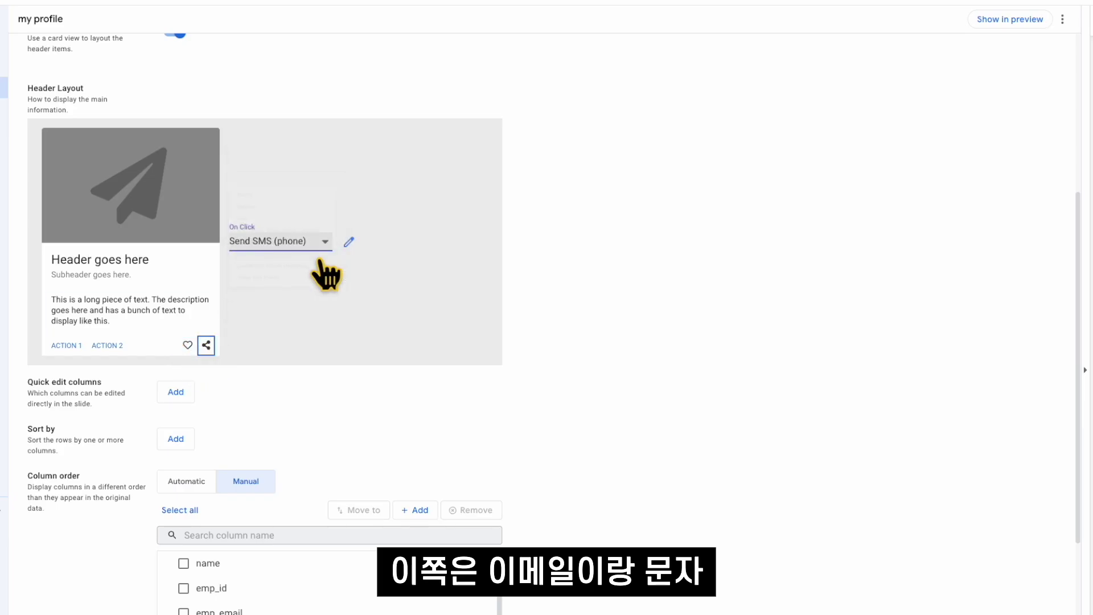
Step: Remove name and emp_id from the my profile view's column order
scroll(354, 343, "down", 3)
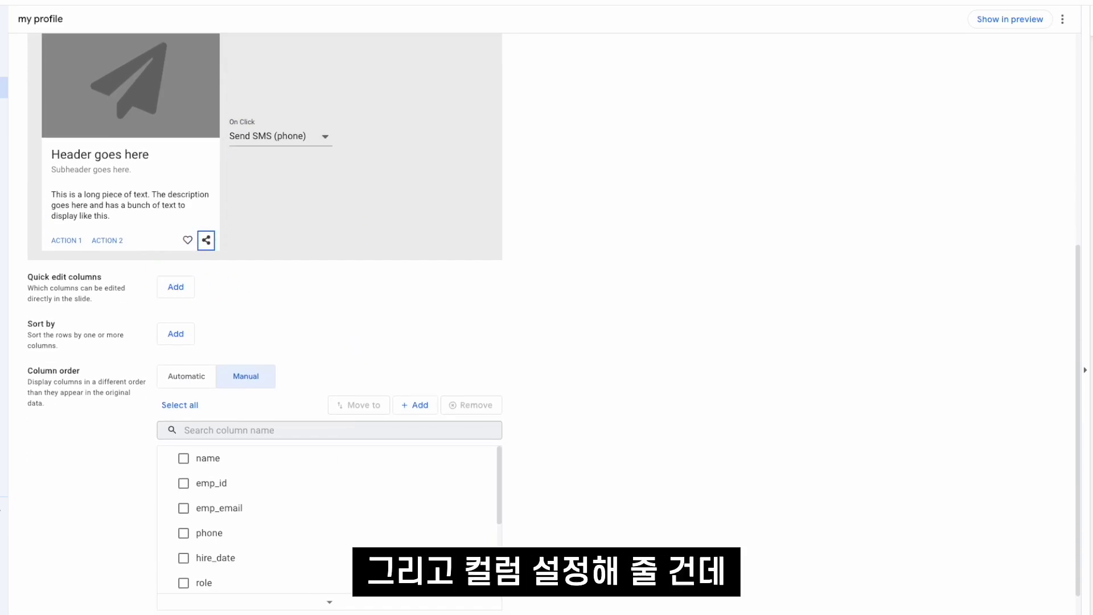
scroll(389, 367, "down", 2)
scroll(349, 398, "down", 1)
scroll(284, 396, "up", 1)
left_click(208, 385)
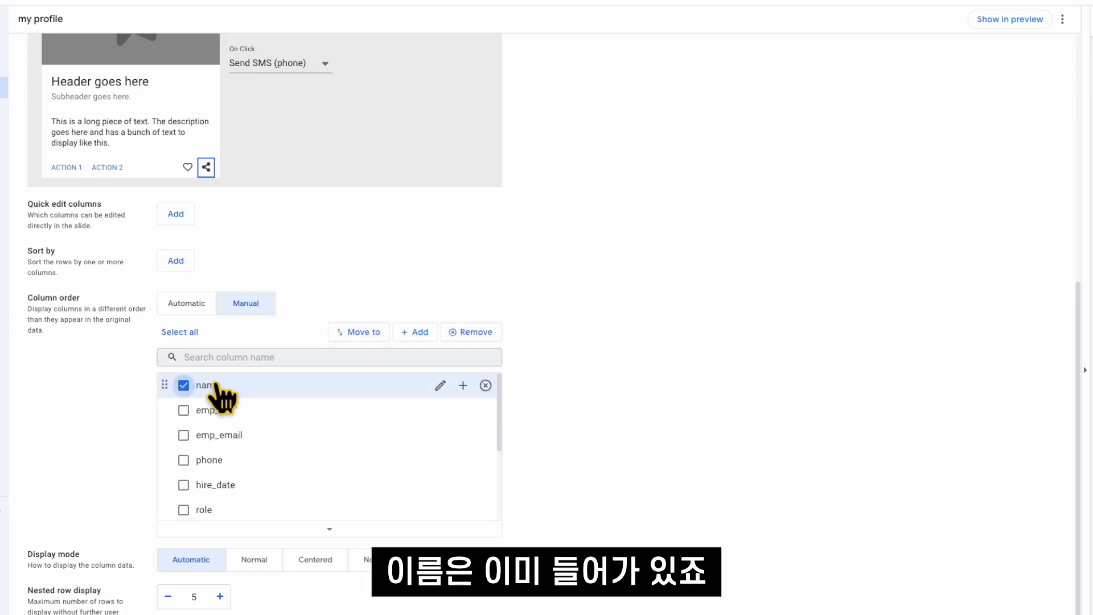
left_click(485, 386)
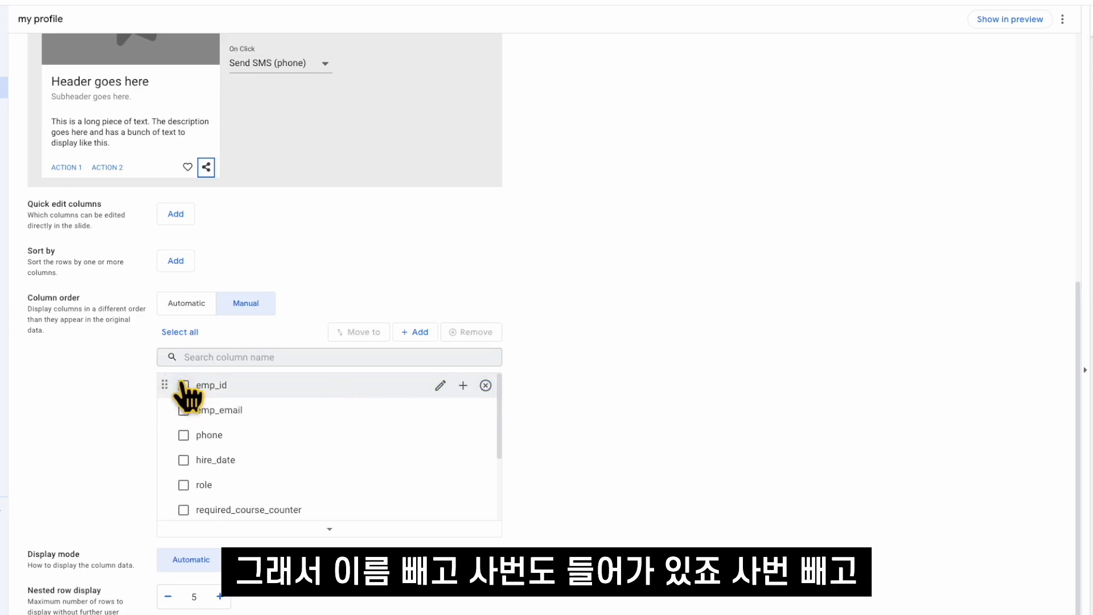
left_click(182, 385)
left_click(485, 385)
Step: Move role to the first position in the my profile view's column order
left_click_drag(166, 461, 179, 392)
left_click_drag(178, 392, 177, 387)
scroll(178, 399, "up", 1)
left_click(183, 436)
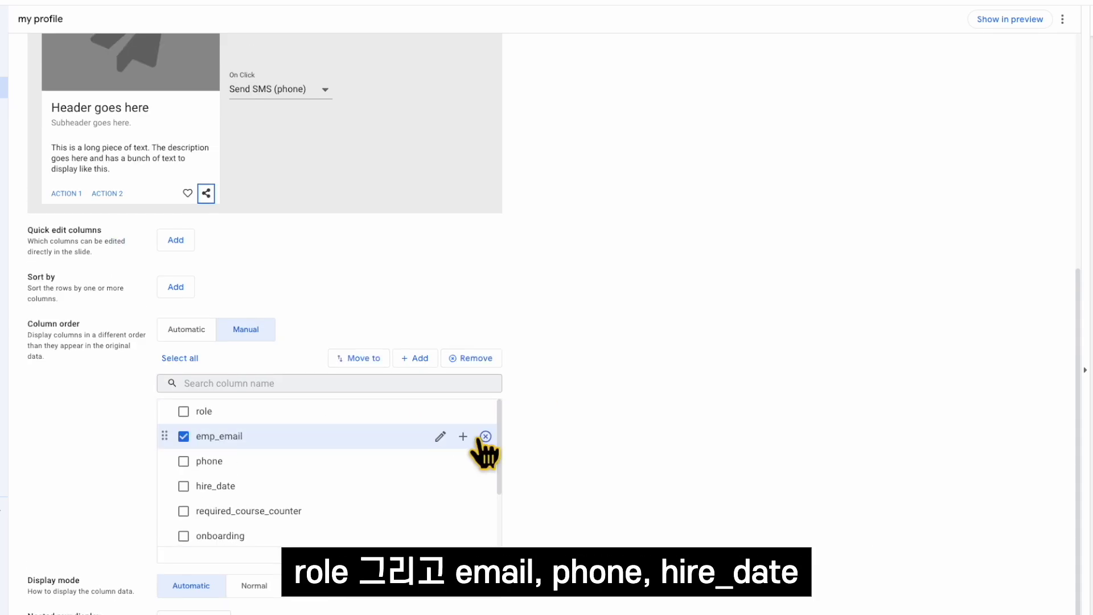
Step: Remove required_course_counter, onboarding, training_email, id_numeric_part and Related trainings from the my profile view's column order
scroll(188, 508, "down", 1)
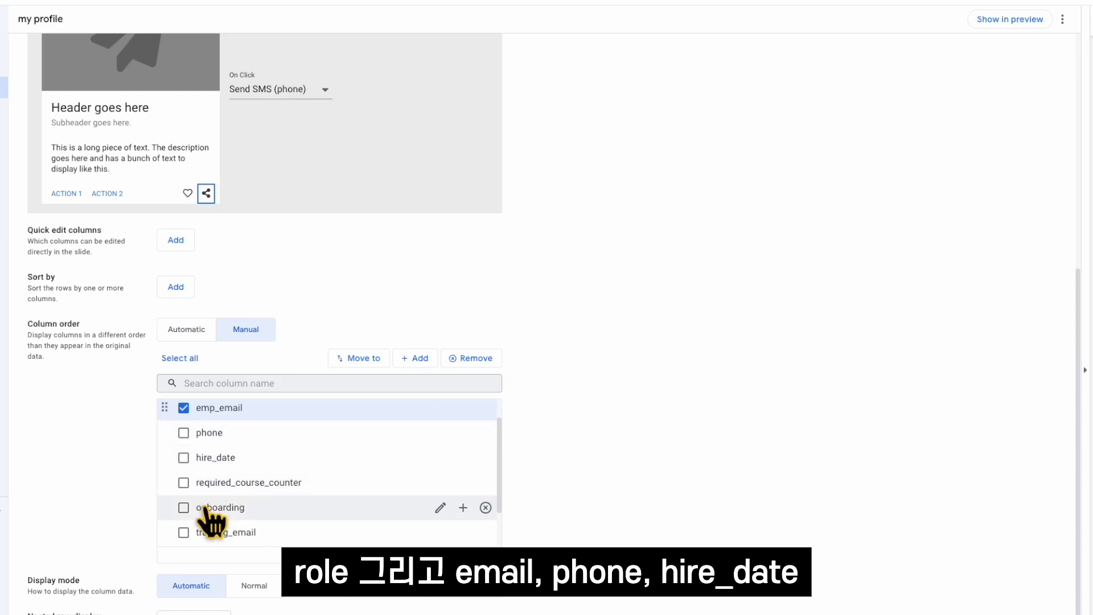
left_click(183, 483)
scroll(183, 473, "down", 2)
left_click(184, 481)
left_click(183, 506)
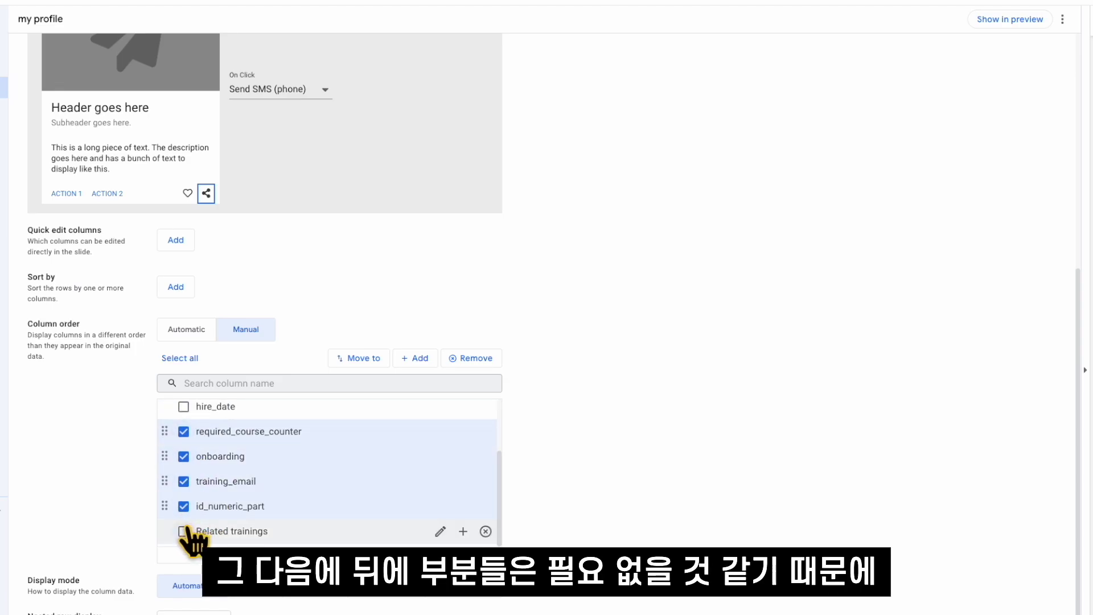
left_click(183, 530)
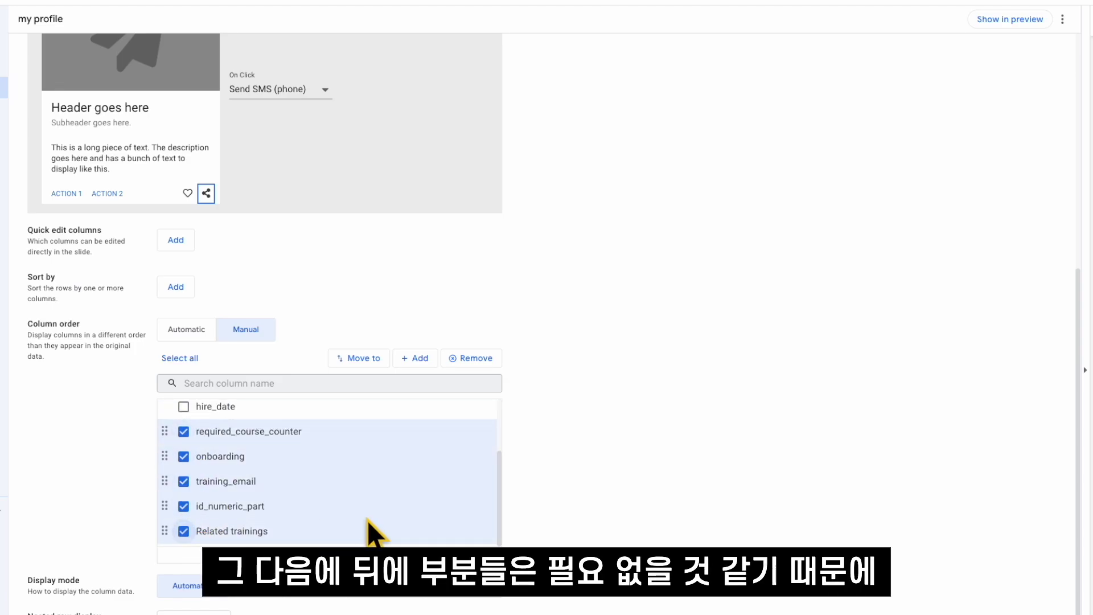
left_click(490, 363)
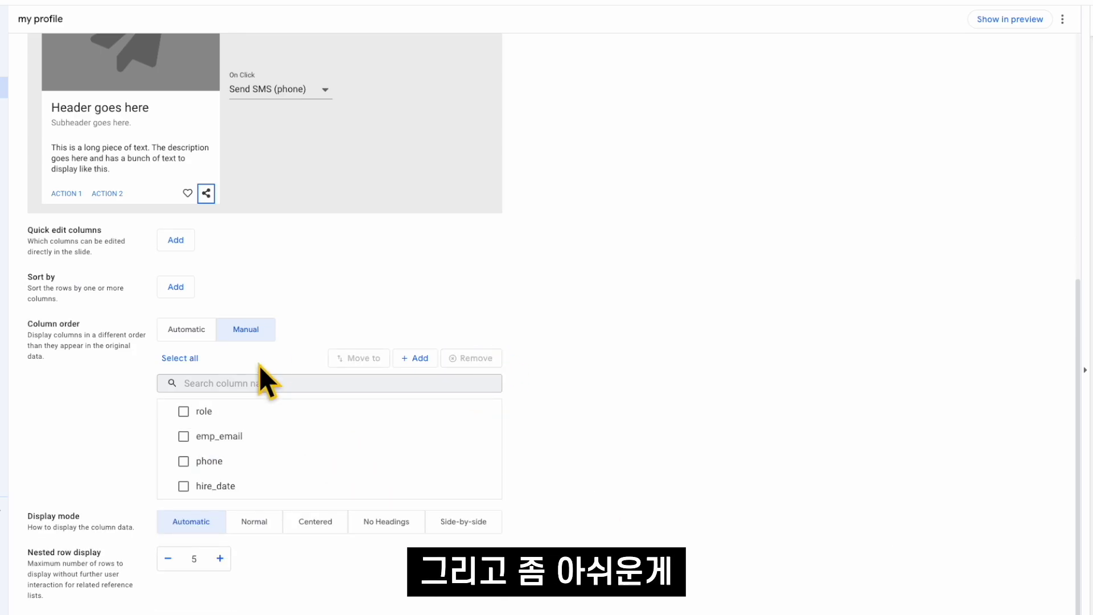
scroll(279, 268, "up", 1)
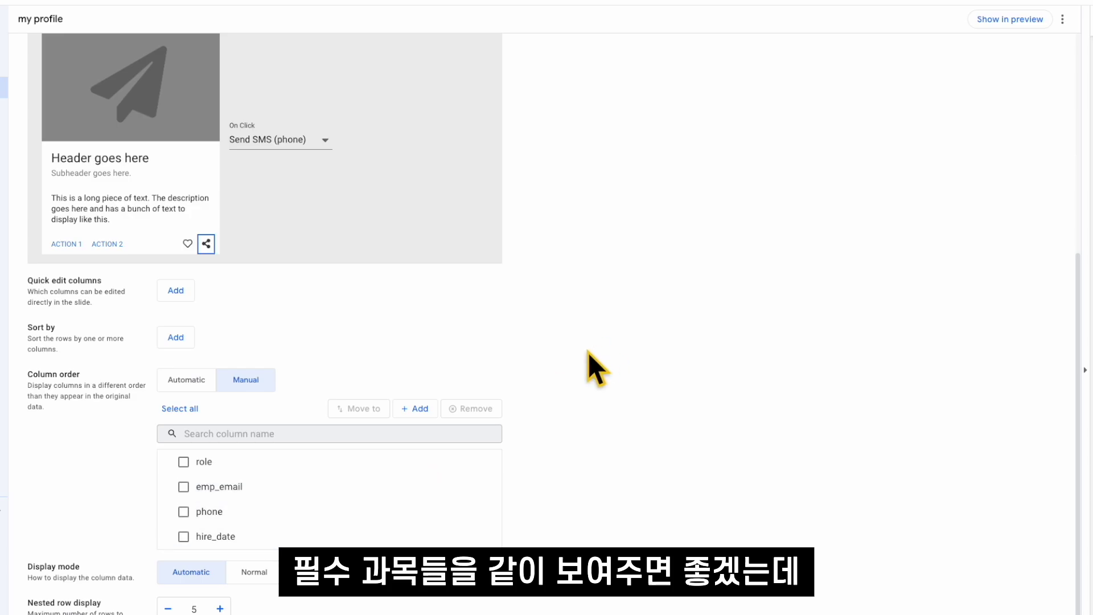
left_click(415, 408)
scroll(529, 482, "down", 2)
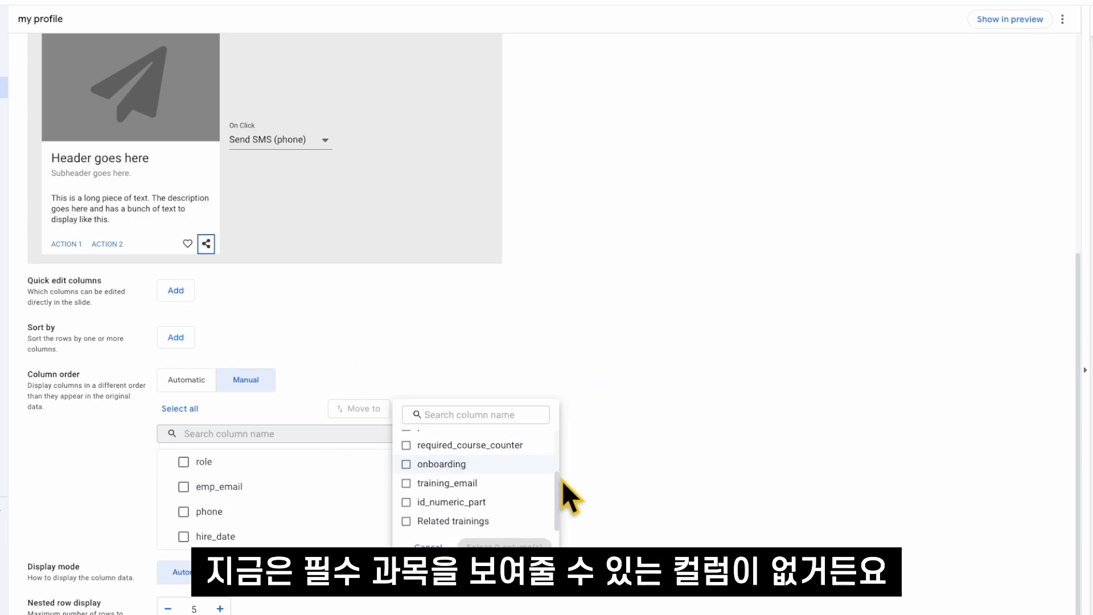
left_click(672, 436)
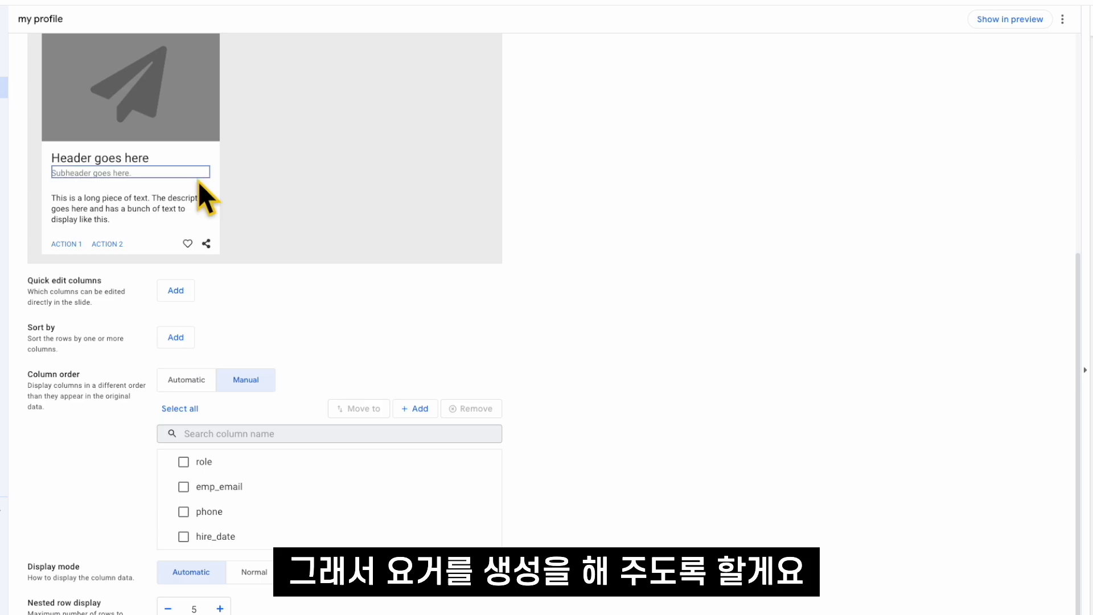
Step: Add a virtual column named required_courses to the employee table
scroll(447, 386, "up", 5)
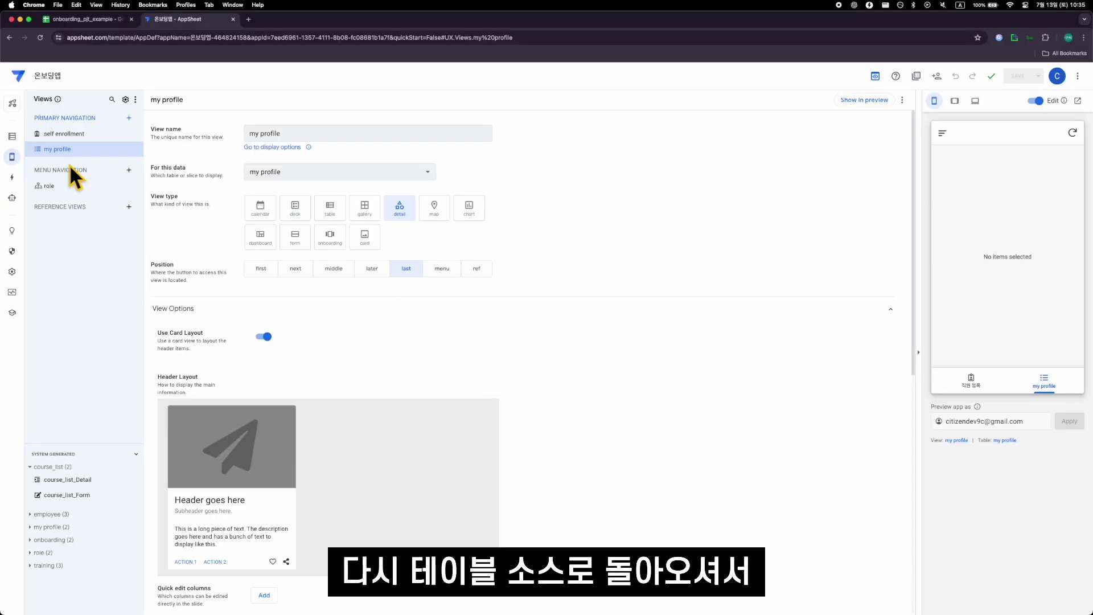
left_click(12, 136)
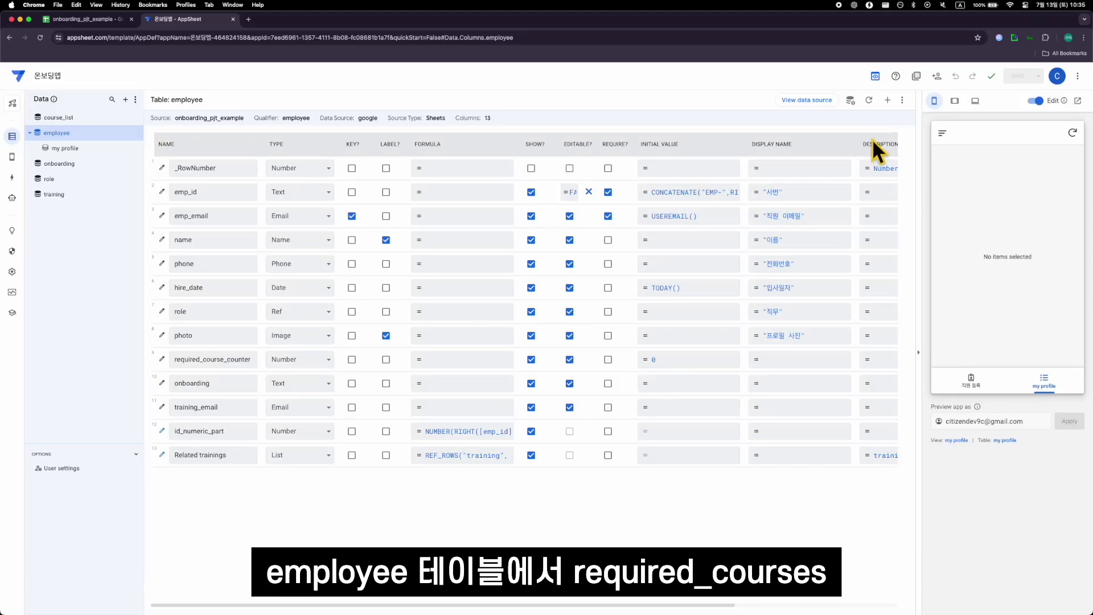
left_click(887, 100)
type("required_courses")
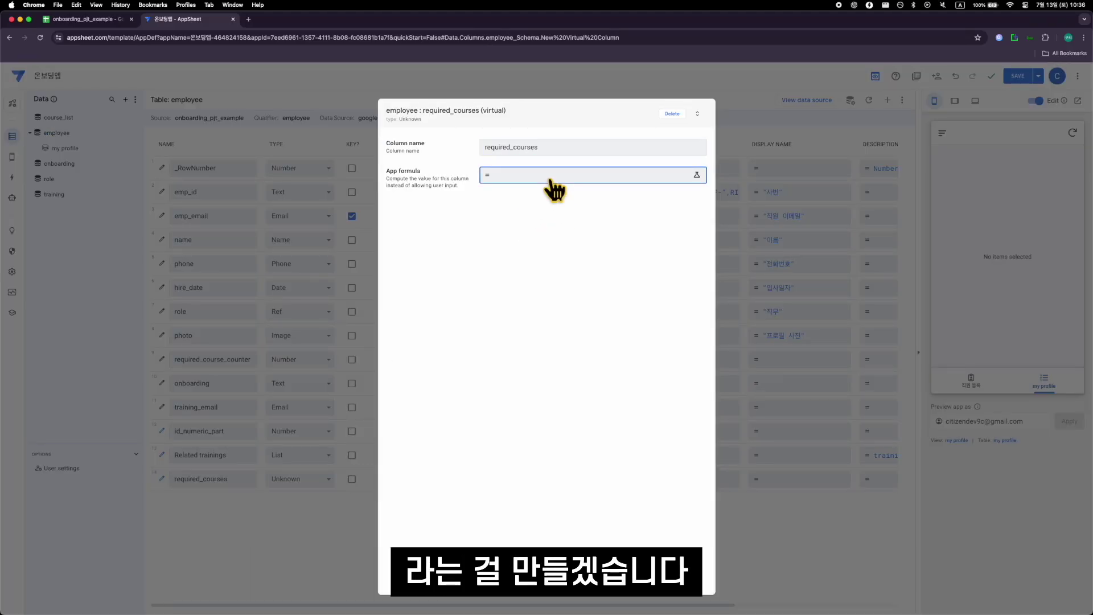
Step: Give required_courses the app formula SELECT(course_list[course_id], CONTAINS([required_role], [_THISROW].[role]))
left_click(549, 175)
type("SELECT(course_")
key("Return")
type("[")
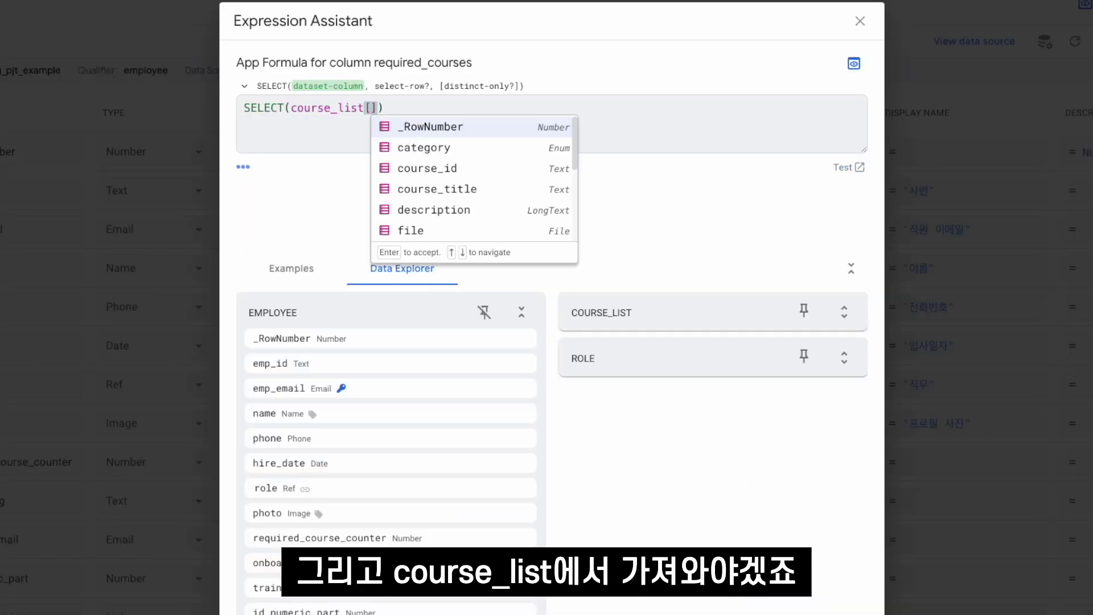
type("course")
key("Return")
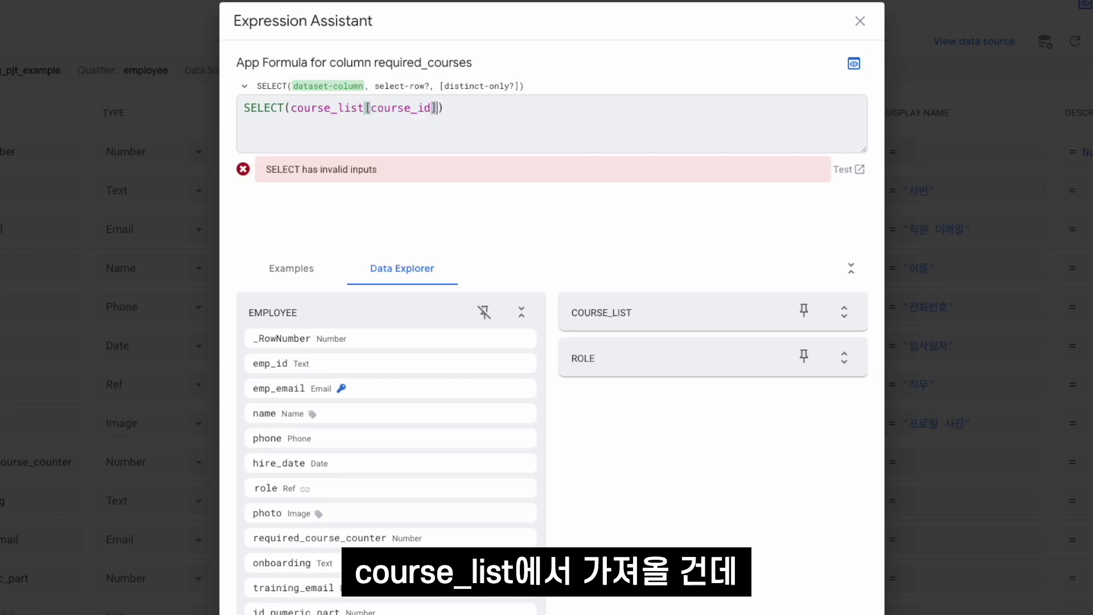
type(", ")
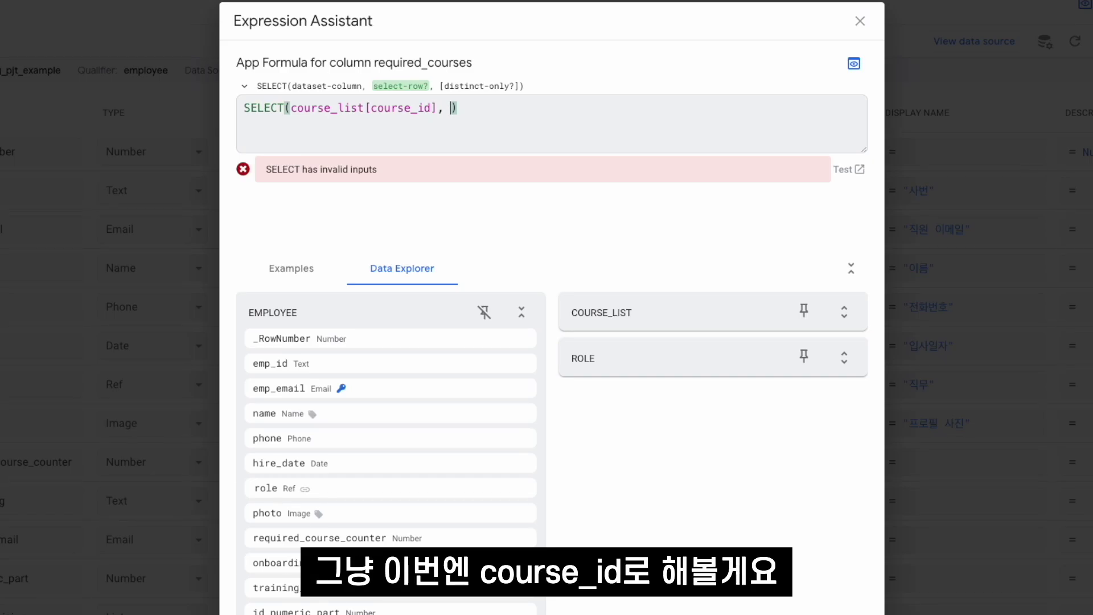
type("CONTAINS")
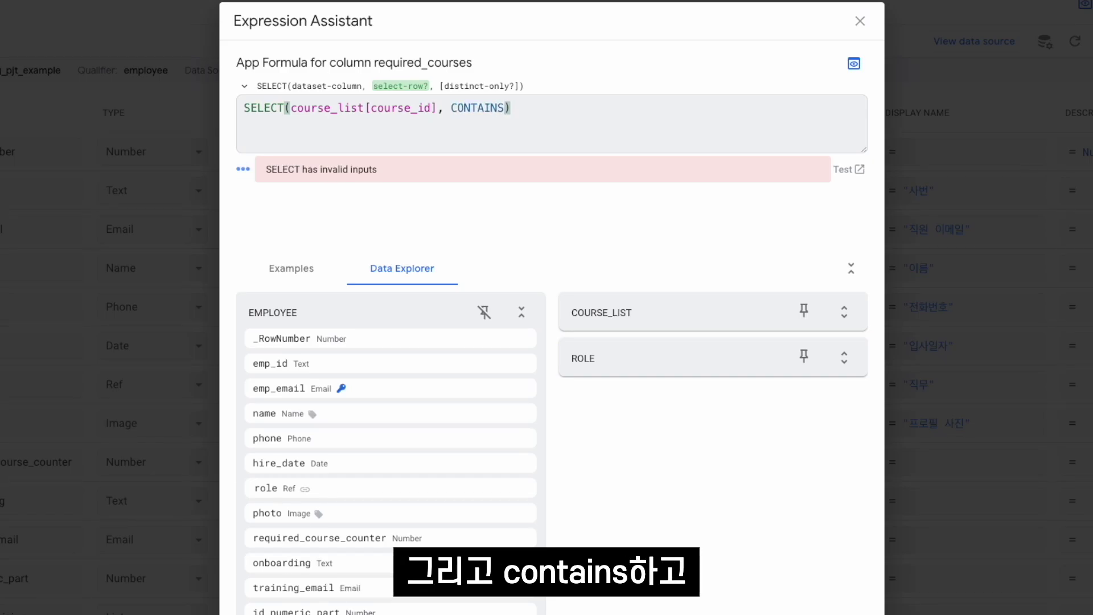
type("([required_role], ")
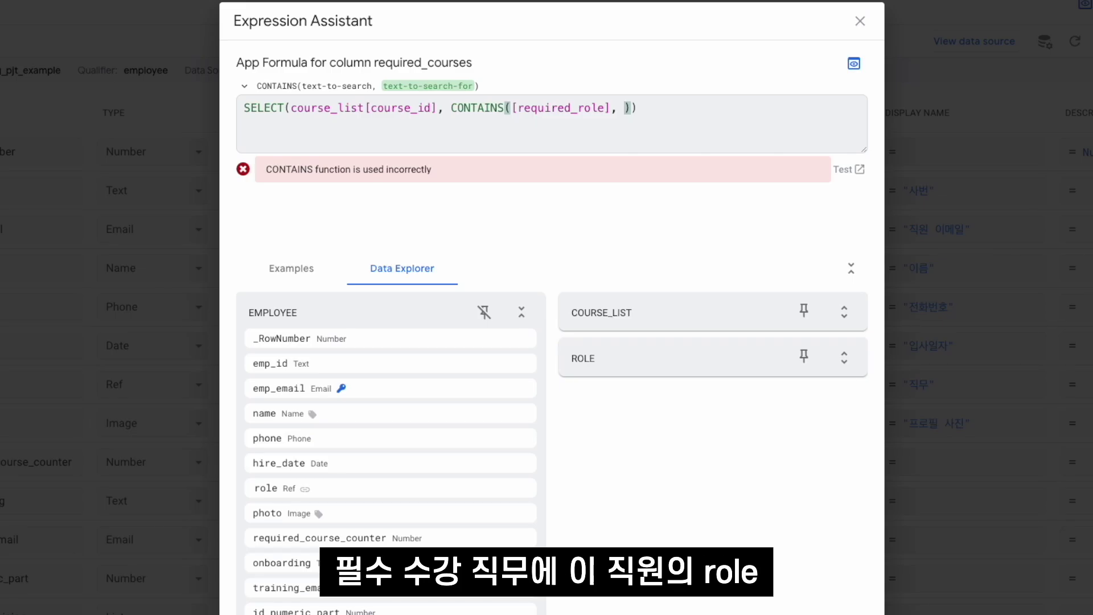
type("[_THISROW].[role]")
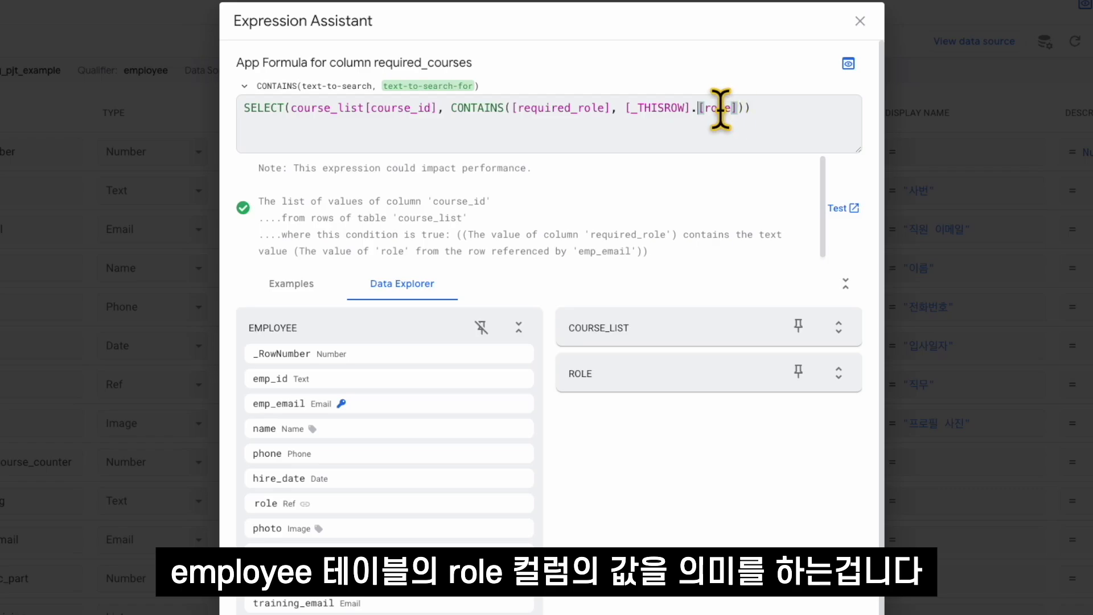
Step: Review the dataset column, required_role and [_THISROW].[role] arguments in the required_courses formula
left_click(349, 108)
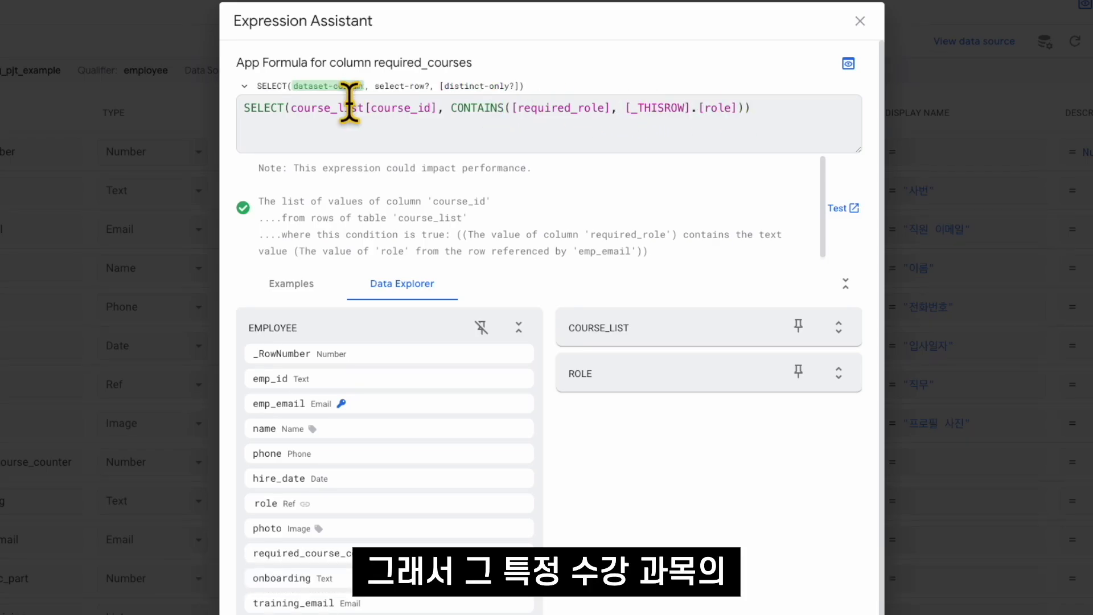
left_click(512, 108)
left_click(613, 108)
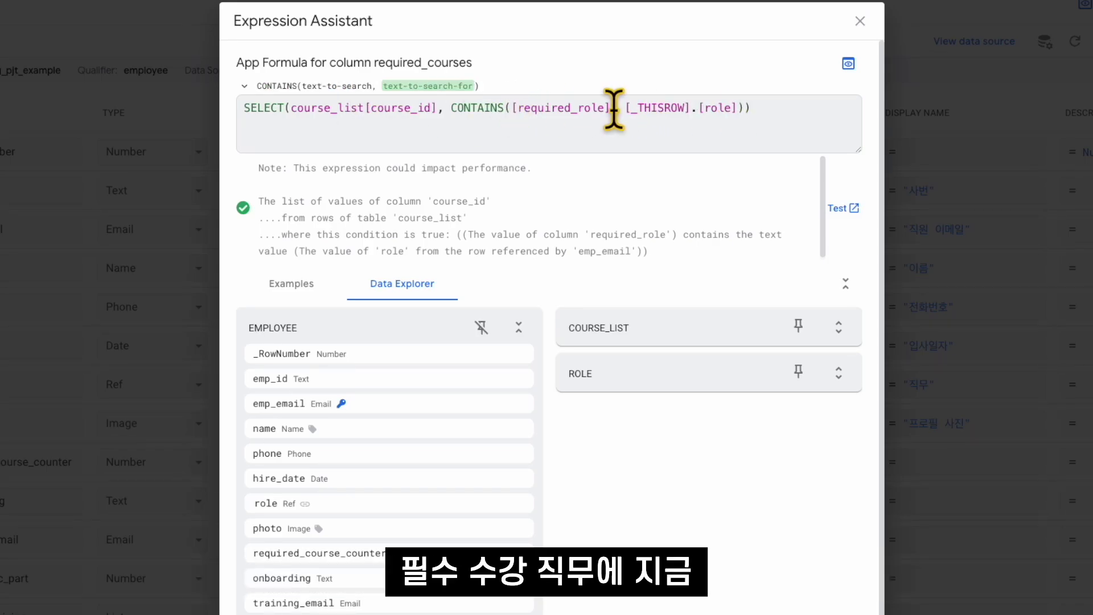
left_click_drag(614, 108, 505, 108)
left_click_drag(628, 108, 736, 107)
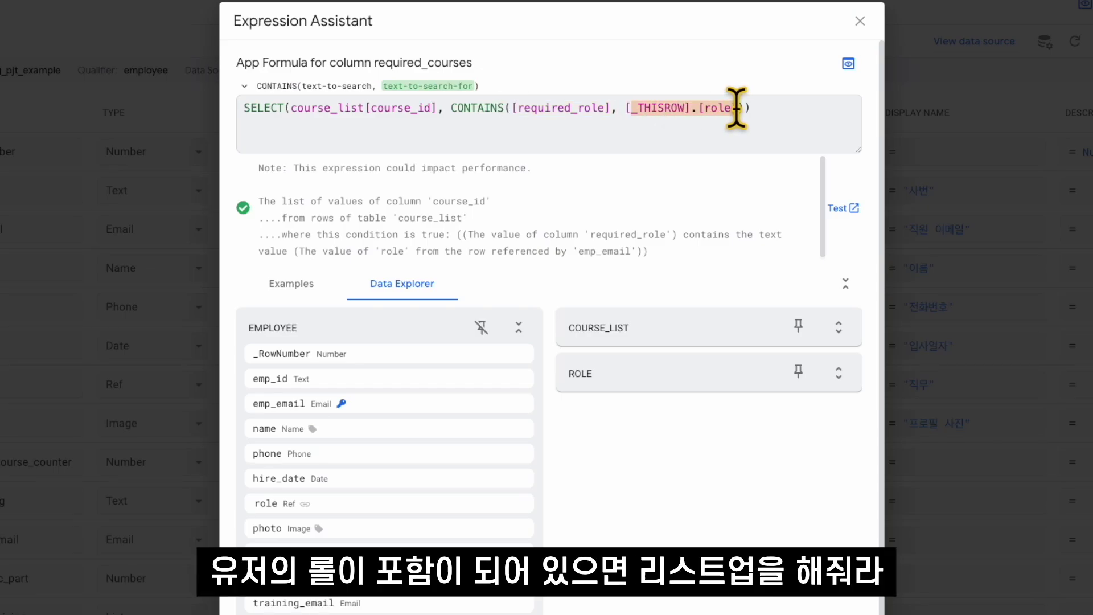
left_click(734, 108)
left_click(750, 107)
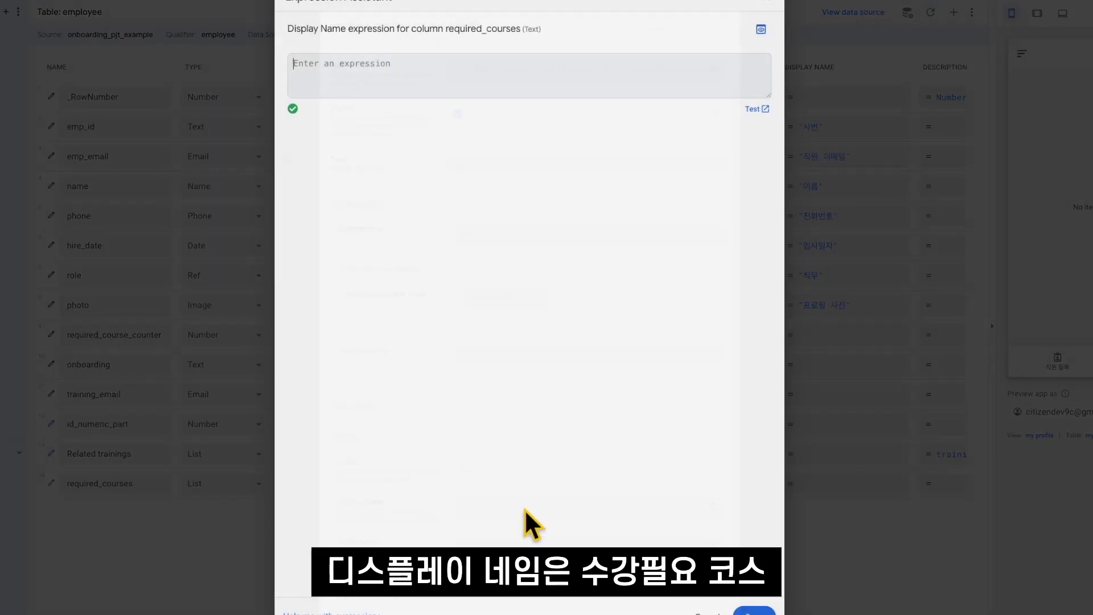
Step: Set the required_courses column's display name to "수강필요 코스" and save the app
type("\"")
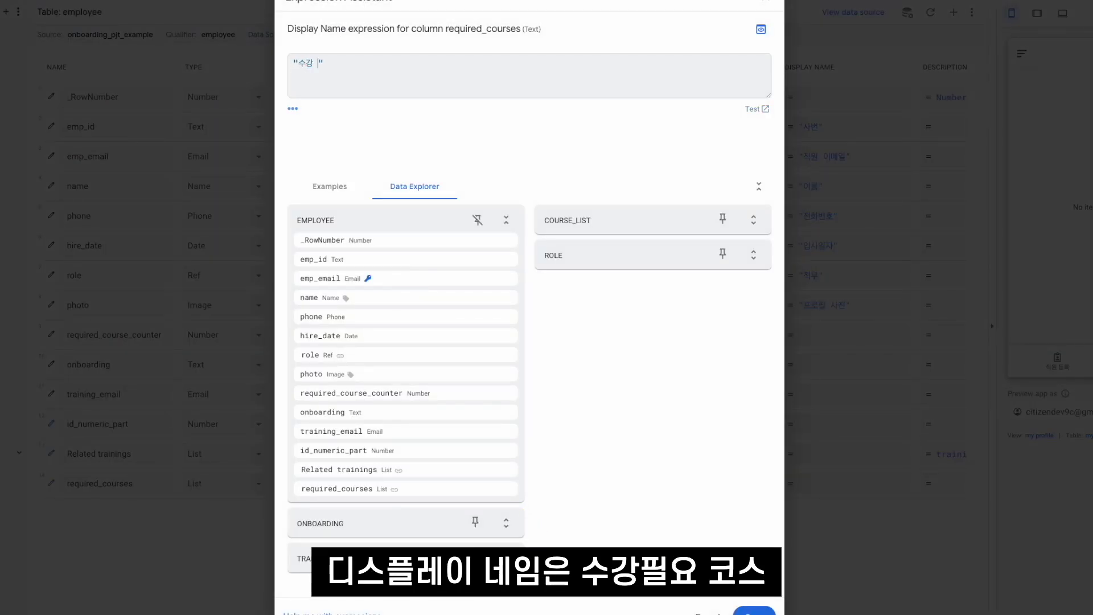
type("tn강필요 코스")
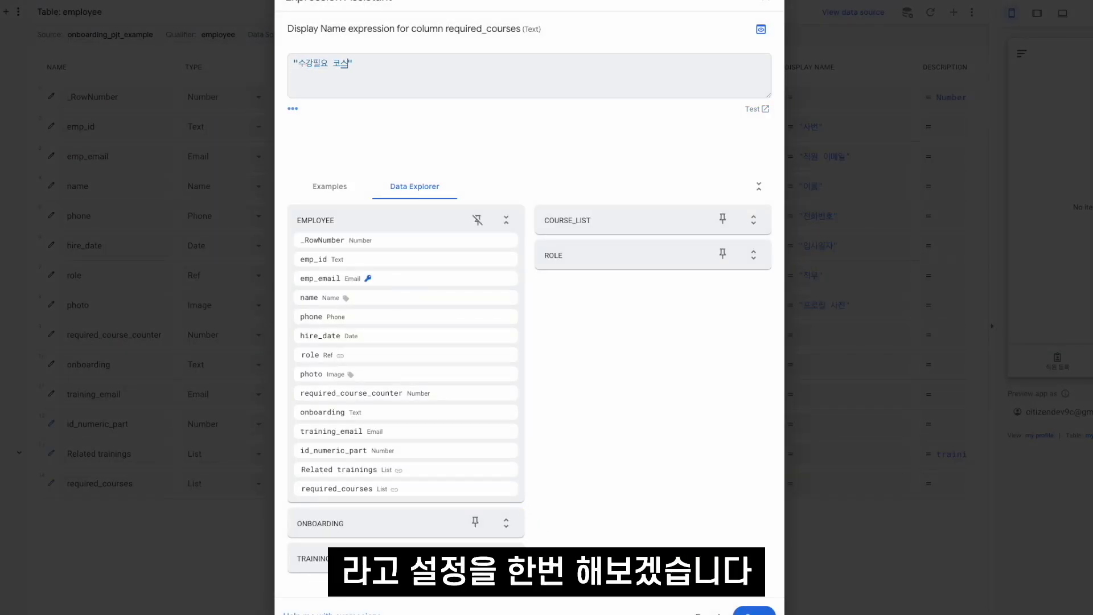
left_click(754, 612)
left_click(690, 23)
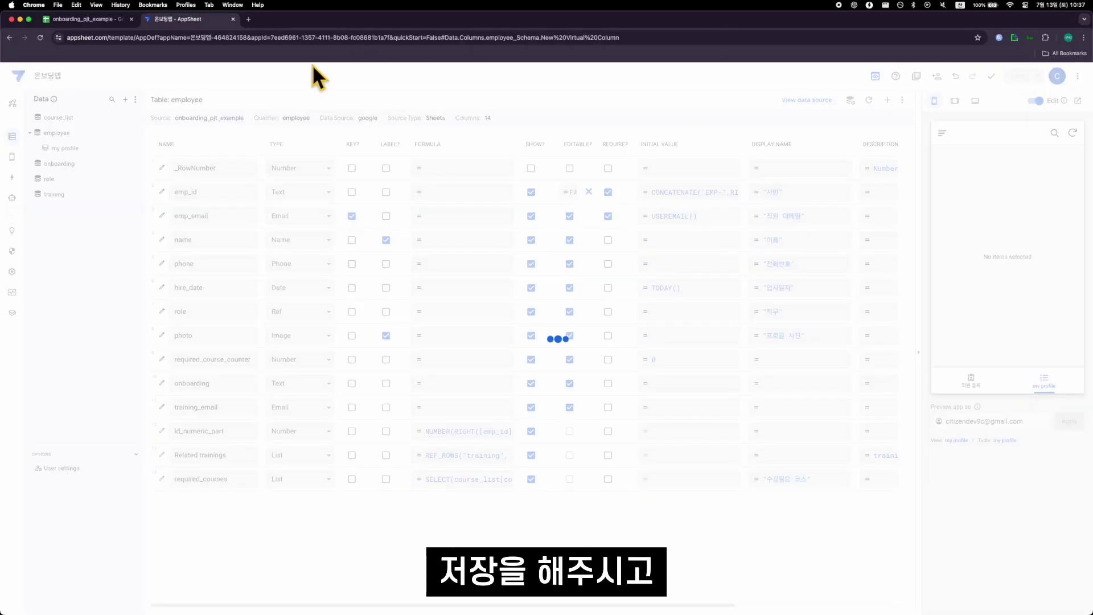
Step: Add required_courses after hire_date in the my profile view's column order and turn off slideshow mode
left_click(11, 156)
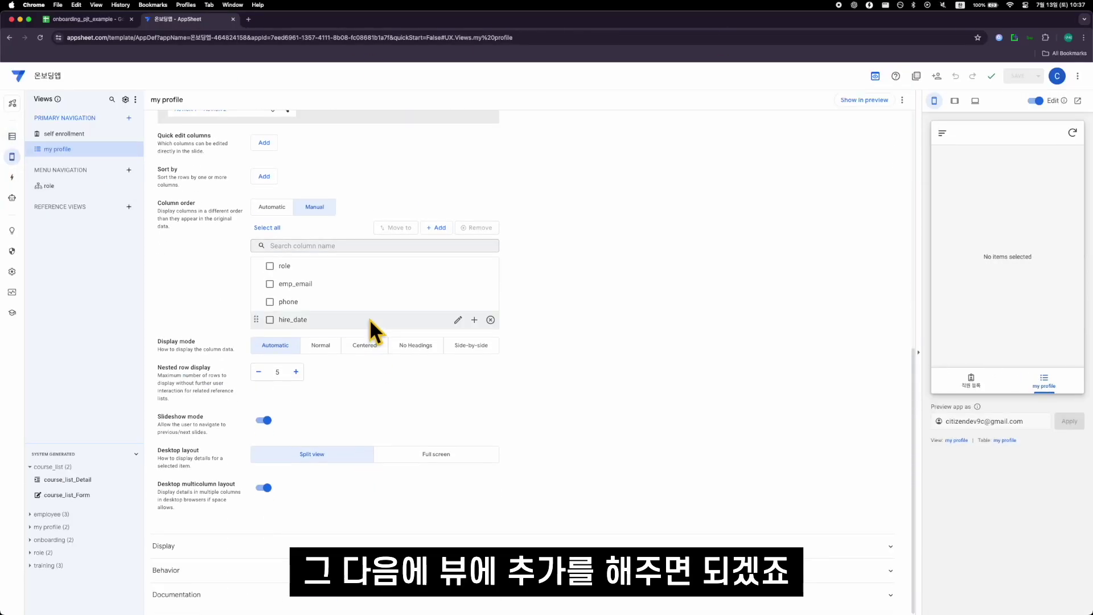
left_click(474, 319)
left_click(437, 308)
left_click(495, 328)
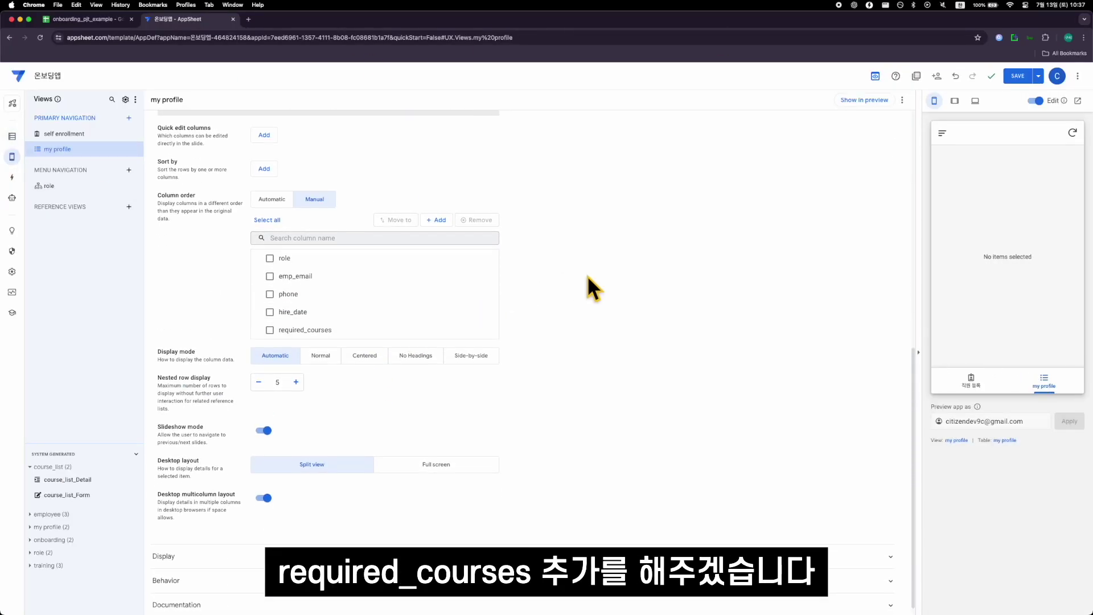
scroll(587, 275, "up", 1)
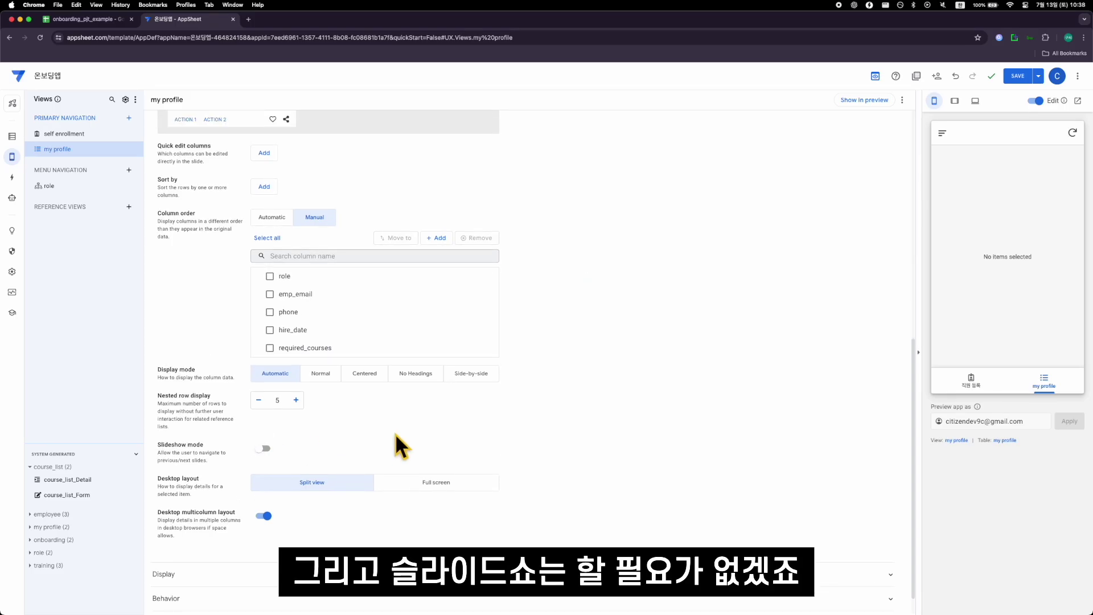
scroll(562, 500, "down", 1)
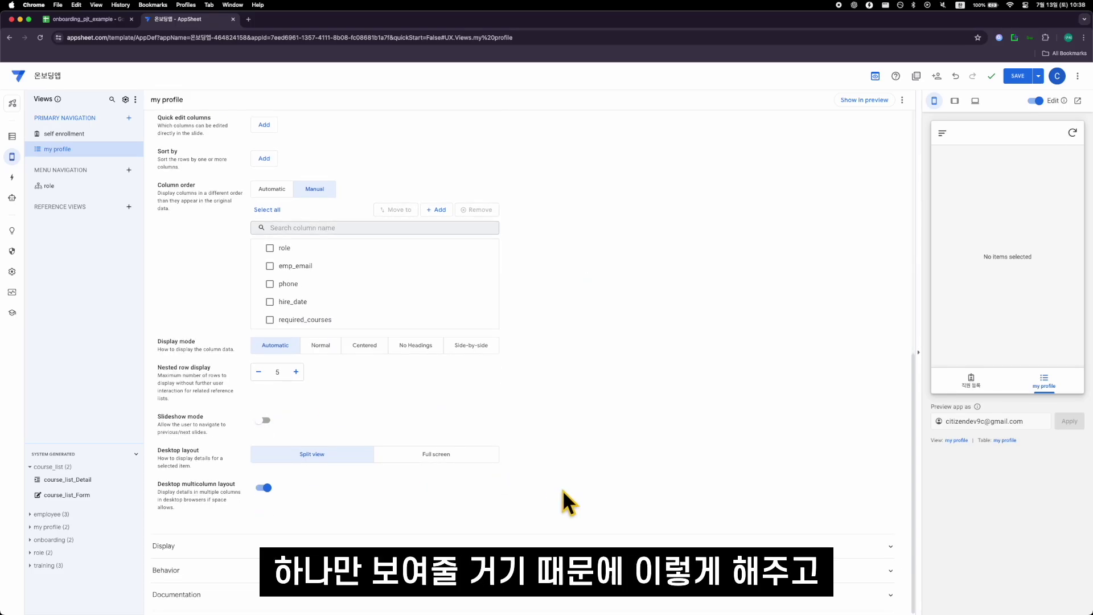
Step: Set the my profile view's icon to the outlined user-alt symbol
left_click(569, 546)
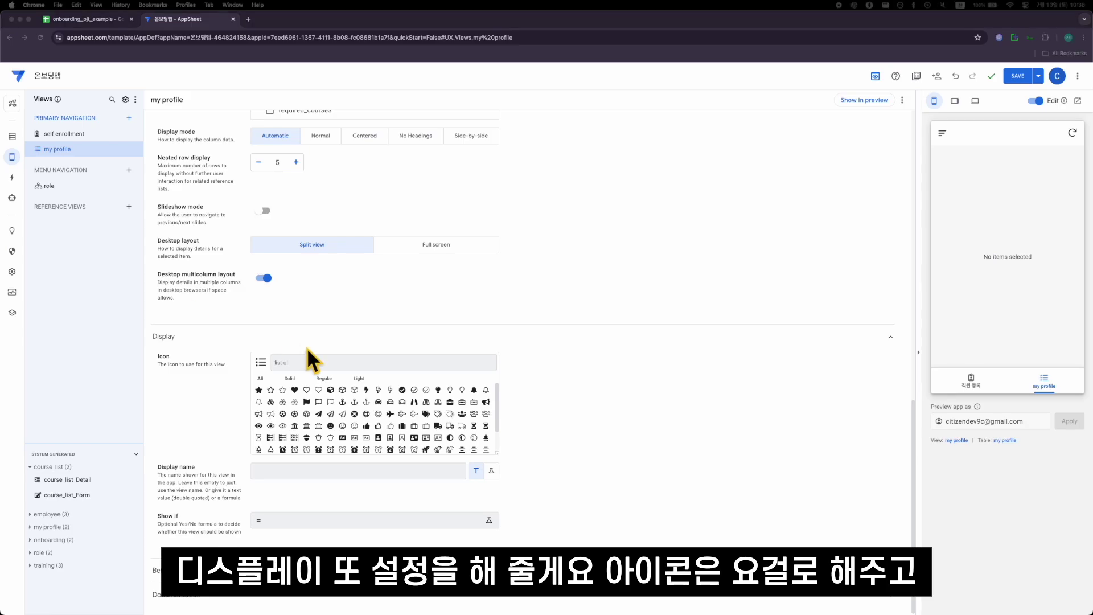
left_click(373, 358)
type("user-alt")
Step: Set the my profile view's display name to "내 프로필" and save the app
left_click(346, 473)
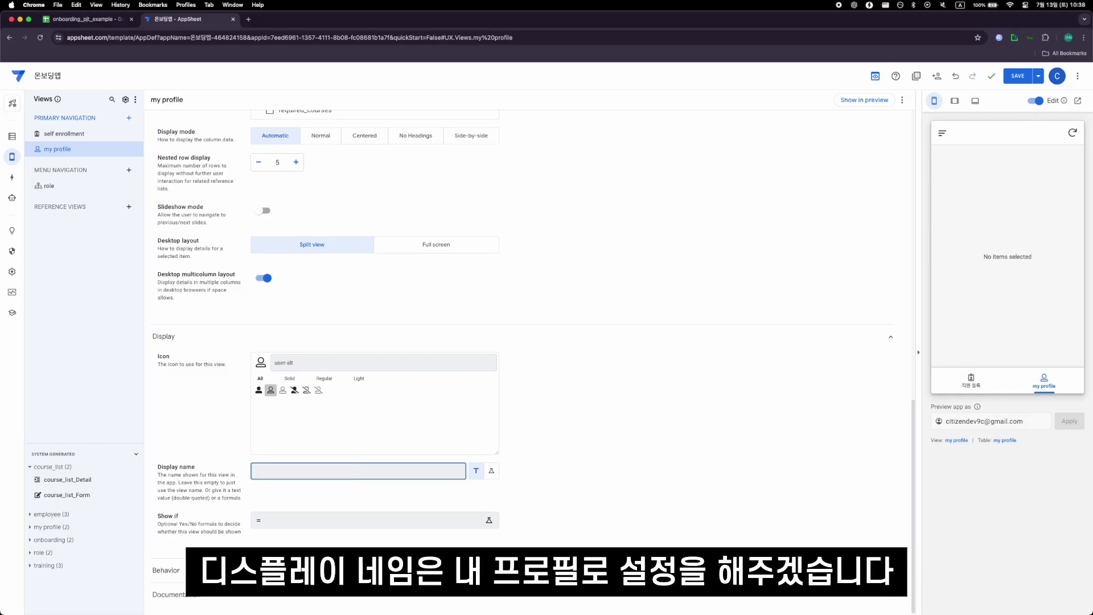
type("\"")
key("Caps_Lock")
type("내 프로필\"")
left_click(836, 371)
scroll(578, 312, "down", 2)
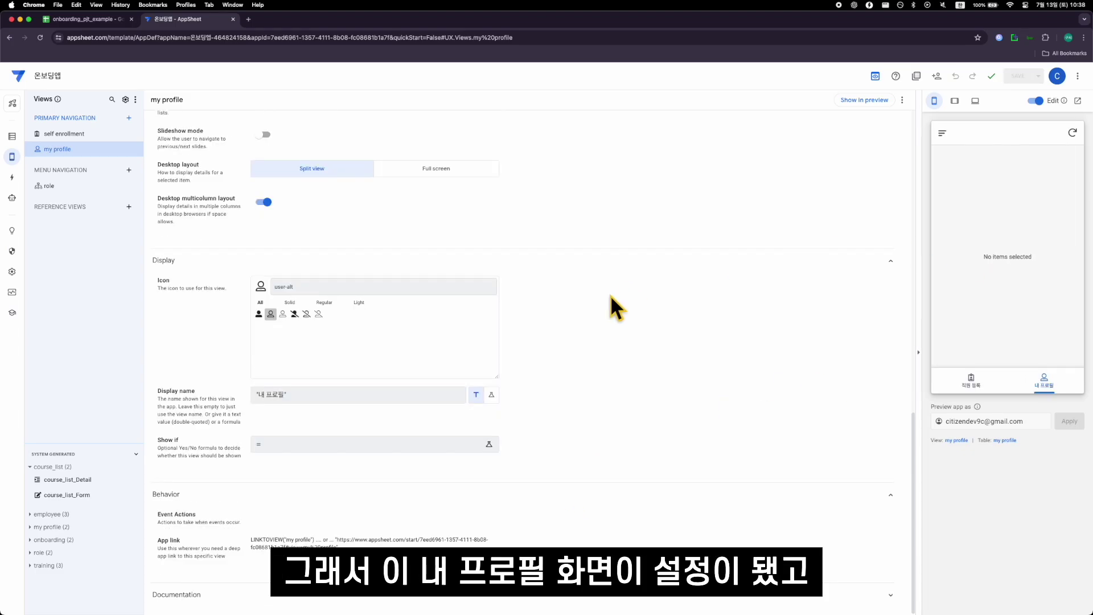
Step: Preview the self enrollment form and set that view's finish view to my profile
scroll(615, 299, "up", 5)
scroll(620, 302, "up", 2)
left_click(88, 135)
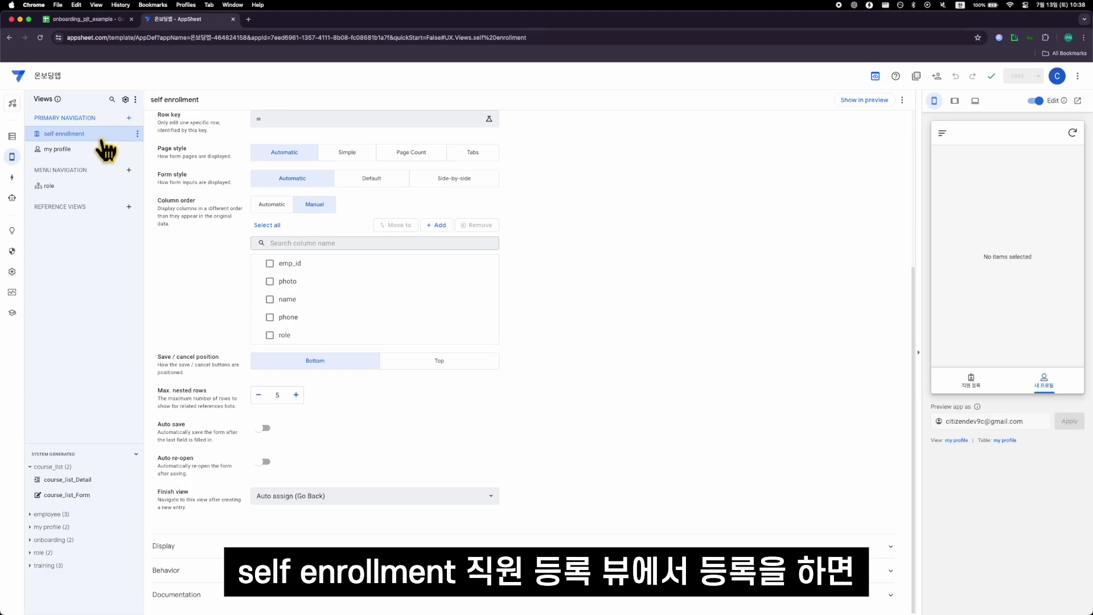
left_click(973, 381)
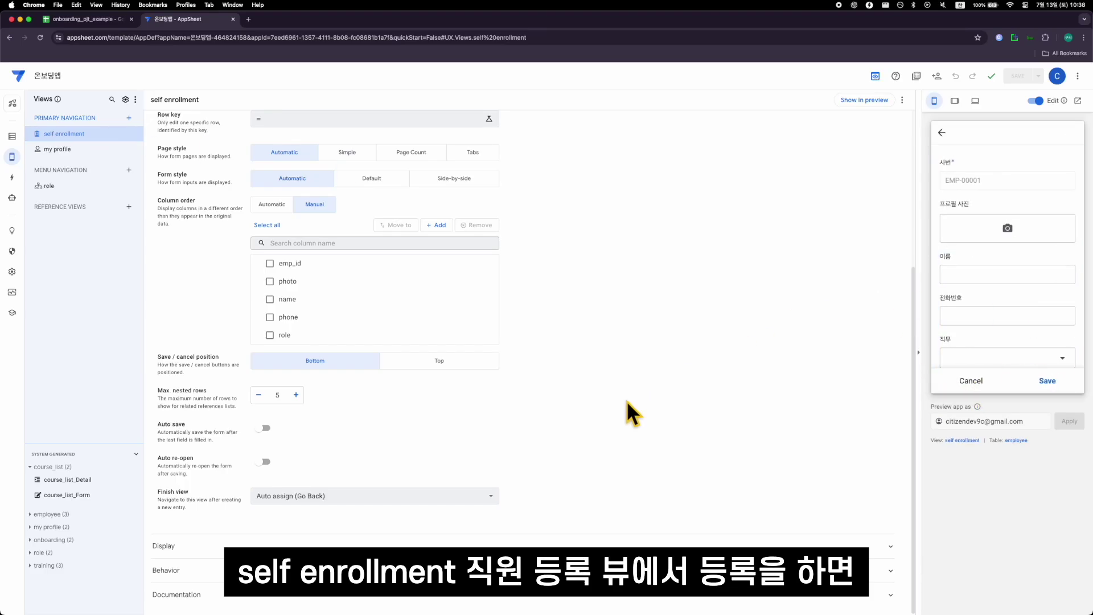
left_click(308, 501)
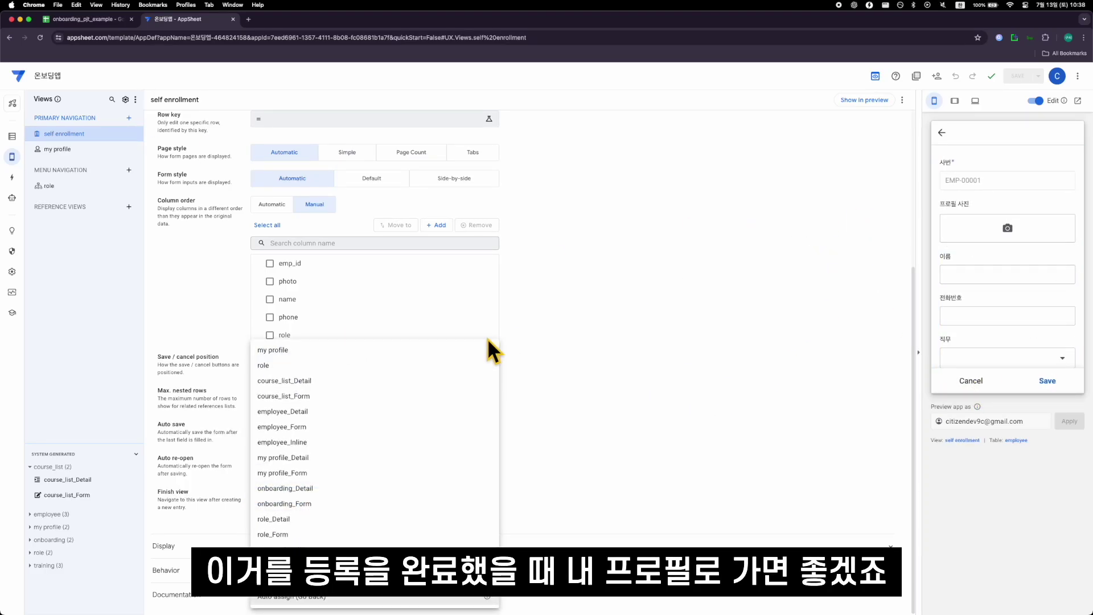
left_click(350, 351)
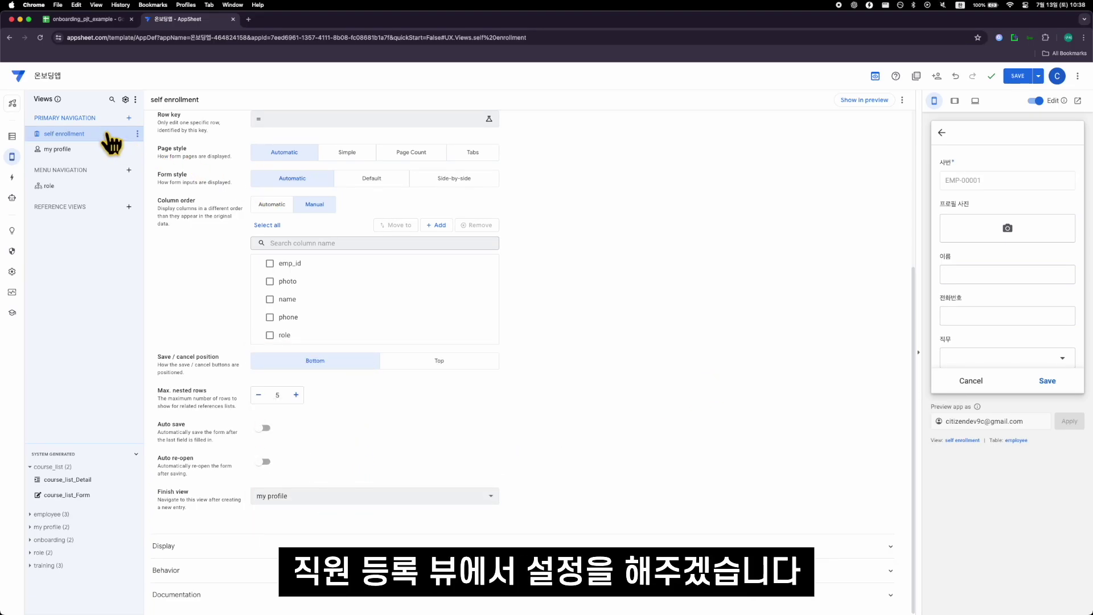
Step: Save the app and submit the previewed self enrollment form with a profile photo, the employee's name and phone number, and the role 영업
left_click(1017, 76)
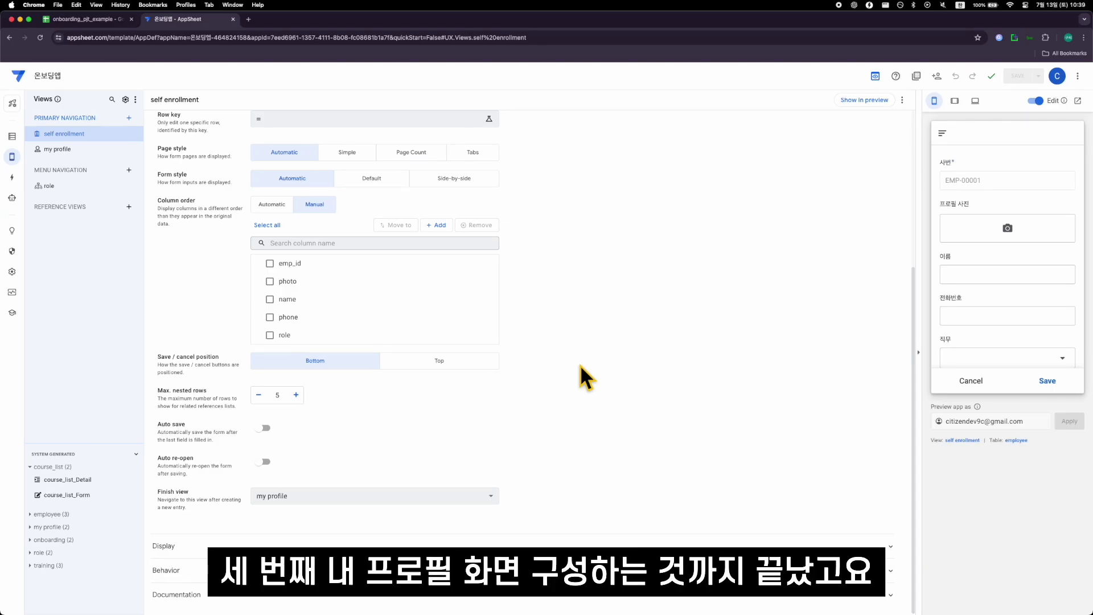
left_click(1008, 231)
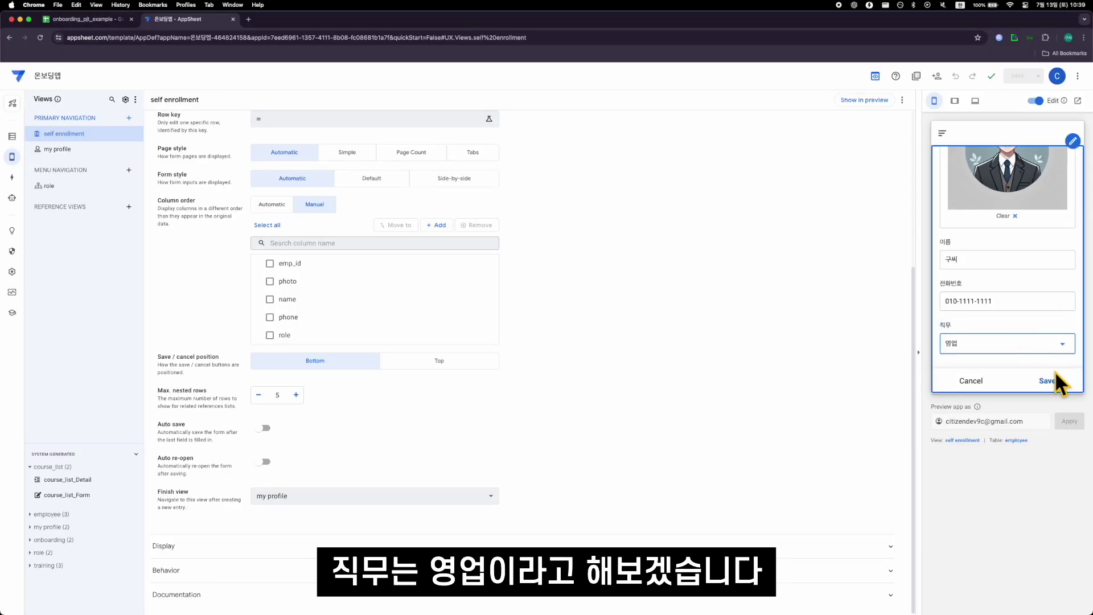
left_click(1050, 379)
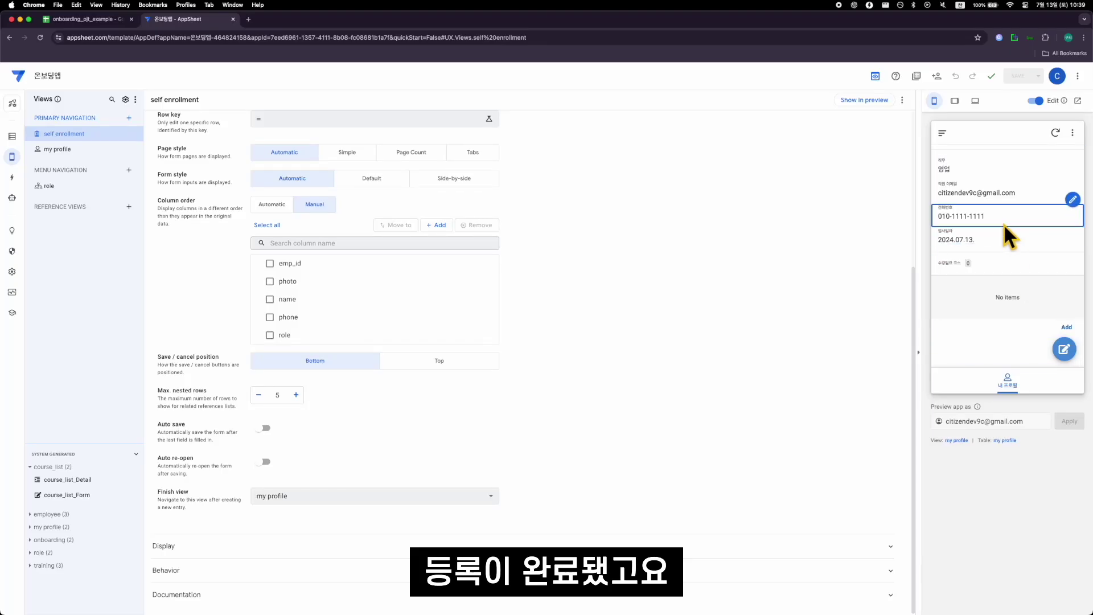
Step: Review the enrolled employee's profile in the preview and check the emp_email entry in the employee sheet of Google Sheets, returning to AppSheet
left_click(968, 380)
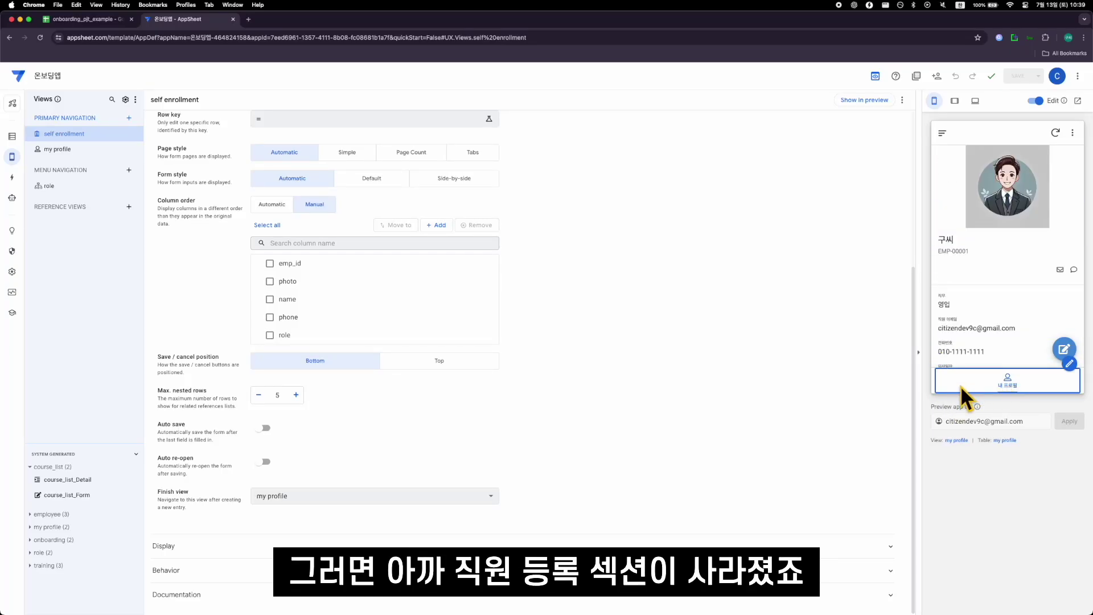
left_click(86, 19)
left_click(88, 165)
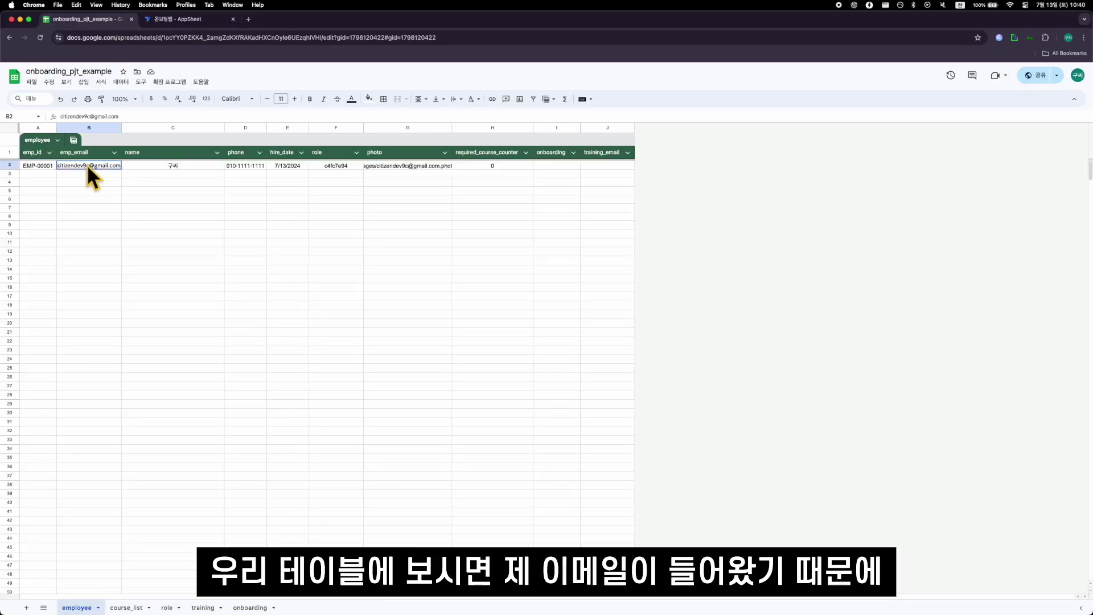
left_click(194, 19)
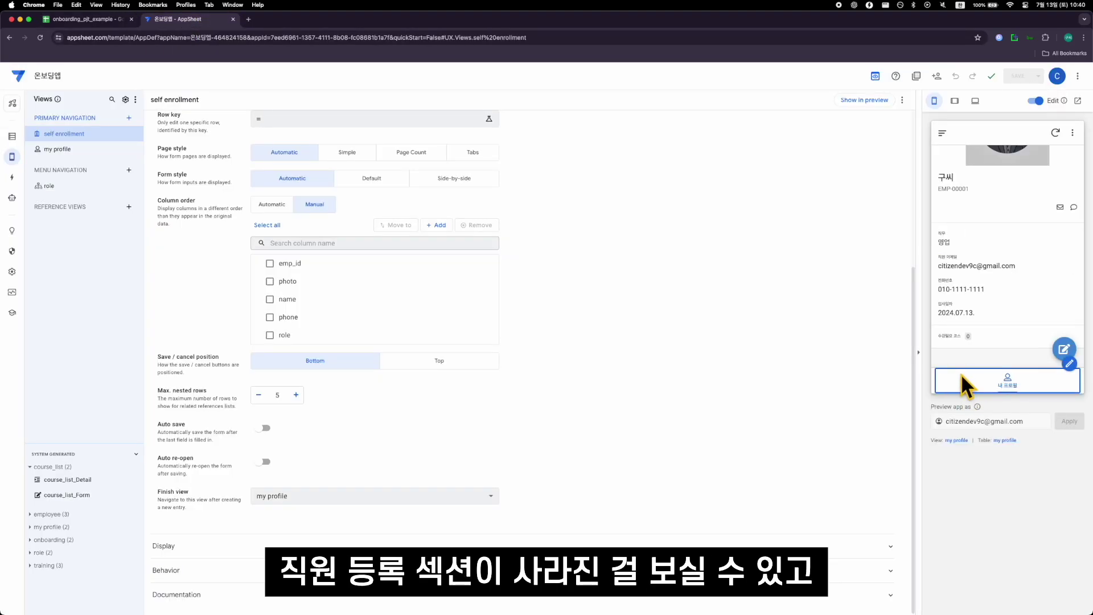
scroll(986, 219, "up", 2)
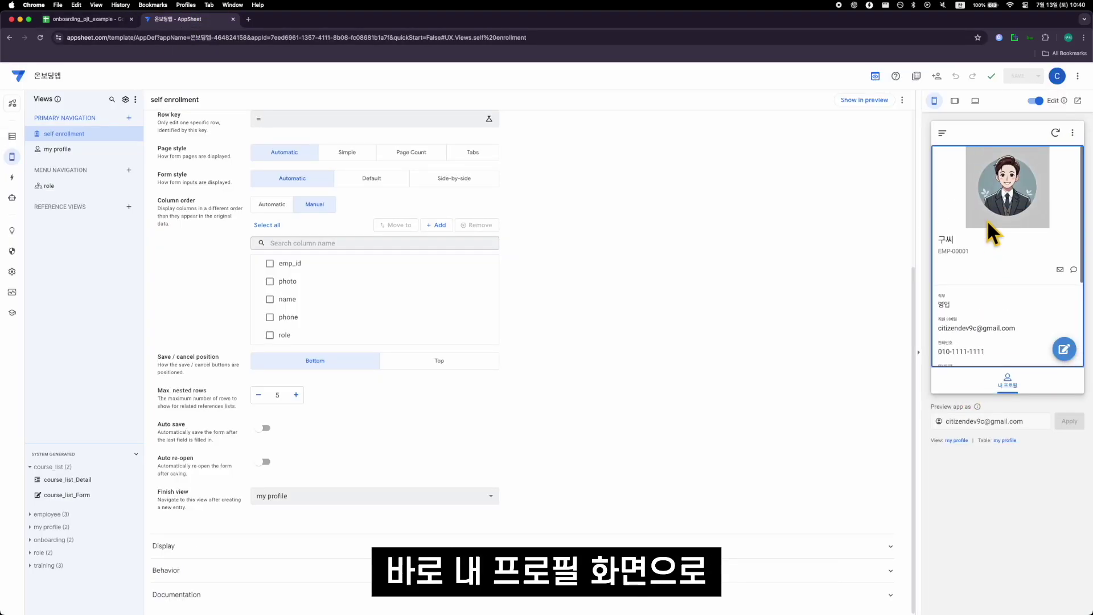
scroll(992, 250, "down", 3)
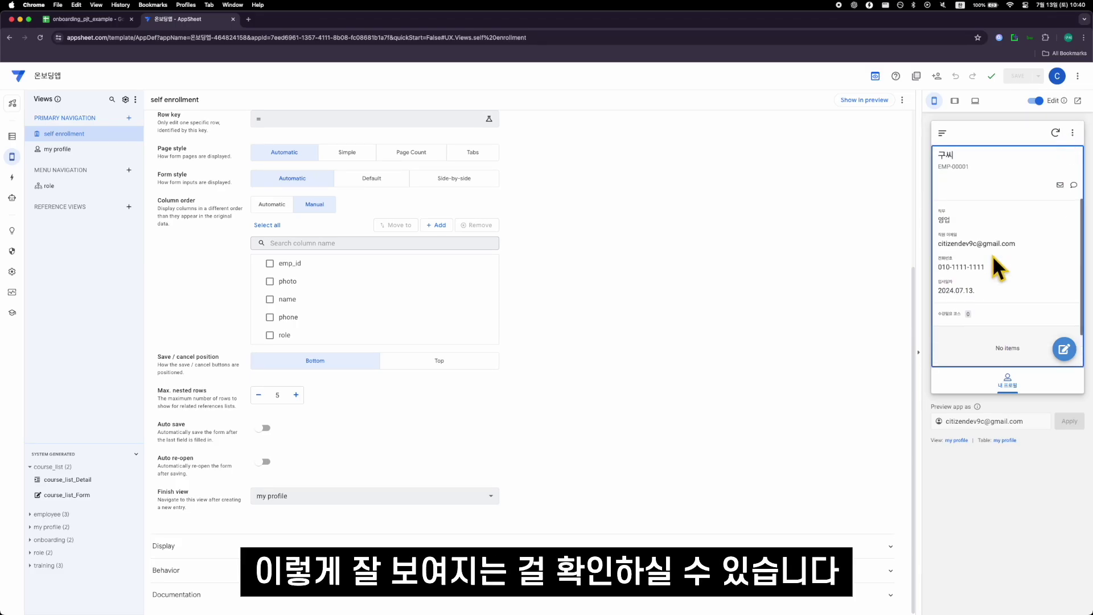
scroll(992, 255, "up", 1)
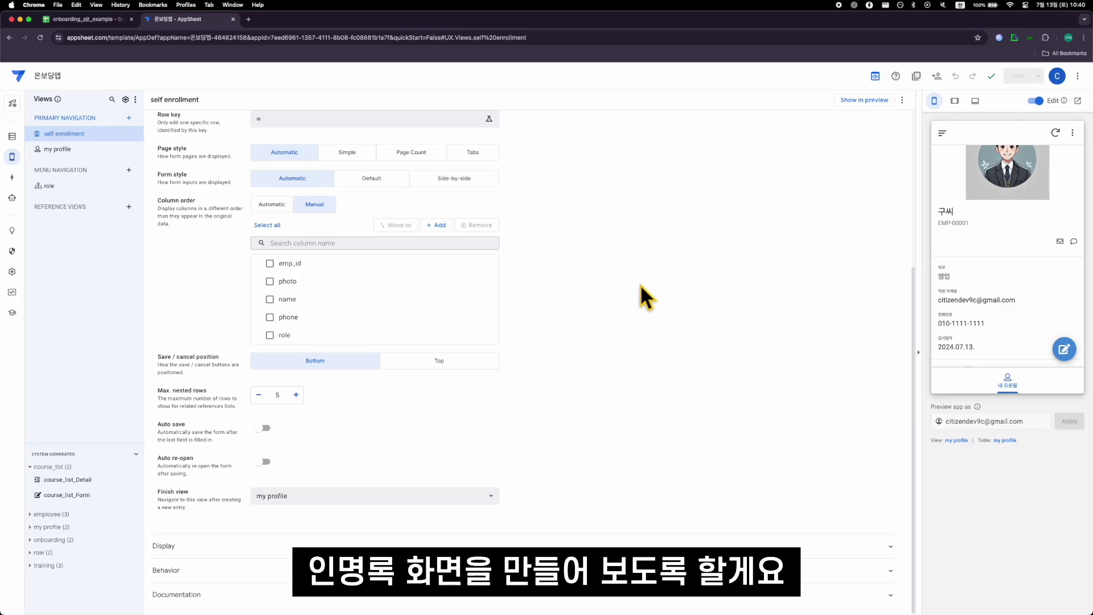
Step: Create a primary navigation view named employee that uses the employee table and the deck view type
left_click(129, 119)
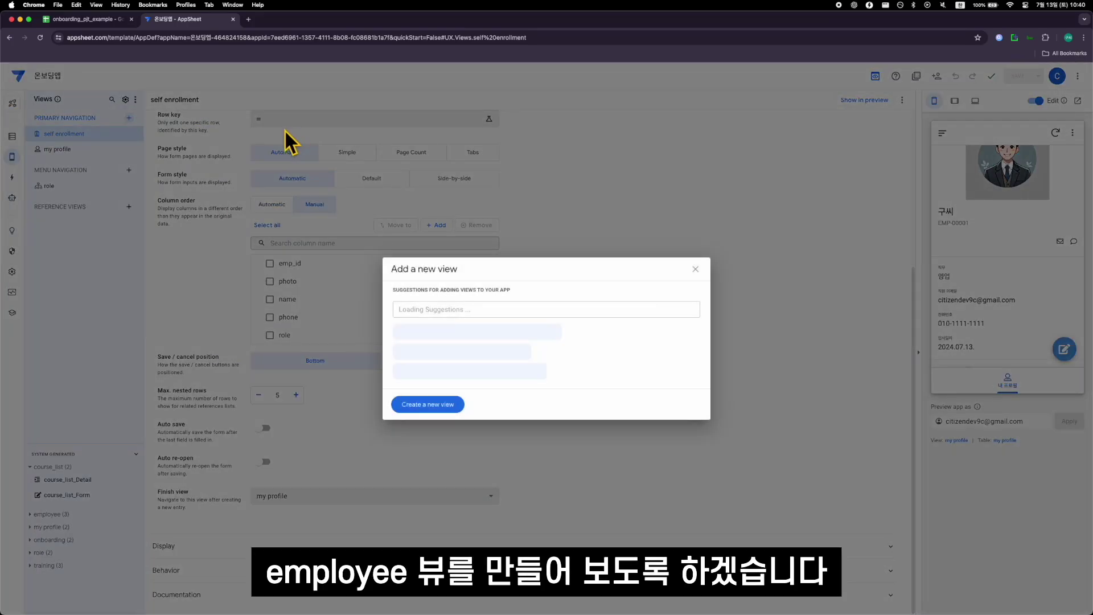
left_click(428, 404)
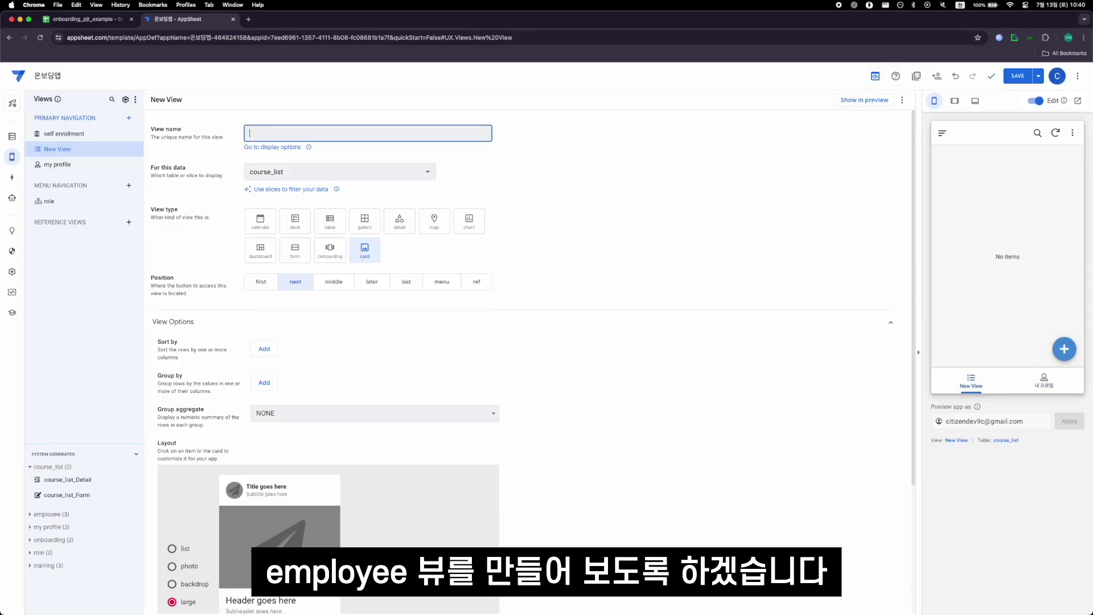
type("employee")
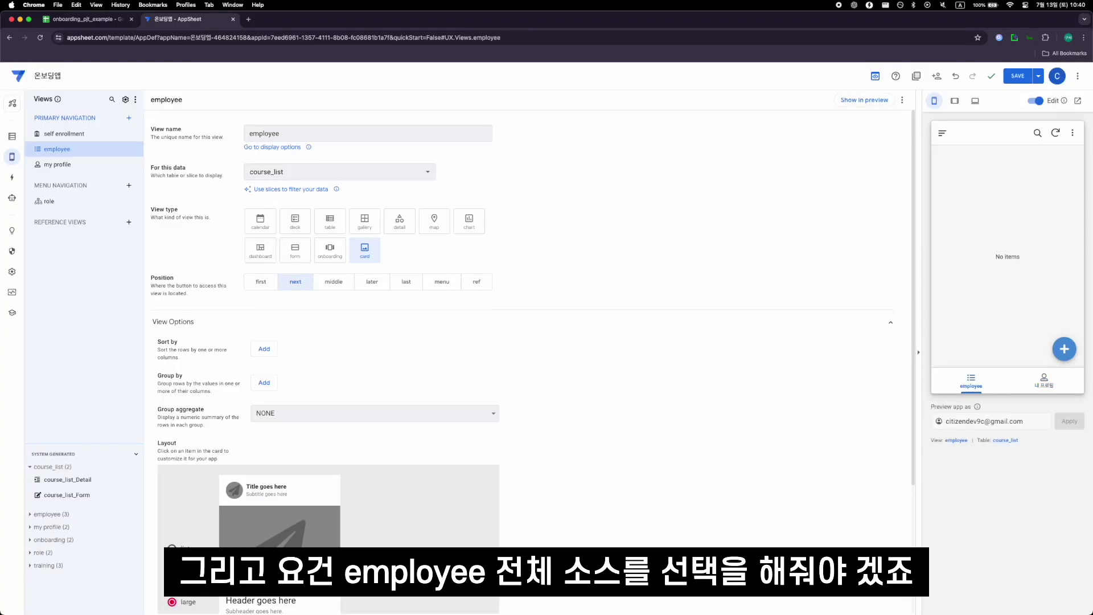
left_click(336, 171)
left_click(336, 211)
left_click(223, 169)
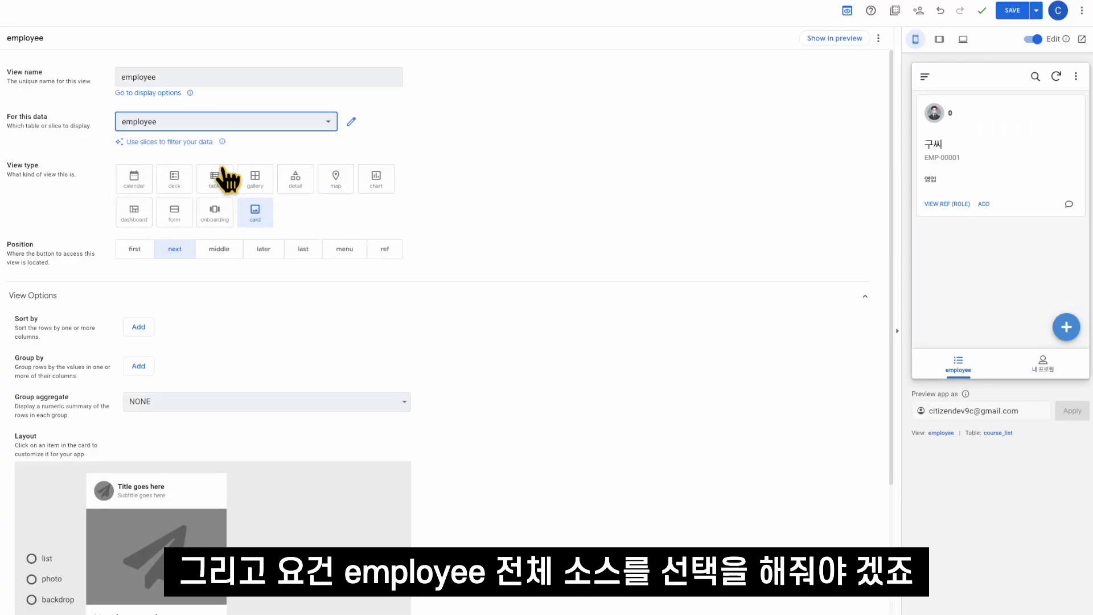
left_click(173, 180)
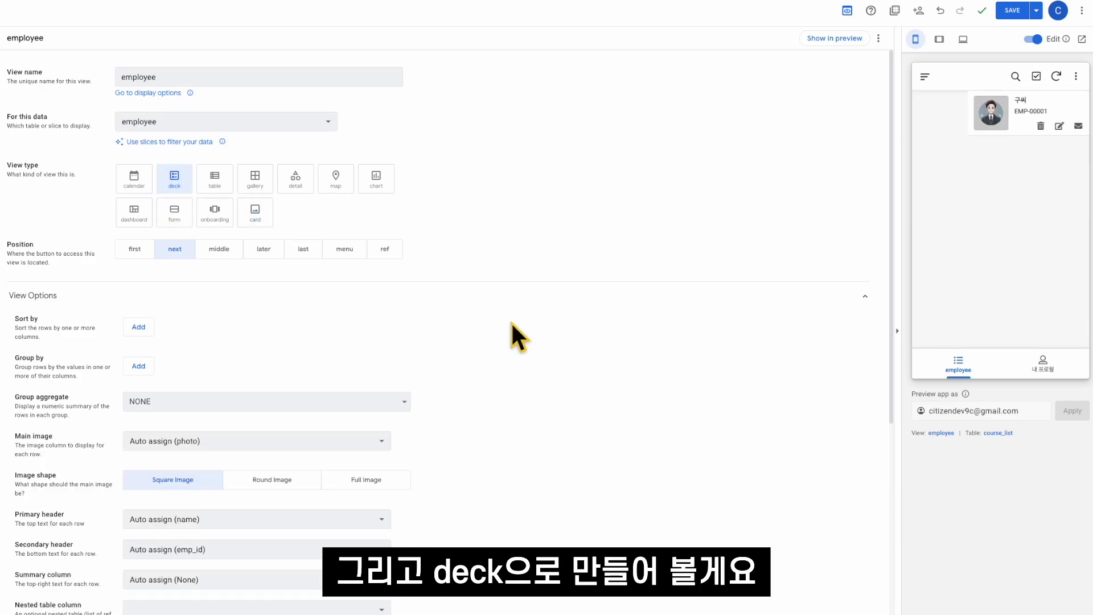
Step: Sort the employee view's rows by emp_id in ascending order
scroll(504, 326, "down", 1)
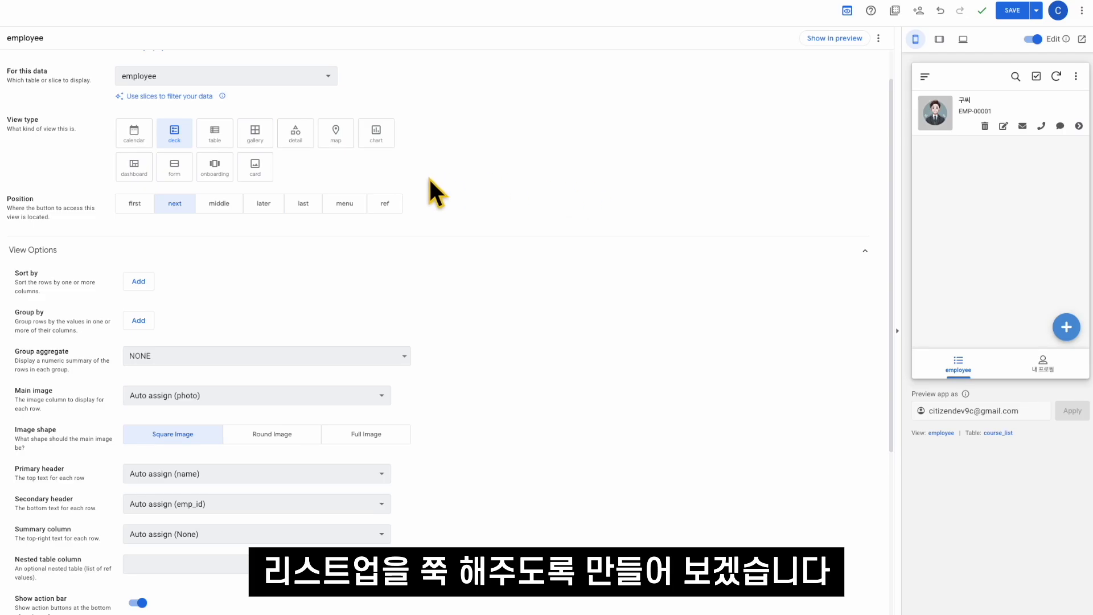
scroll(398, 190, "down", 3)
left_click(139, 155)
left_click(171, 157)
left_click(212, 200)
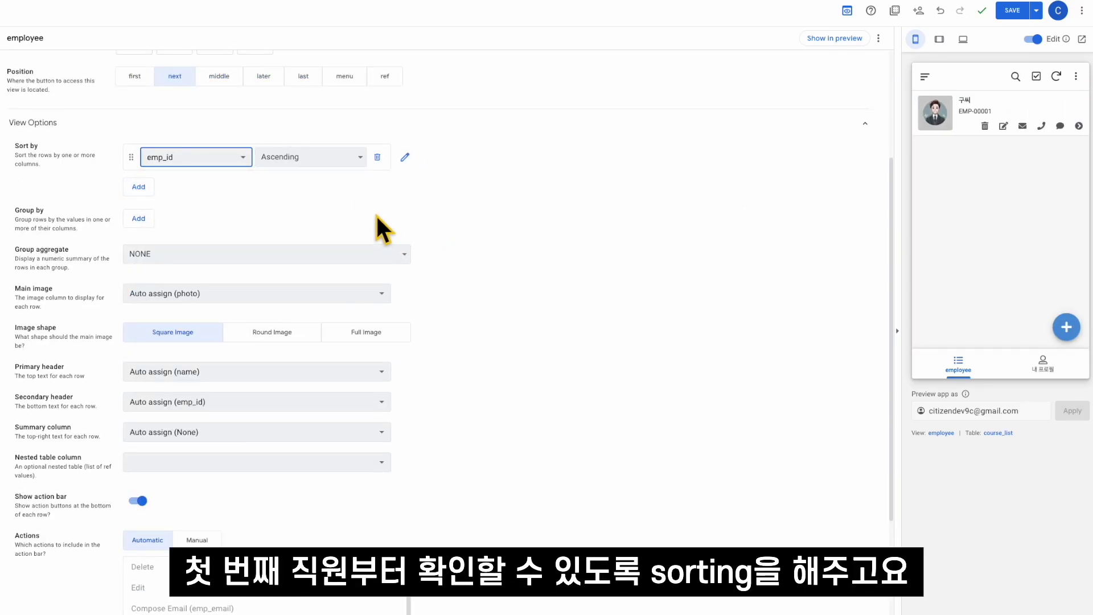
Step: Set the employee view's main image to photo and its image shape to Round Image
left_click(292, 293)
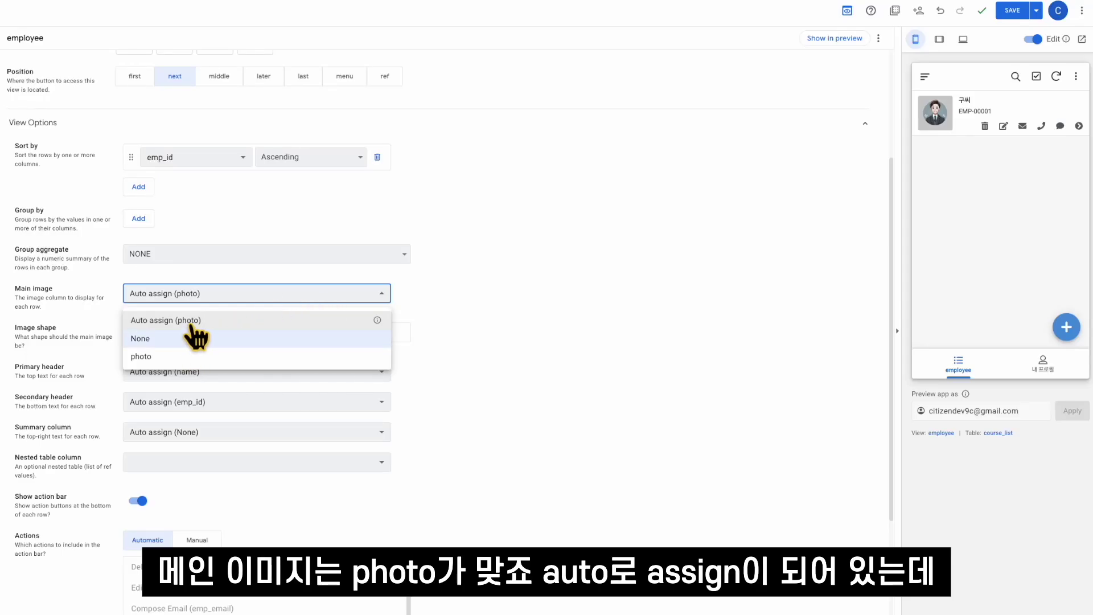
left_click(183, 356)
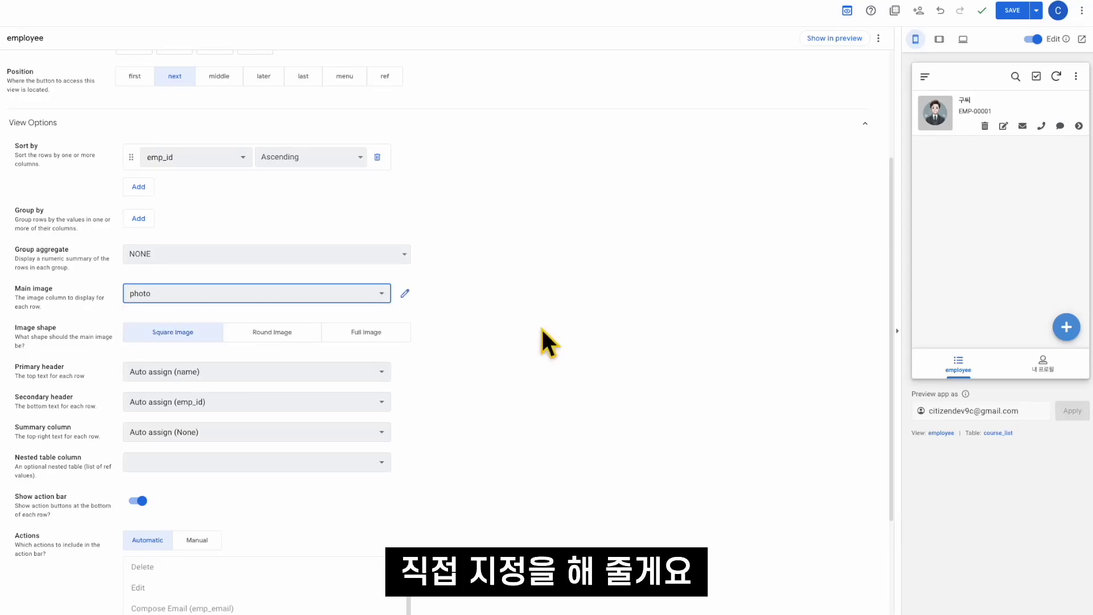
scroll(543, 330, "down", 1)
scroll(541, 330, "down", 1)
left_click(259, 255)
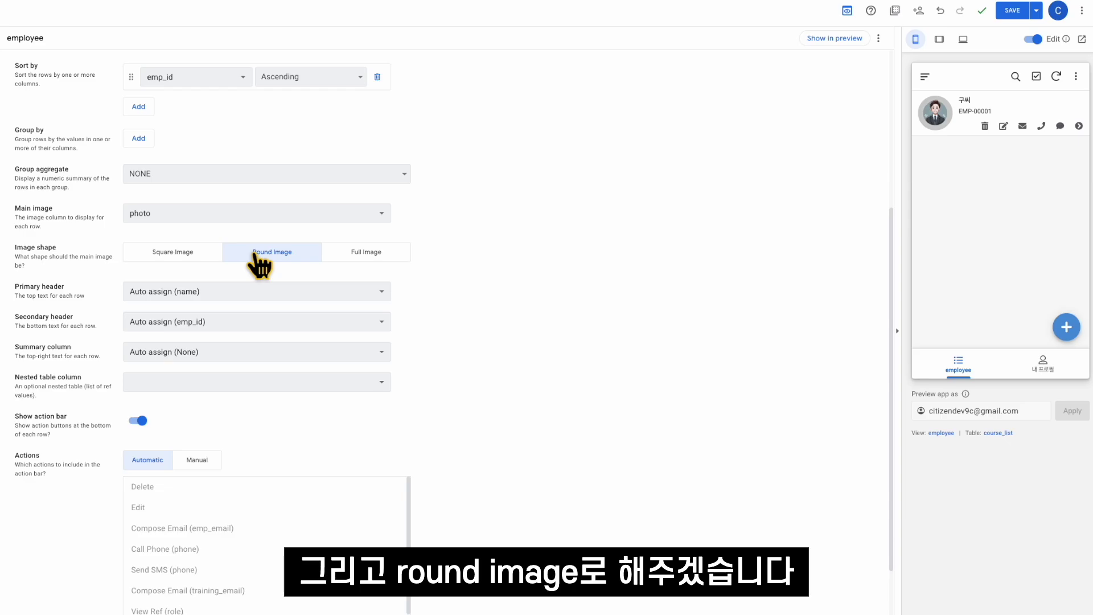
Step: Set the employee view's primary header to name, secondary header to role and summary column to None
scroll(254, 285, "down", 1)
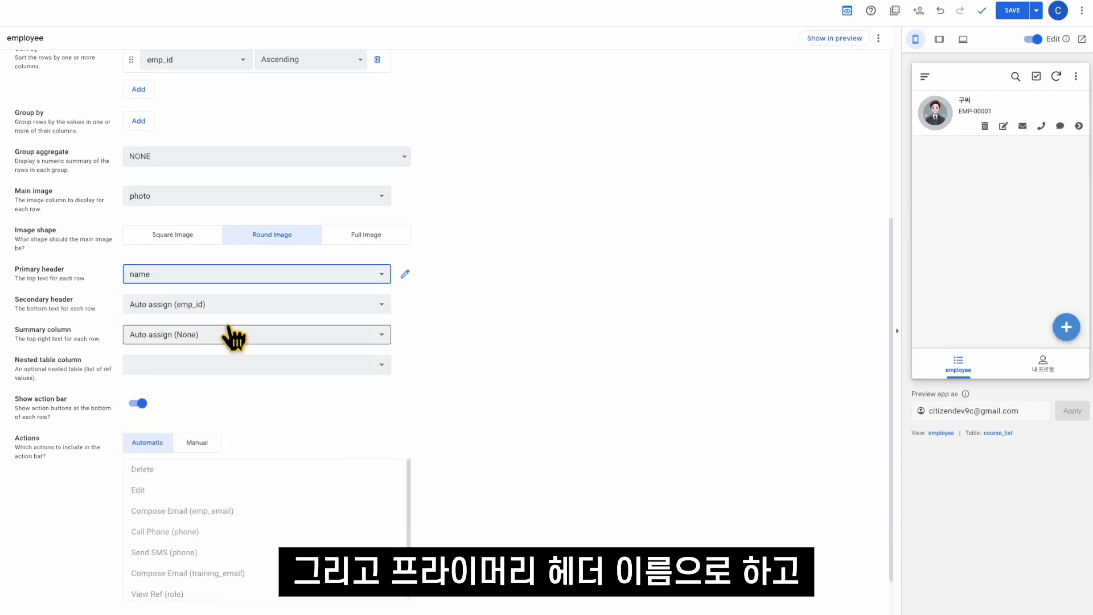
left_click(230, 305)
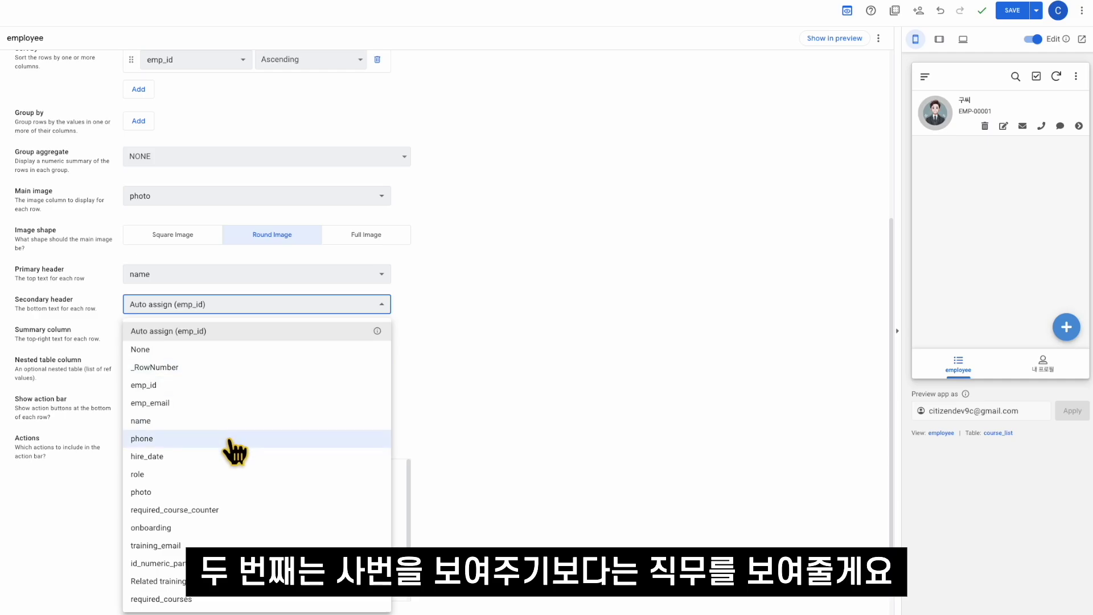
left_click(232, 475)
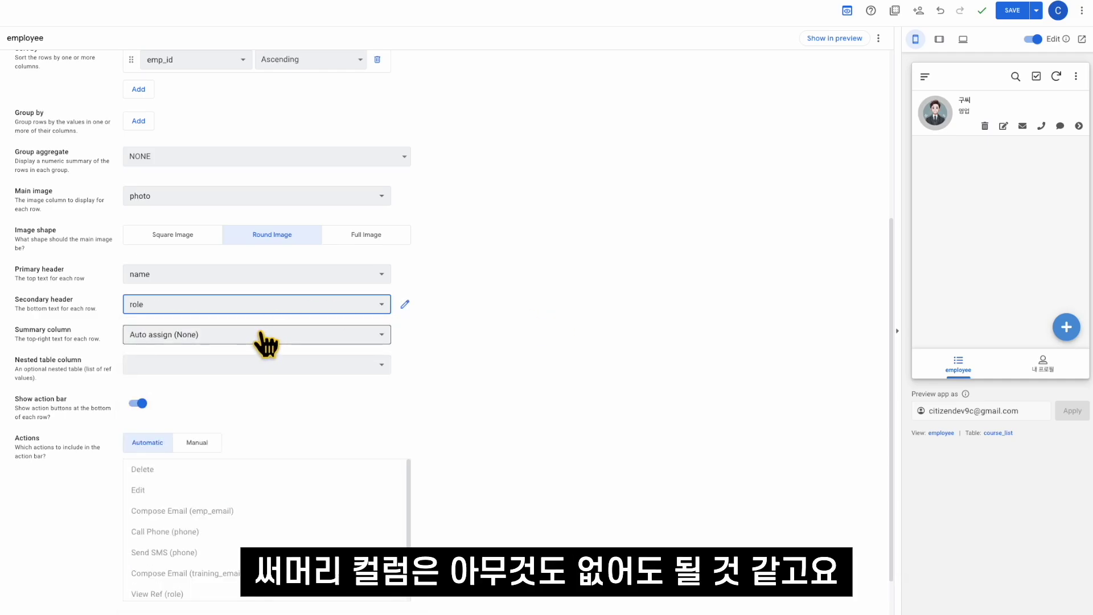
left_click(261, 335)
left_click(228, 378)
Step: Make the employee view's actions manual, keep only Compose Email (emp_email) and Call Phone (phone), and save the app
scroll(162, 317, "down", 2)
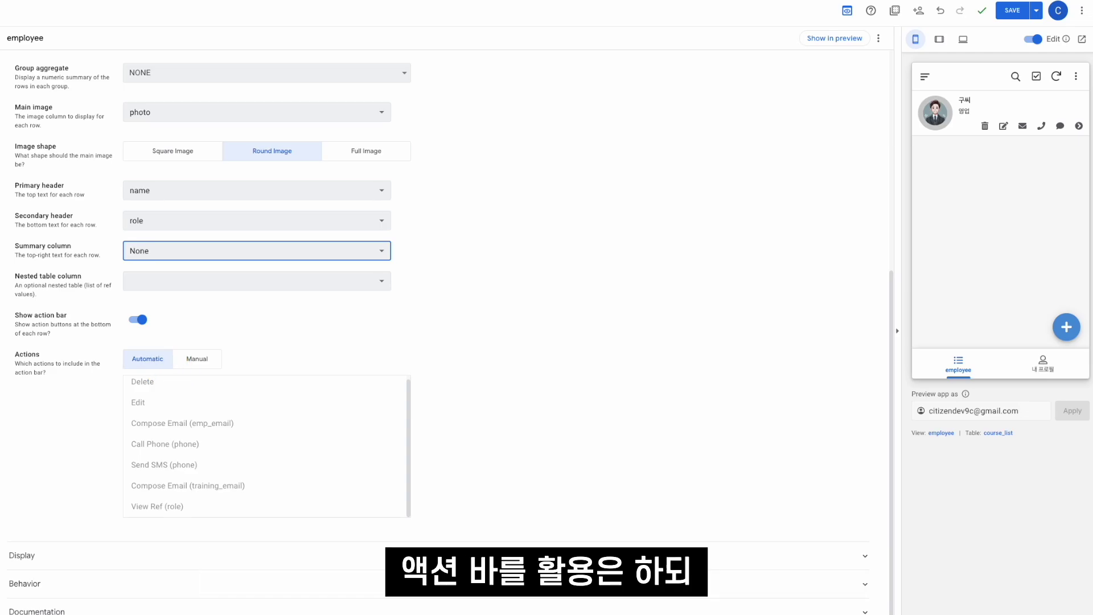
left_click(197, 358)
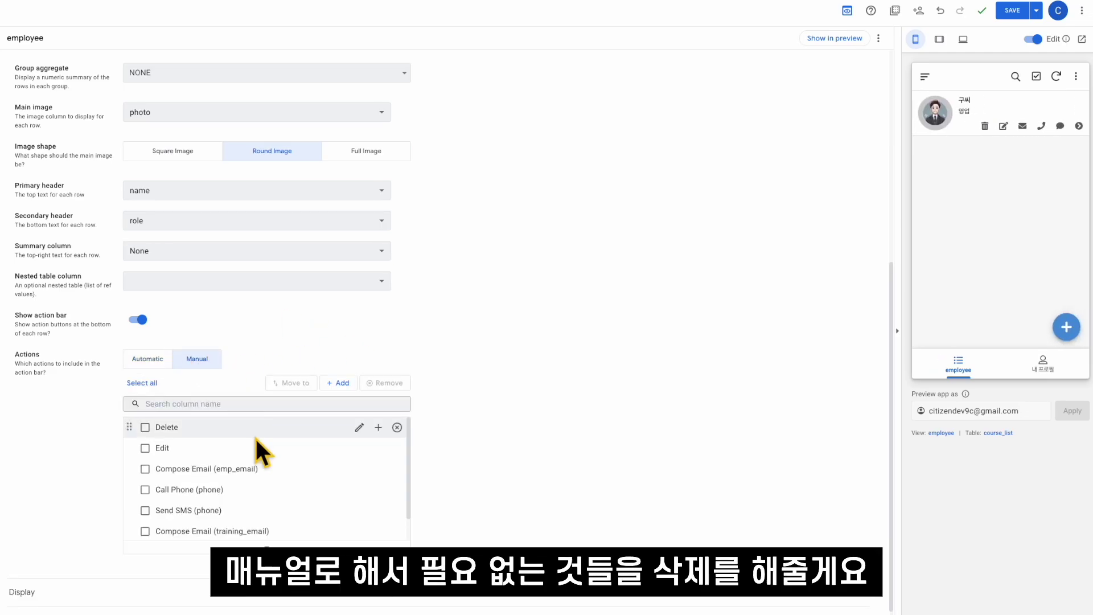
scroll(255, 439, "down", 1)
scroll(214, 439, "up", 1)
left_click(145, 420)
left_click(145, 441)
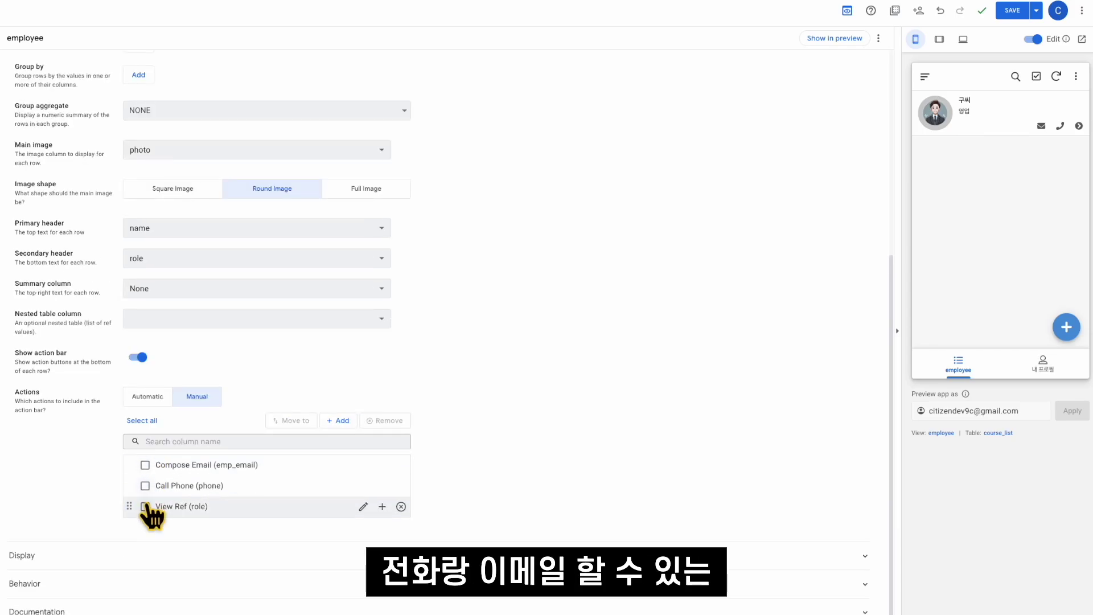
left_click(145, 505)
left_click(389, 432)
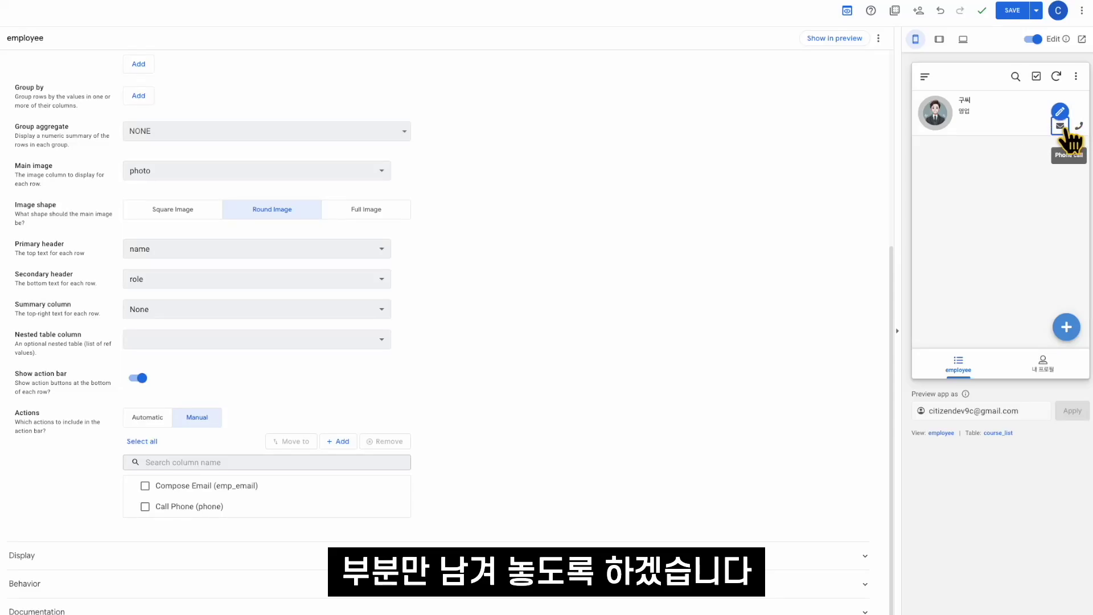
left_click(1012, 10)
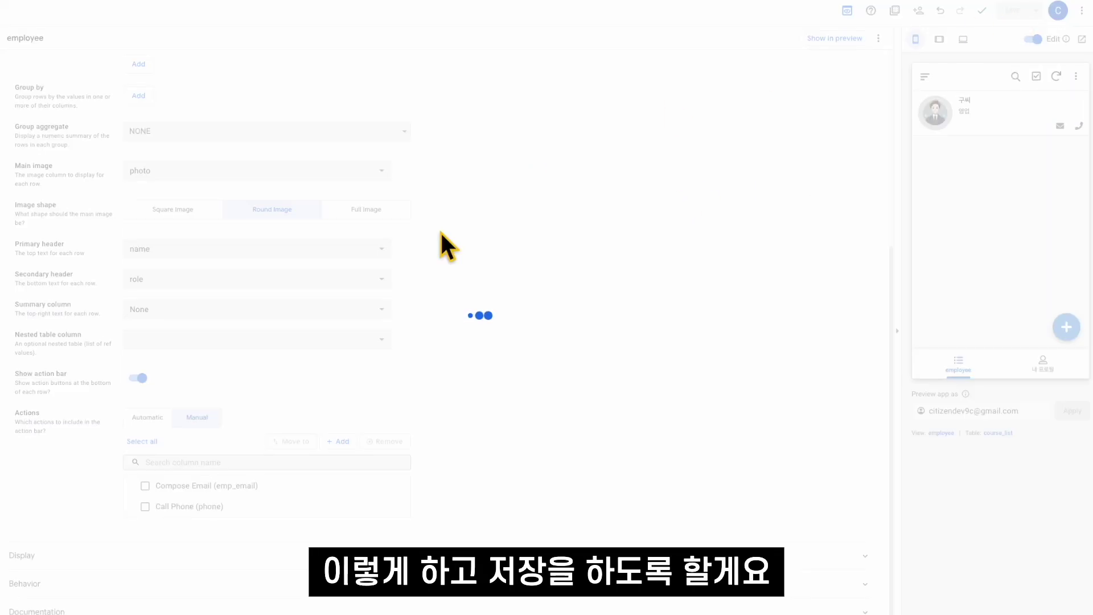
Step: Set the employee view's icon to a users symbol and its display name to "인명록"
scroll(313, 465, "down", 4)
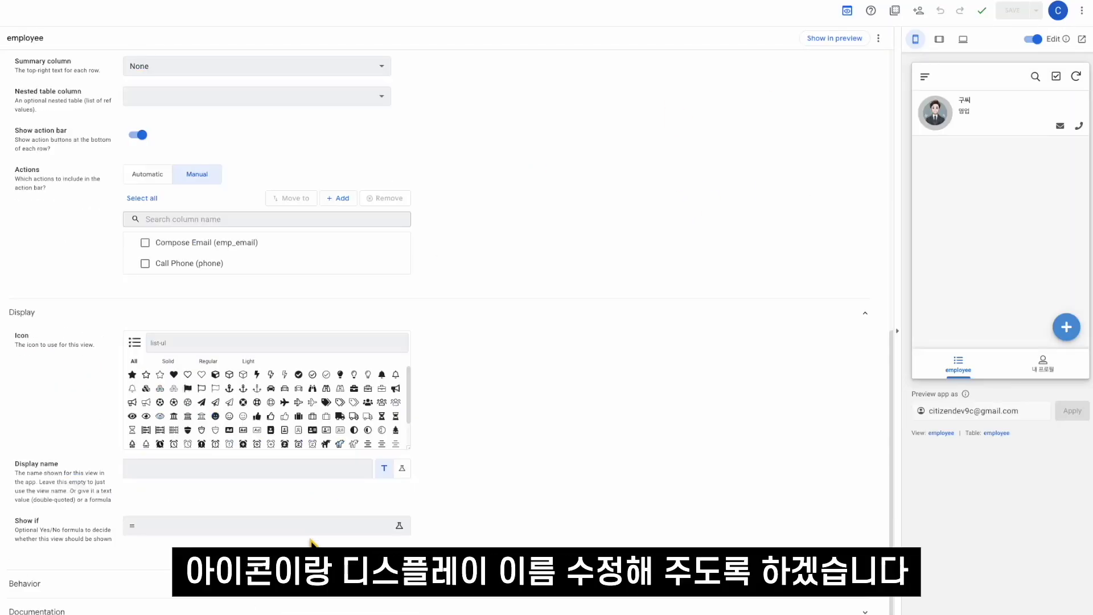
left_click(318, 342)
type("users")
left_click(131, 468)
type("\"인며")
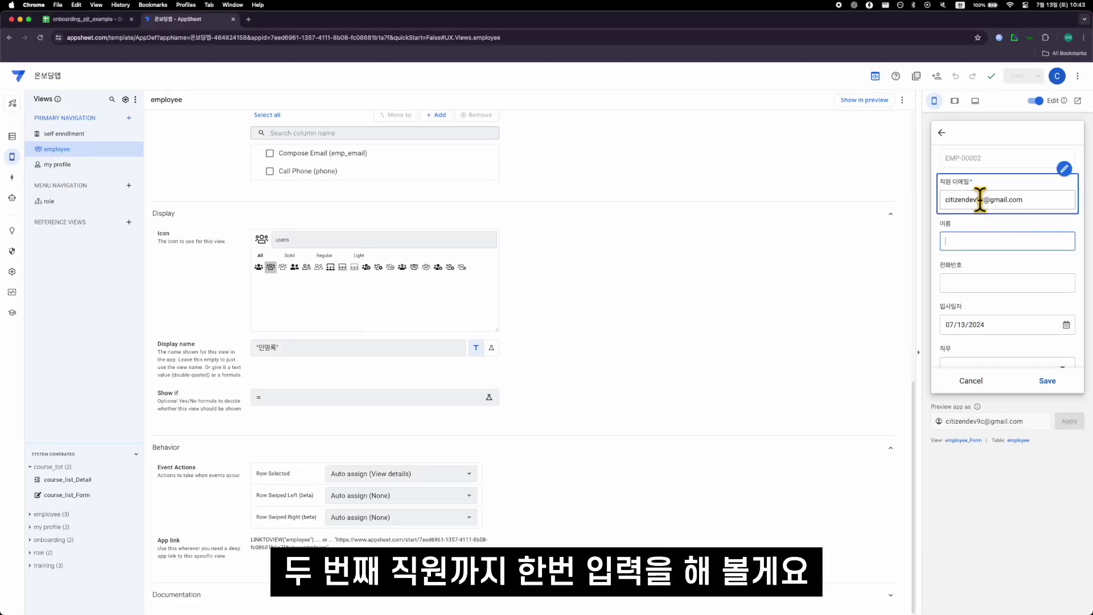
Step: Add a second employee through the previewed employee form with an email, name, photo and the role 인사
type("1")
left_click(987, 239)
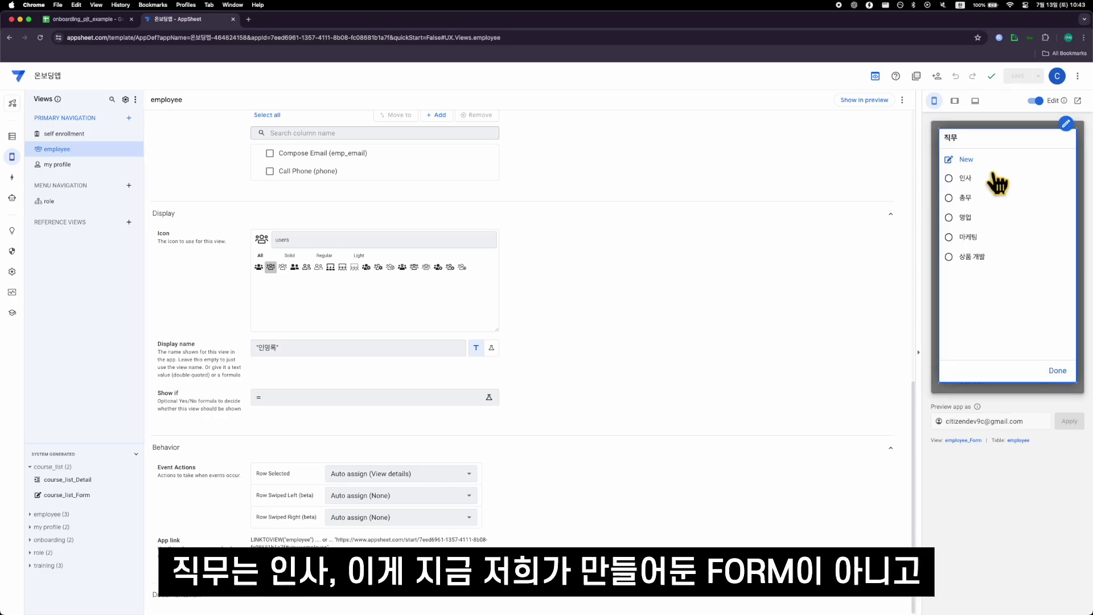
left_click(1002, 199)
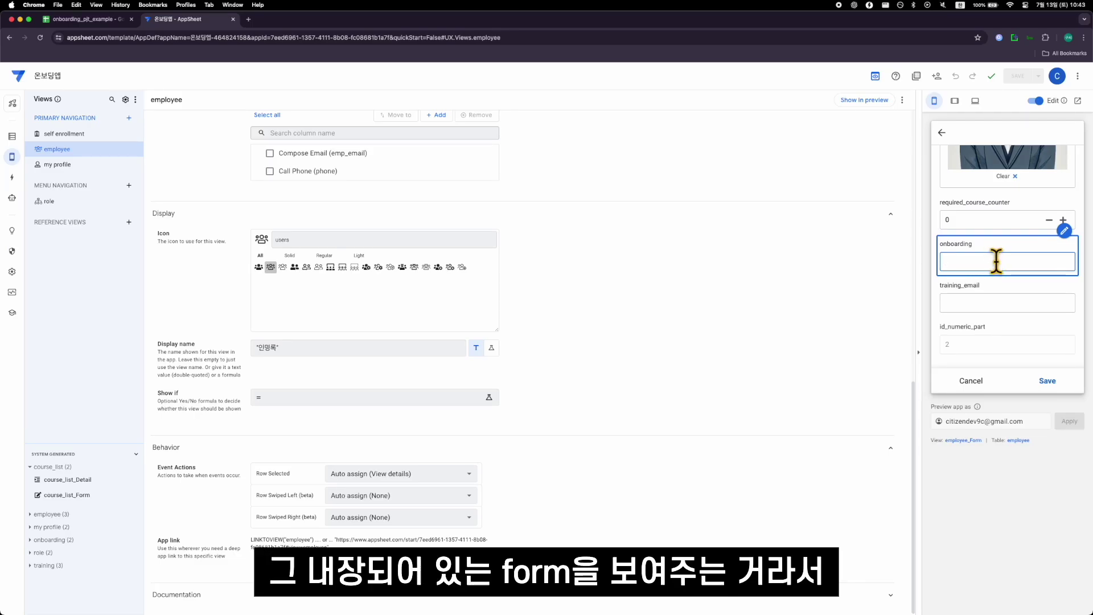
scroll(996, 261, "up", 5)
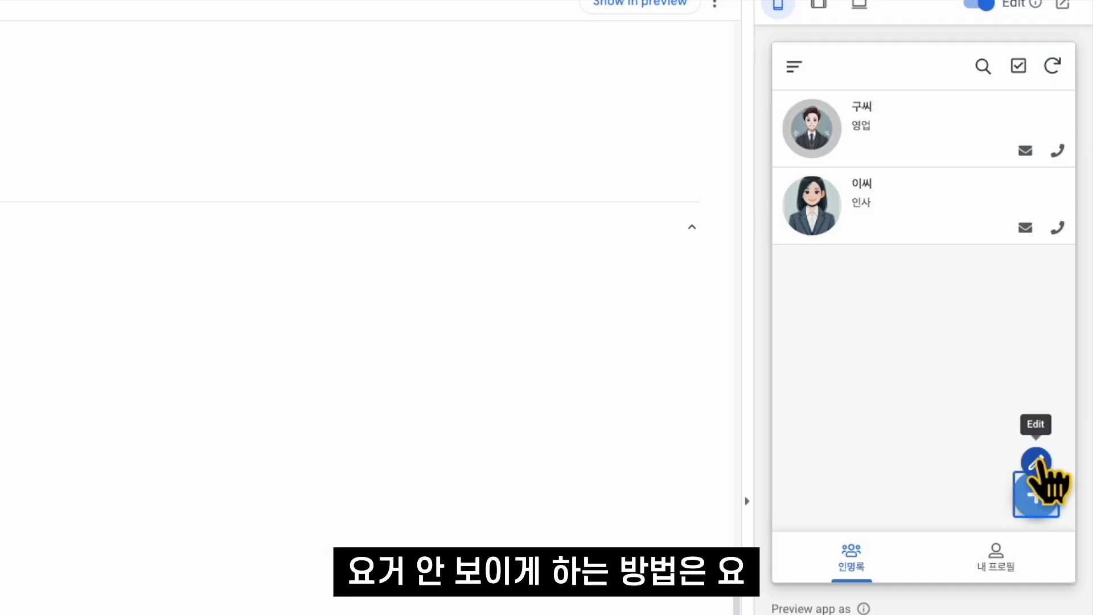
Step: Set the position of the employee table's Add action to Hide and open the 내 프로필 view in the preview
left_click(1036, 462)
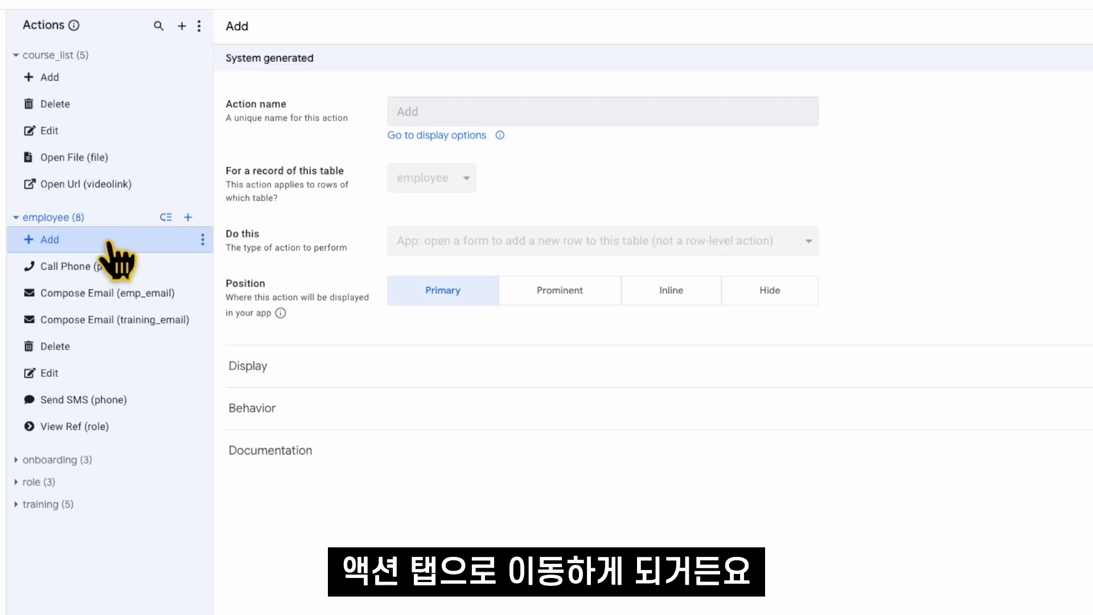
left_click(788, 301)
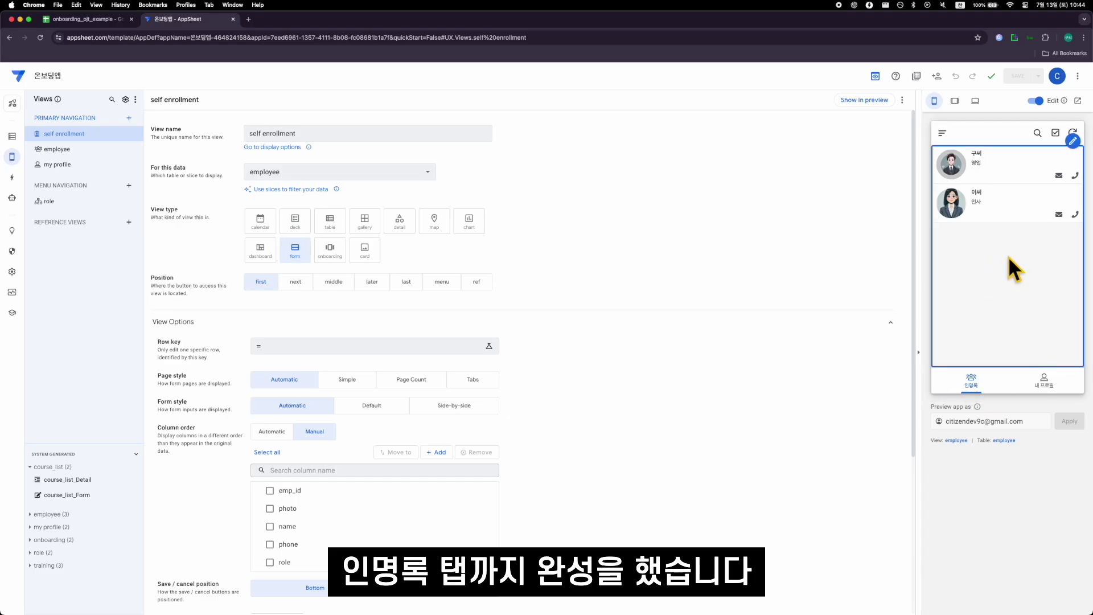
left_click(1045, 381)
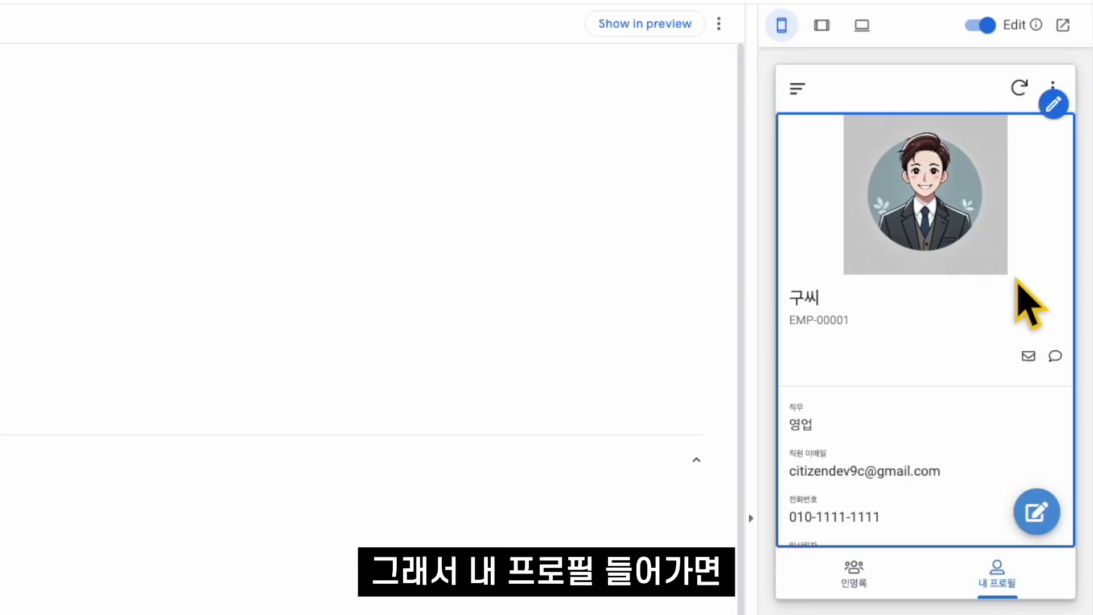
Step: Review the profile fields and the required courses section of the 내 프로필 view in the preview, and return to the 인명록 directory
scroll(1024, 267, "down", 1)
scroll(991, 242, "up", 1)
scroll(888, 297, "down", 3)
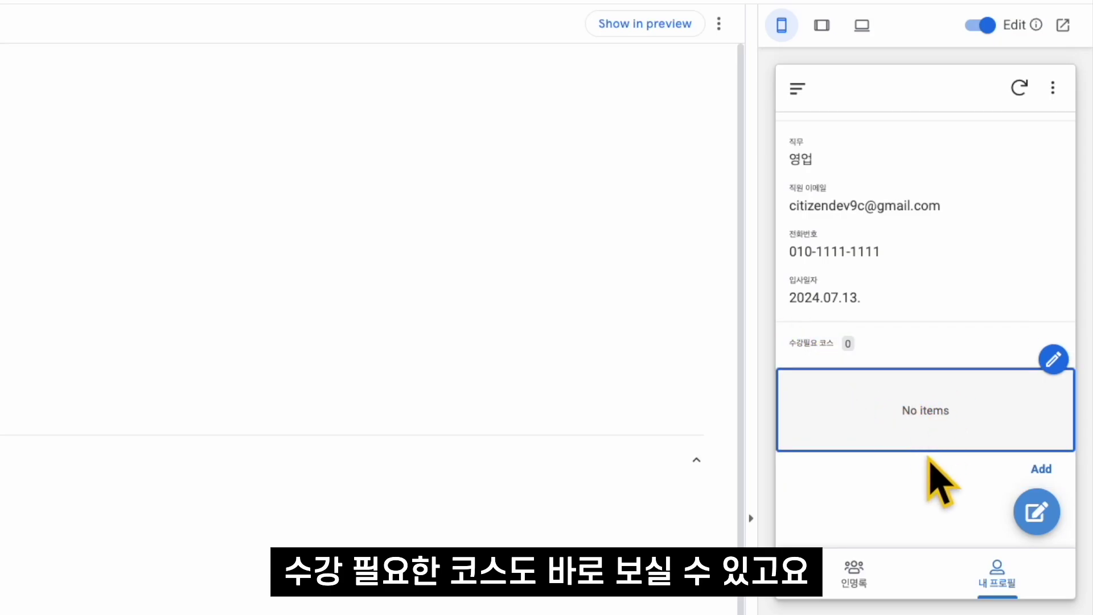
left_click(851, 564)
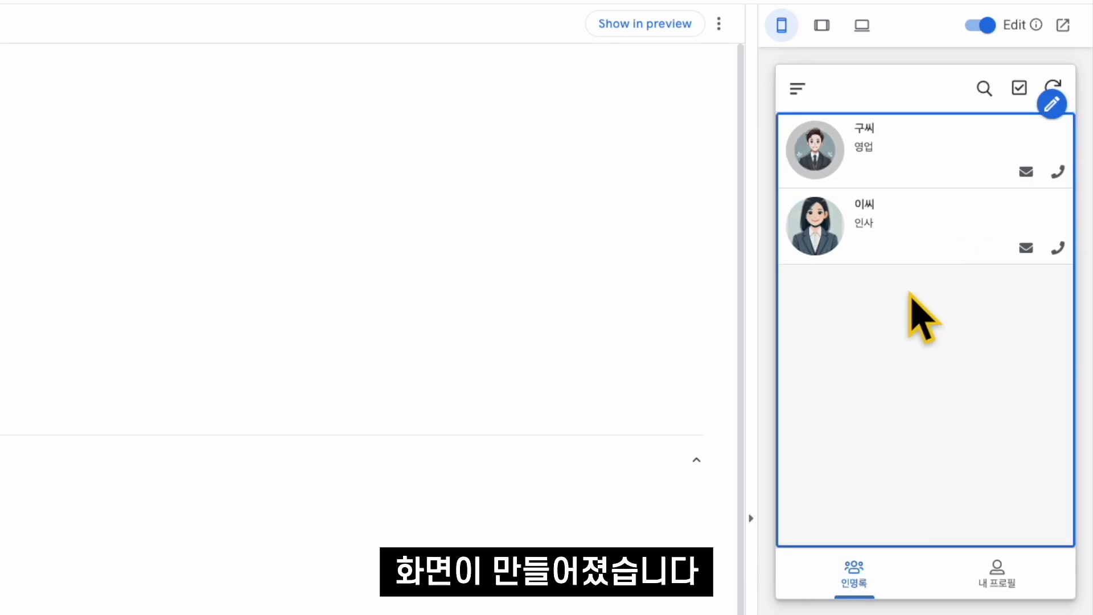
Step: Examine both employees' detail pages in the previewed directory for columns that are not needed
left_click(910, 222)
scroll(930, 279, "down", 8)
scroll(926, 280, "up", 3)
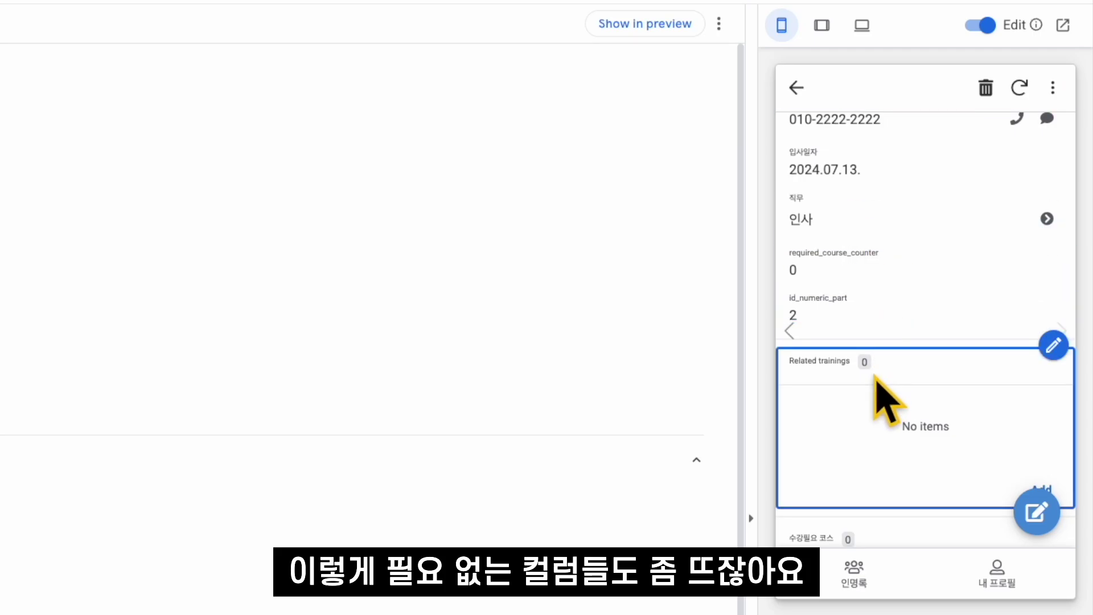
scroll(882, 396, "up", 5)
scroll(878, 379, "down", 2)
scroll(908, 344, "down", 5)
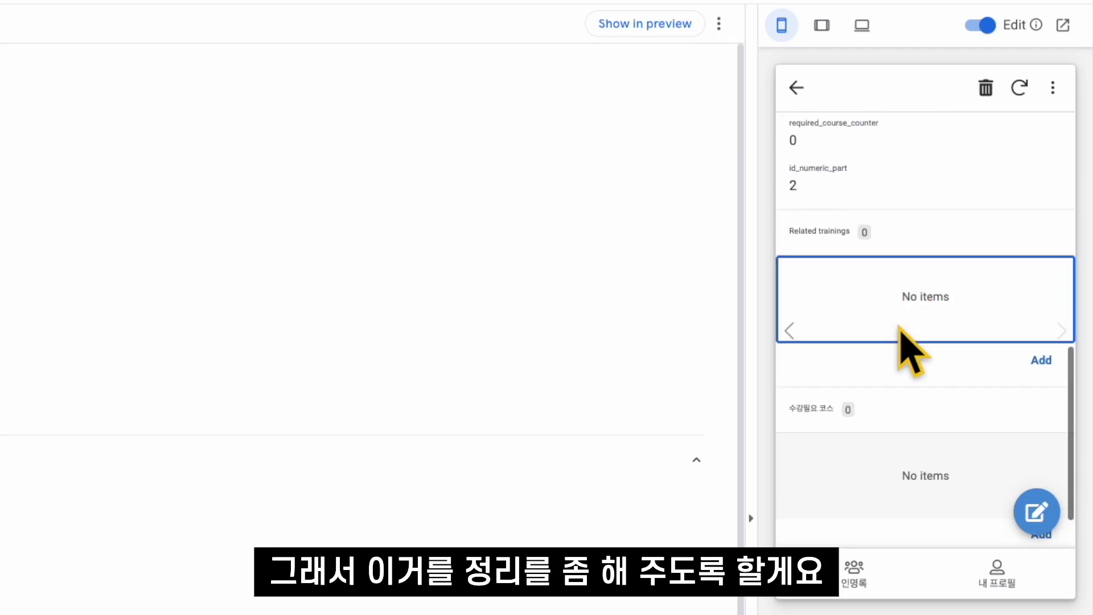
scroll(908, 319, "up", 10)
left_click(796, 88)
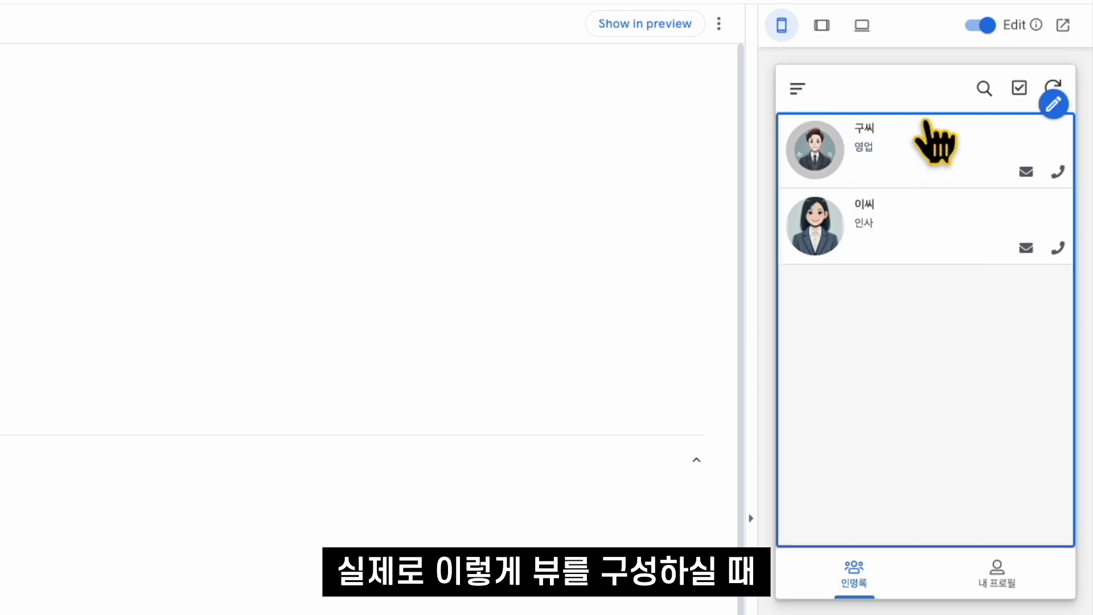
left_click(934, 147)
scroll(934, 336, "down", 6)
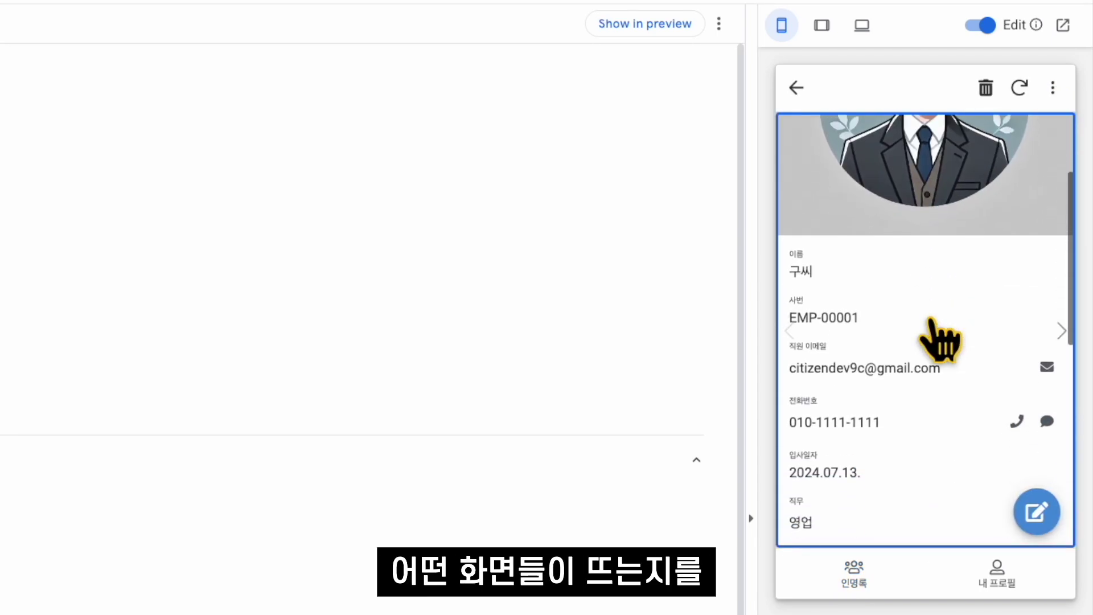
scroll(932, 321, "up", 4)
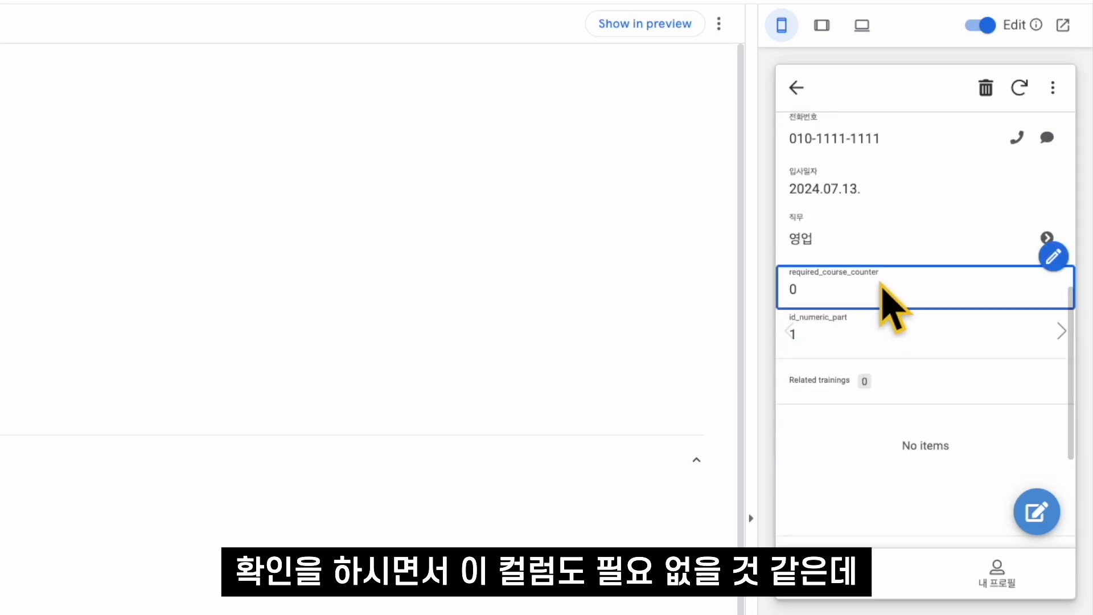
scroll(891, 421, "down", 4)
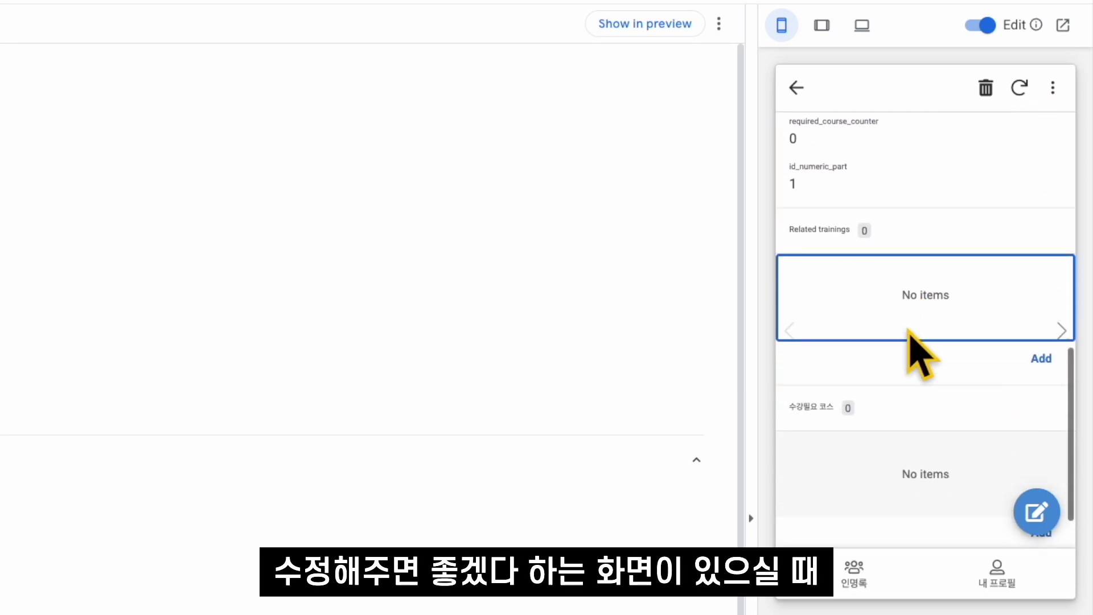
scroll(923, 284, "up", 10)
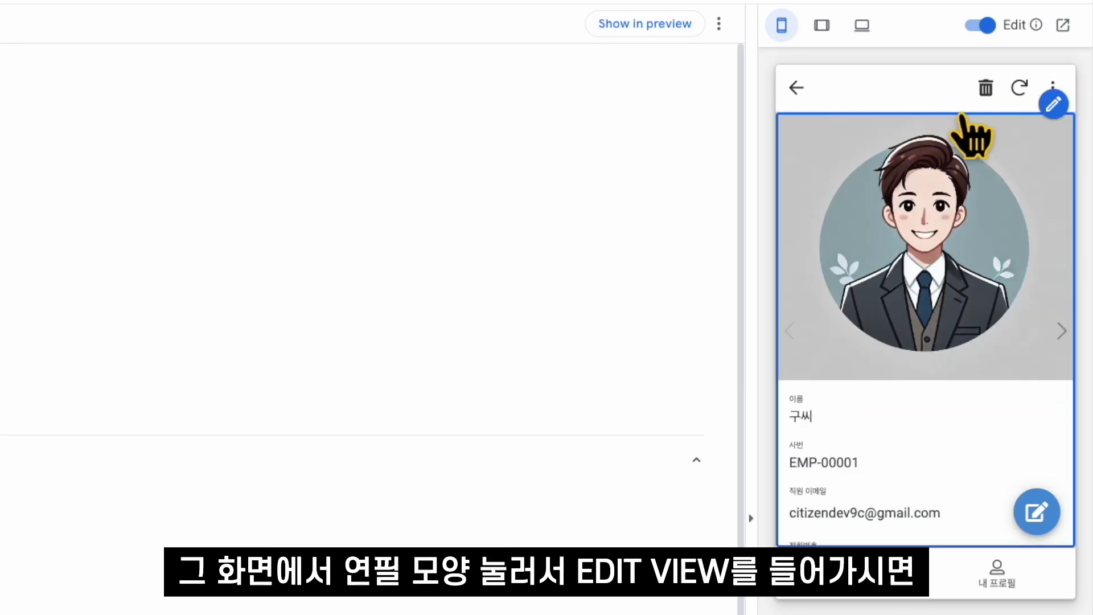
Step: Open the employee_Detail view for editing from the previewed employee page and look through its view options
left_click(1055, 114)
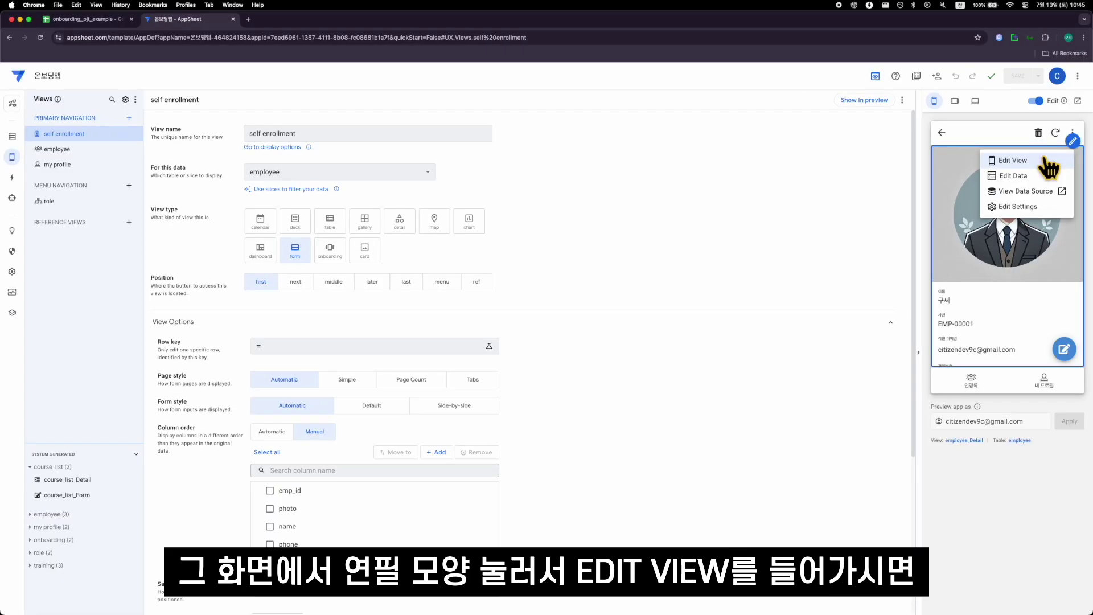
left_click(1019, 142)
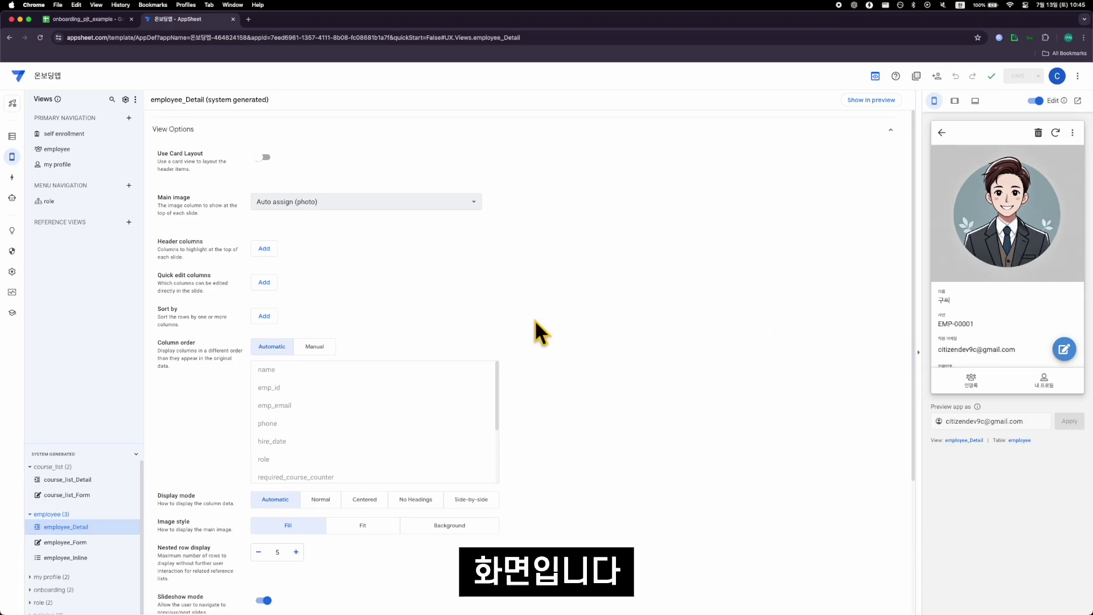
scroll(508, 387, "down", 1)
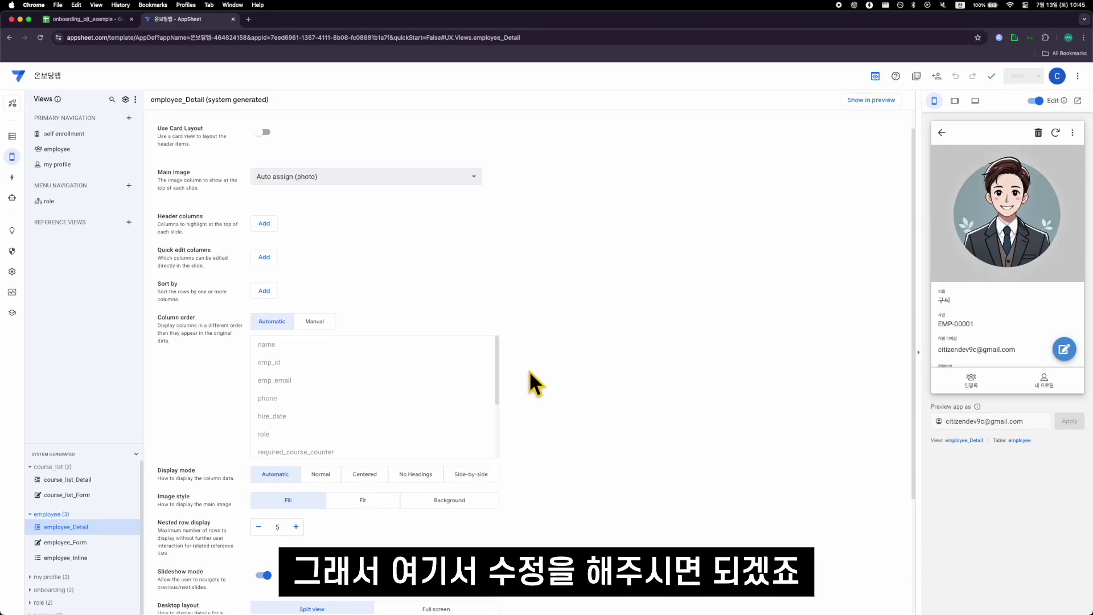
scroll(399, 320, "down", 5)
scroll(400, 320, "up", 5)
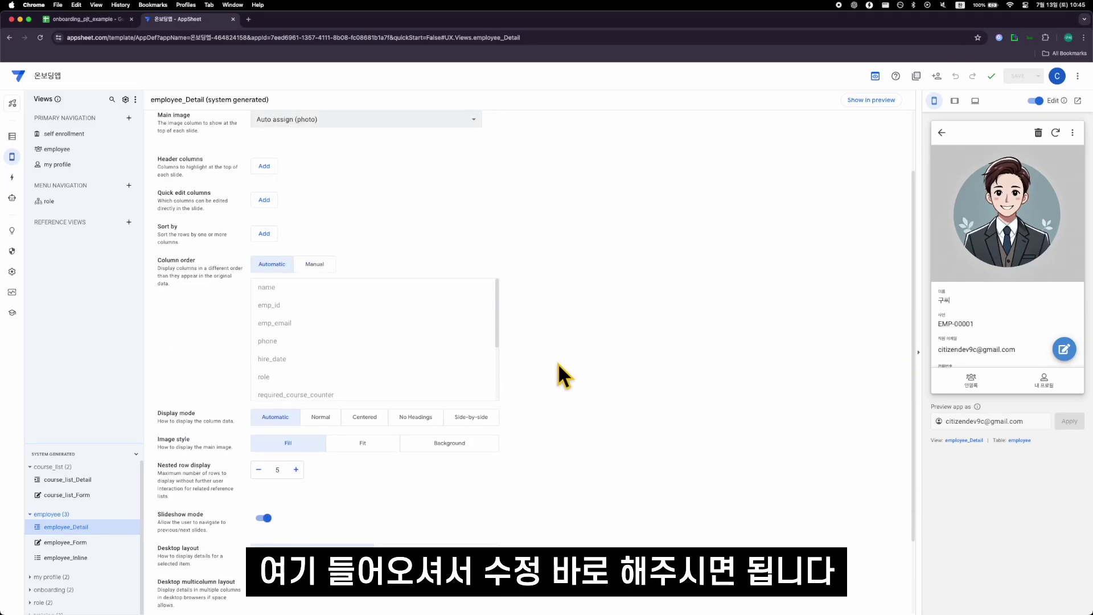
Step: Expand the my profile group among the system generated views and reopen the employee_Detail settings from the previewed employee page
left_click(970, 378)
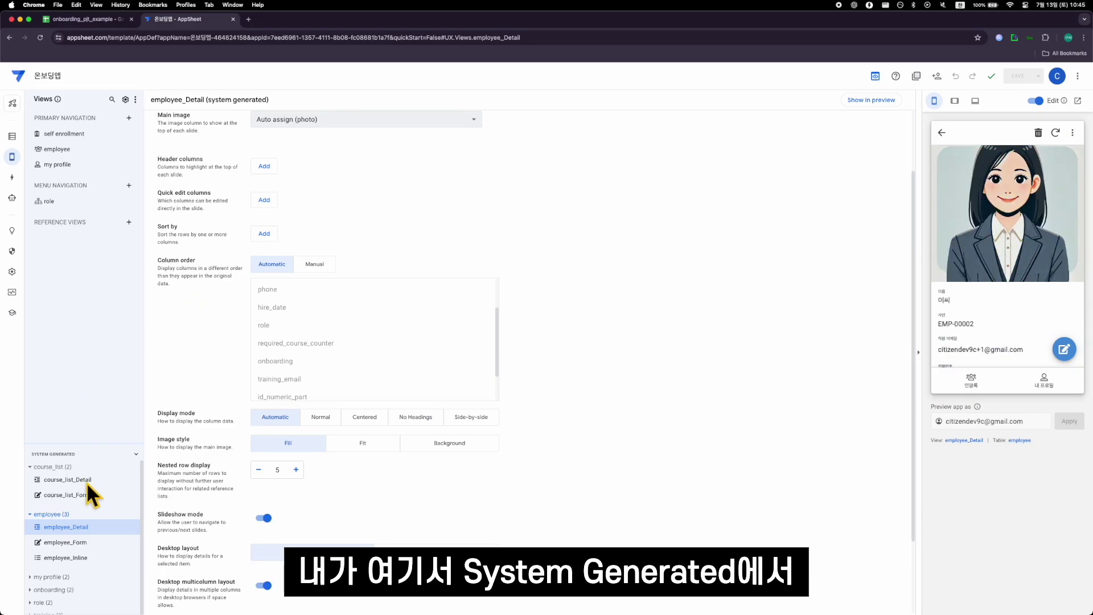
scroll(87, 482, "down", 1)
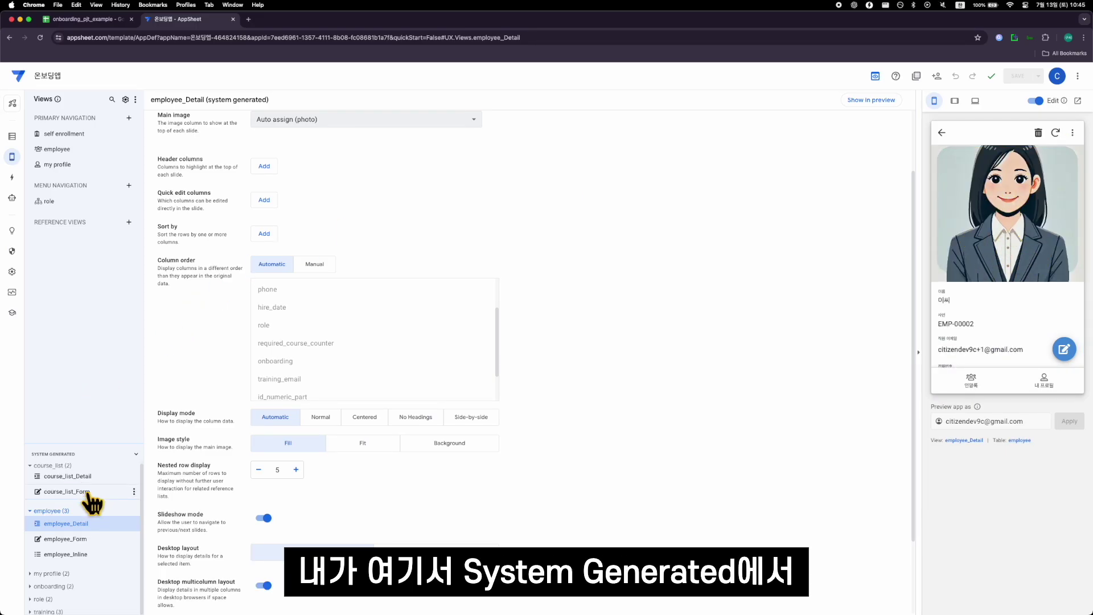
left_click(84, 574)
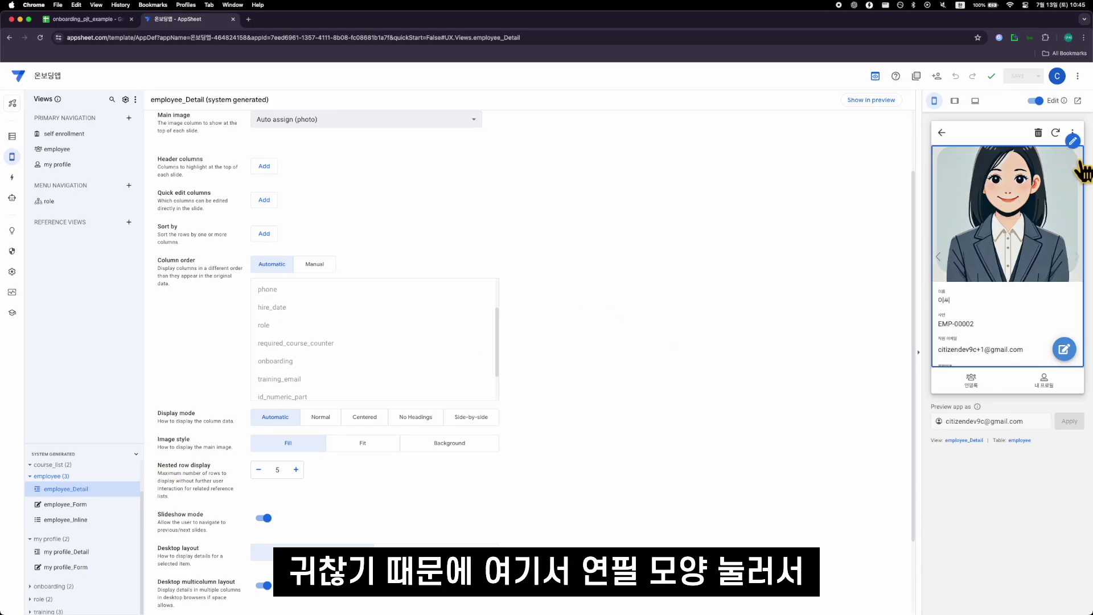
left_click(1073, 140)
left_click(1047, 161)
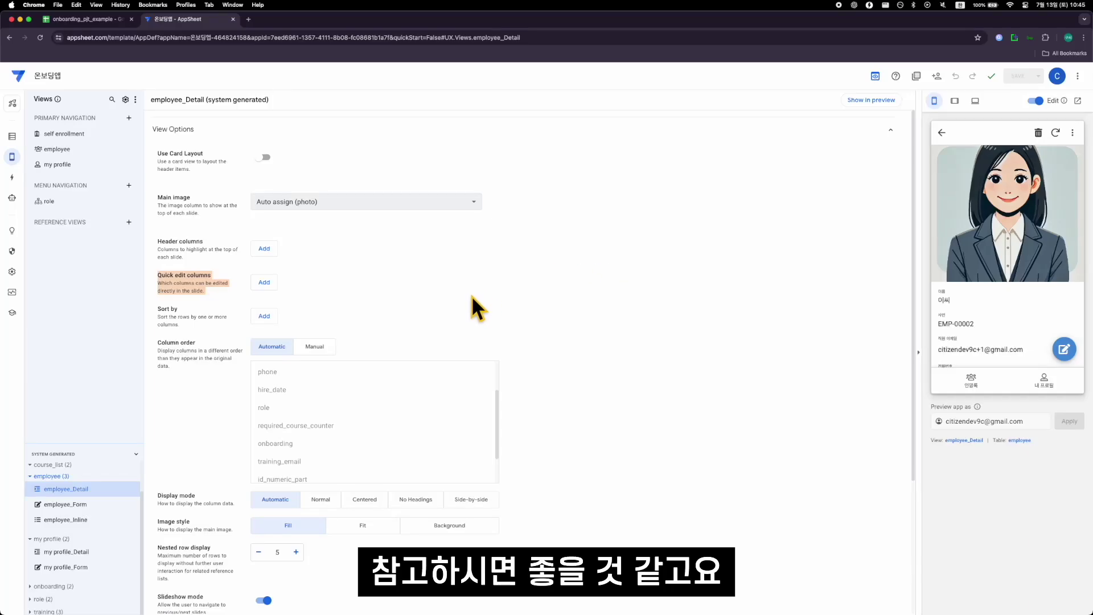
Step: Make employee_Detail's column order manual, keep only name, emp_id, emp_email, phone, hire_date, role and required_courses, and save the app
scroll(528, 329, "down", 3)
left_click(315, 236)
scroll(991, 279, "down", 2)
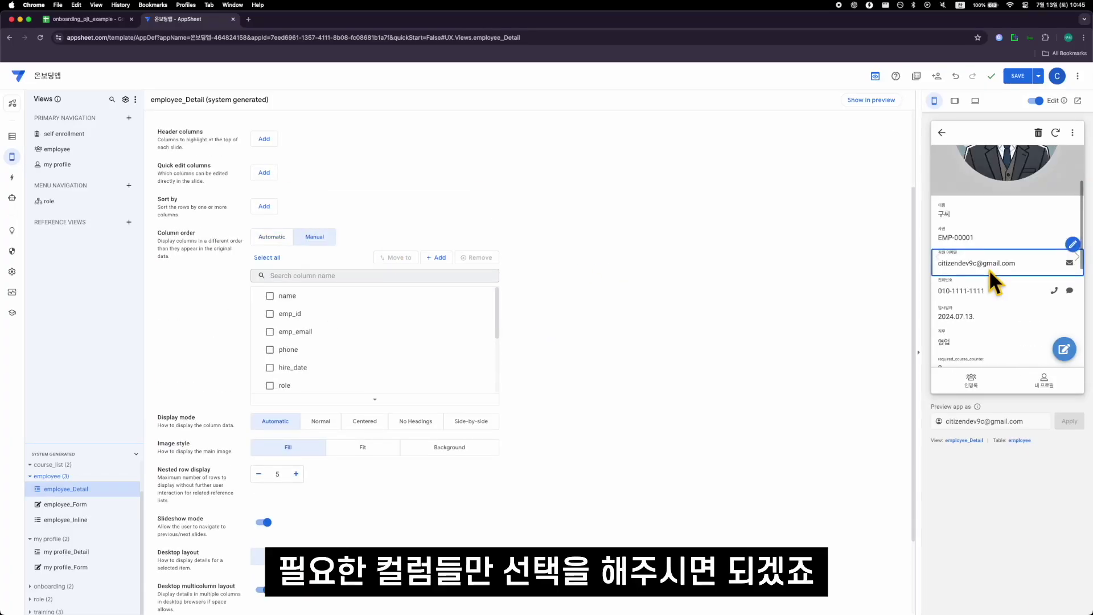
scroll(321, 319, "down", 2)
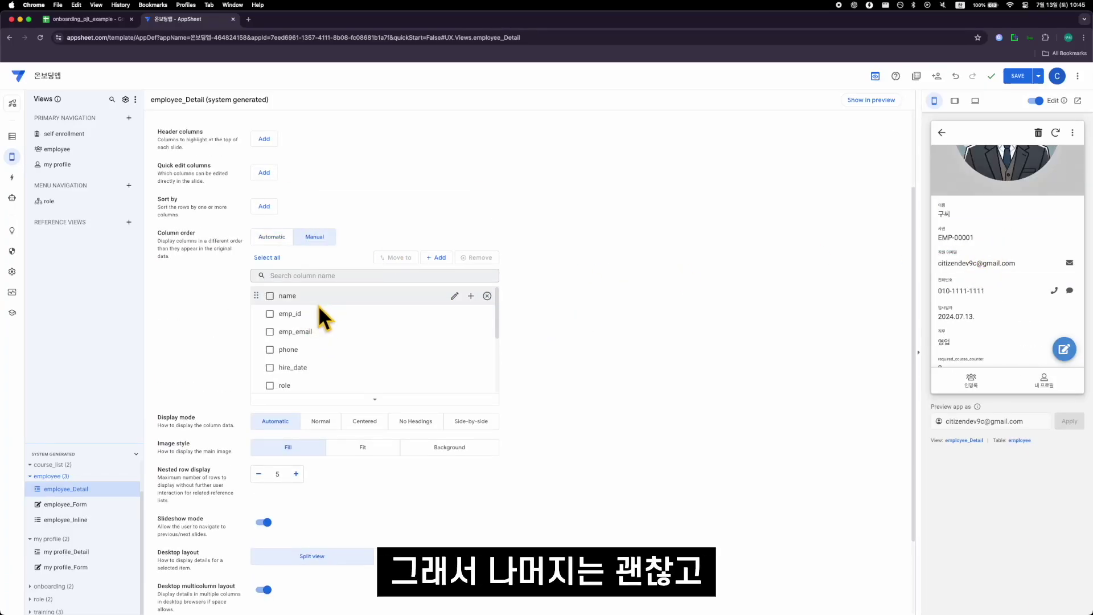
scroll(994, 308, "down", 1)
scroll(994, 307, "down", 2)
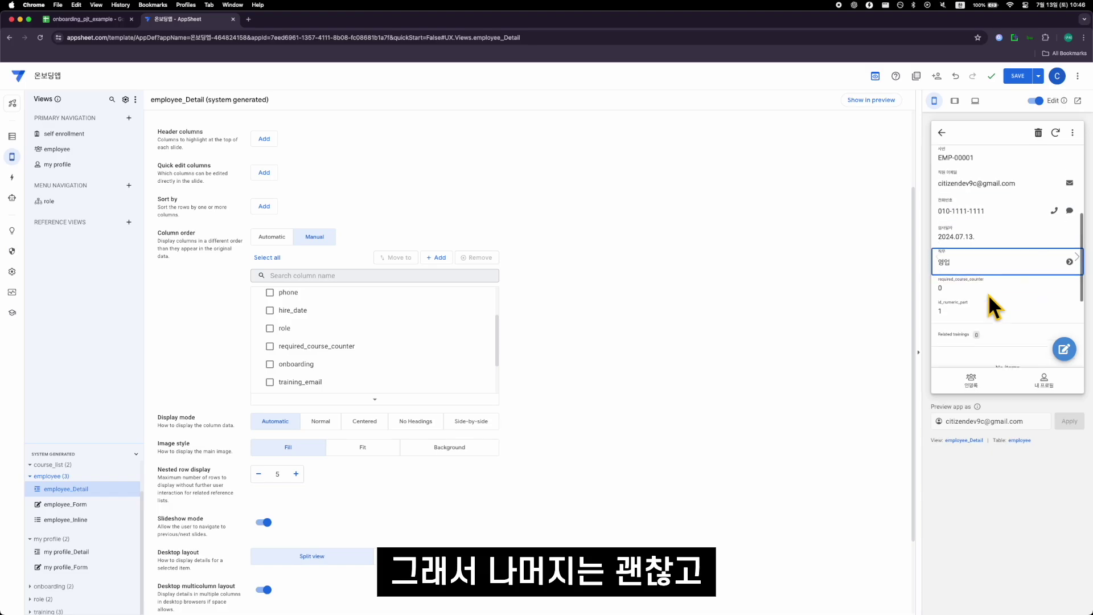
left_click(270, 347, "shift")
left_click(481, 258)
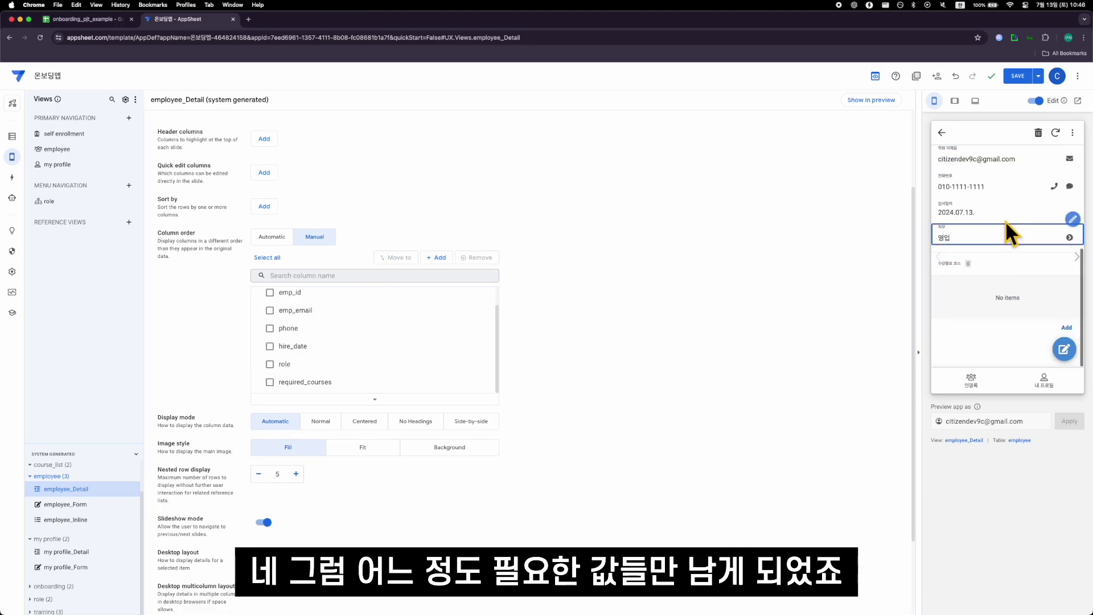
left_click(1017, 76)
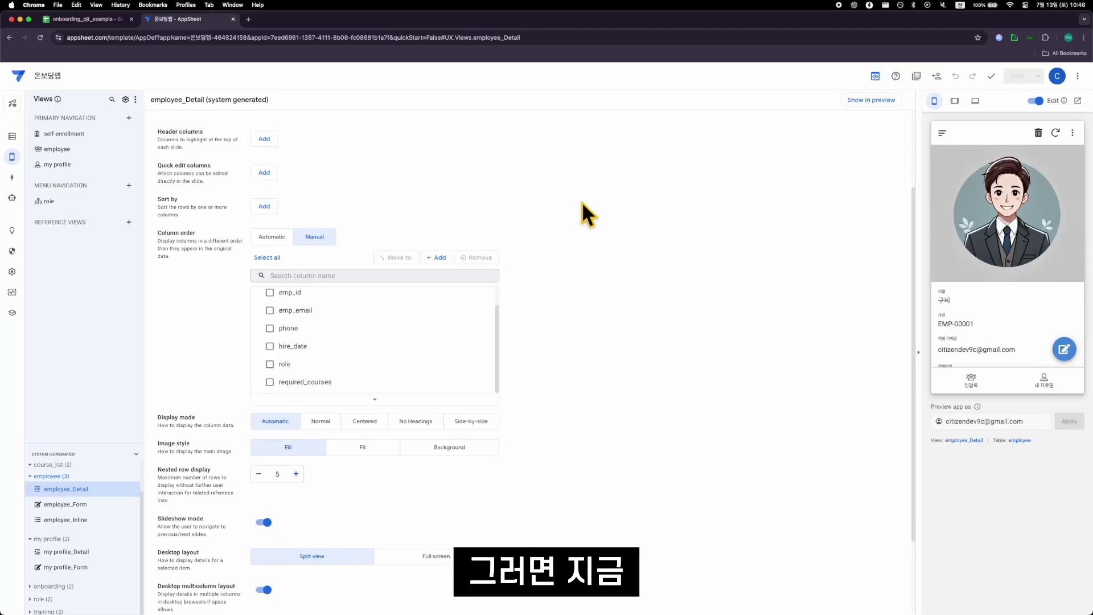
Step: Create a primary navigation view named documents for the course_list data and set its view type to deck
left_click(57, 148)
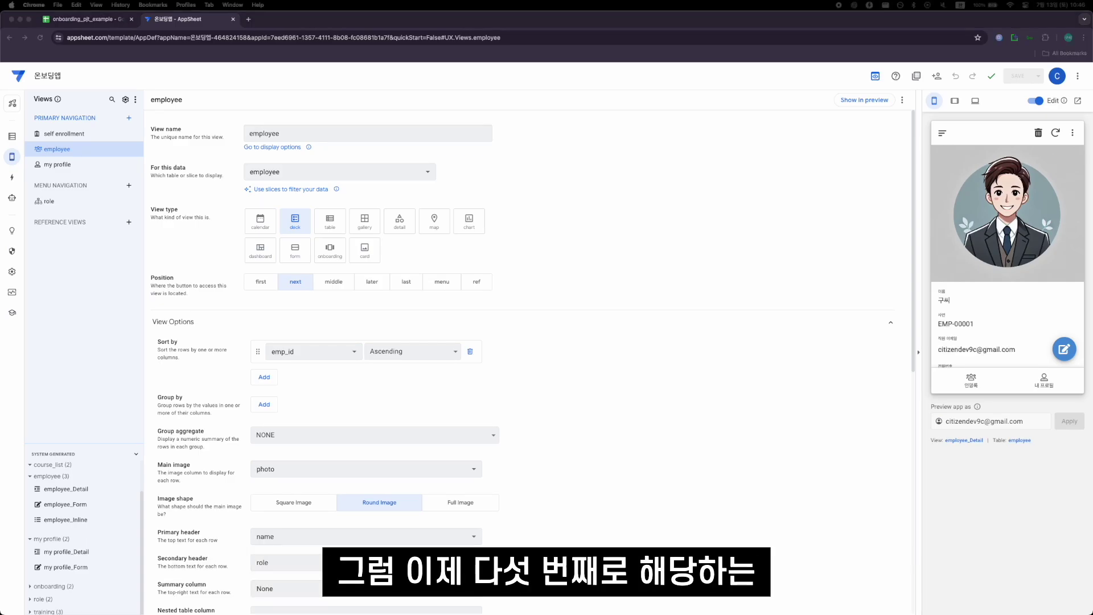
scroll(965, 262, "down", 3)
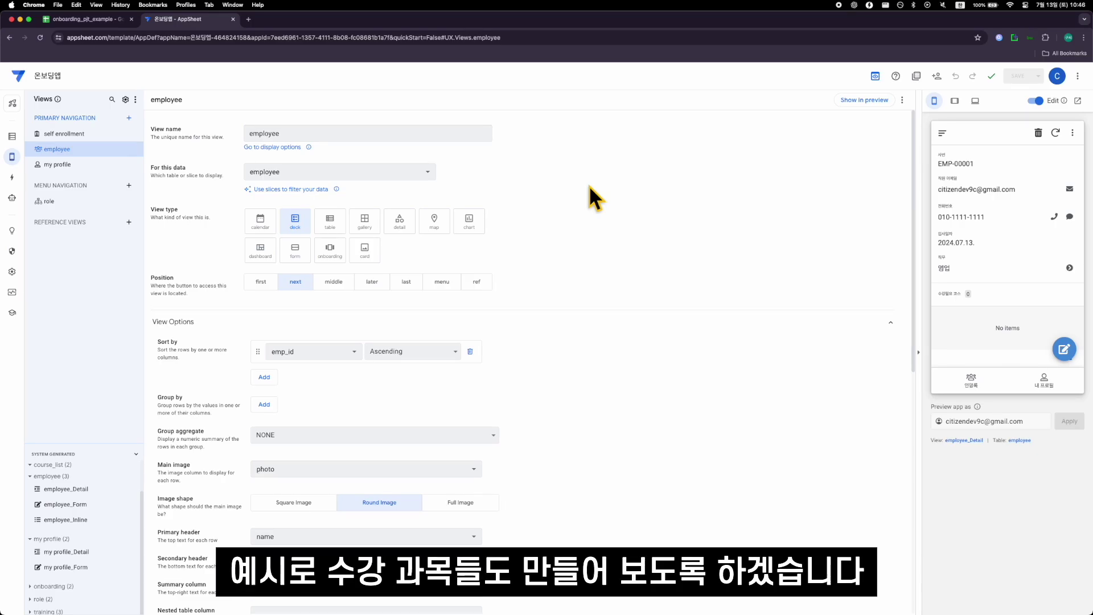
left_click(130, 117)
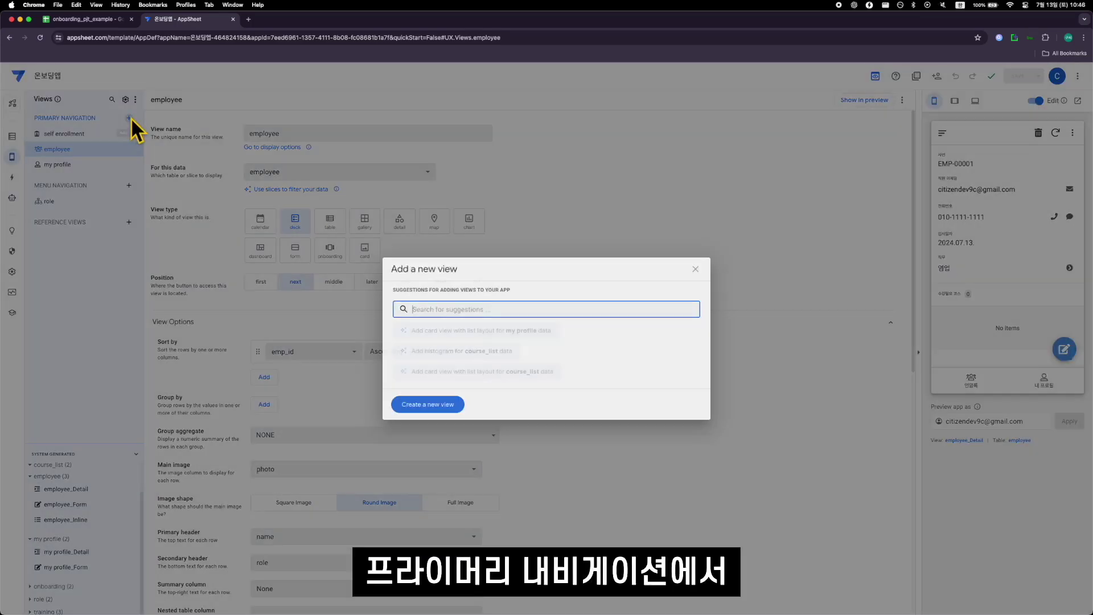
left_click(447, 402)
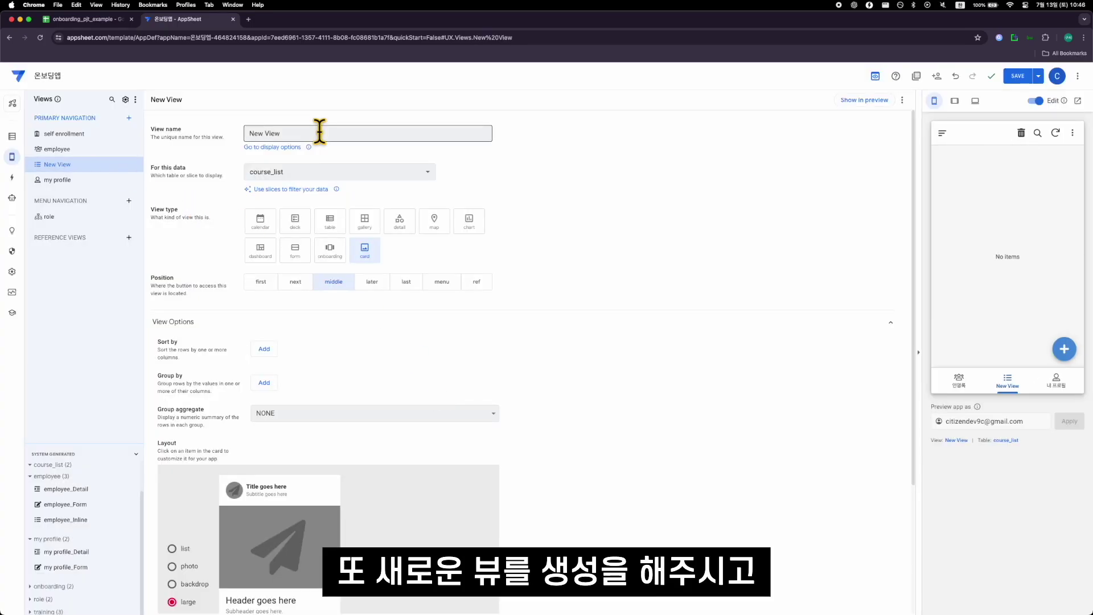
type("s")
key("Return")
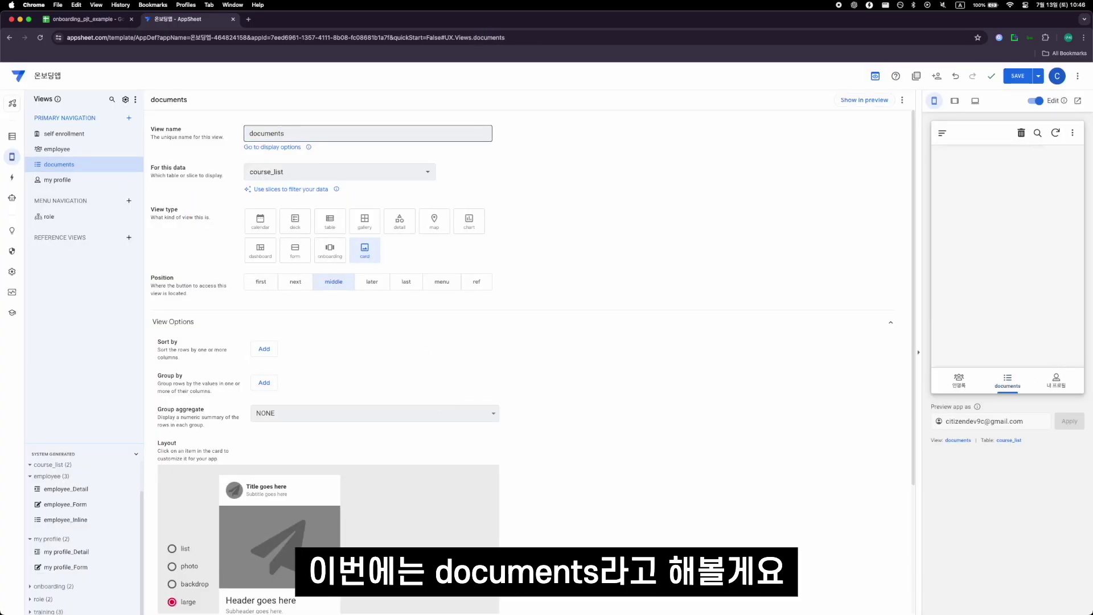
left_click(558, 183)
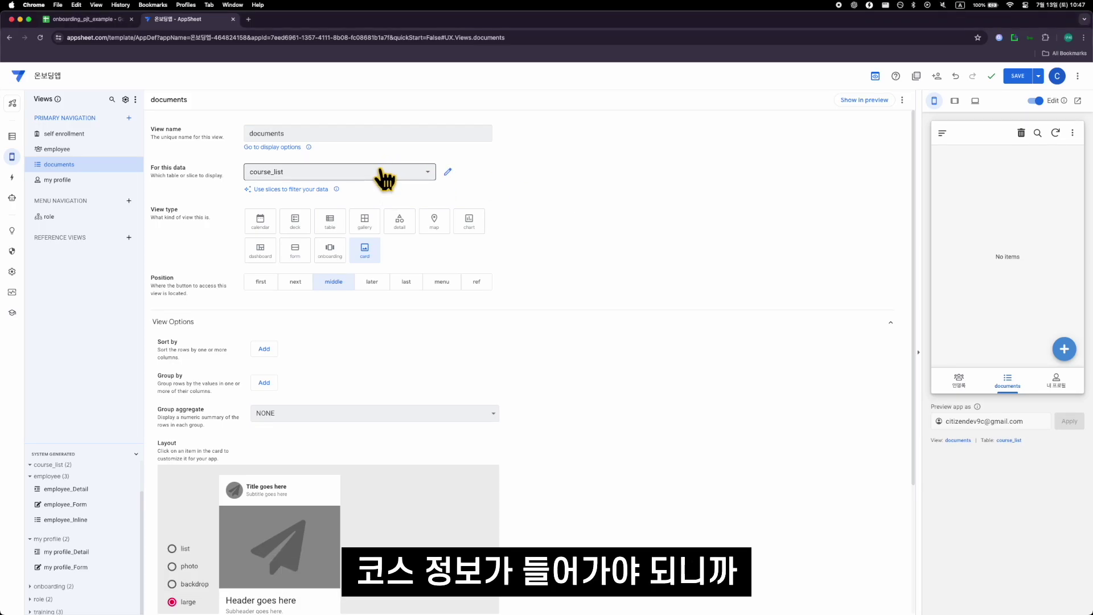
left_click(295, 221)
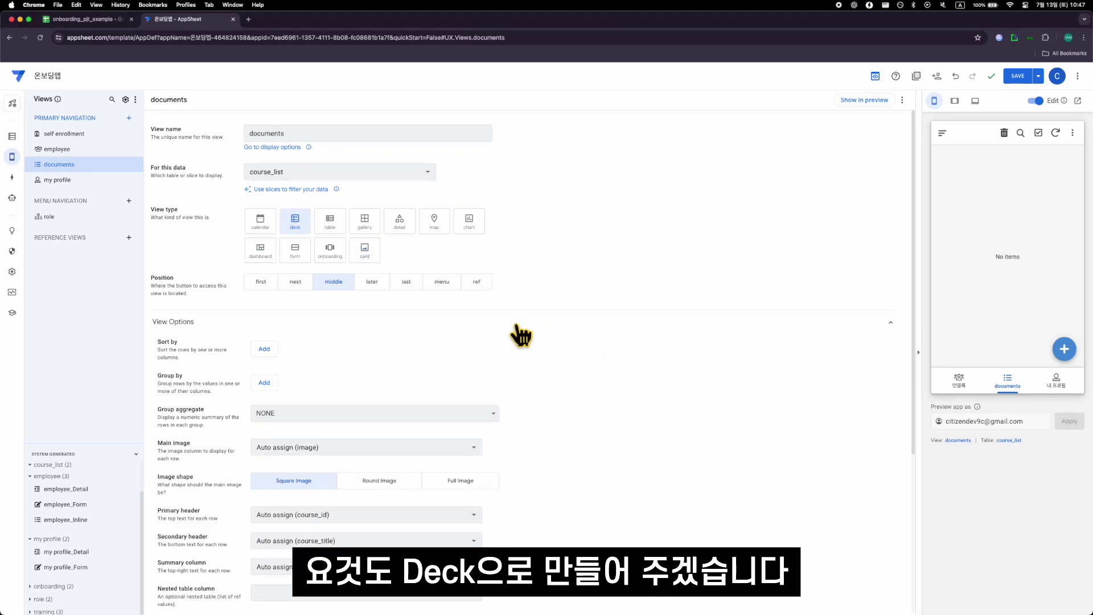
Step: Group the documents view by category in ascending order and set its group aggregate to COUNT
scroll(544, 353, "down", 2)
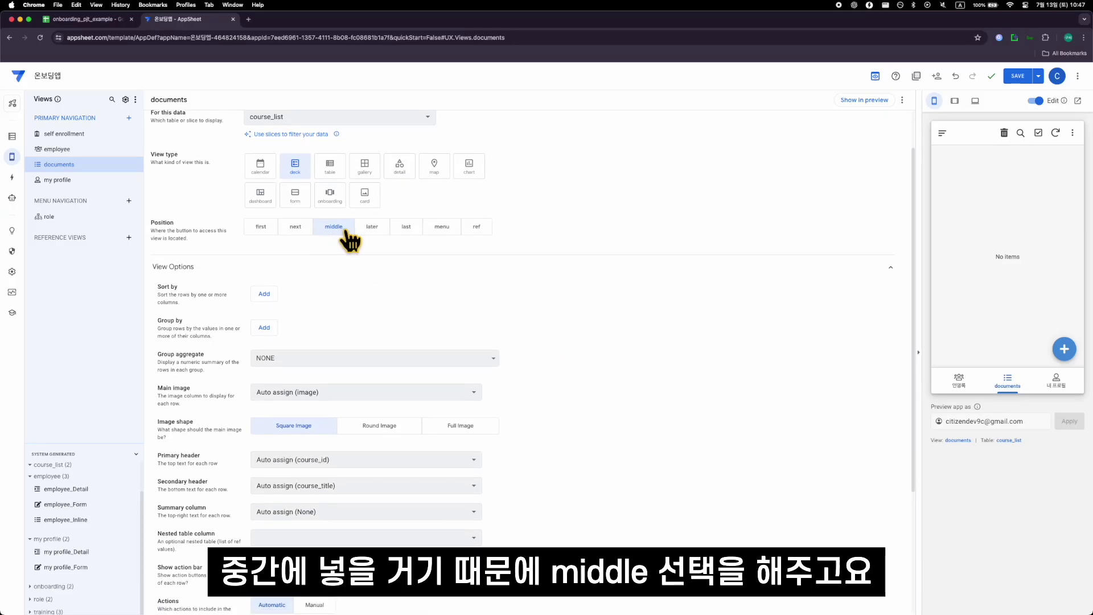
scroll(546, 380, "down", 1)
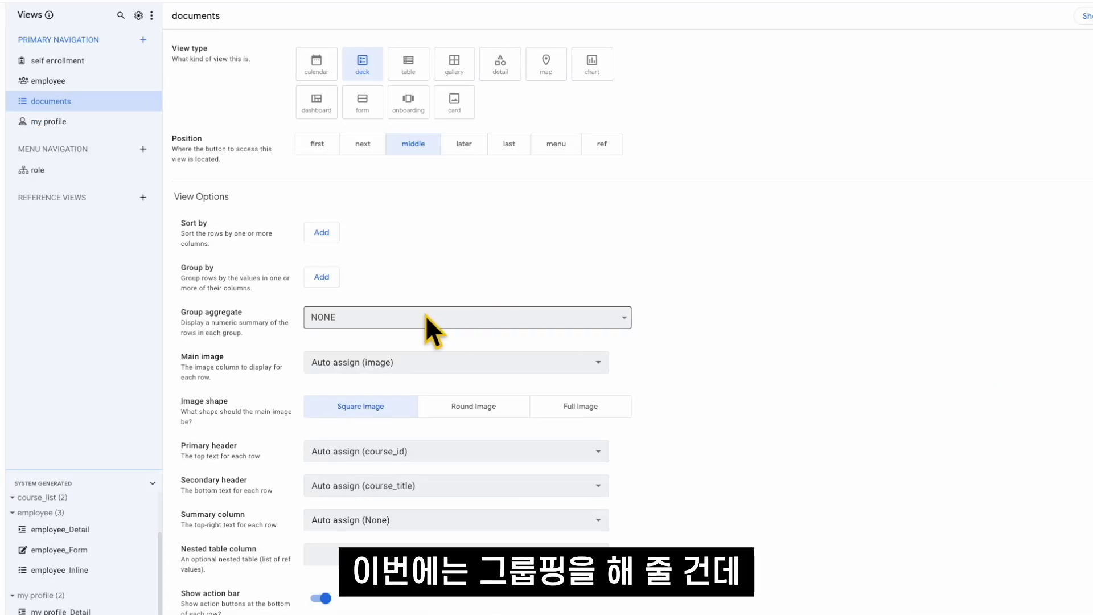
left_click(320, 283)
left_click(434, 280)
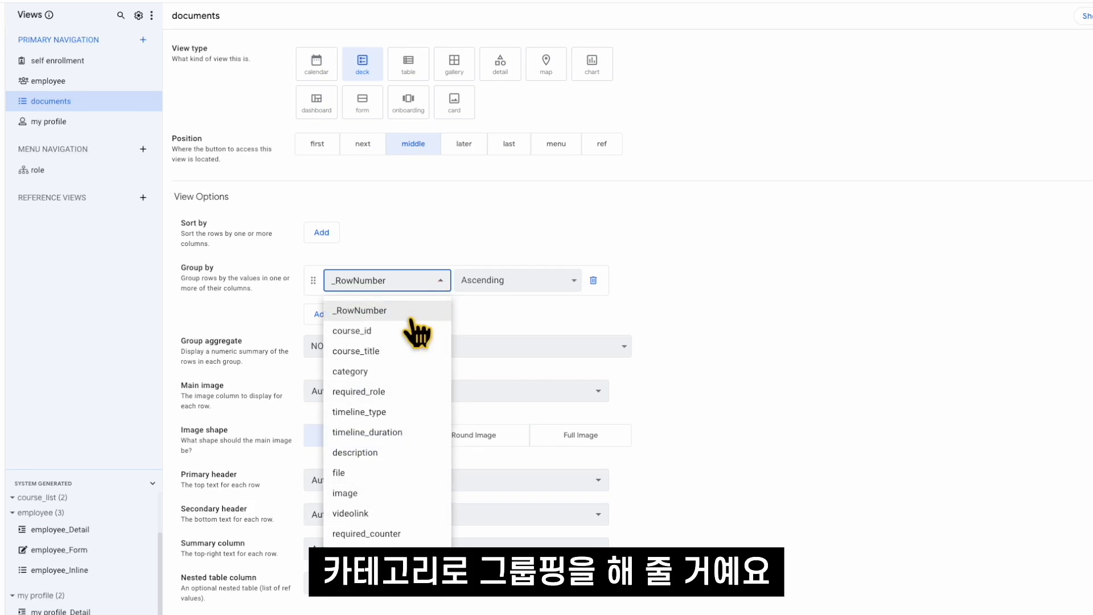
left_click(410, 371)
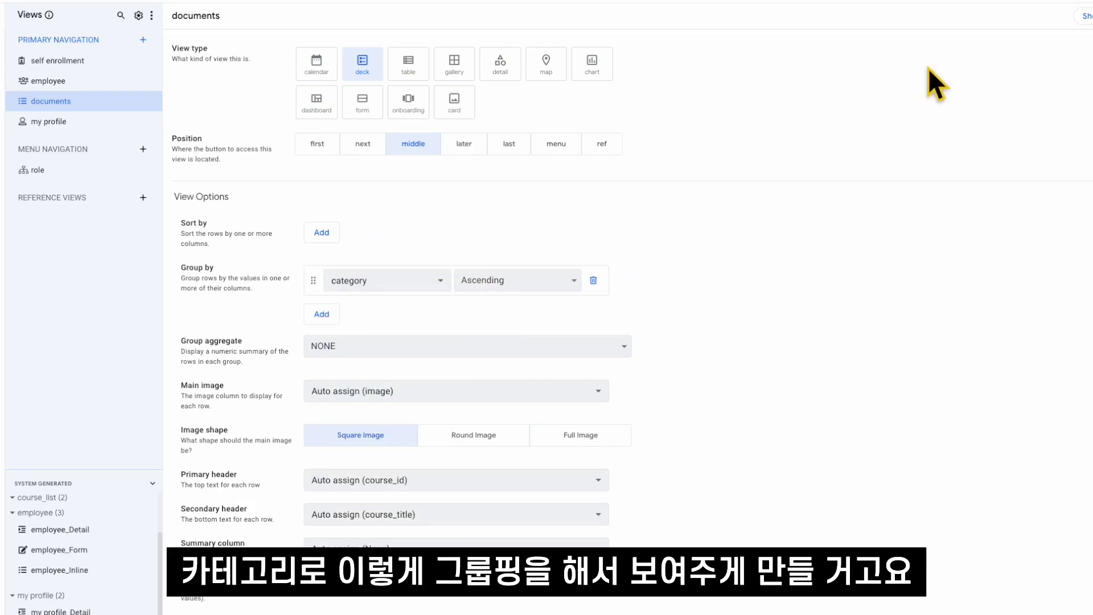
scroll(664, 350, "down", 2)
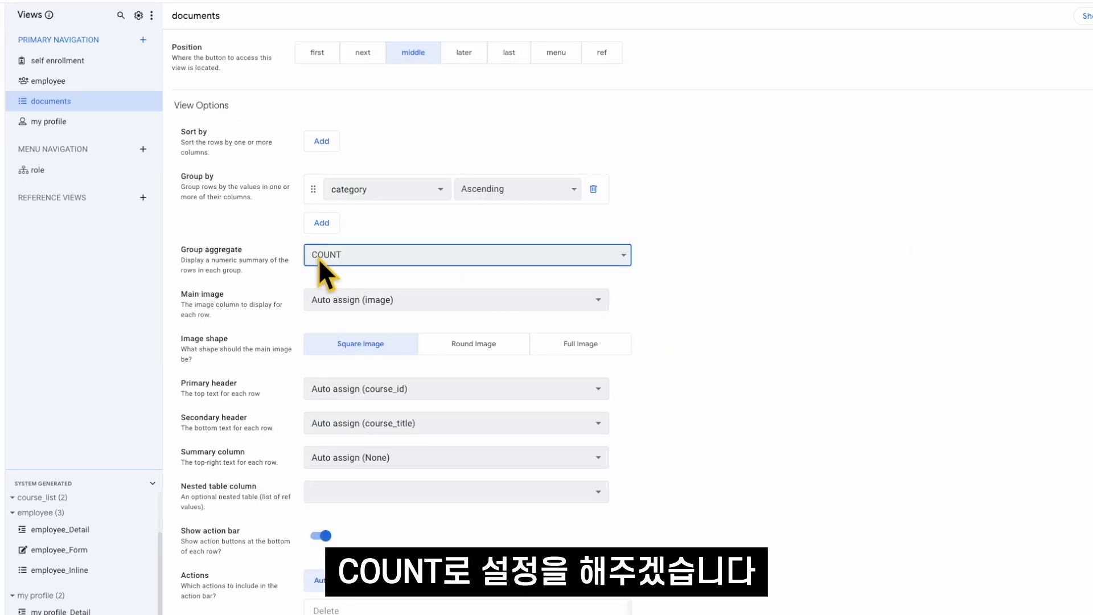
Step: Set the documents deck's main image to the image column and its primary header to course_title
scroll(520, 293, "down", 3)
left_click(516, 254)
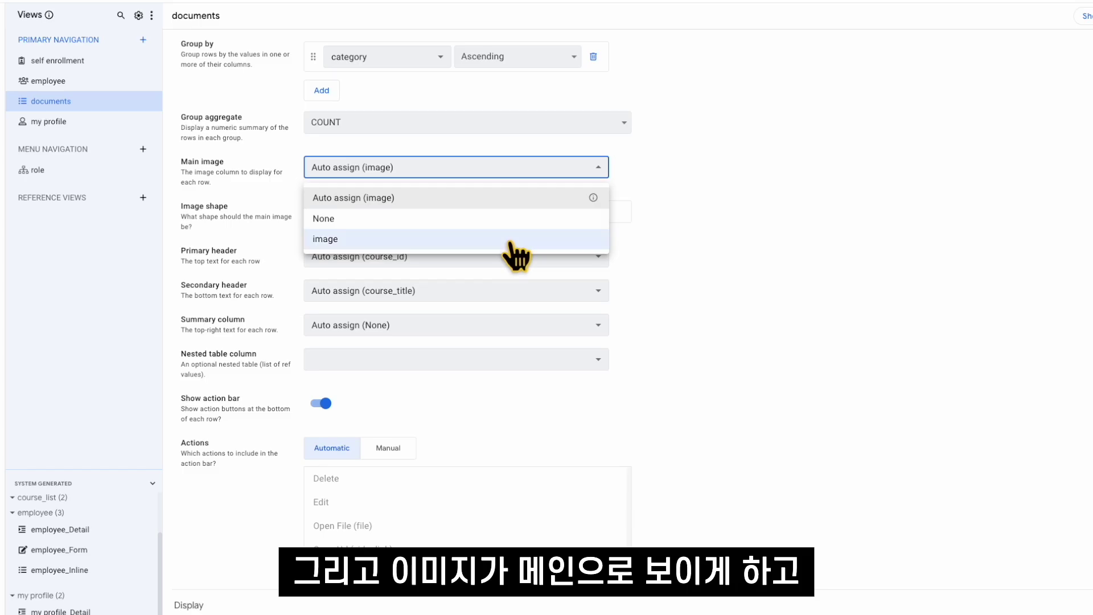
left_click(511, 242)
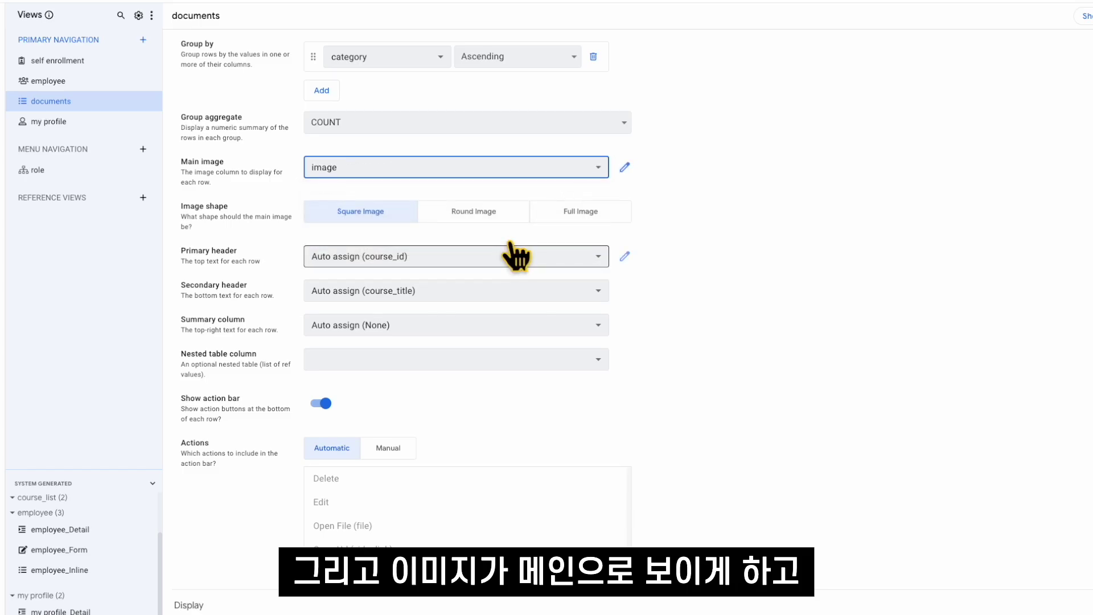
left_click(443, 259)
left_click(444, 366)
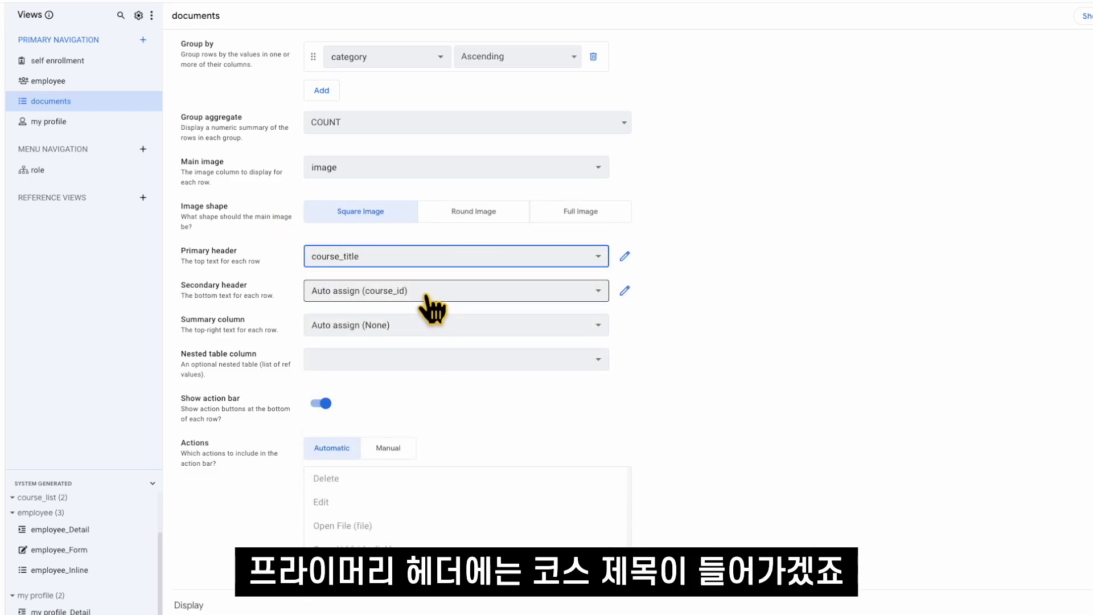
Step: Set the documents deck's secondary header to description and its summary column to None
left_click(427, 293)
left_click(411, 499)
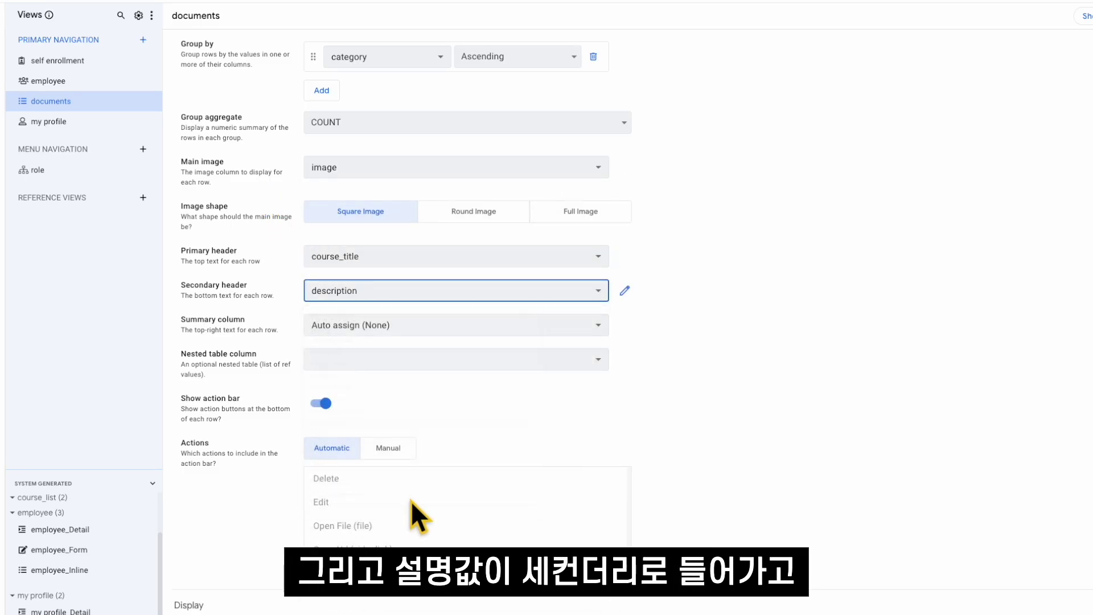
left_click(411, 329)
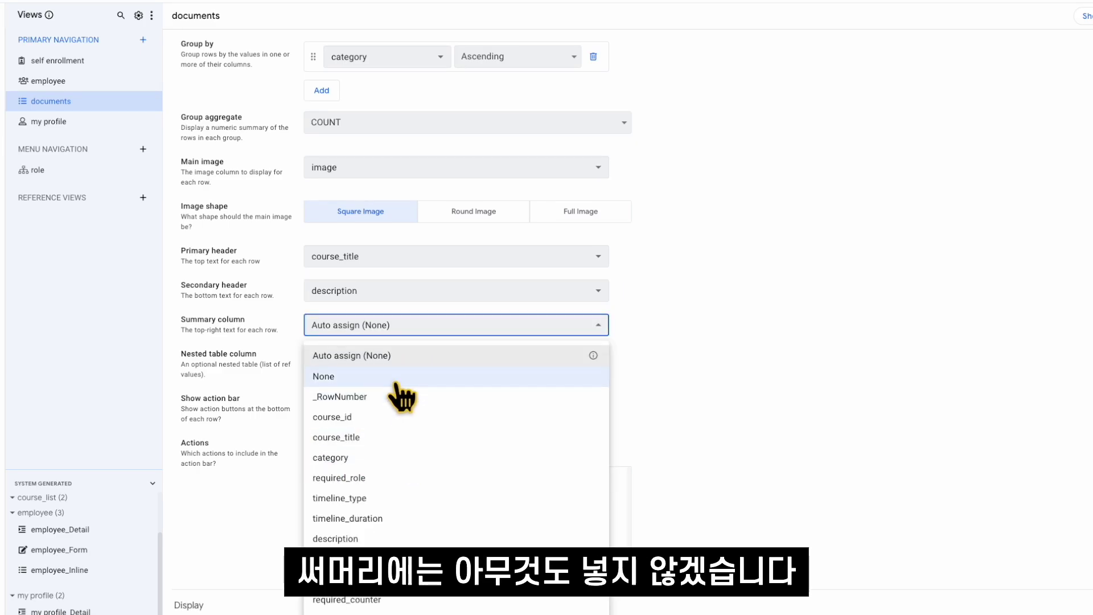
left_click(400, 374)
left_click(581, 390)
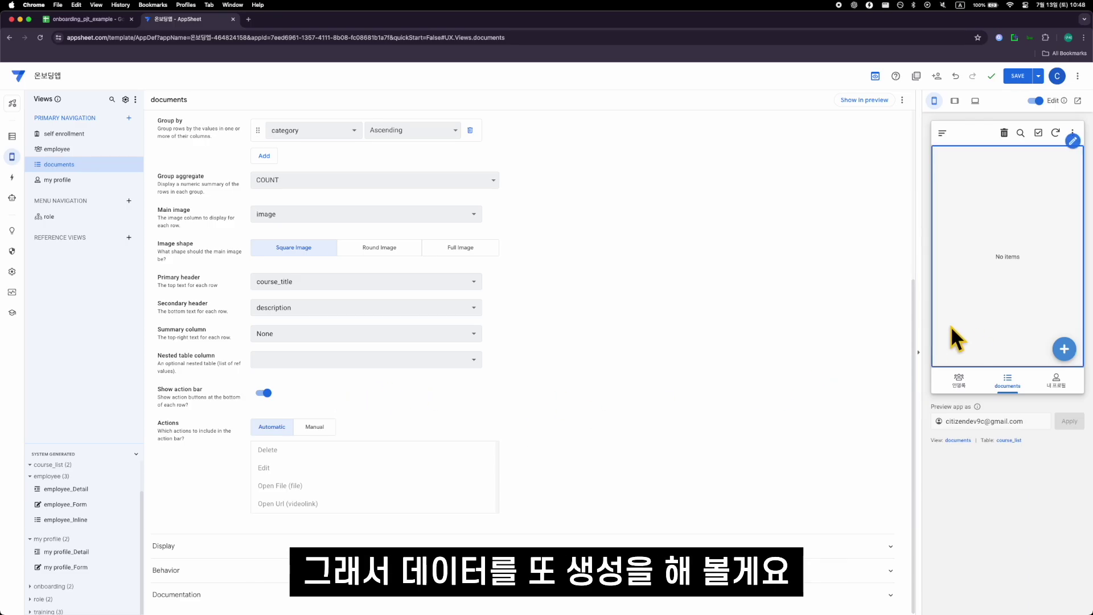
Step: Start a new entry from the previewed documents view, review the form's fields and open the form's view settings
left_click(1064, 349)
left_click(974, 212)
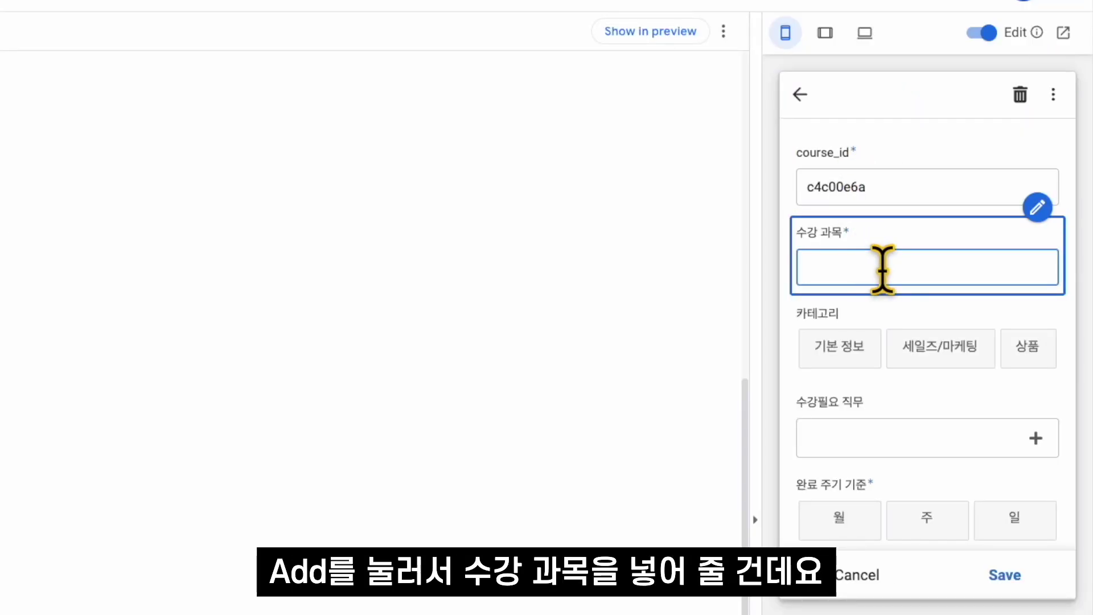
scroll(907, 263, "down", 10)
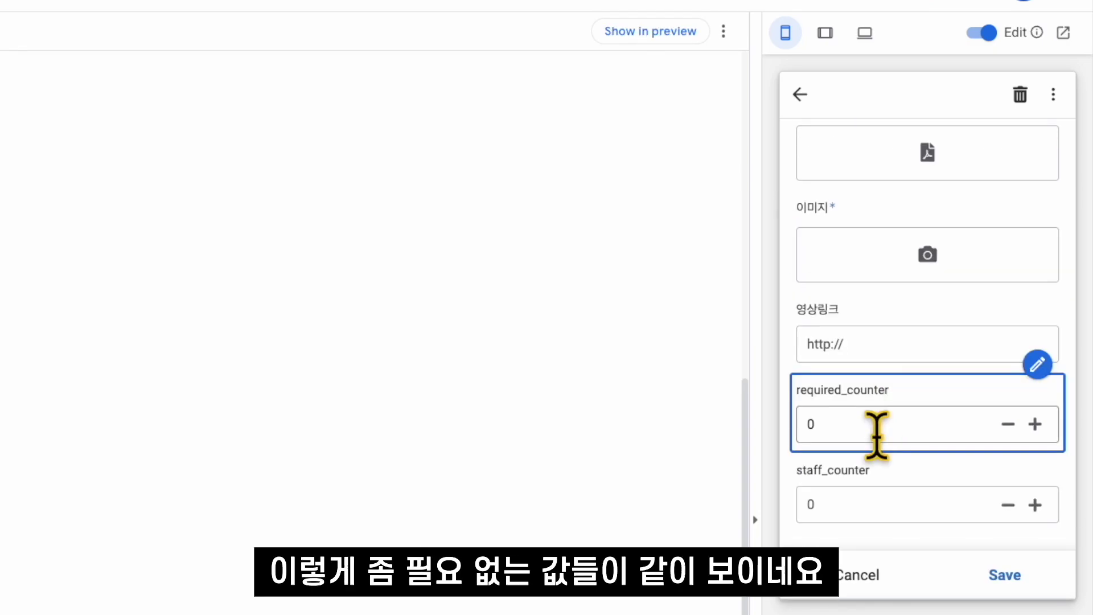
scroll(908, 324, "up", 1)
scroll(903, 313, "up", 10)
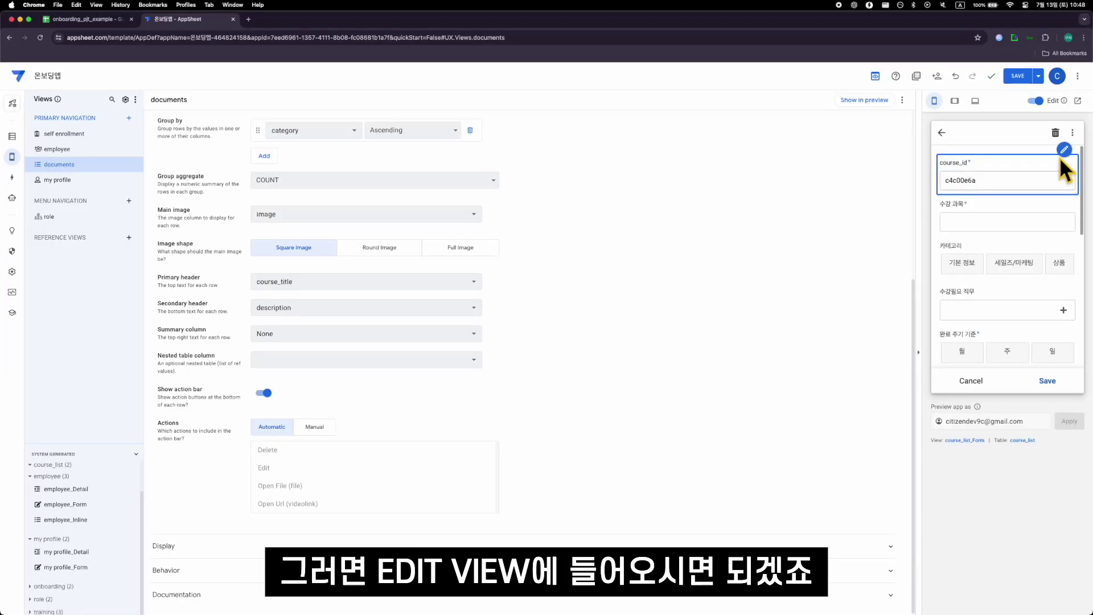
left_click(1038, 126)
left_click(865, 126)
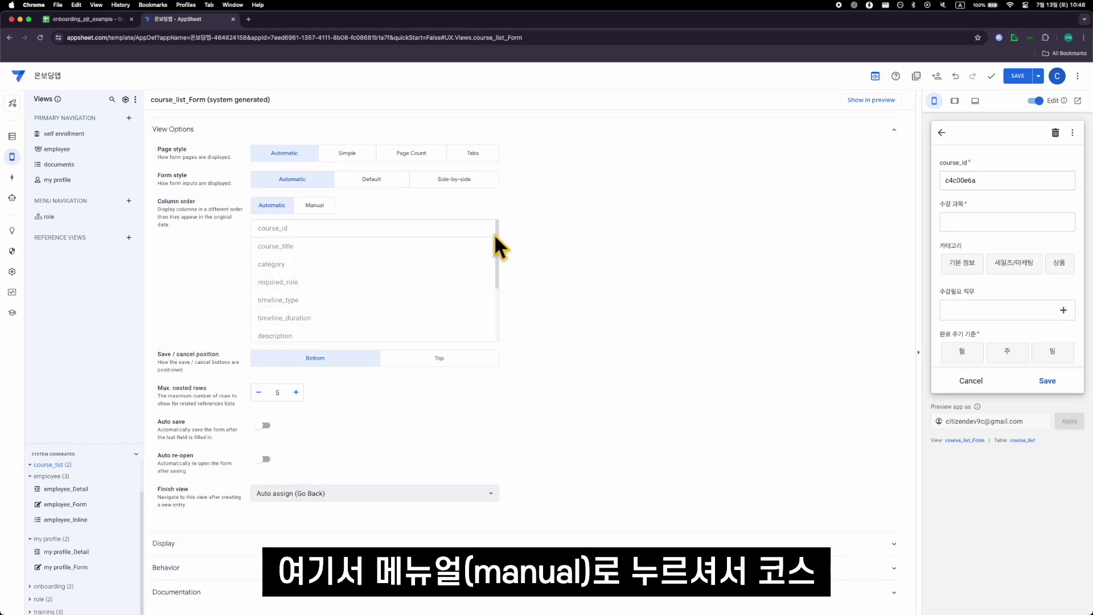
Step: Make course_list_Form's column order manual and remove the course_id column
left_click(317, 206)
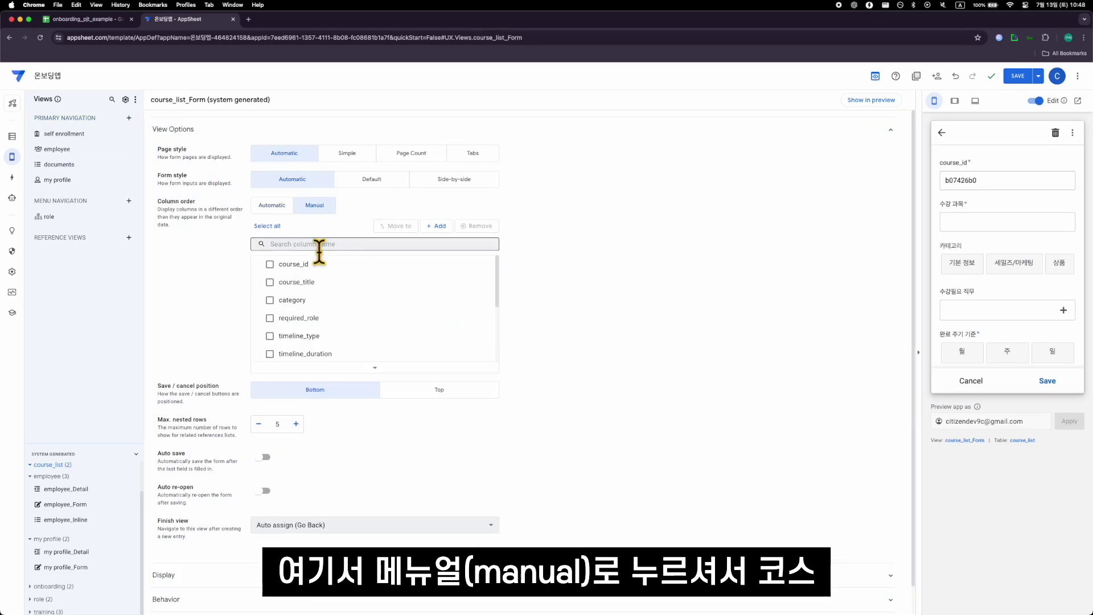
left_click(270, 264)
left_click(478, 226)
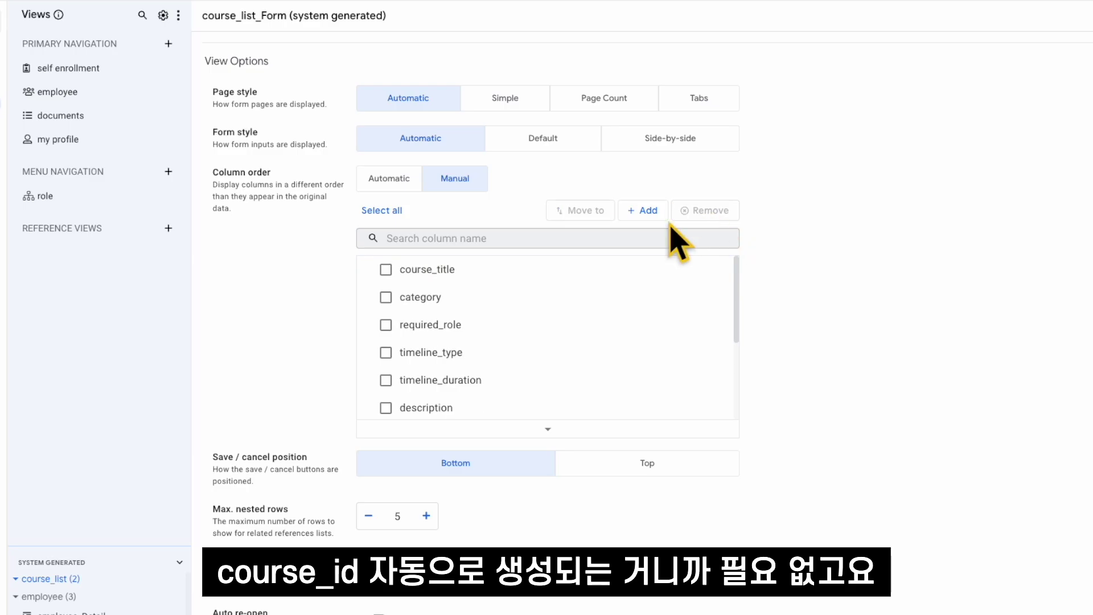
Step: Remove the required_counter and staff_counter columns from course_list_Form and save the app
scroll(461, 331, "down", 1)
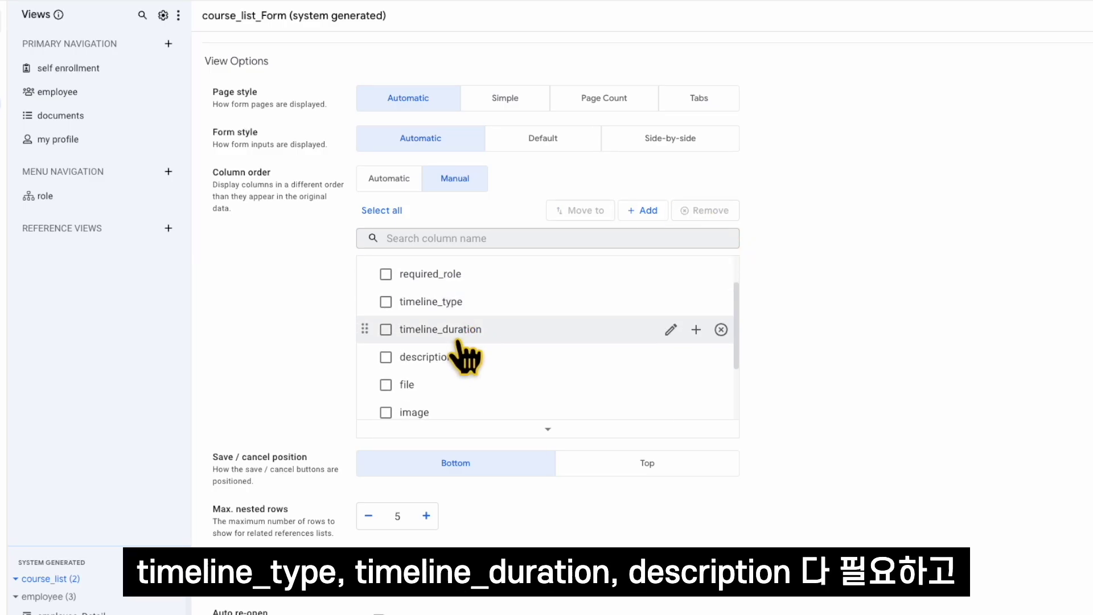
scroll(459, 364, "down", 1)
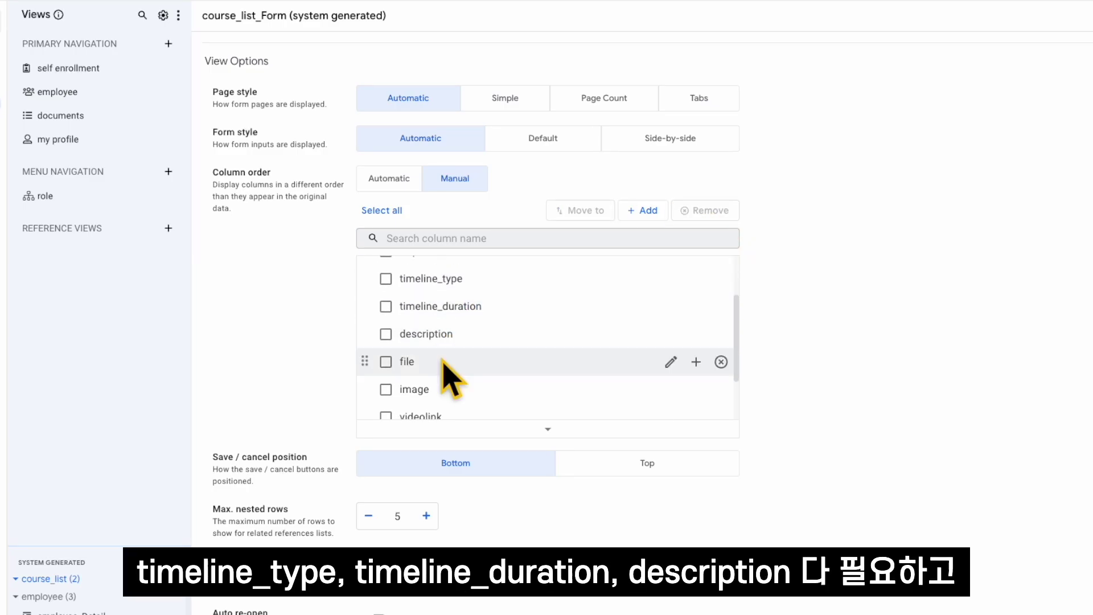
scroll(449, 375, "down", 2)
left_click(421, 387)
scroll(422, 393, "down", 1)
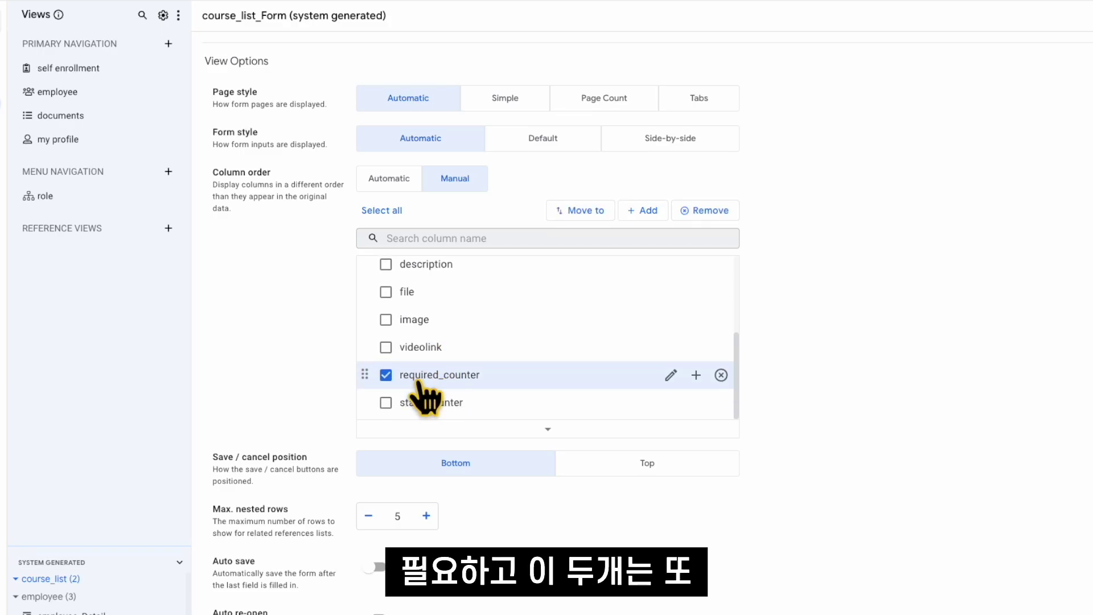
left_click(449, 402)
left_click(707, 210)
scroll(630, 337, "up", 2)
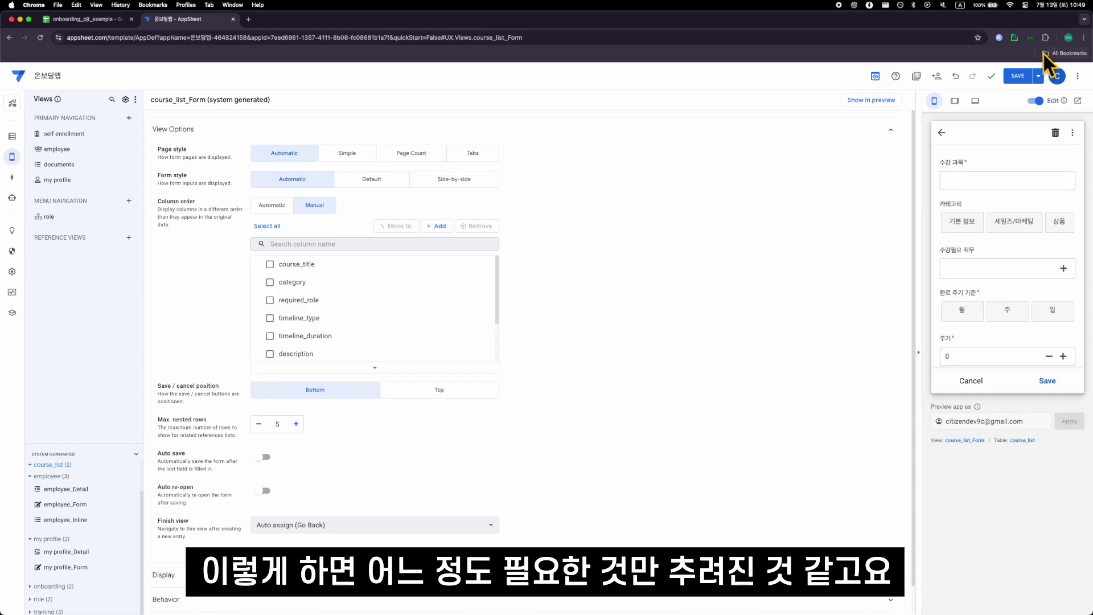
left_click(1022, 74)
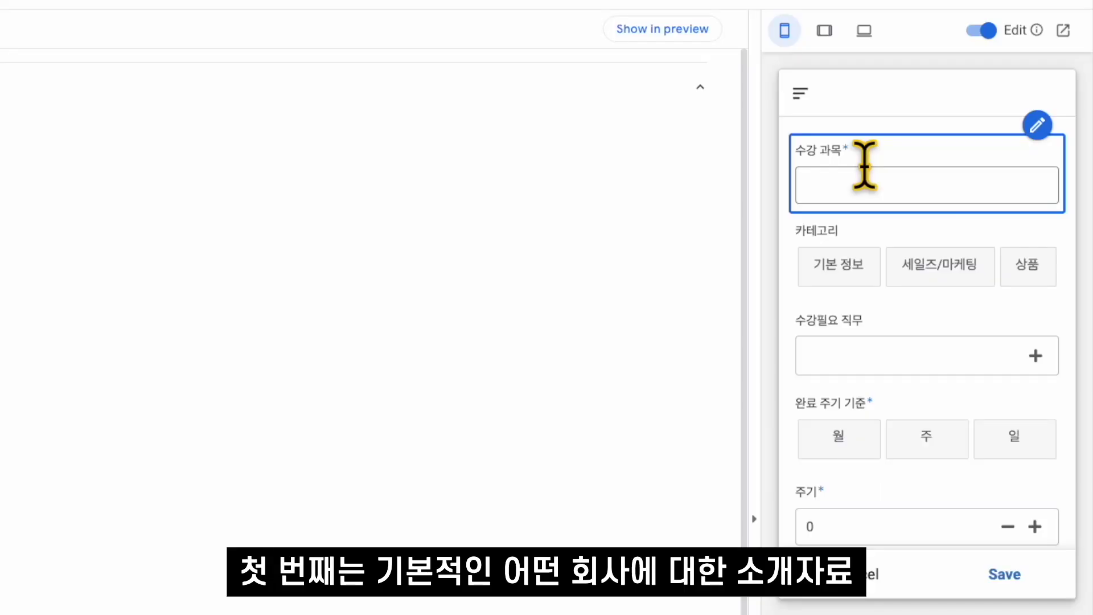
Step: In the previewed course form, enter 회사소개서 as the course, choose the 기본 정보 category and select all required job roles
left_click(876, 186)
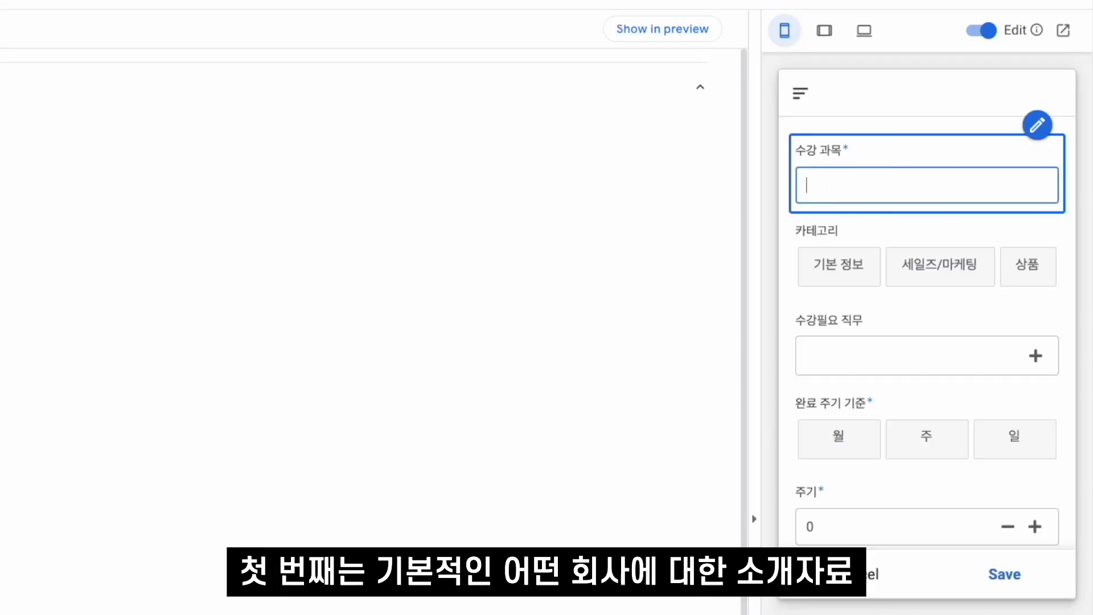
type("회사소개서")
left_click(860, 267)
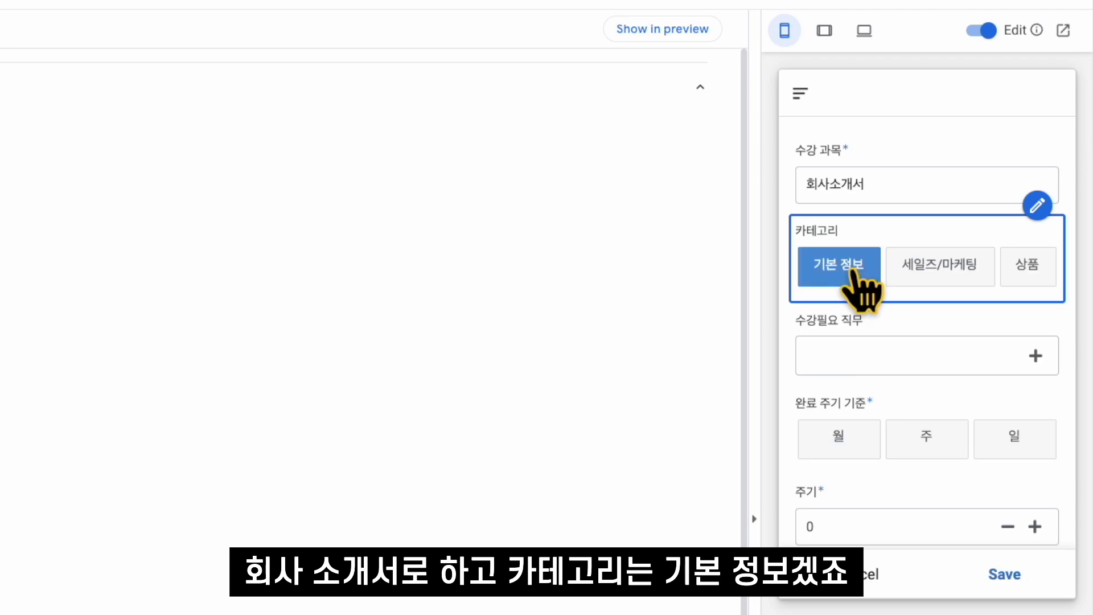
left_click(893, 369)
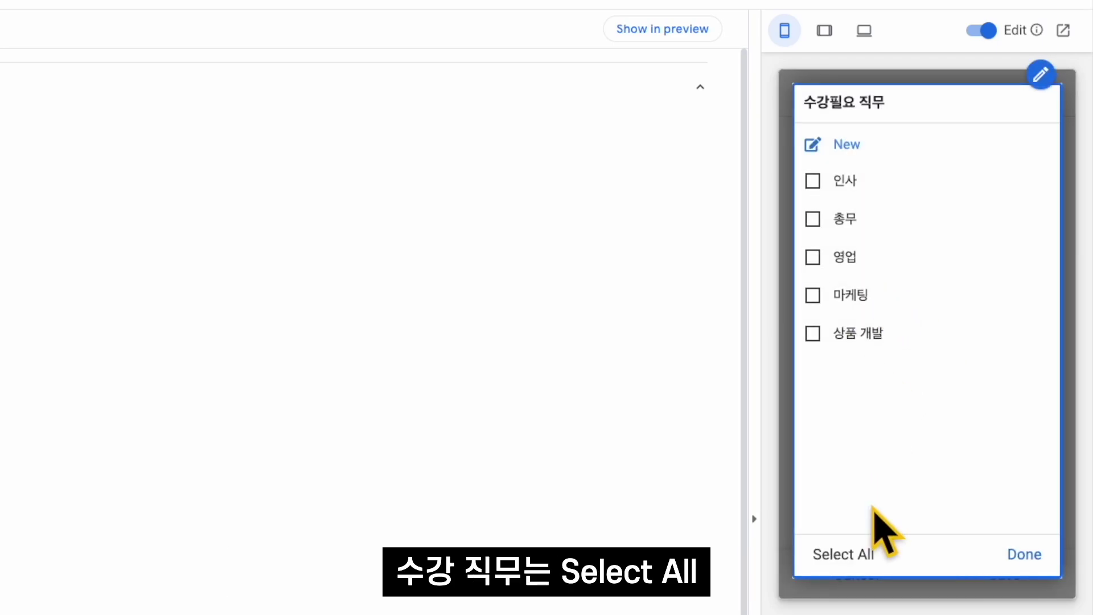
left_click(848, 555)
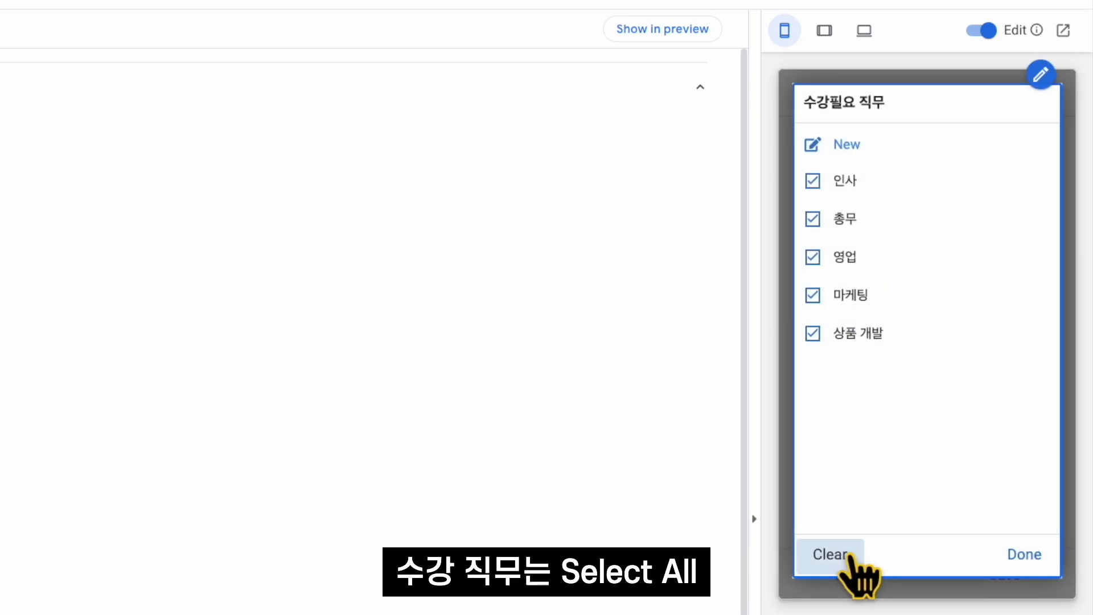
left_click(1023, 554)
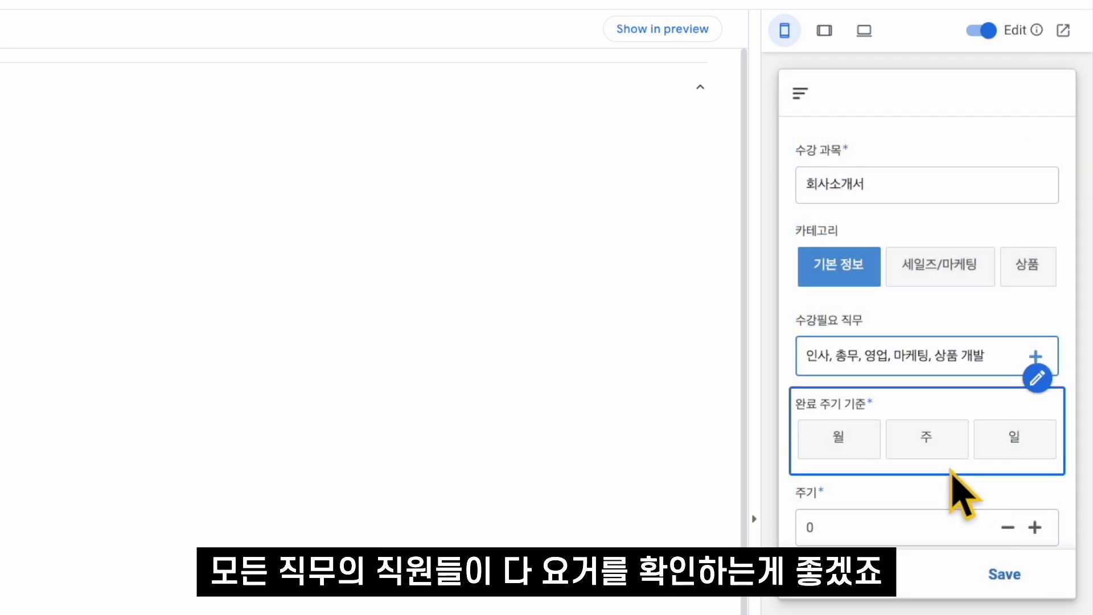
Step: Set the completion cycle basis to 주, the cycle to 1 and the detailed description to 회사에 대한 전반적인 소개 자료
left_click(913, 454)
scroll(910, 453, "down", 2)
left_click(900, 437)
type("1")
left_click(910, 476)
scroll(909, 474, "down", 3)
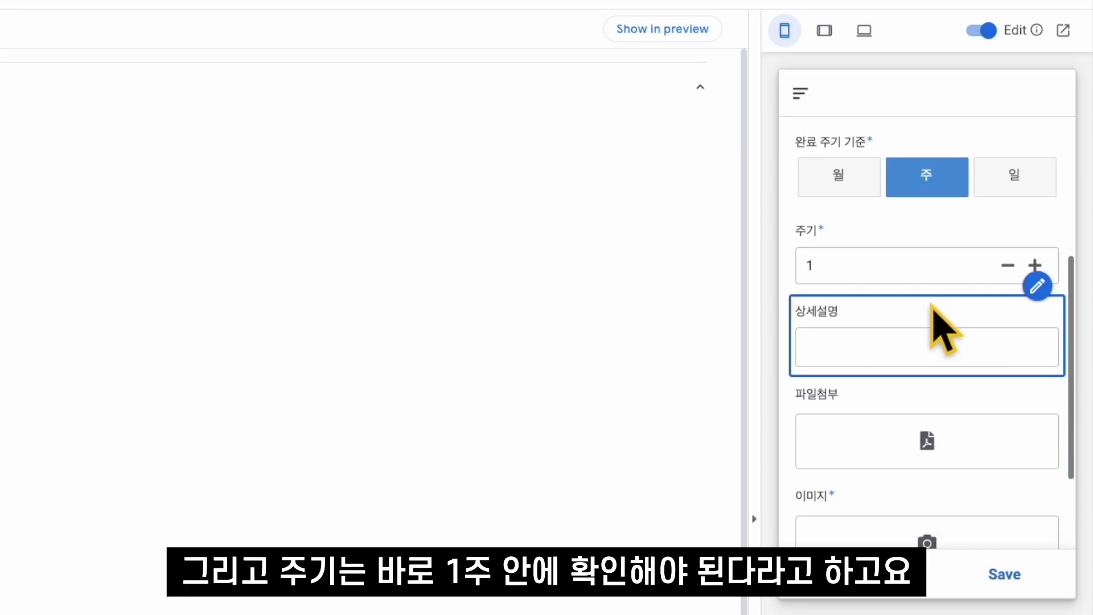
left_click(934, 345)
type("회사에 대한 전반적인 소개 자료")
Step: Attach the file 회사소개문서.docx and the clipboard image to the course entry
scroll(925, 413, "down", 3)
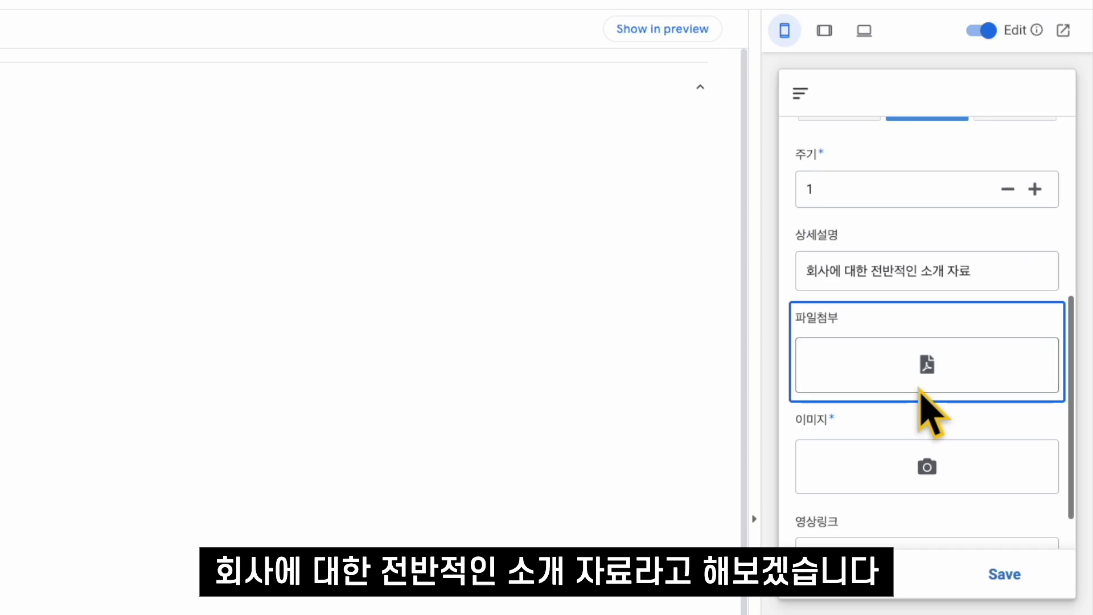
left_click(924, 401)
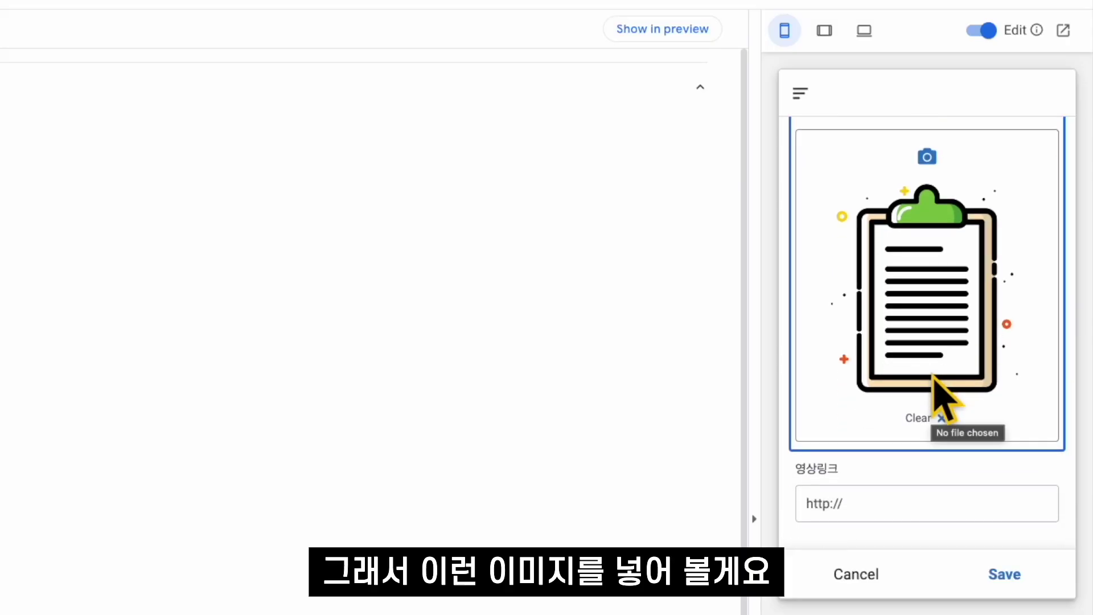
scroll(934, 377, "up", 3)
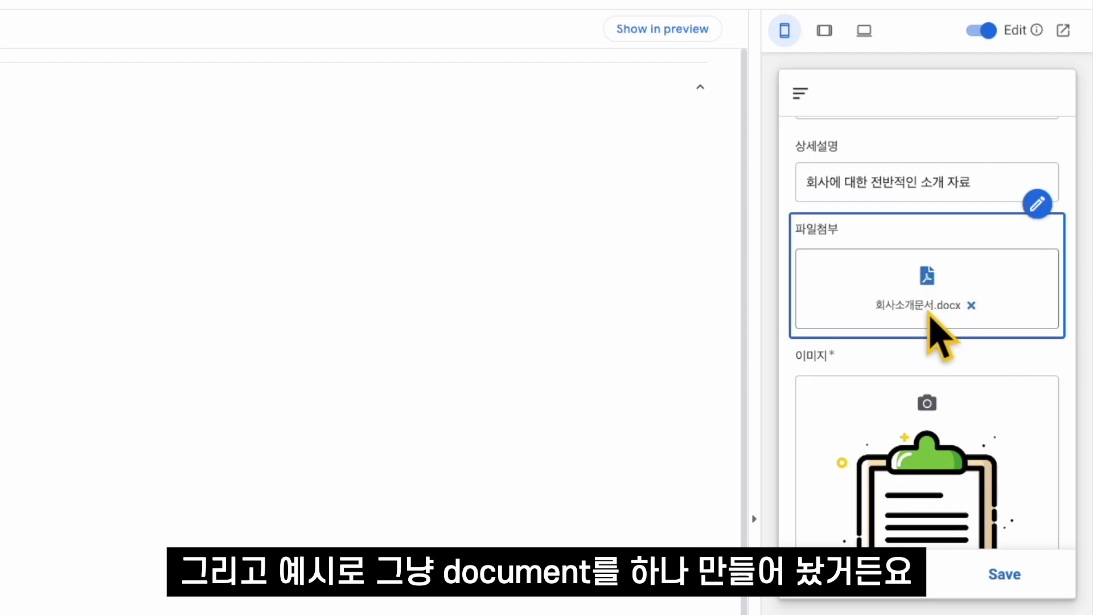
Step: Save the company introduction entry with its attached 회사소개문서.docx and clipboard image in the app preview
scroll(947, 335, "down", 4)
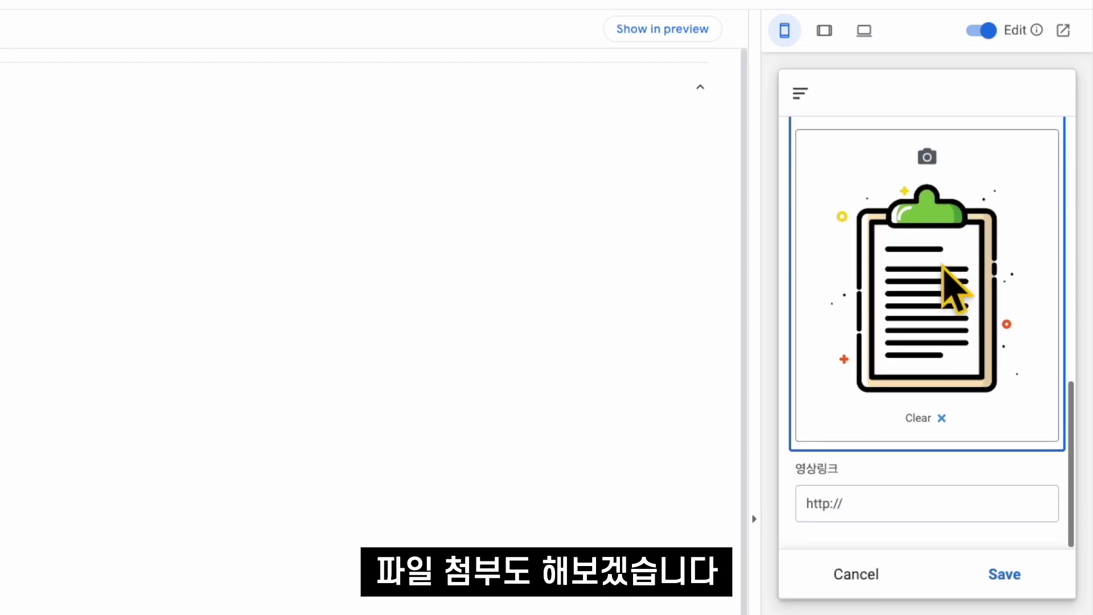
left_click(1006, 572)
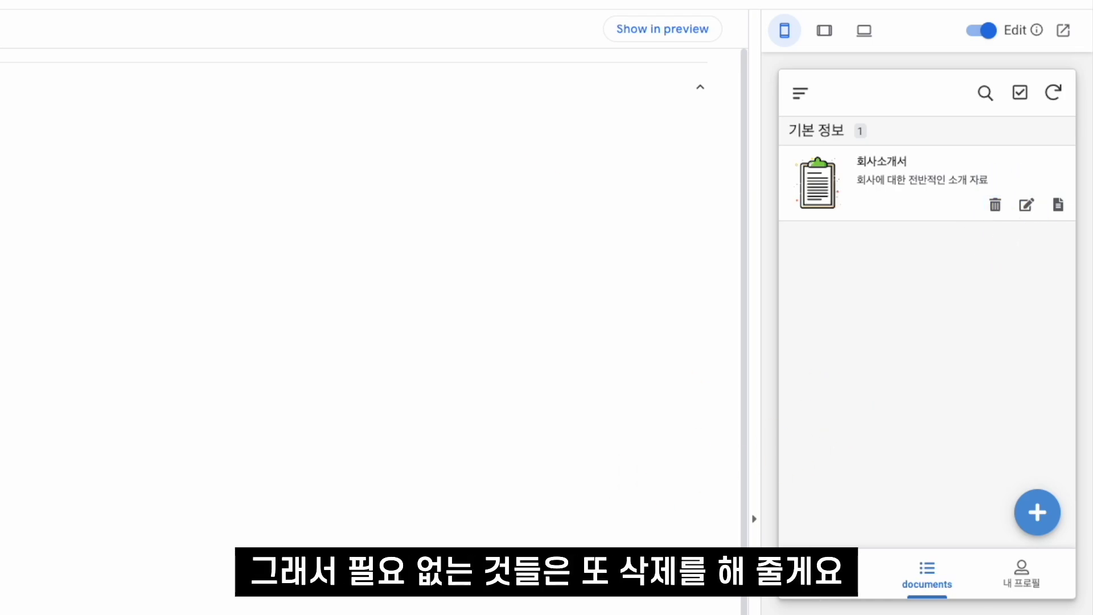
scroll(370, 285, "down", 2)
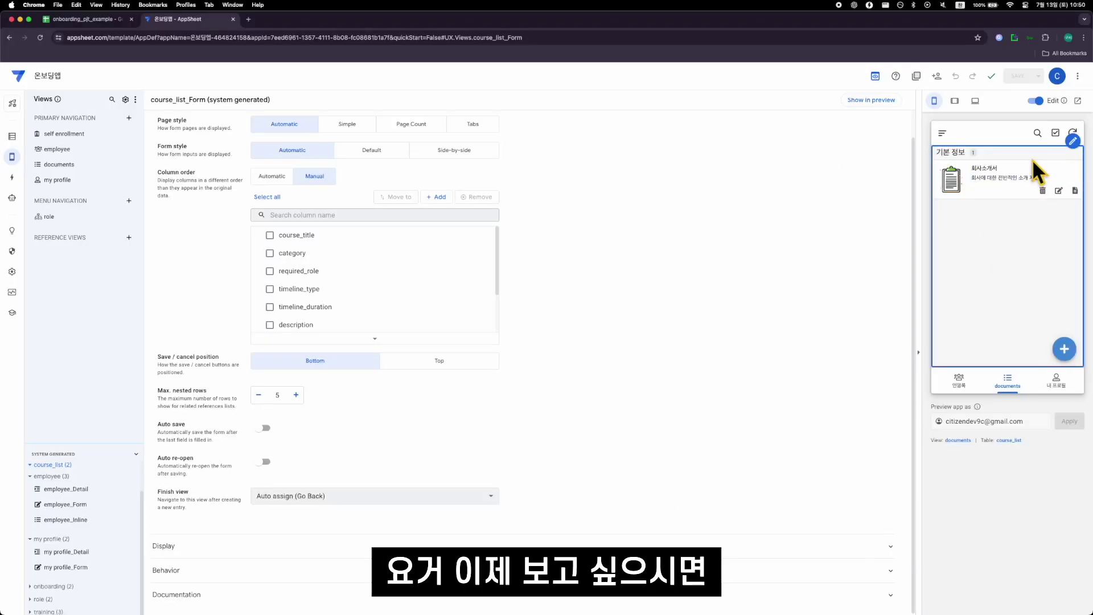
Step: In the documents view's settings, switch the action bar's actions to manual and remove Delete and Edit
left_click(1072, 140)
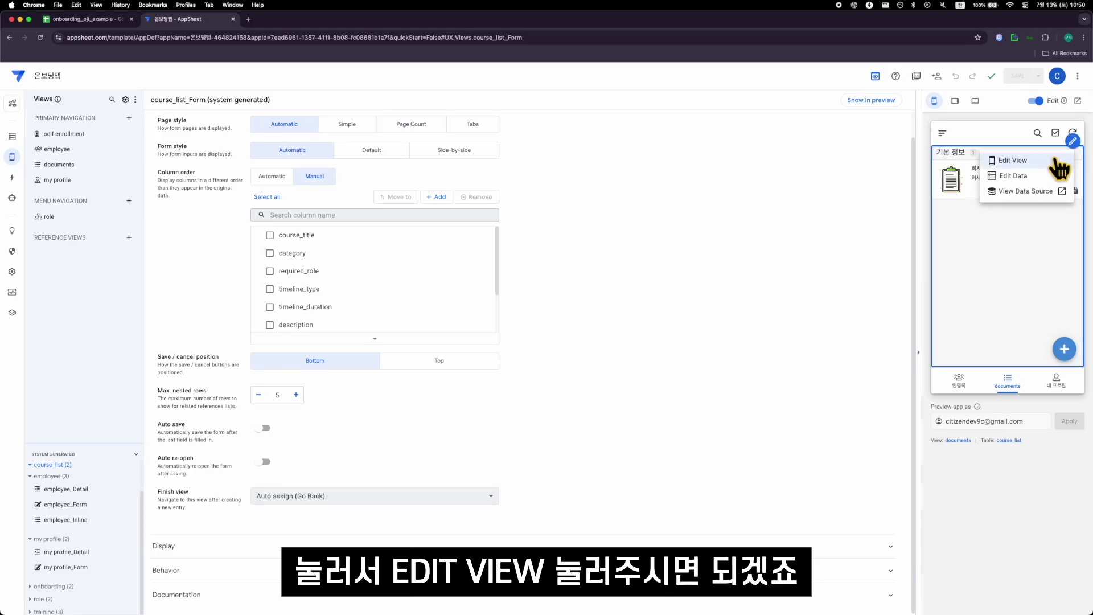
left_click(1059, 165)
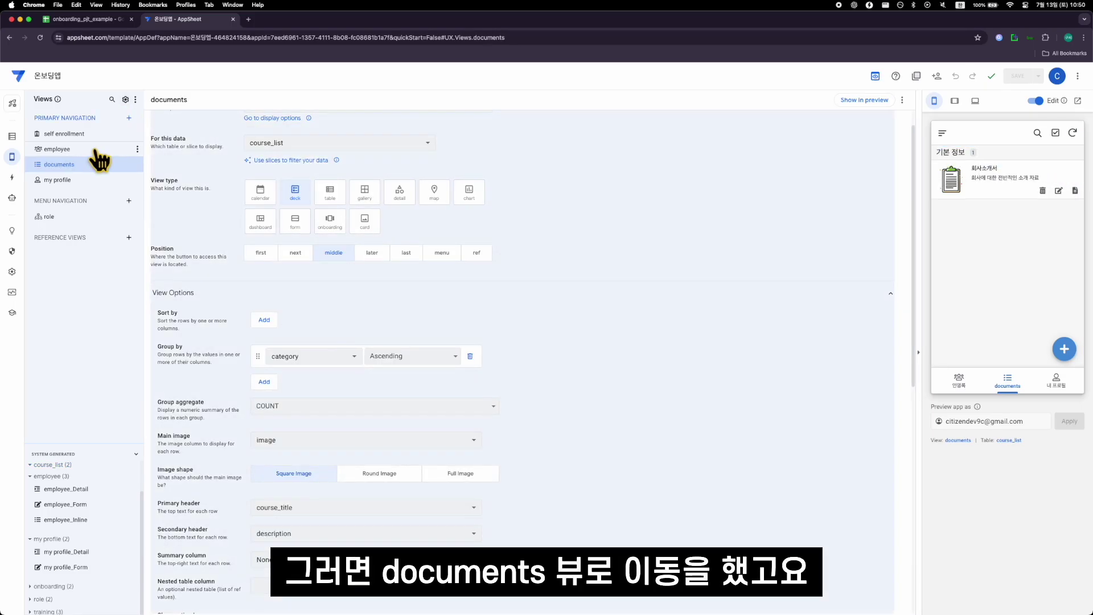
scroll(547, 356, "down", 10)
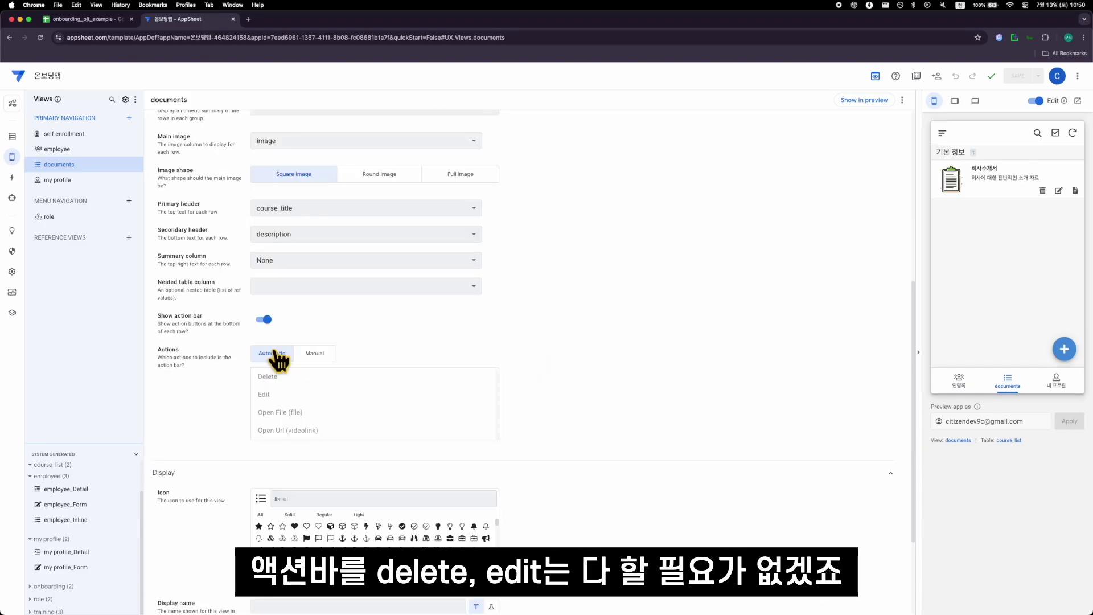
left_click(308, 354)
left_click(271, 412)
left_click(279, 430)
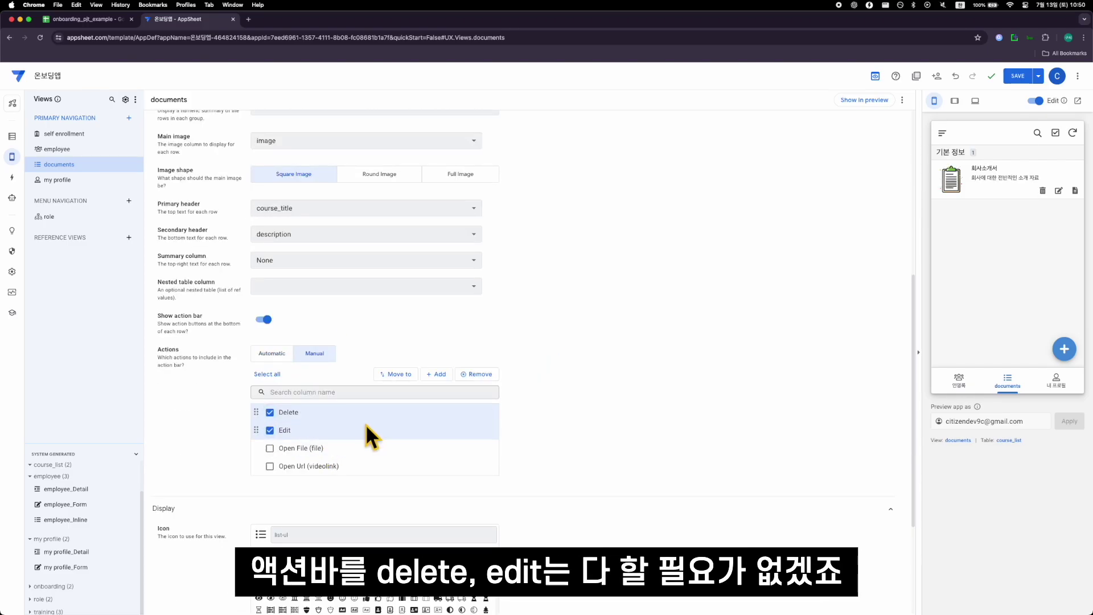
left_click(476, 374)
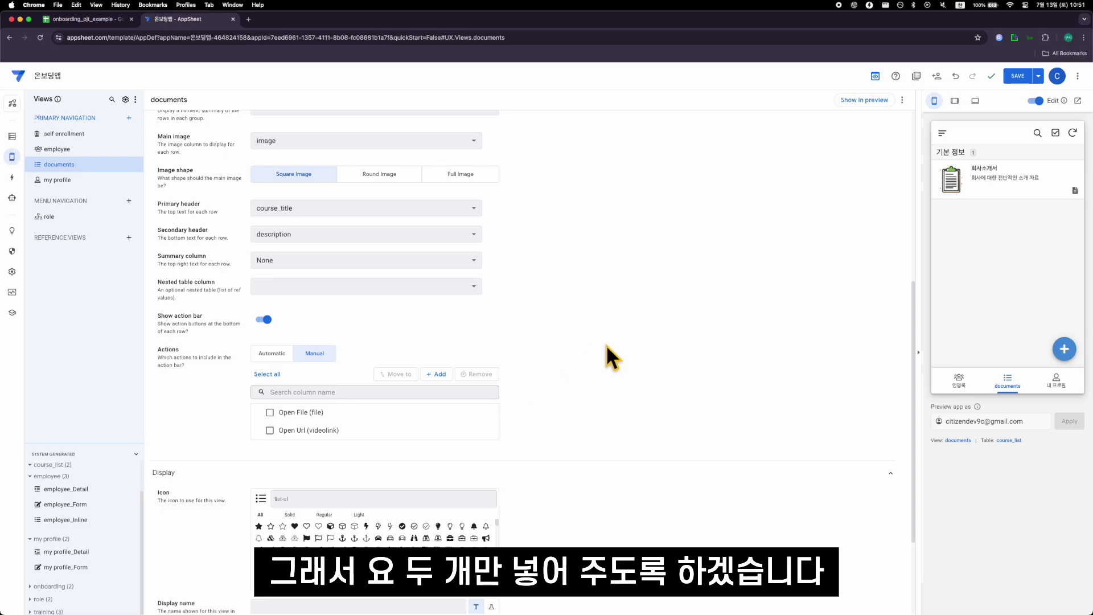
scroll(701, 310, "down", 2)
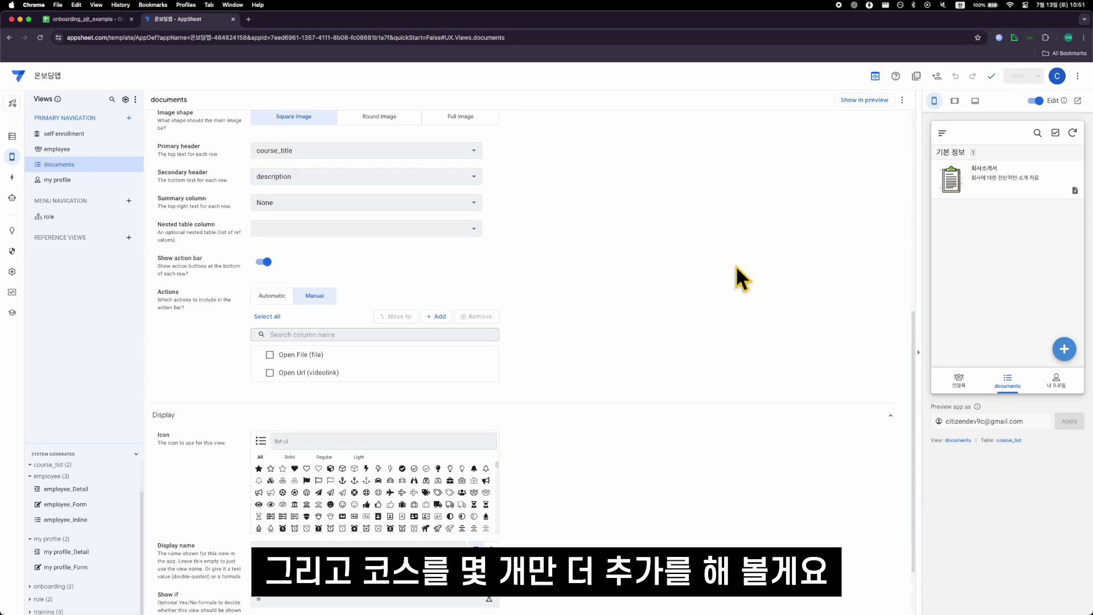
Step: Start a new course entry in the preview titled "회사 툴 사용 방법" and assign it the category 기본 정보
left_click(1063, 348)
type("회사 툴")
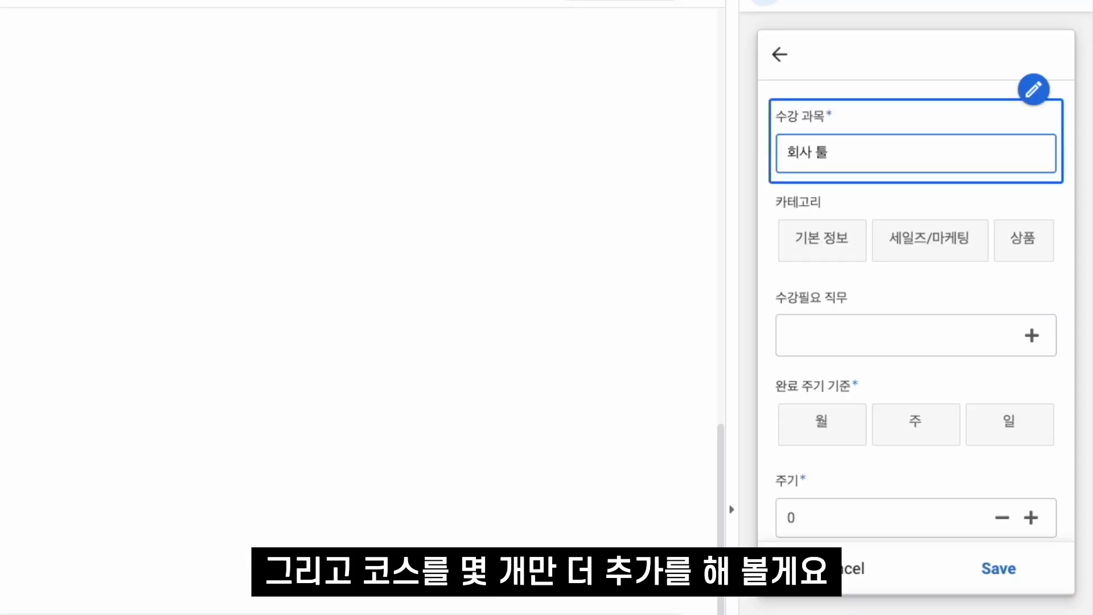
type(" 상용 방버ㅂ")
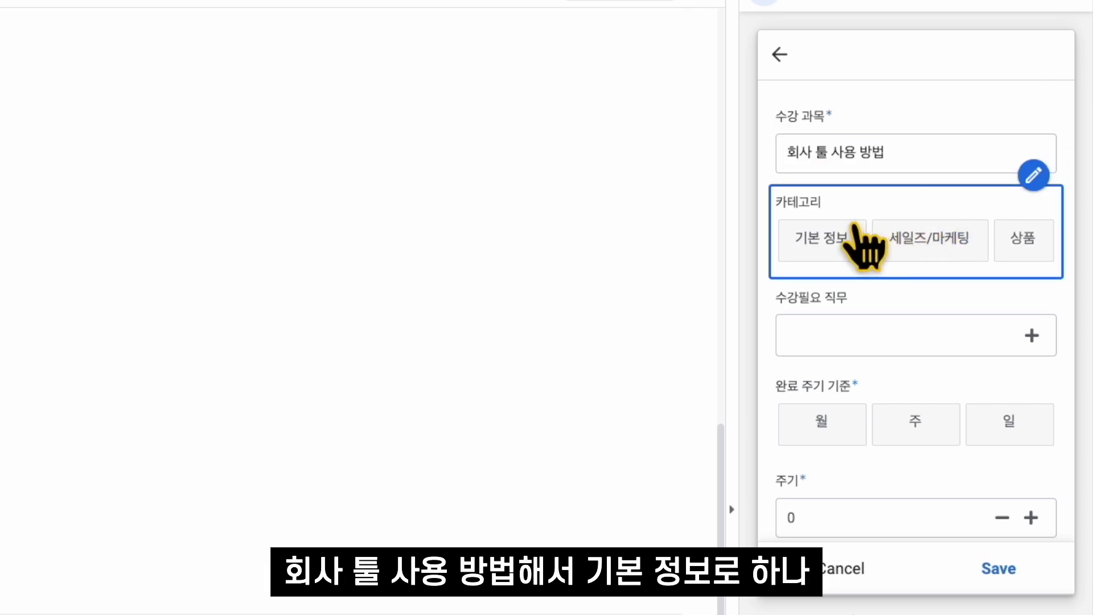
left_click(848, 239)
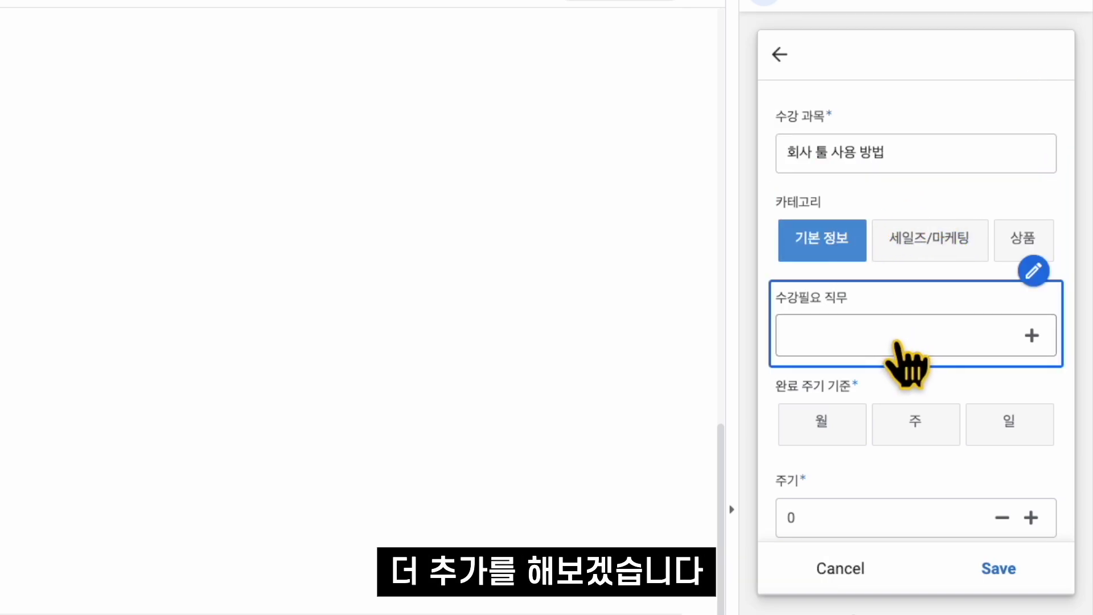
Step: Make the course required for all job roles and set its completion period to 2 with the unit 주
left_click(826, 336)
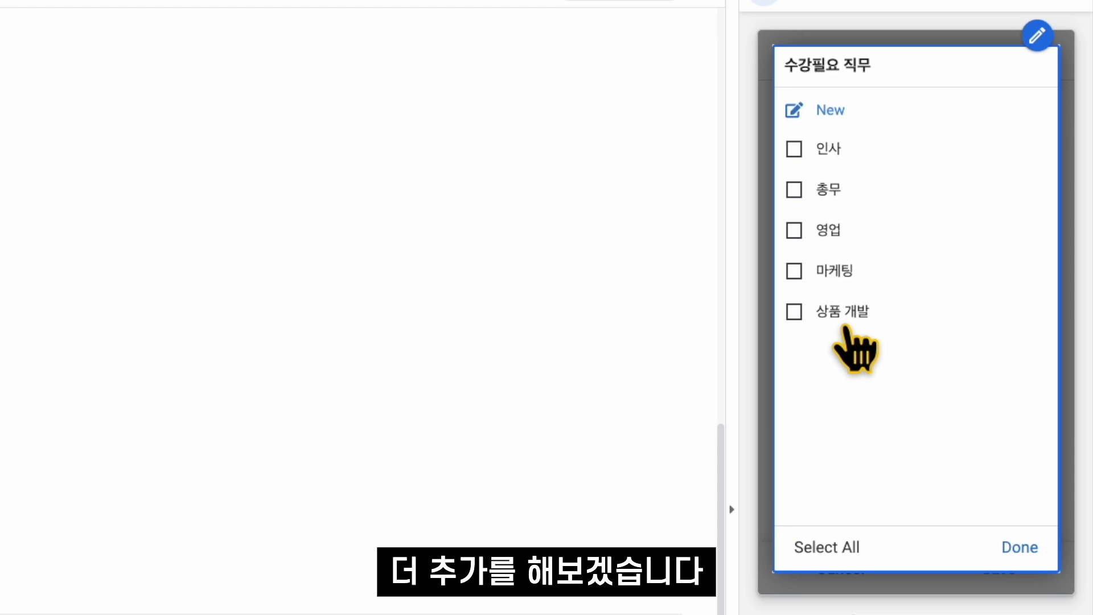
left_click(818, 543)
left_click(1014, 547)
left_click(894, 425)
scroll(891, 373, "down", 1)
left_click(1032, 458)
left_click(1032, 459)
Step: Enter the description "사내 사용툴에 대한 상세한 가이드 모음집" and upload the 21 KB gear-and-wrench PNG as the course image
scroll(968, 410, "down", 2)
left_click(873, 399)
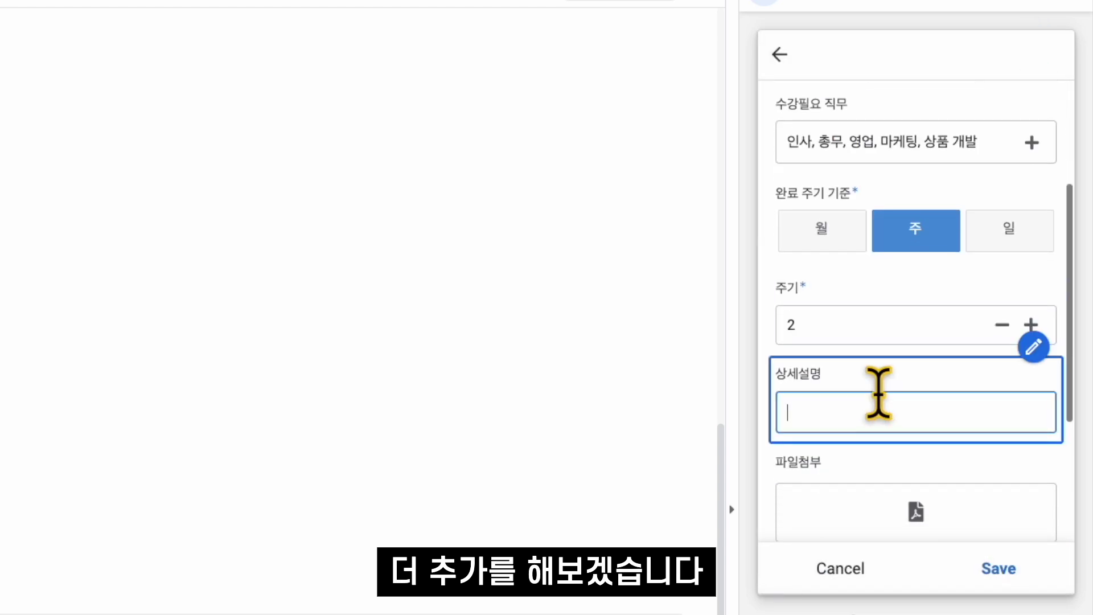
type("사내 사용툴에 대한 상세한 가이드 모음집")
scroll(915, 399, "down", 2)
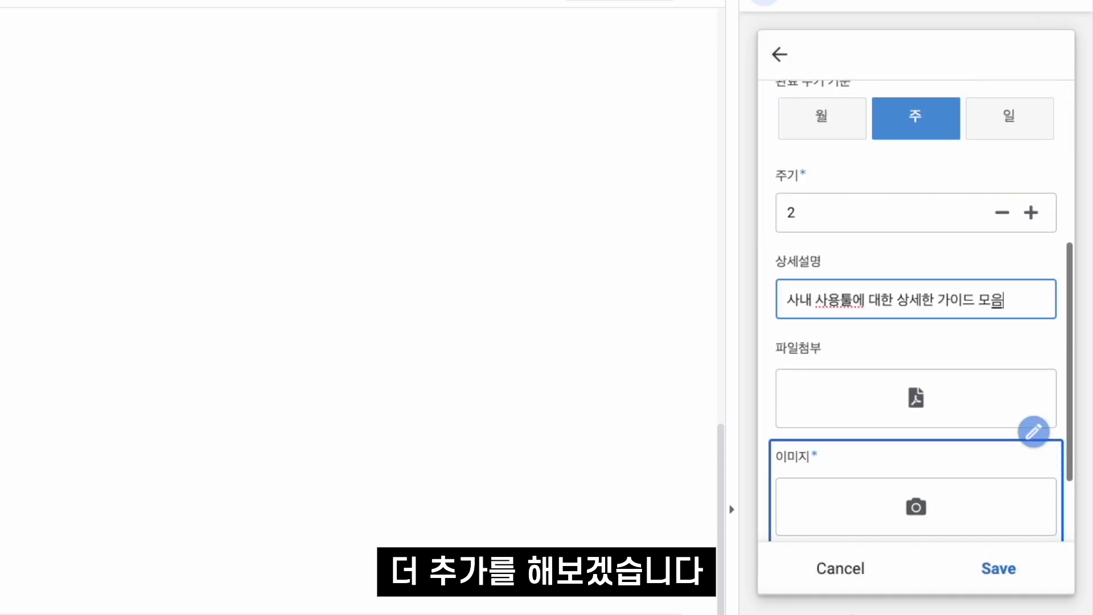
scroll(915, 398, "down", 2)
left_click(914, 393)
double_click(148, 447)
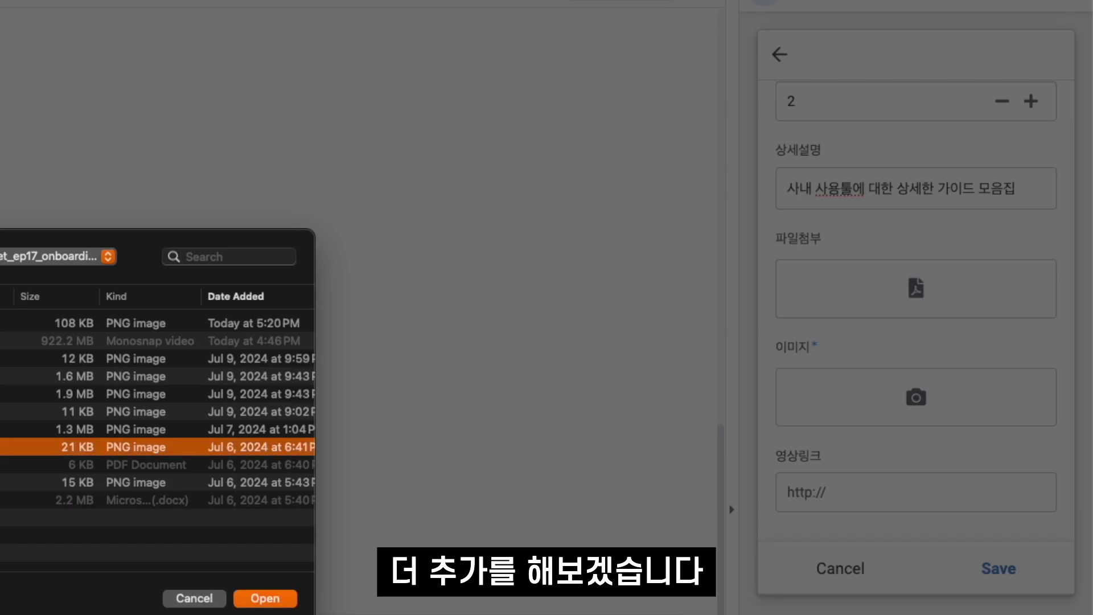
Step: Fill in the 영상링크 field with a YouTube video URL and save the course entry
scroll(996, 471, "down", 5)
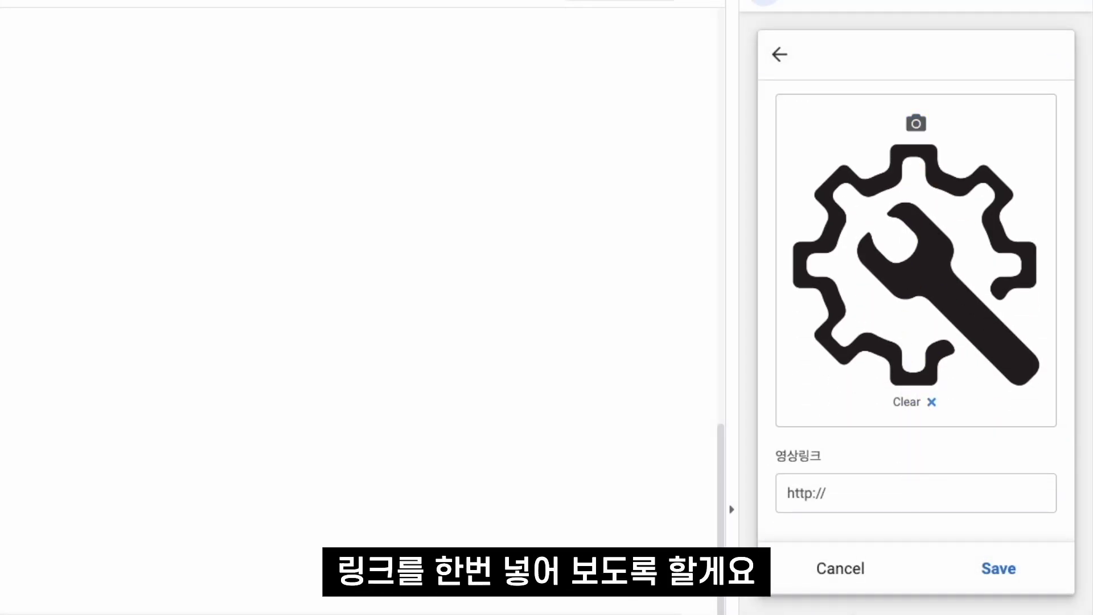
left_click(937, 496)
type("https://www.youtube.com/watch?v=EkrnTvSryyo&t=129s")
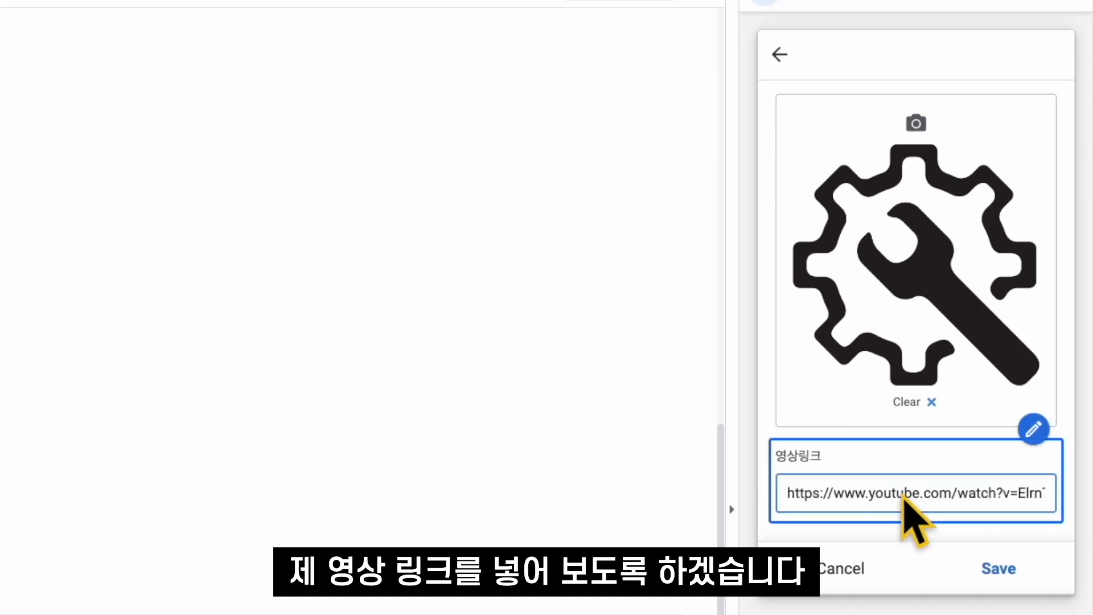
left_click(999, 568)
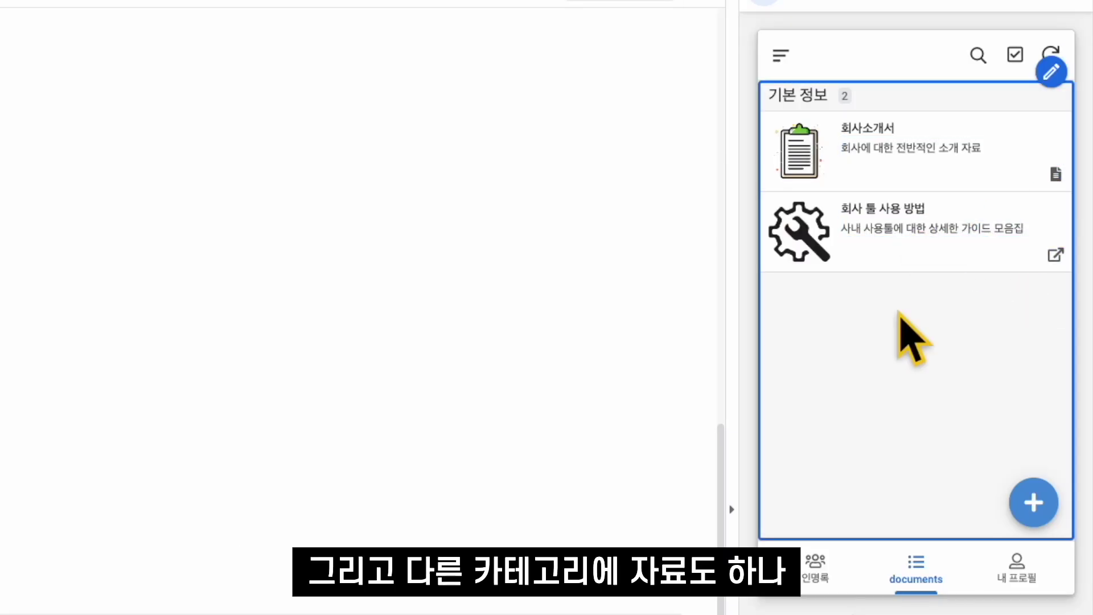
Step: Start another course entry titled "세일즈 상품 가이드" and assign it the category 세일즈/마케팅
left_click(1023, 504)
type("세일즈상품 개")
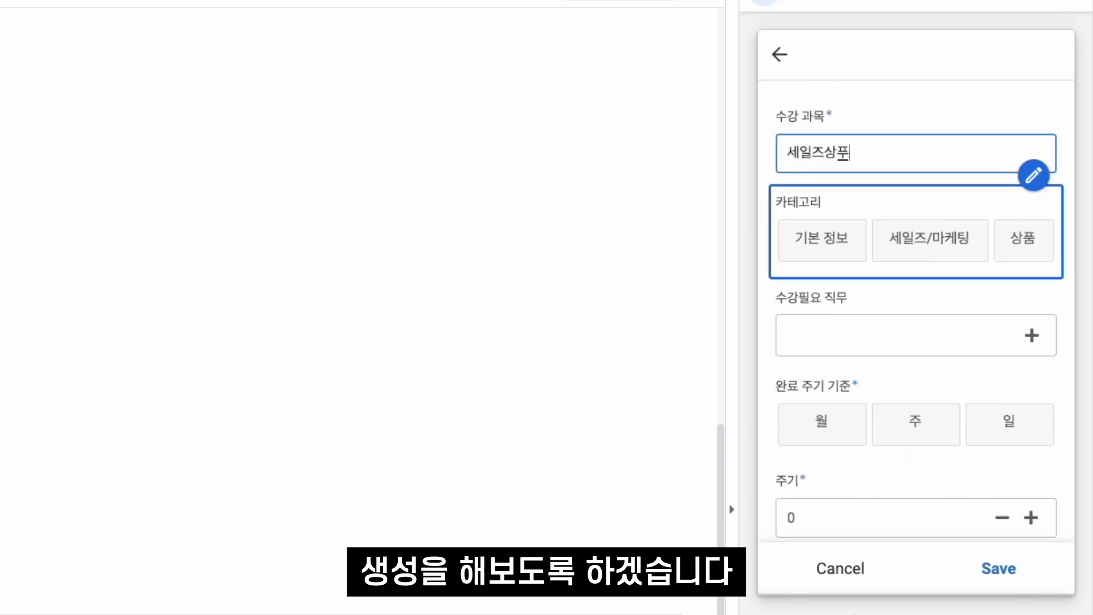
type("이드")
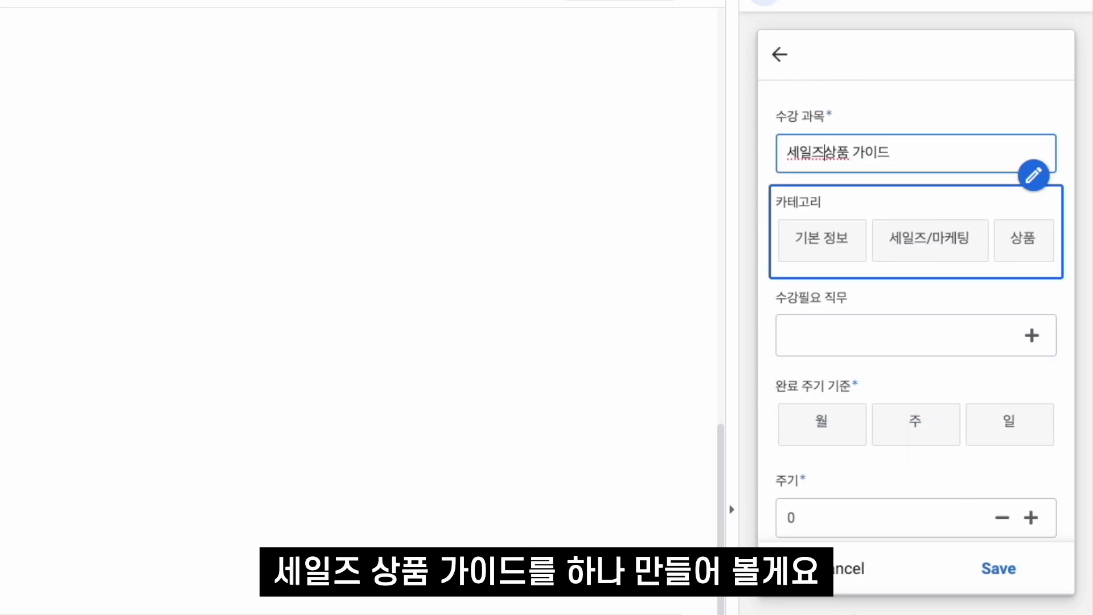
left_click(899, 254)
Step: Make the sales guide required for the roles 영업 and 마케팅, with a completion period of 1 in the unit 월
scroll(891, 294, "down", 1)
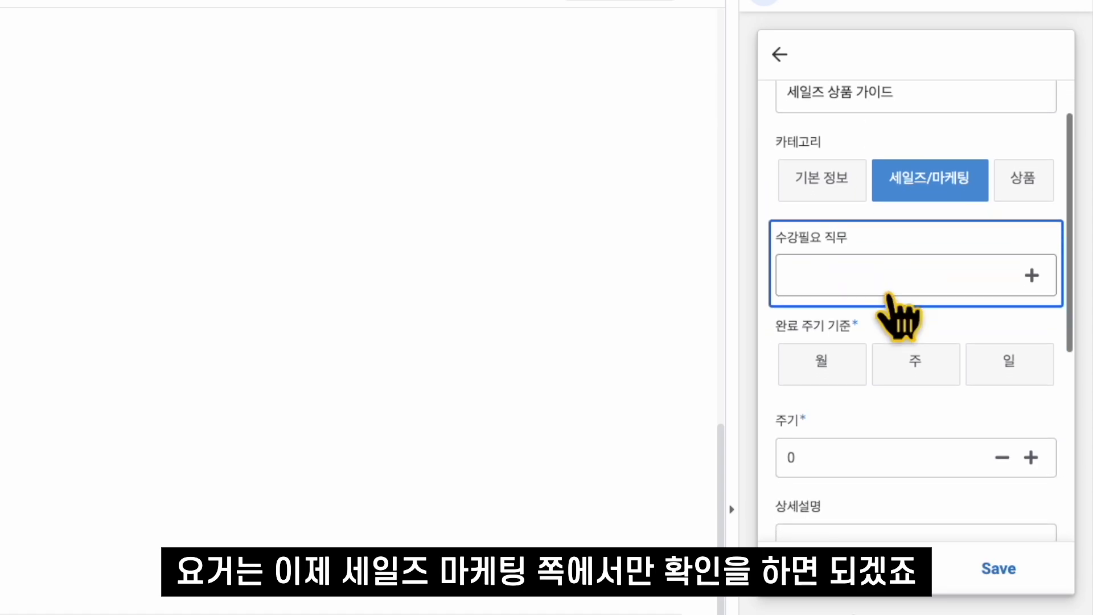
left_click(887, 293)
left_click(886, 283)
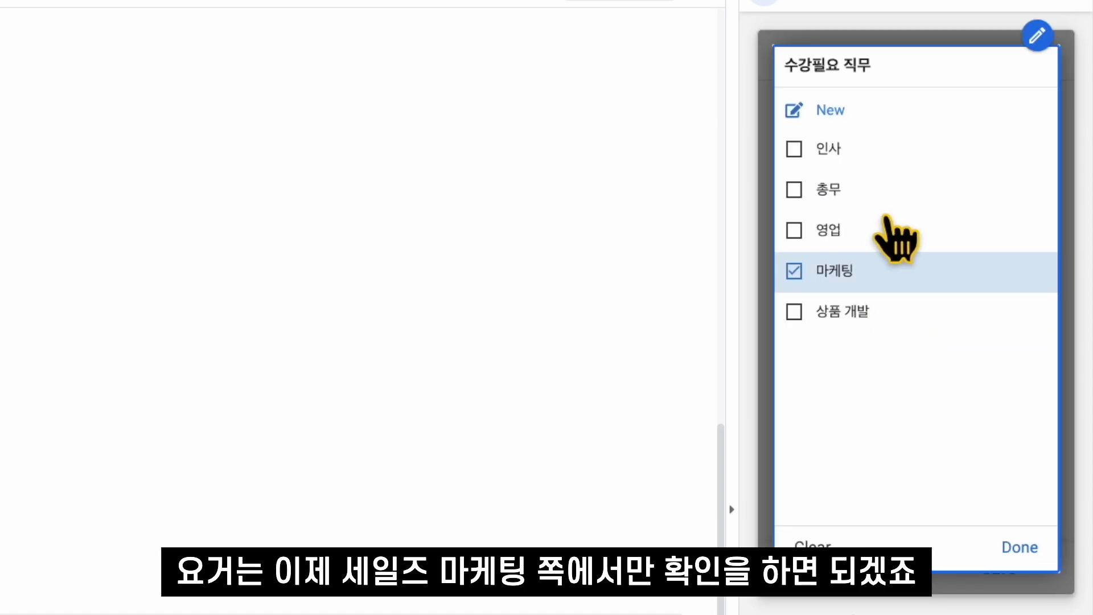
left_click(885, 228)
left_click(1017, 547)
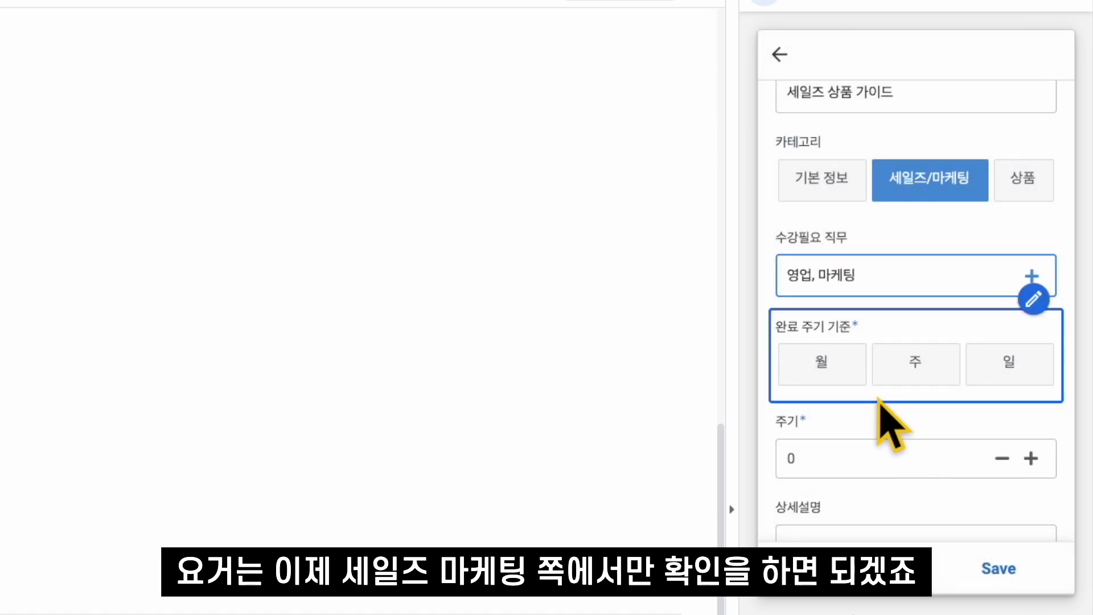
left_click(836, 364)
left_click(858, 452)
type("1")
Step: Enter the description "자사 상품 설명 및 세일즈 프로세스 설명 자료" and attach the file 회사소개문서.docx
scroll(862, 433, "down", 2)
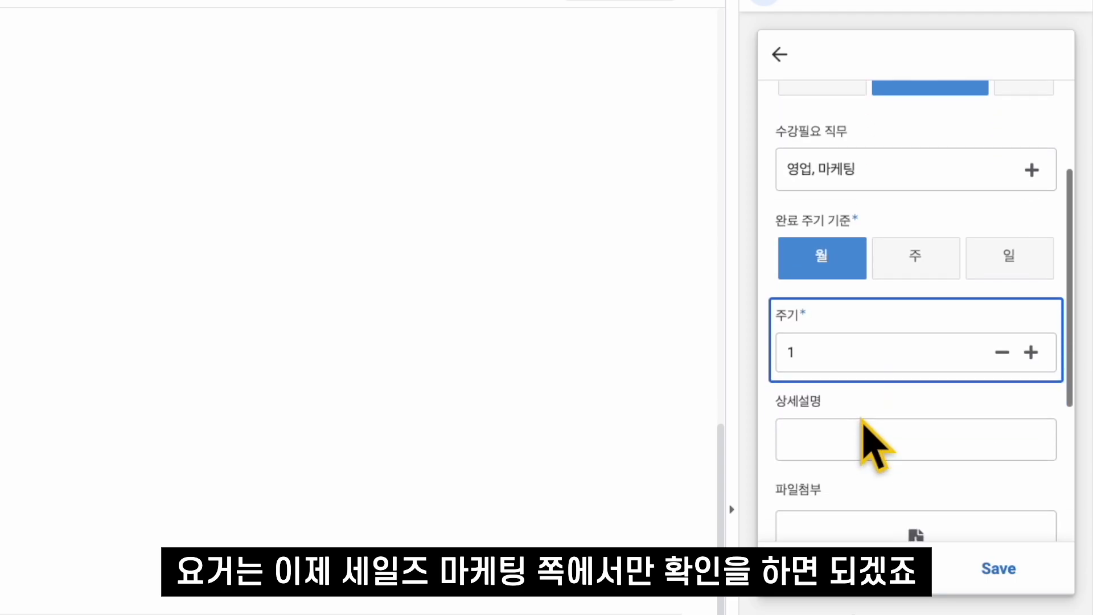
left_click(862, 430)
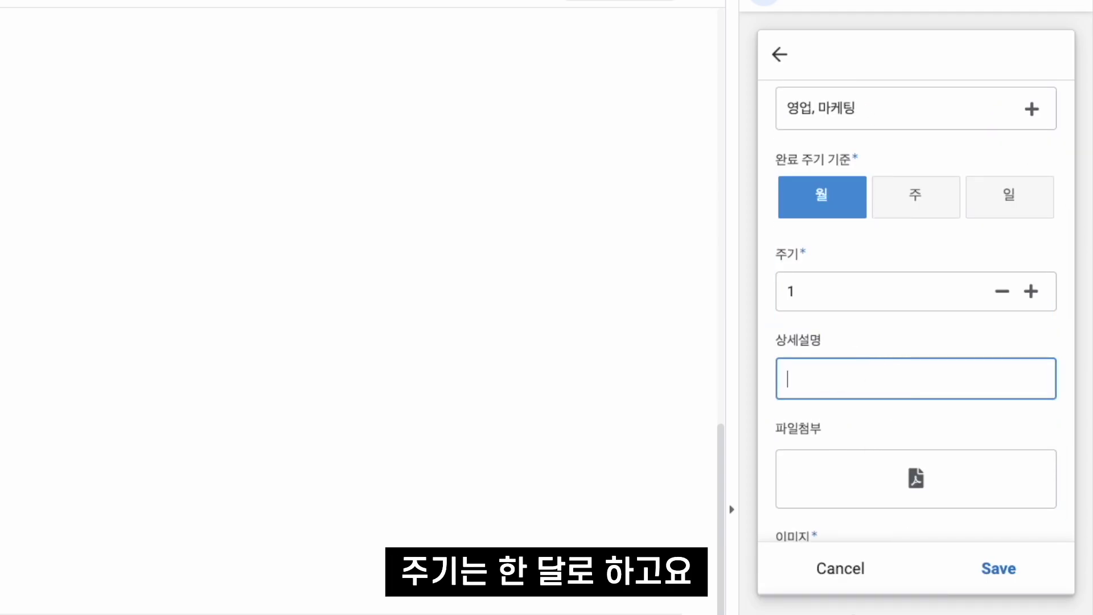
type("자사 상품 설명 및 세일즈 프로세스 설명 자료")
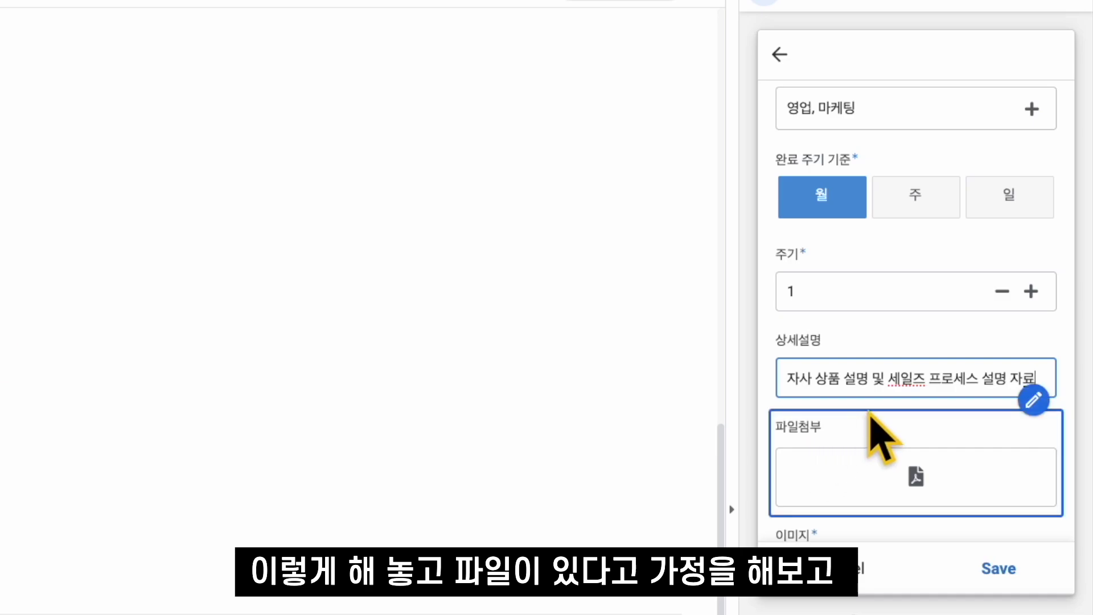
scroll(917, 444, "down", 2)
left_click(915, 413)
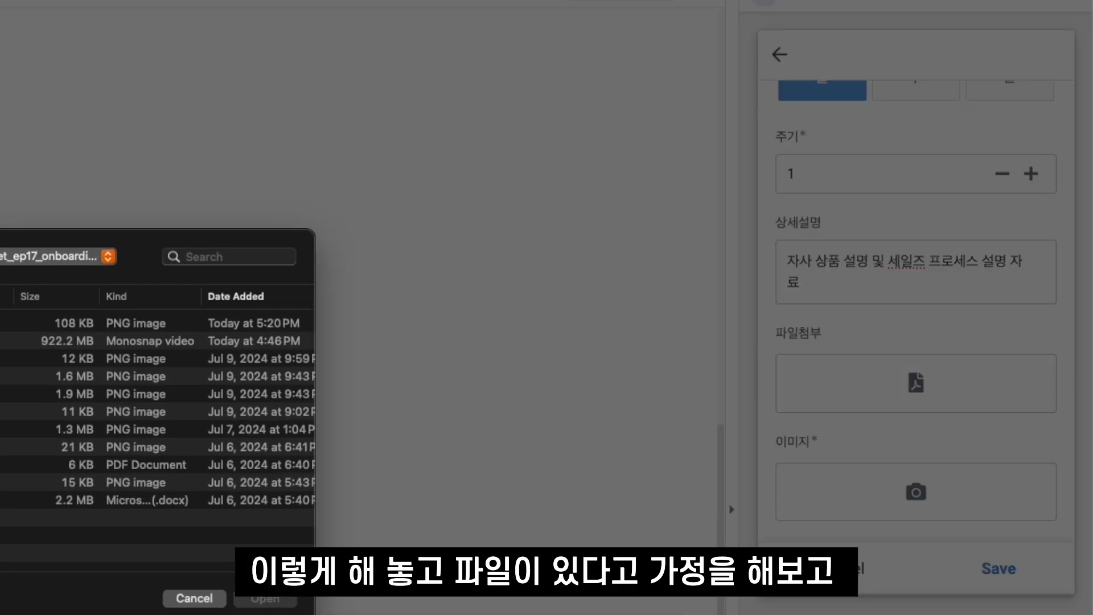
double_click(147, 500)
Step: Upload the open-book PNG as the sales guide's image and save the entry
scroll(932, 405, "down", 2)
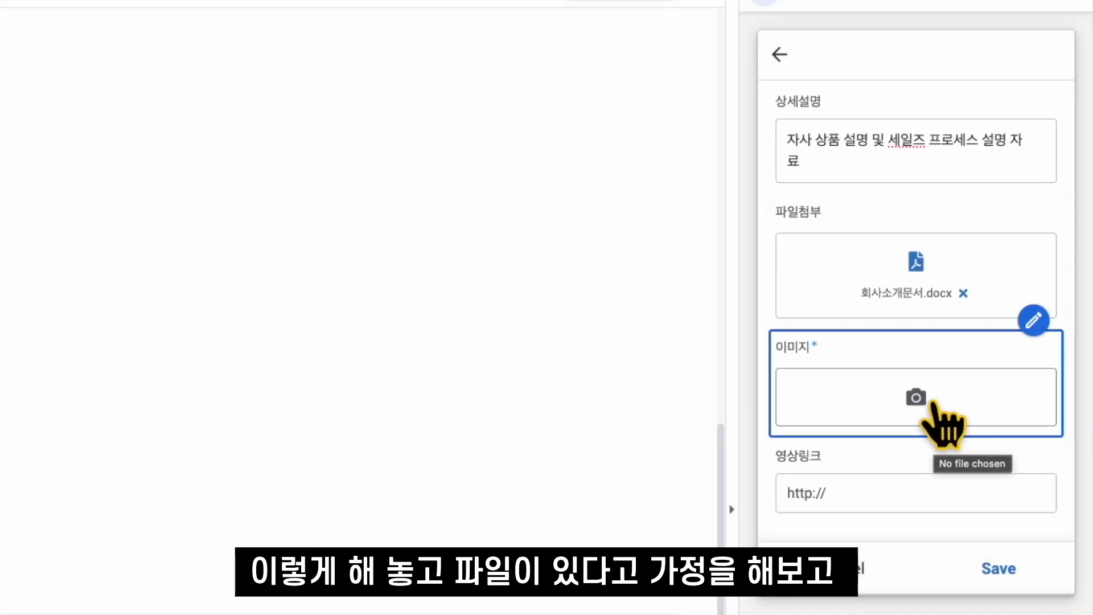
left_click(917, 402)
double_click(3, 410)
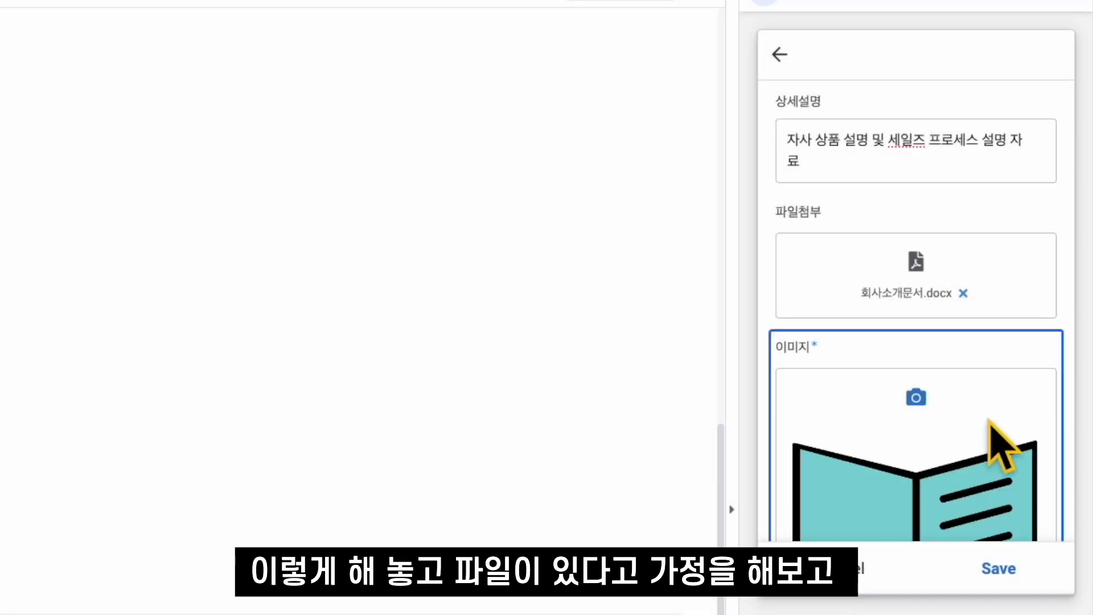
scroll(979, 432, "down", 5)
left_click(993, 569)
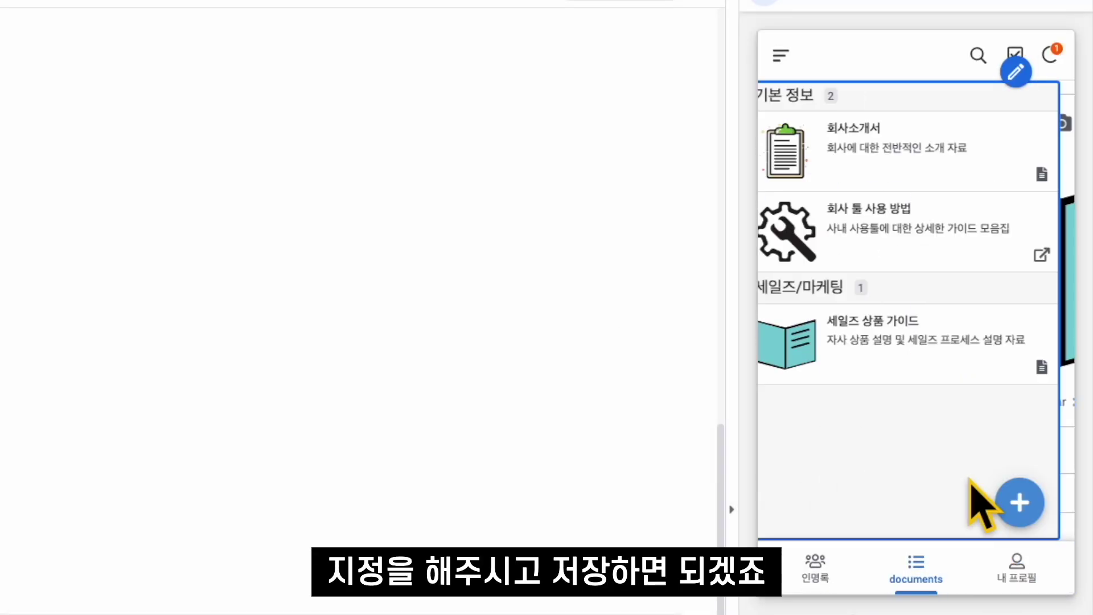
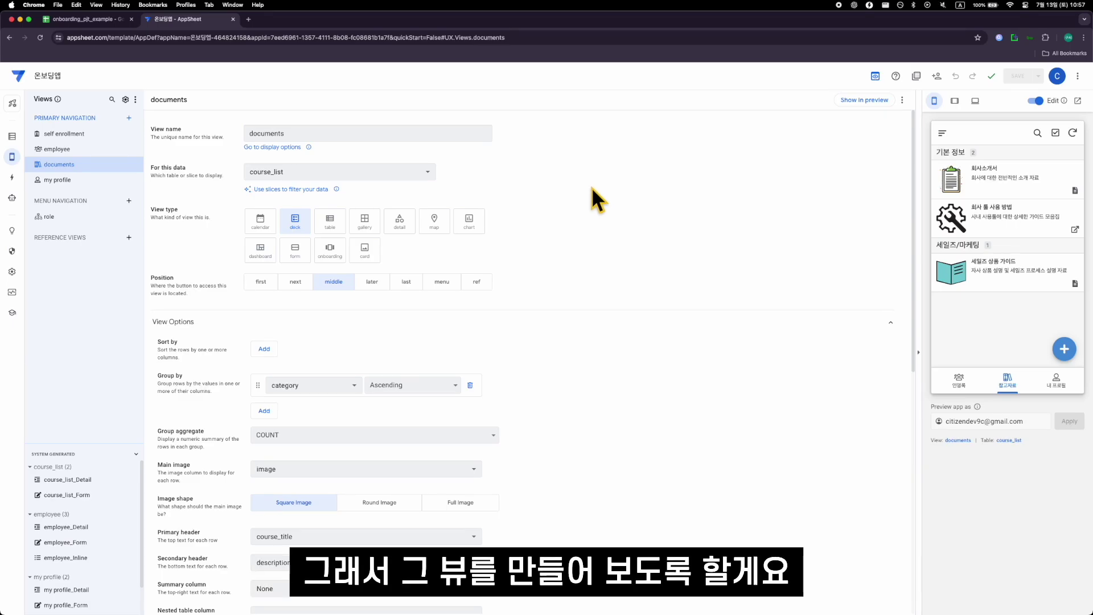
Step: Create a new primary navigation view named "my courses" and set its view type to dashboard
left_click(146, 128)
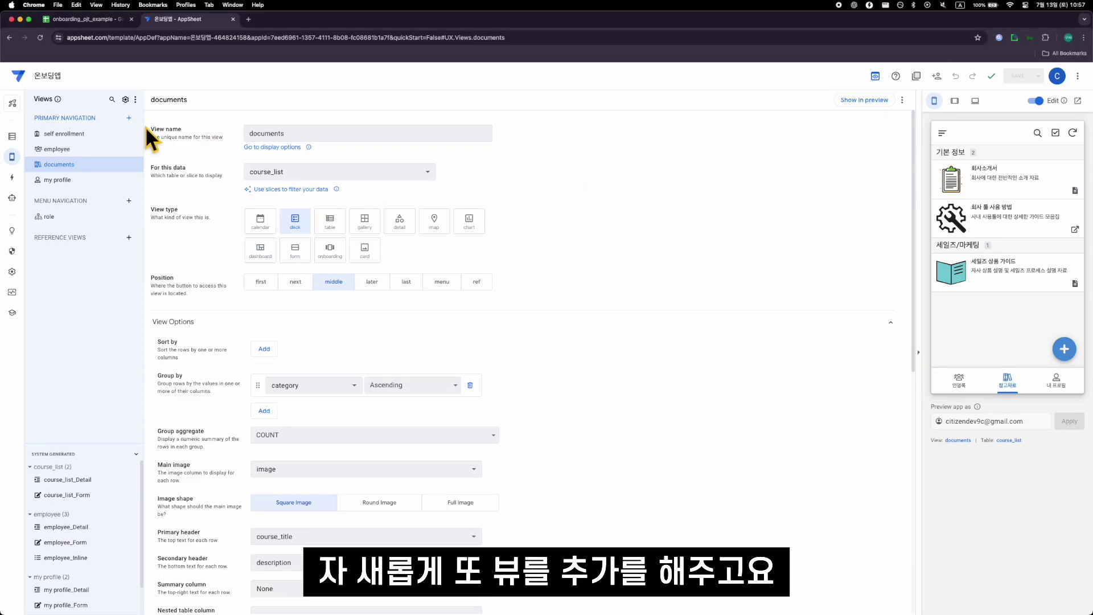
left_click(129, 117)
left_click(429, 403)
triple_click(368, 133)
type("my")
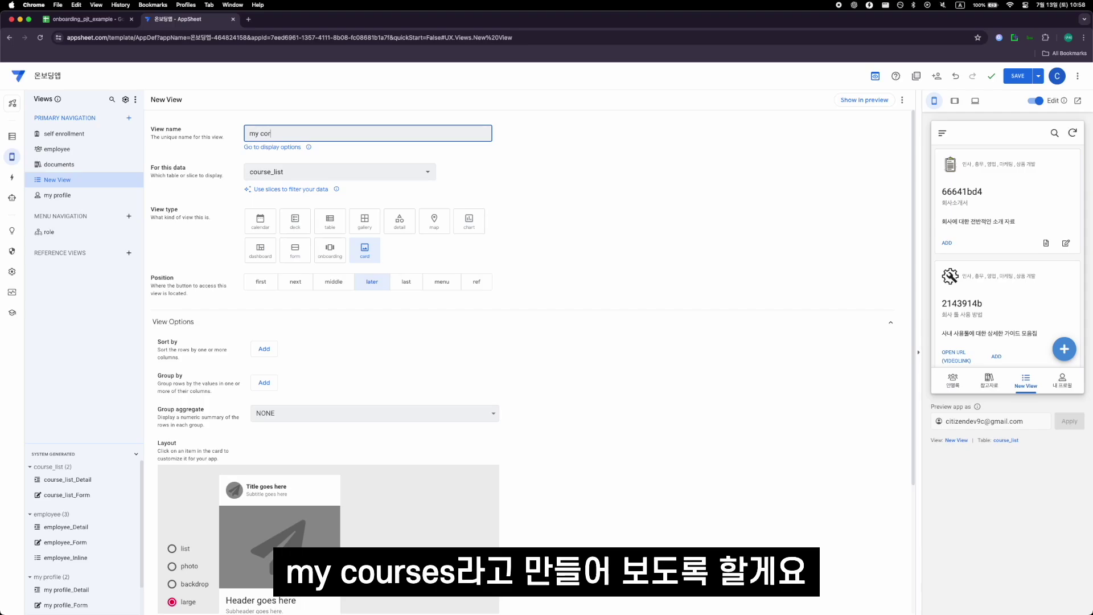
type(" courses")
left_click(259, 254)
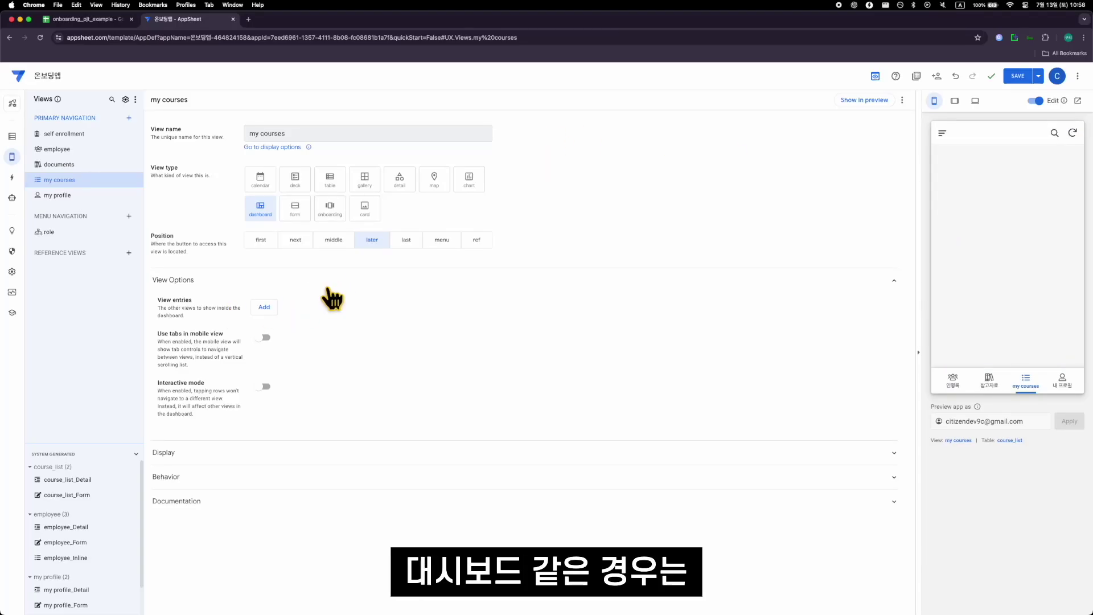
left_click(348, 283)
left_click(351, 286)
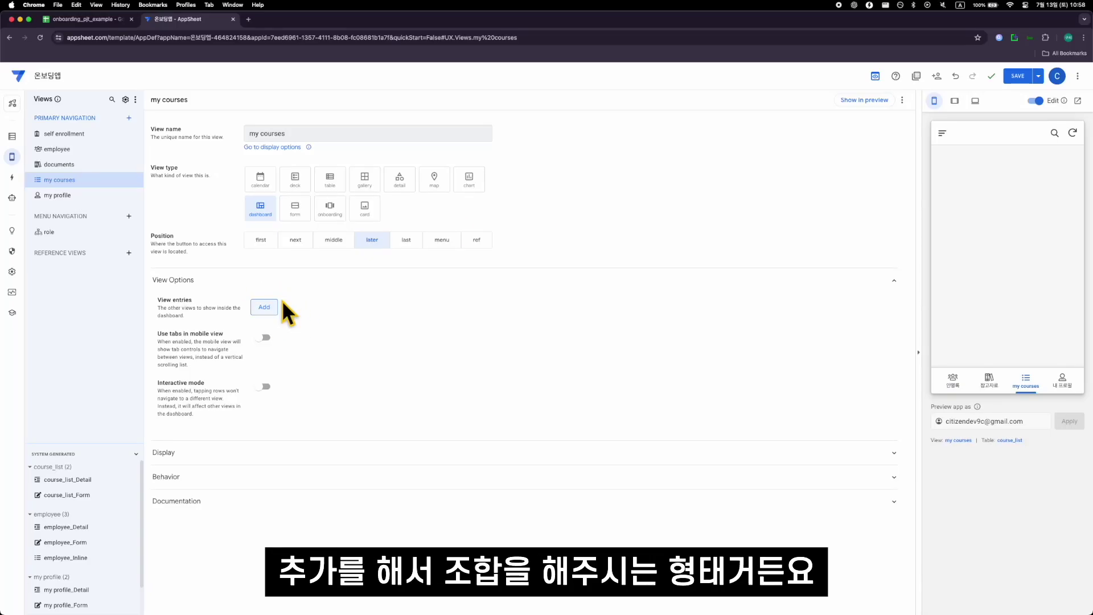
left_click(263, 307)
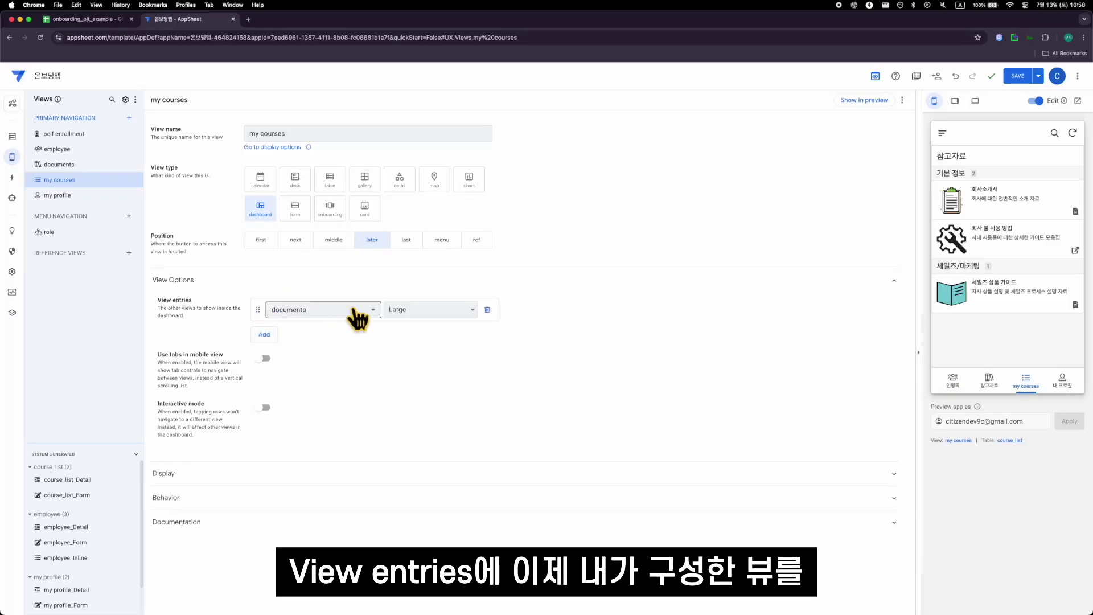
left_click(487, 310)
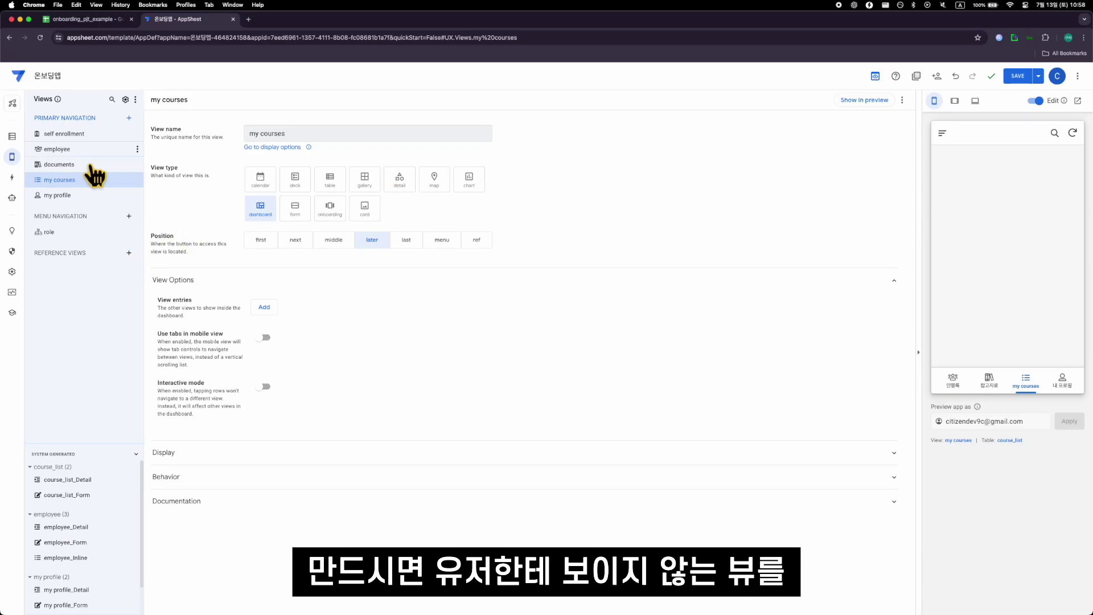
Step: Create a new reference view named "assigned"
left_click(128, 254)
left_click(426, 402)
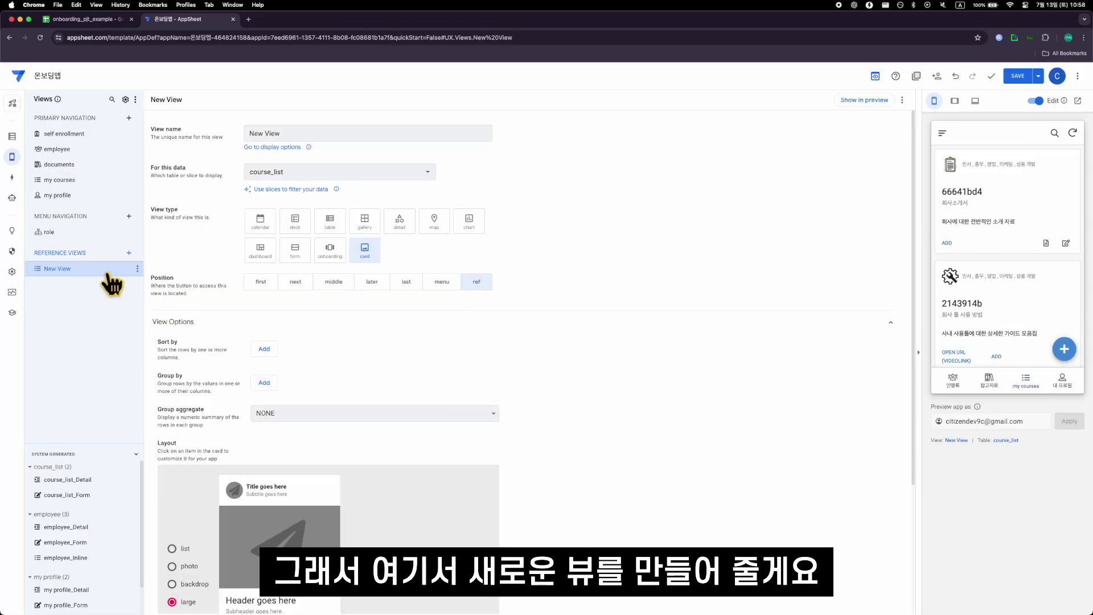
triple_click(312, 137)
type("assigned")
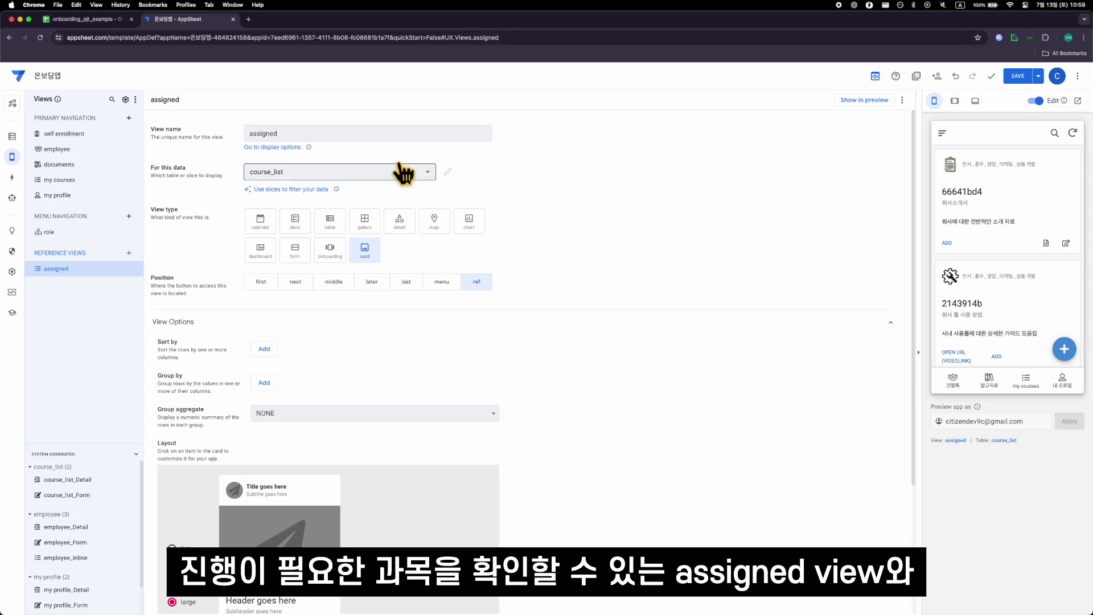
Step: Create another reference view named "completed", keeping course_list as its data source
left_click(129, 252)
left_click(427, 402)
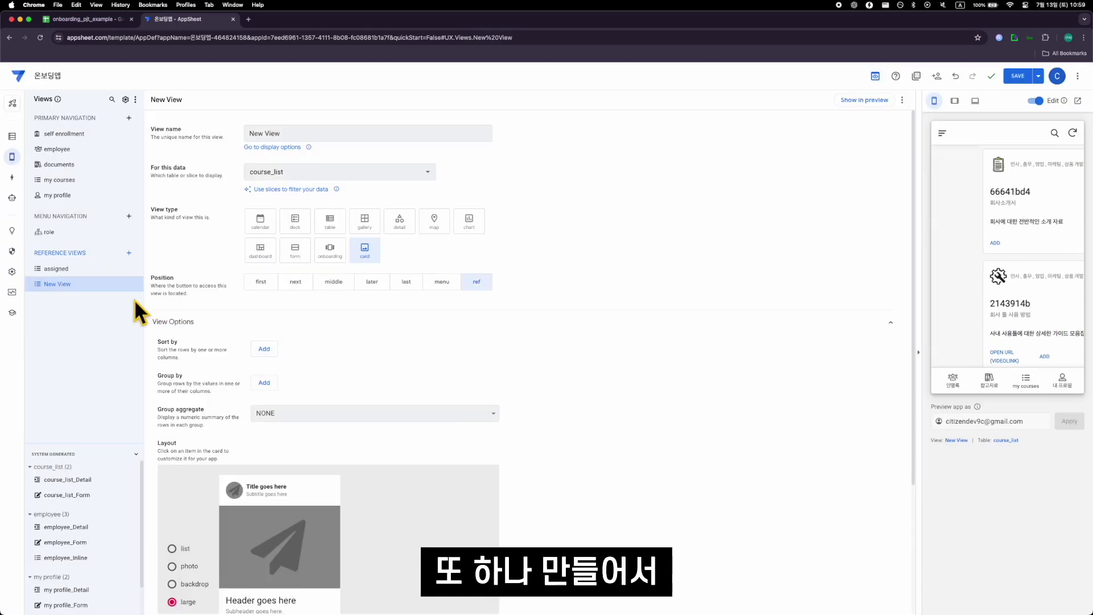
triple_click(312, 134)
type("completed")
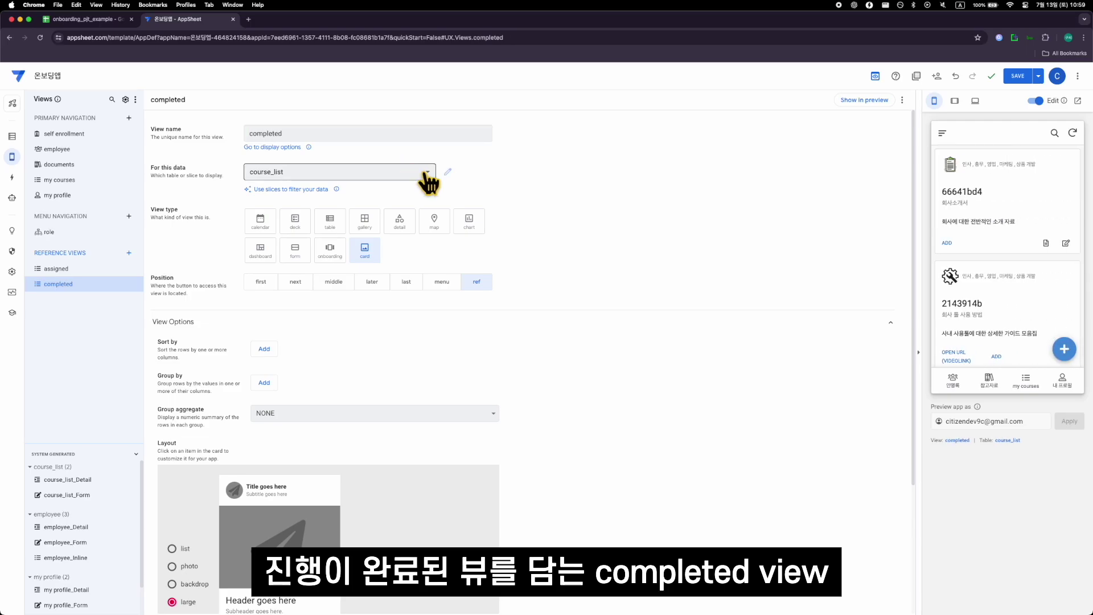
left_click(426, 174)
left_click(542, 181)
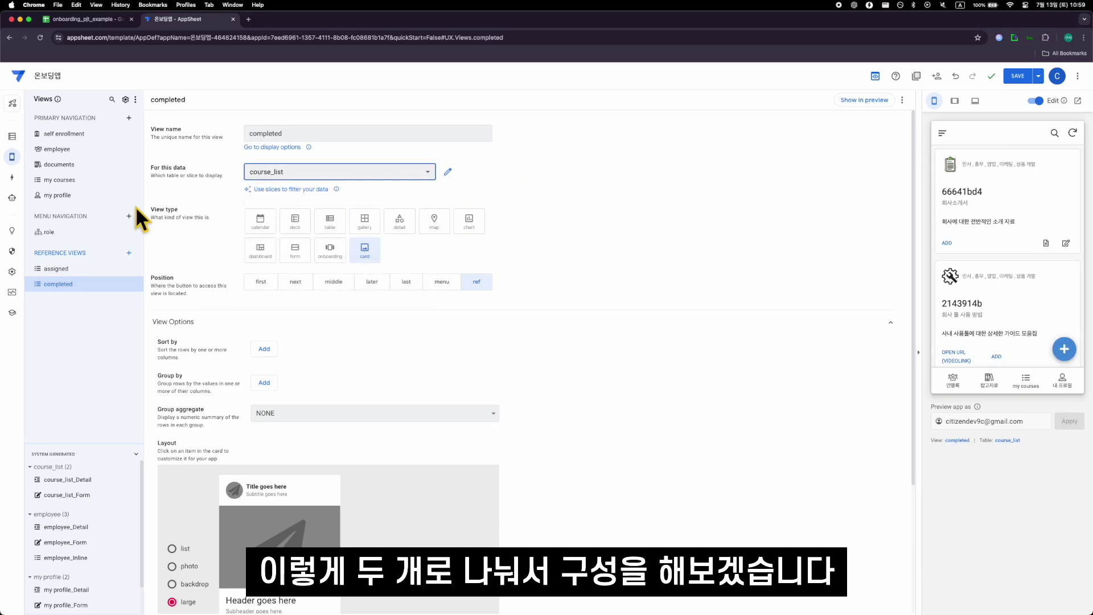
Step: Return to the assigned reference view and set its data source to the training table
left_click(69, 268)
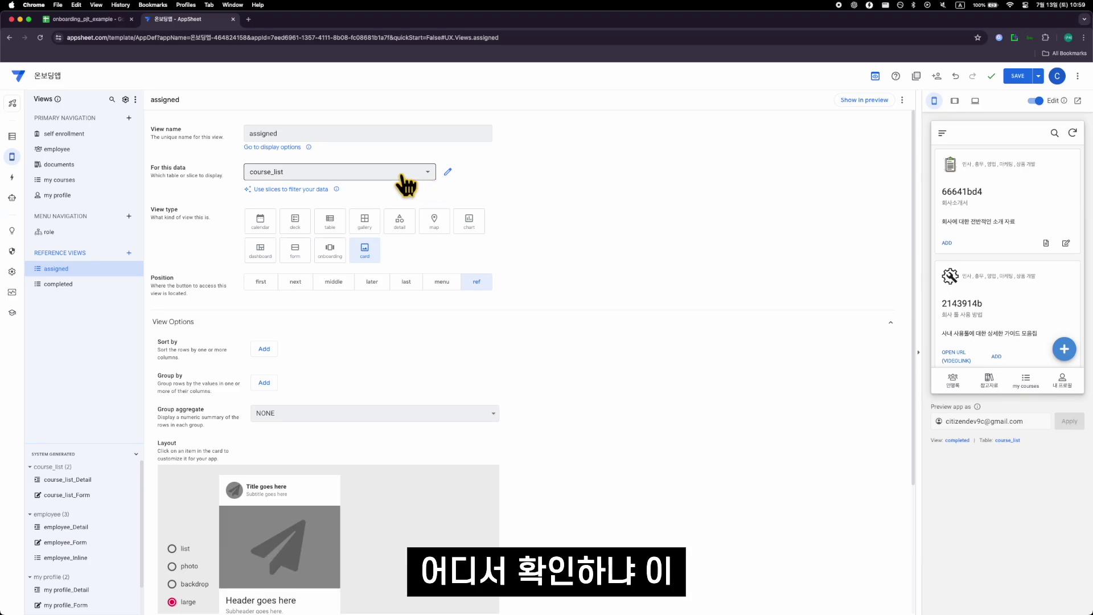
left_click(312, 174)
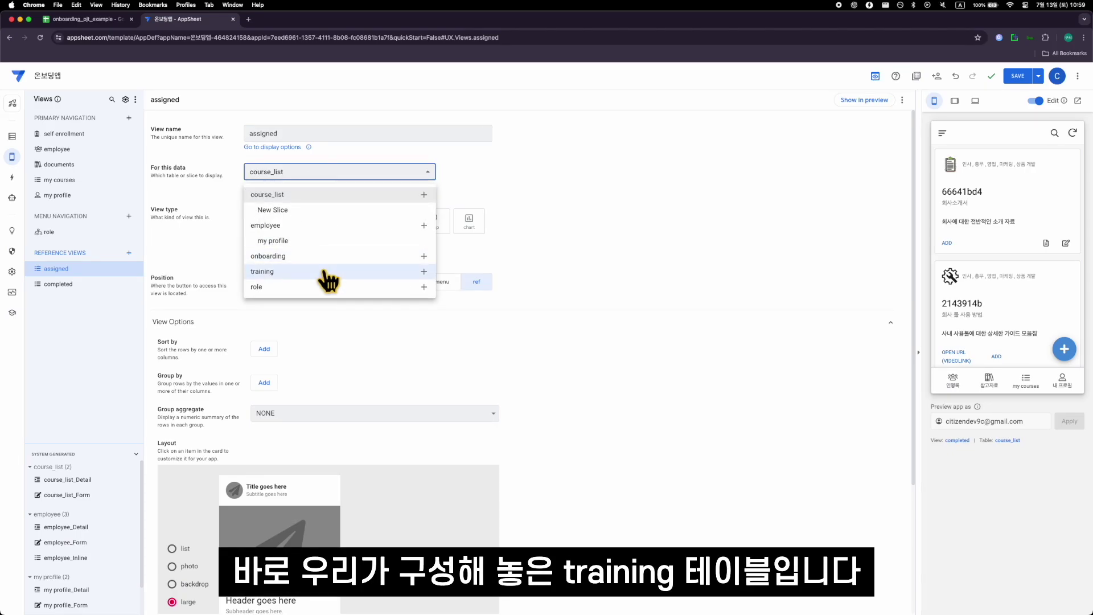
left_click(325, 272)
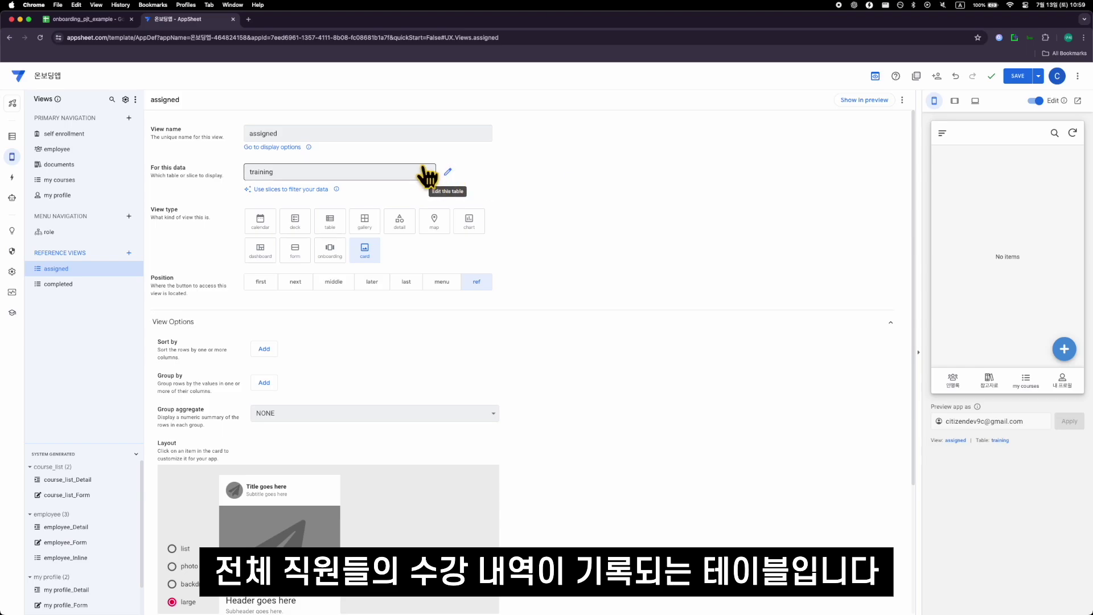
left_click(382, 172)
left_click(608, 175)
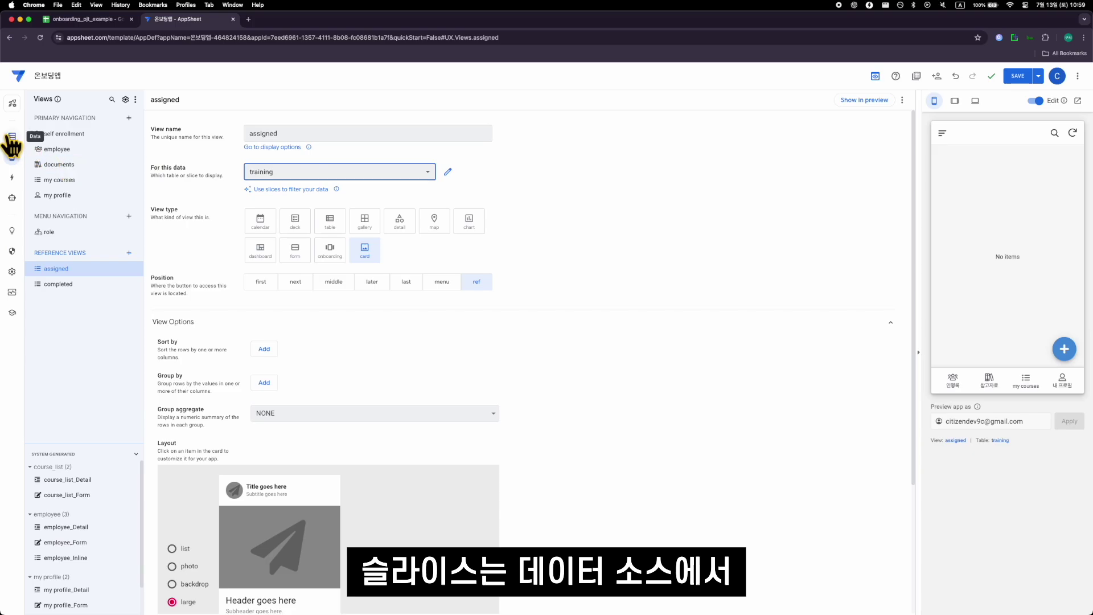
Step: Create a new slice of the training table for the assigned view and name it "assigned"
left_click(365, 173)
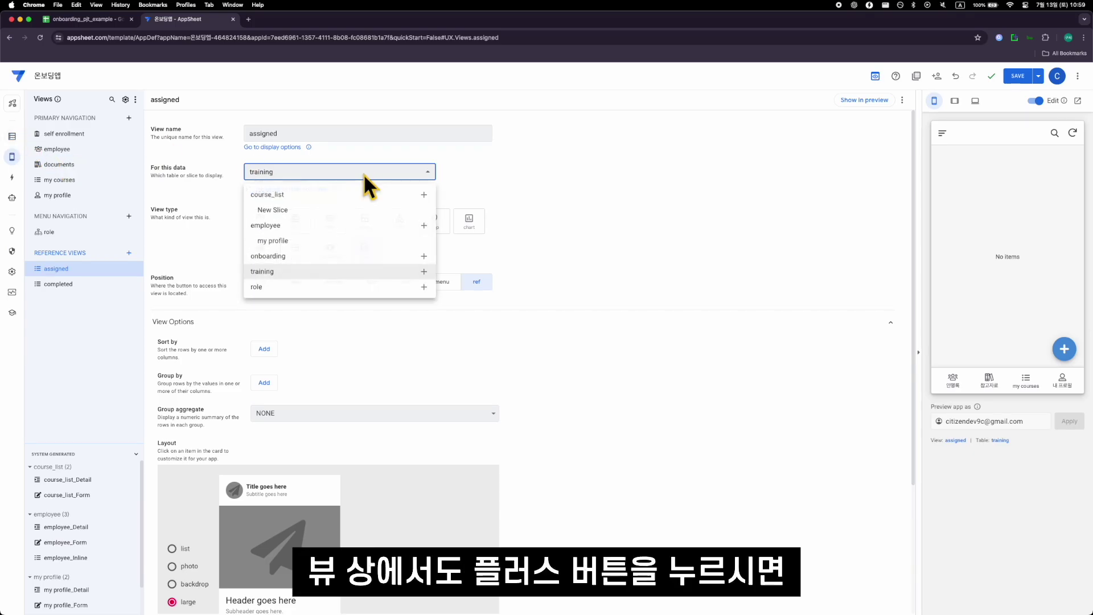
left_click(424, 273)
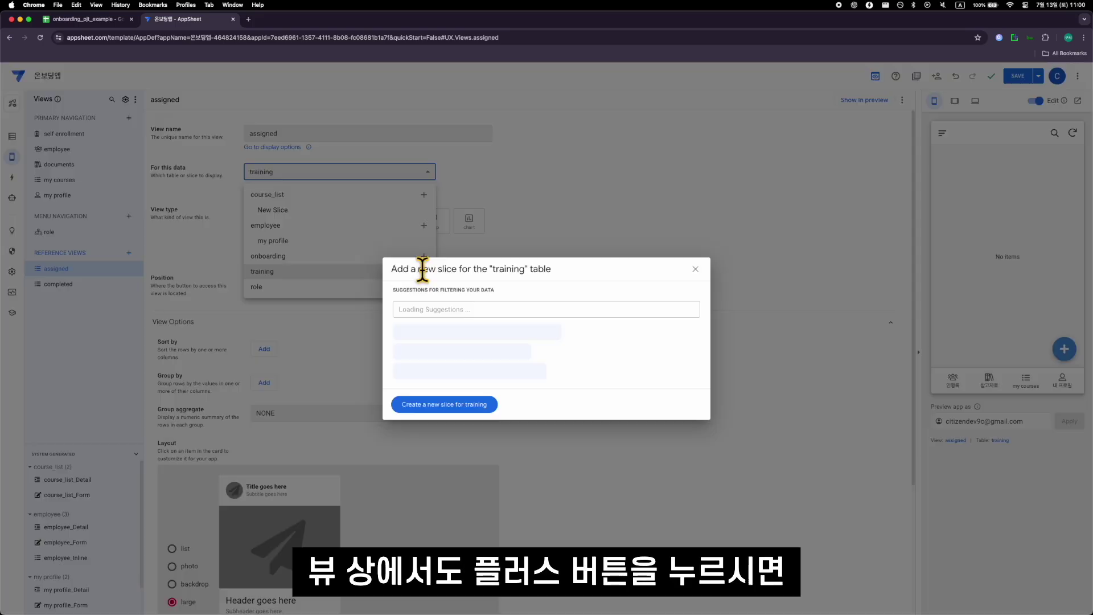
left_click(464, 403)
left_click(448, 128)
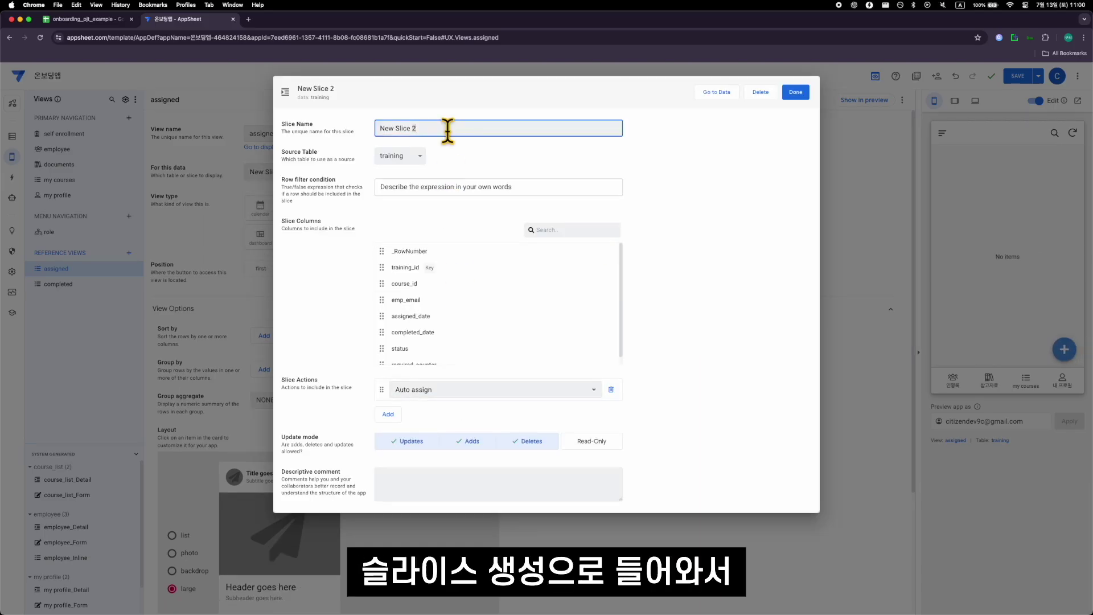
type("assigned")
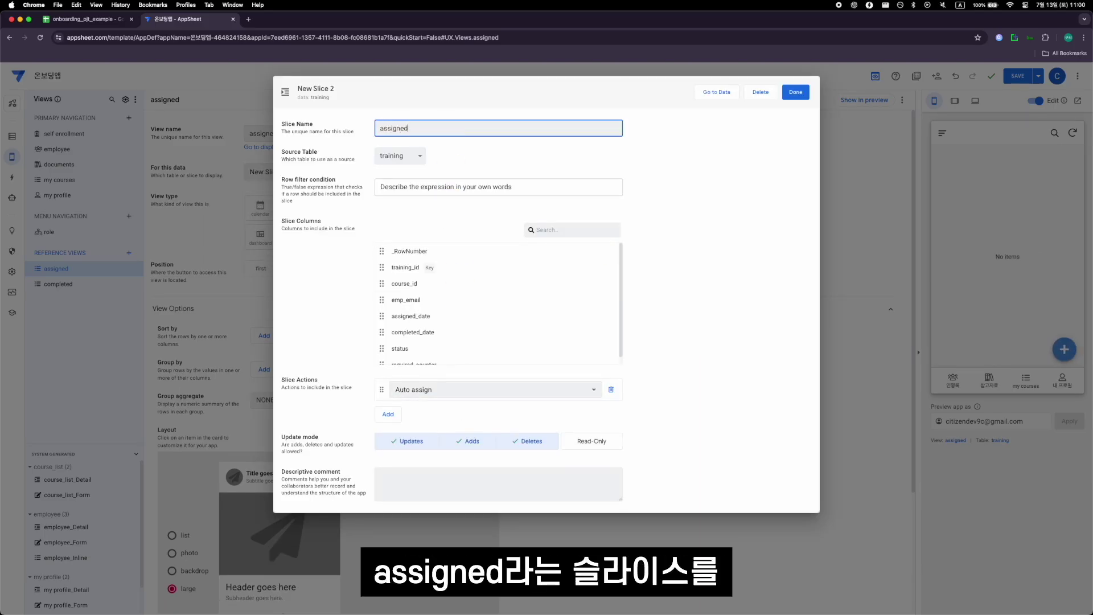
left_click(498, 145)
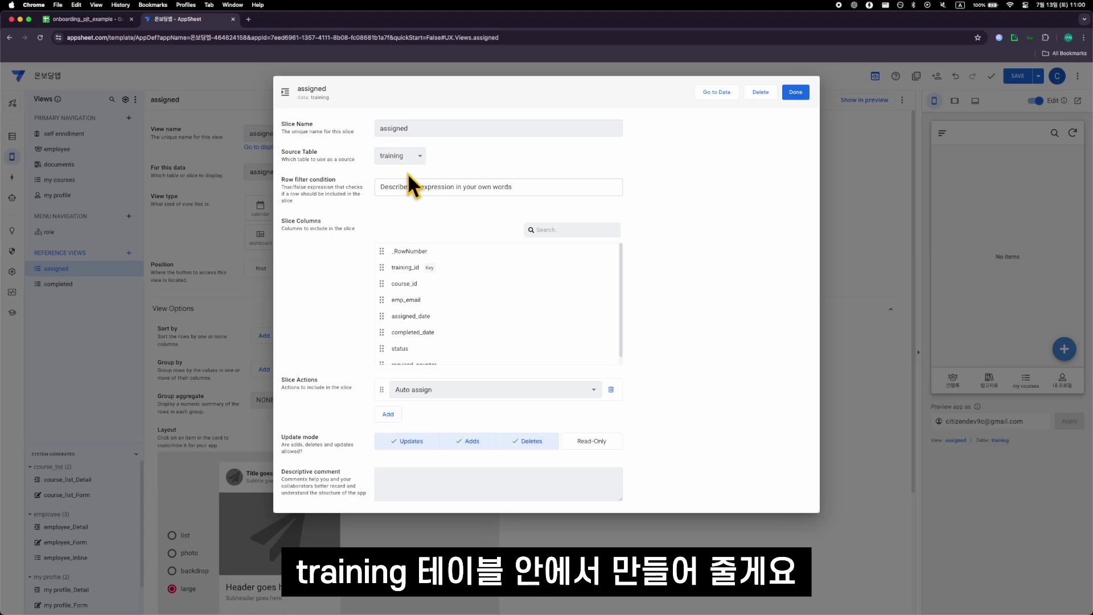
Step: Enter USEREMAIL()=[emp_email] as the row filter expression of the assigned slice
left_click(415, 184)
left_click(471, 311)
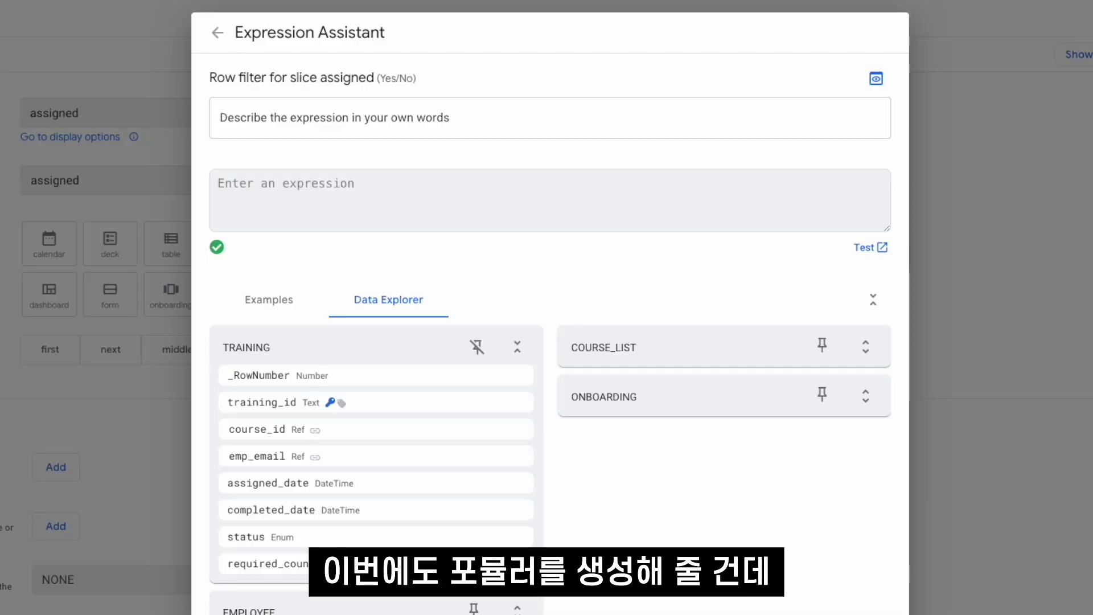
type("USEREMAIL()")
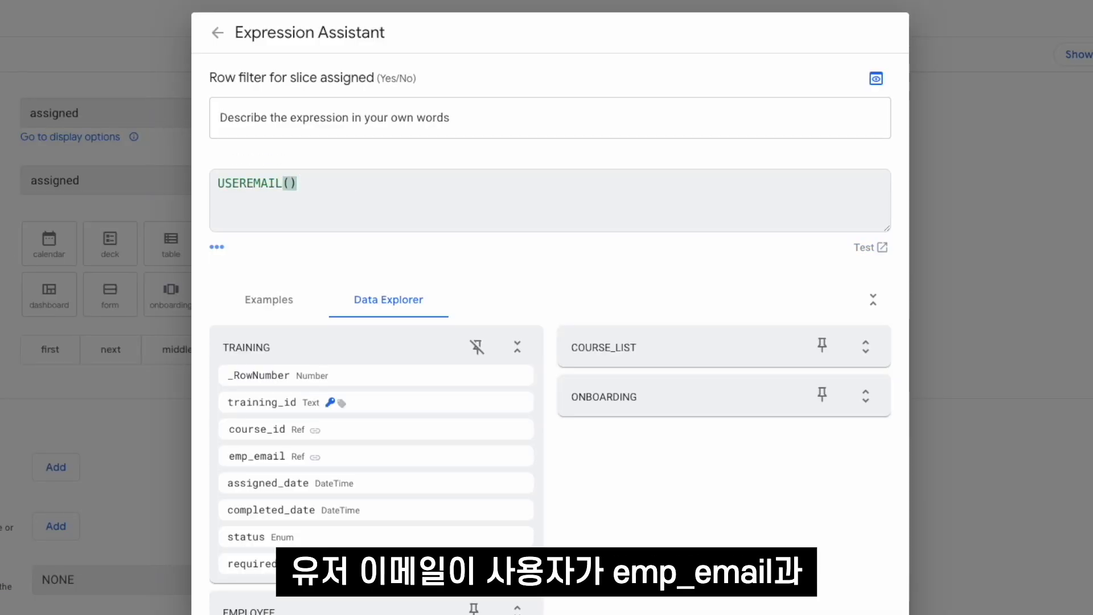
type("=")
type("[emp_email]")
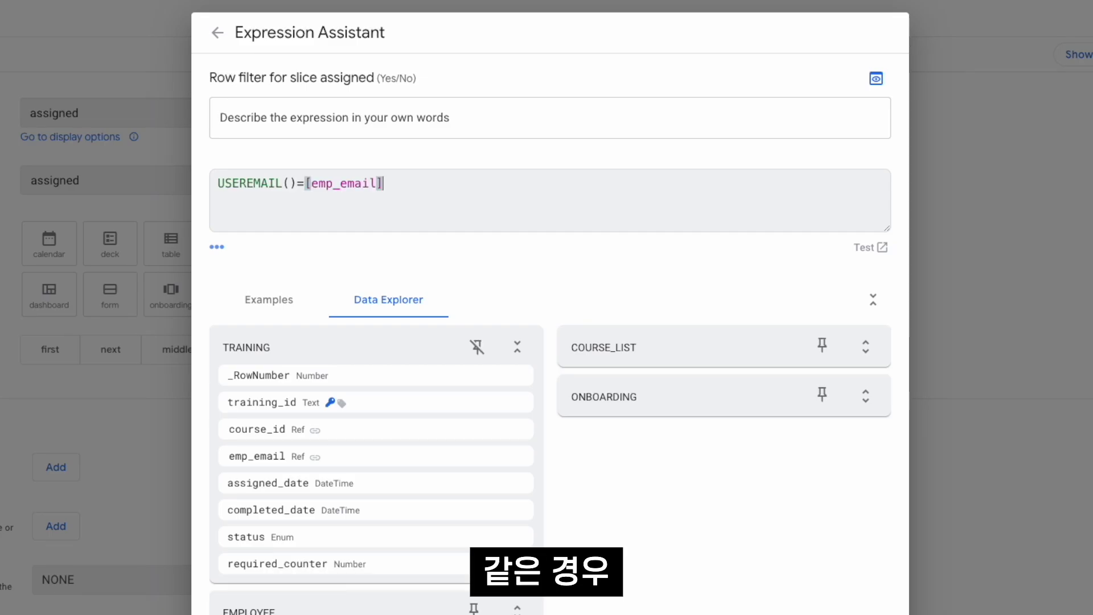
Step: Extend the assigned slice's row filter to AND(USEREMAIL()=[emp_email],[status]="진행 필요") and save the expression and slice
left_click(218, 183)
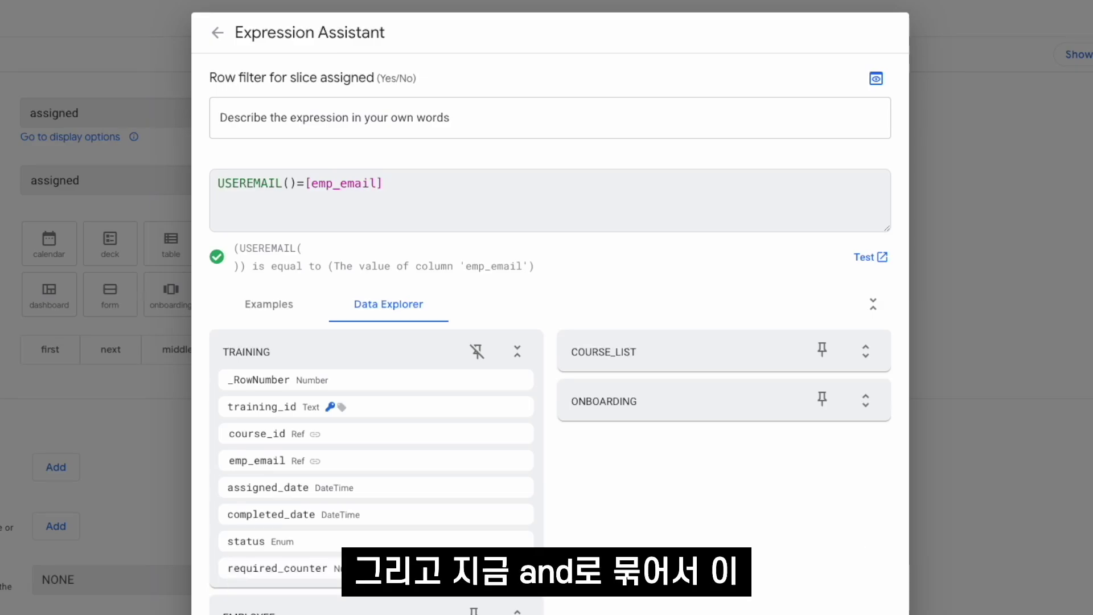
type("AND(")
key("End")
type(",")
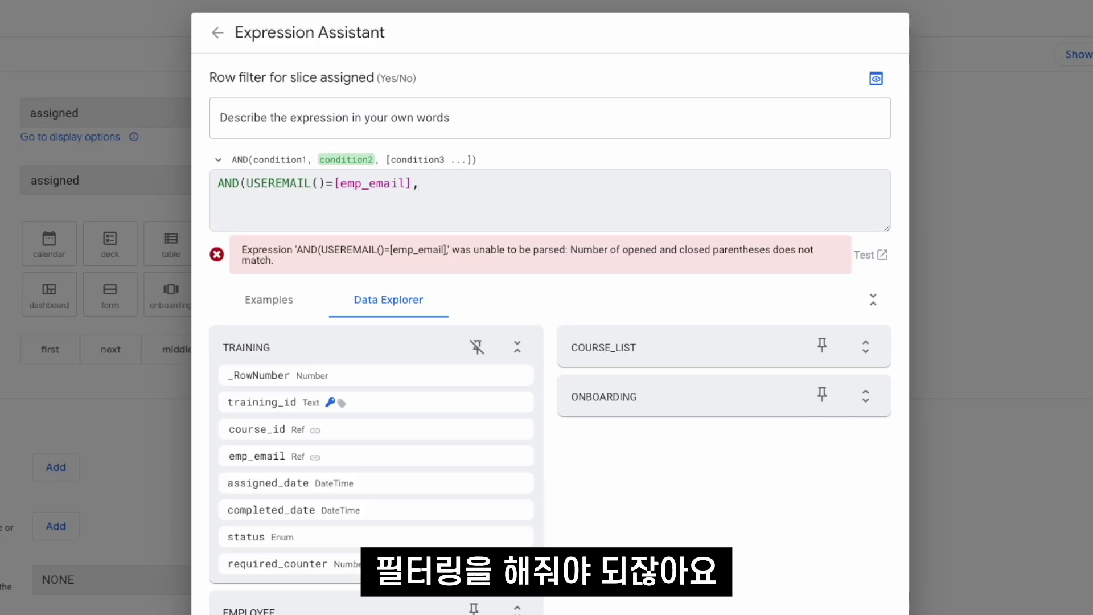
type("[status")
key("Return")
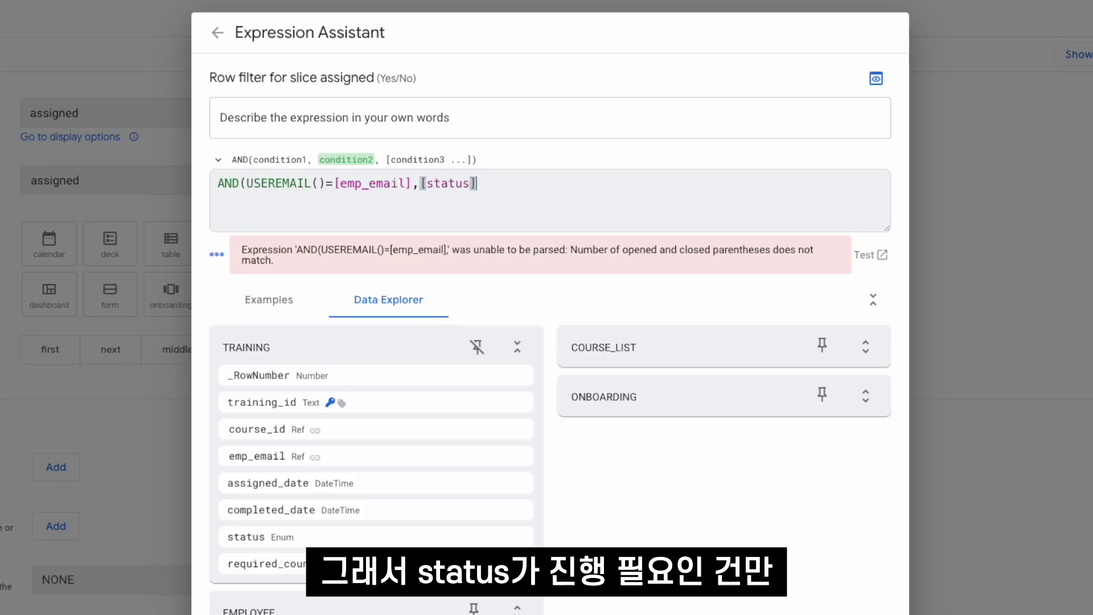
type("=\"진행 필요\")")
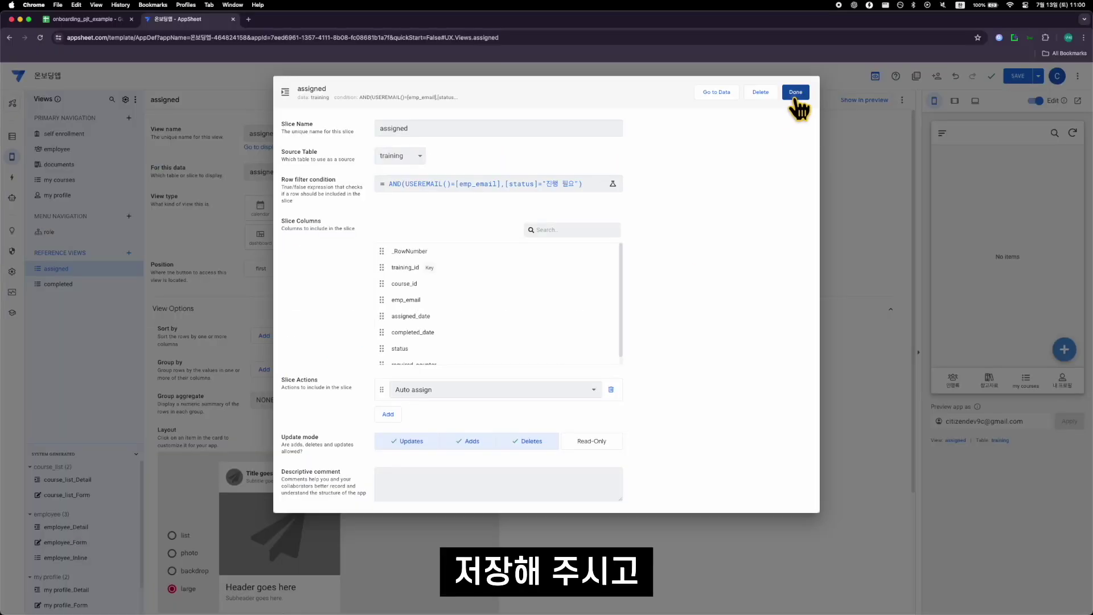
left_click(790, 26)
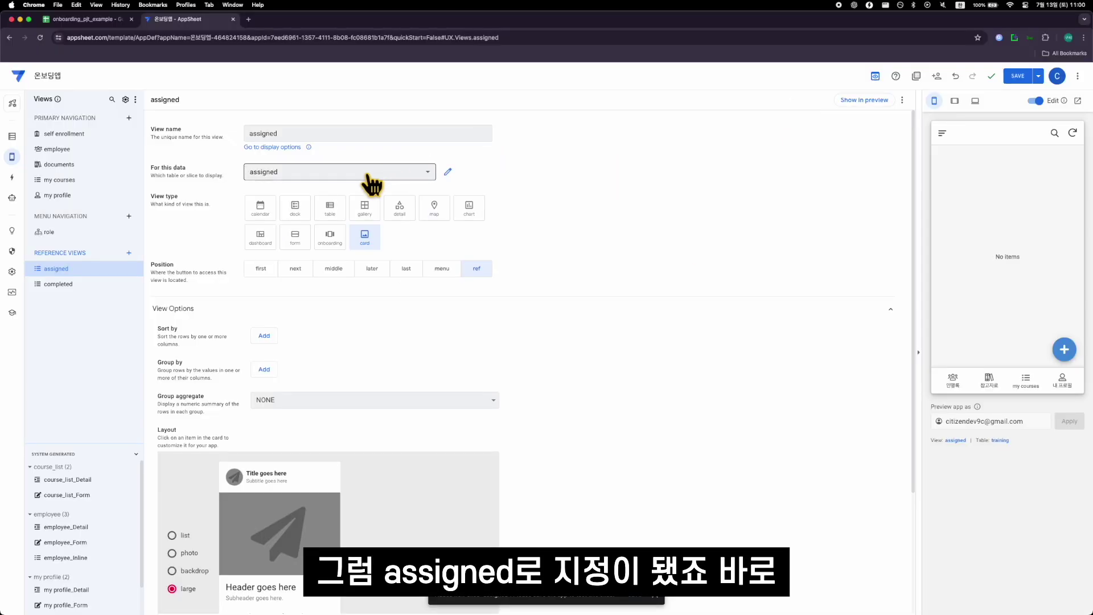
Step: Create a new slice of the training table for the completed view and name it "completed"
left_click(86, 288)
left_click(388, 175)
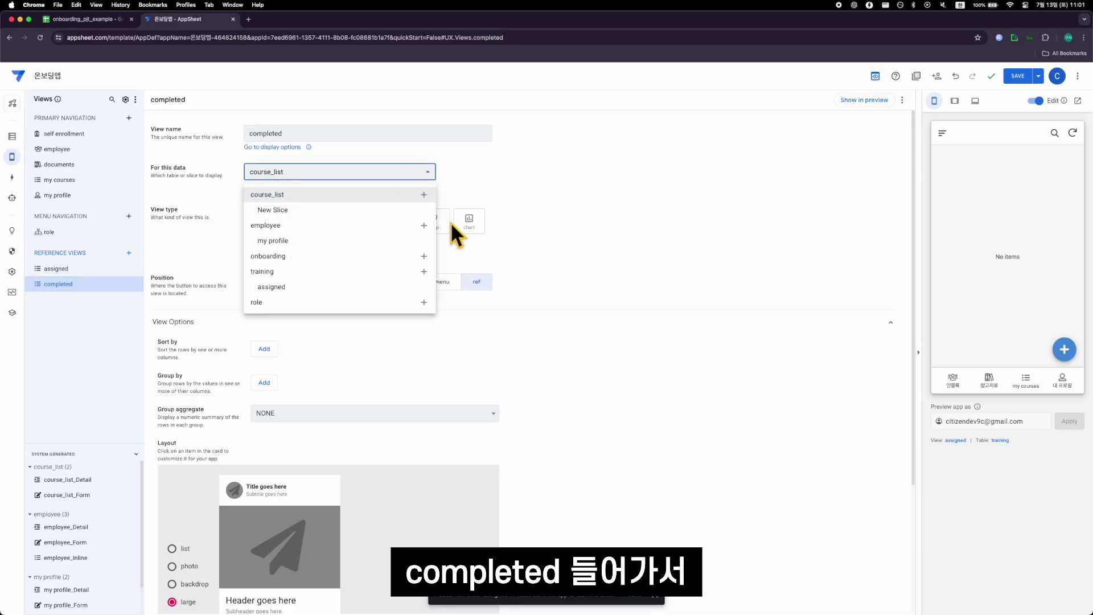
left_click(423, 272)
left_click(442, 405)
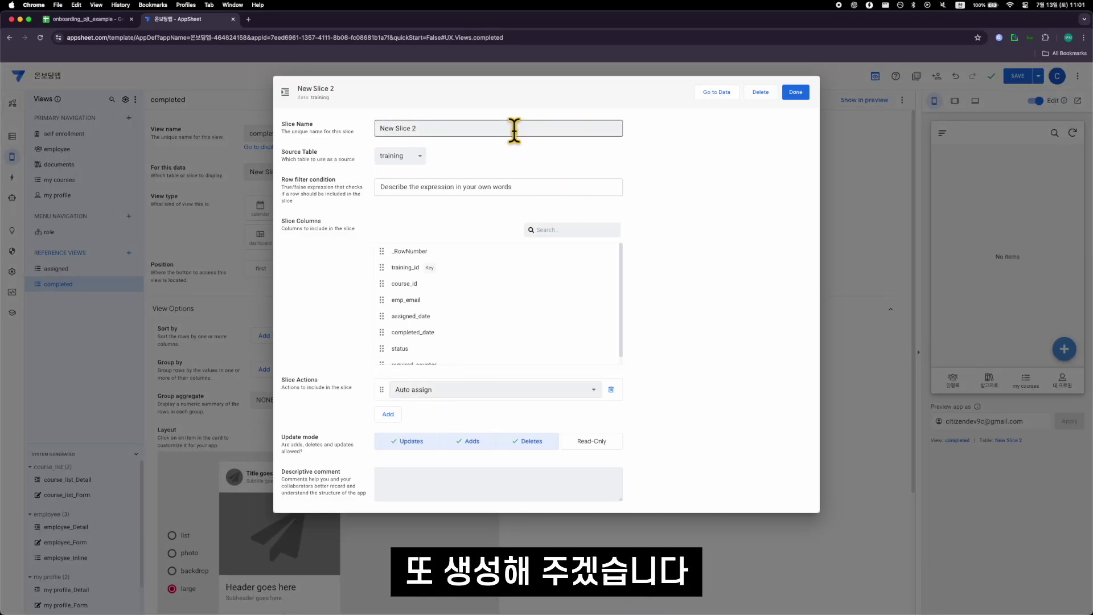
type("채ㅡ")
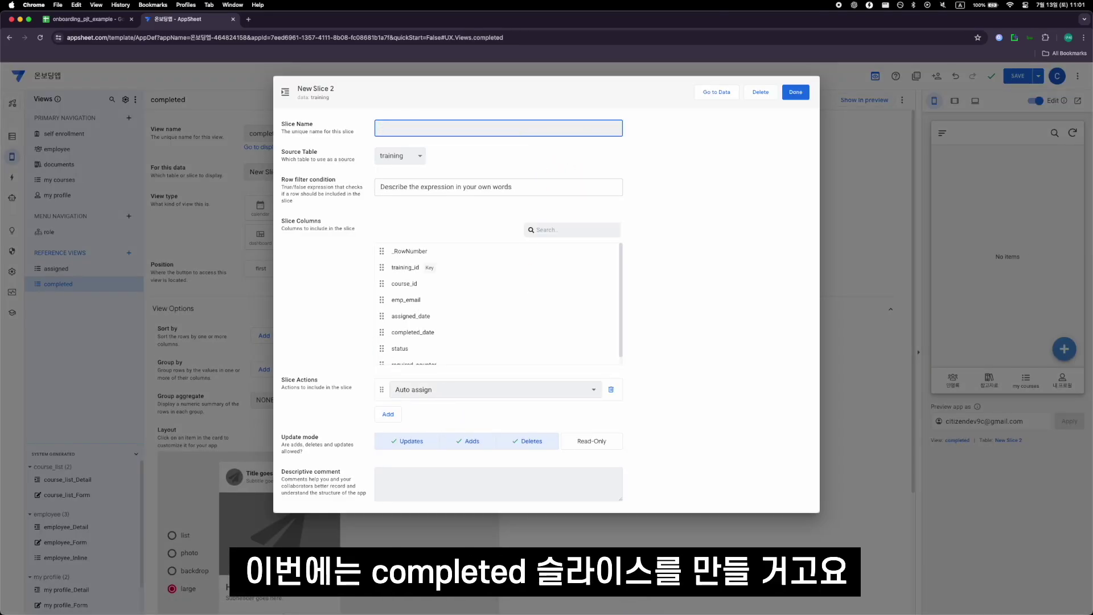
Step: Set the completed slice's row filter to AND(USEREMAIL()=[emp_email],[status]="진행 완료") and save the slice
left_click(505, 187)
type("AND(USEREMAIL()=[emp_email],[status]=\"진행 필요\")")
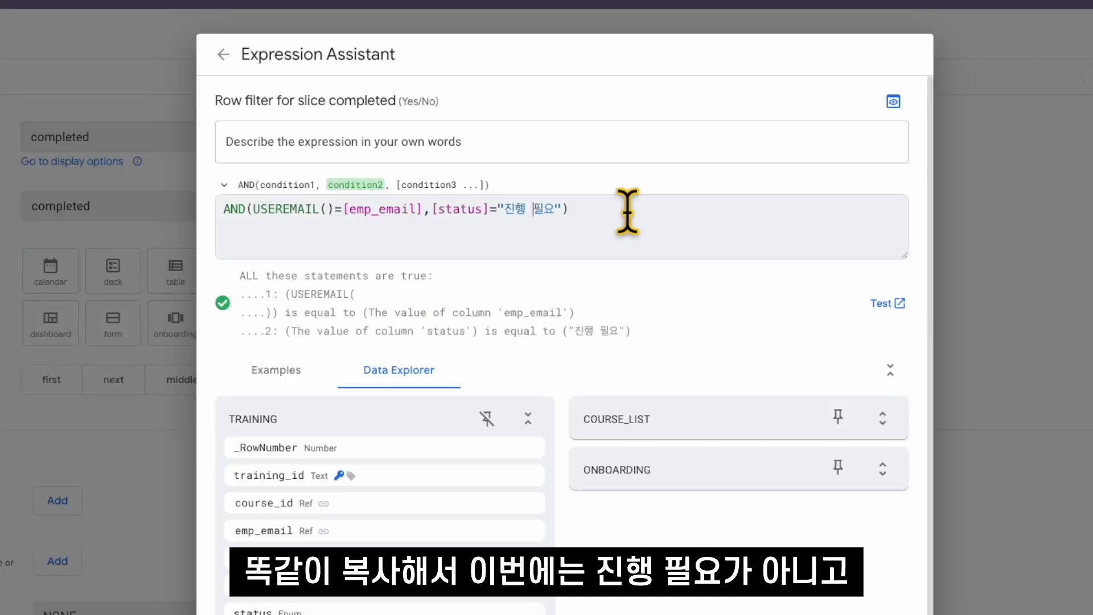
key("Left")
key("Left")
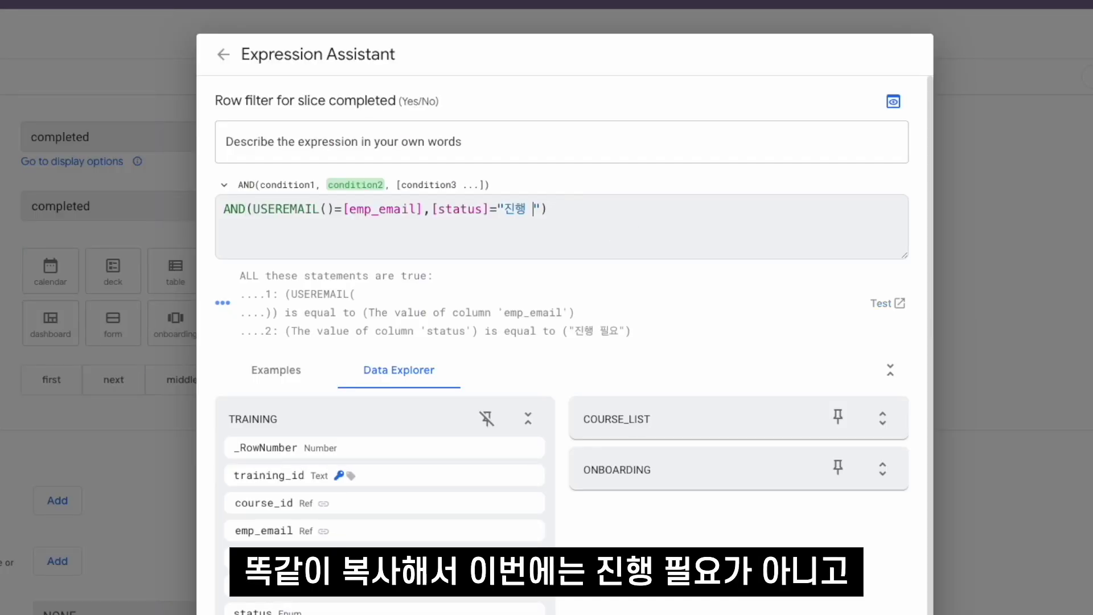
type("완료")
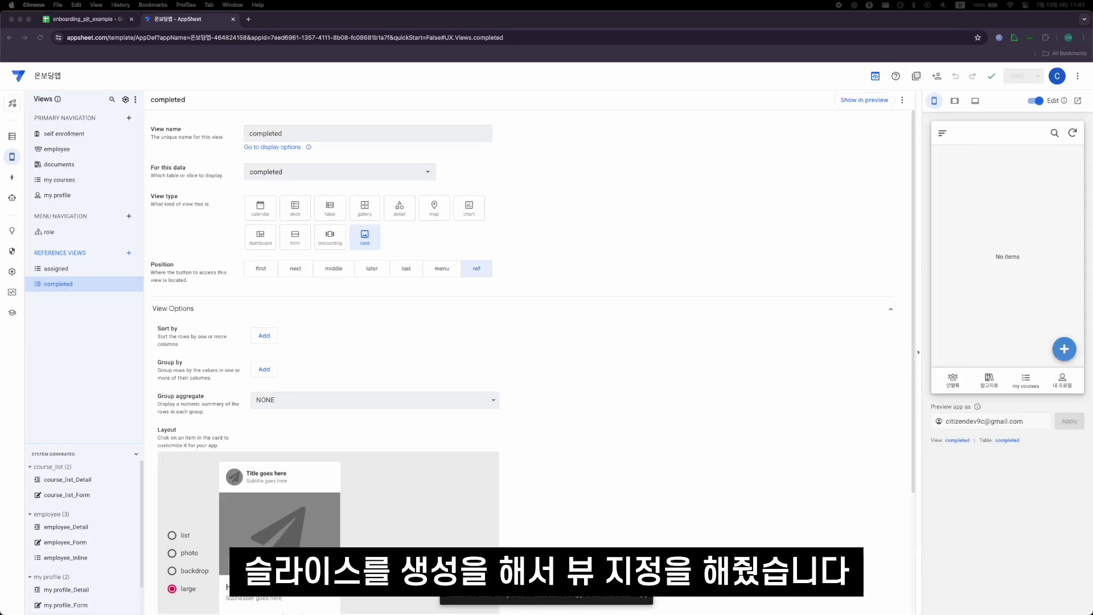
left_click(118, 343)
Step: Change the assigned reference view's type to deck
left_click(56, 269)
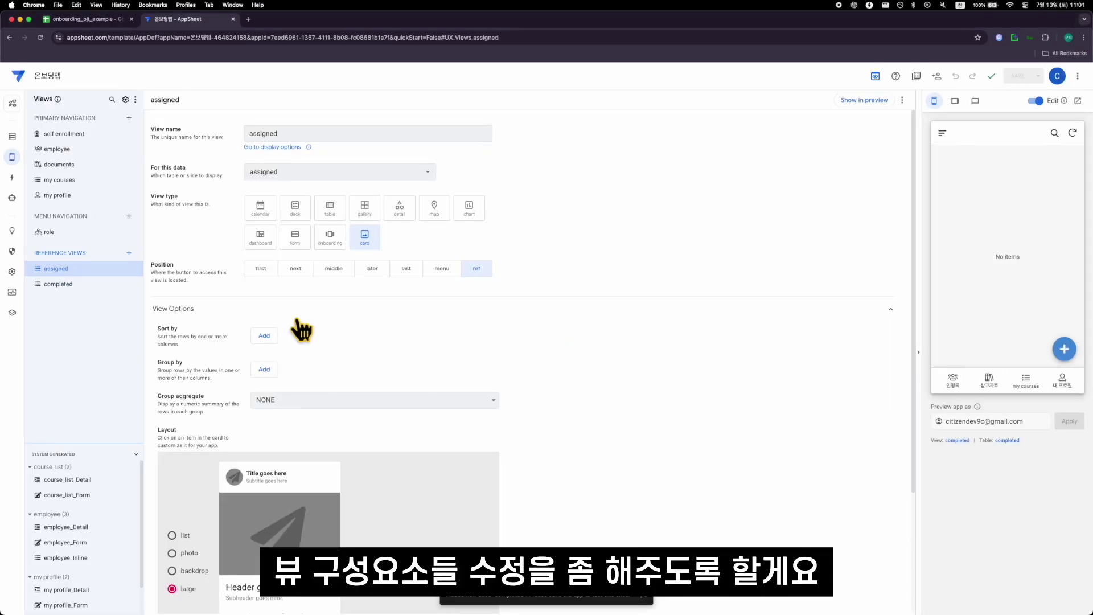
scroll(432, 358, "down", 3)
scroll(285, 353, "up", 3)
left_click(295, 207)
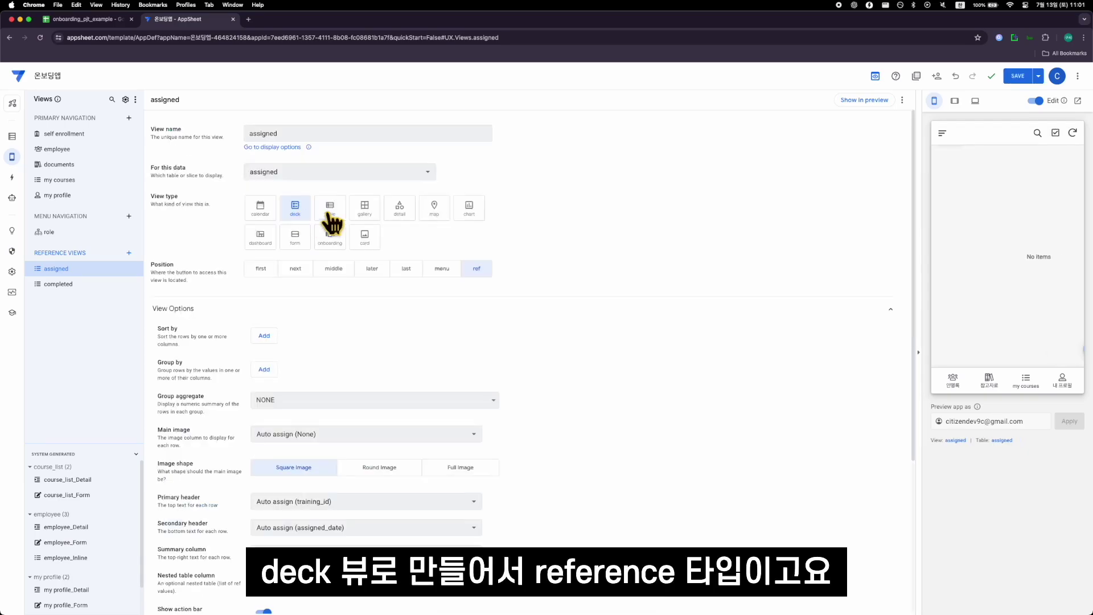
Step: Examine which columns the assigned view offers for its secondary and primary headers
scroll(464, 344, "down", 3)
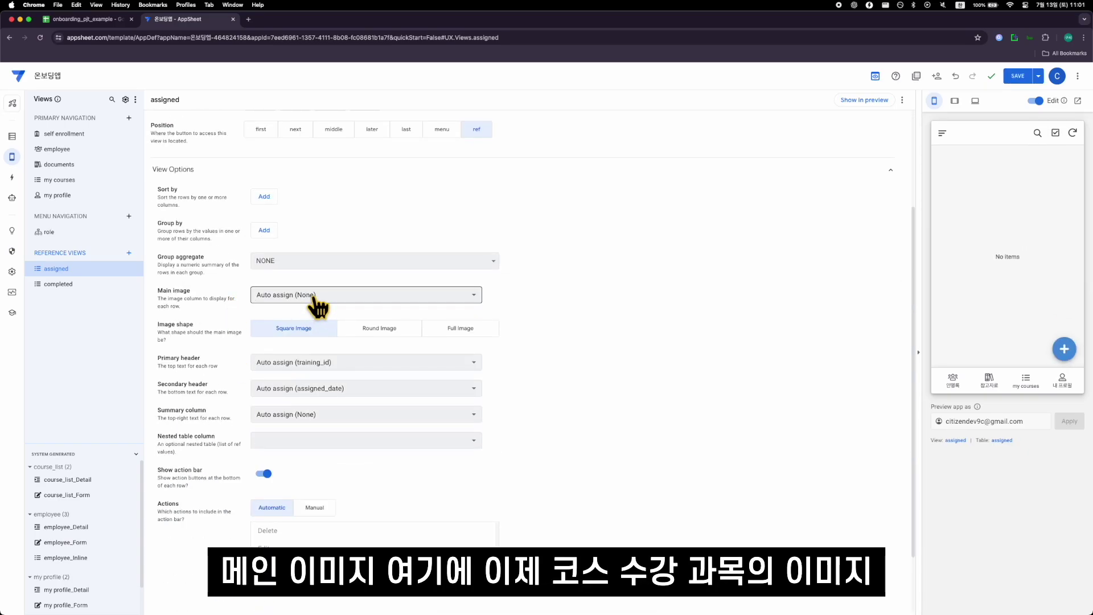
left_click(268, 364)
left_click(276, 393)
left_click(257, 397)
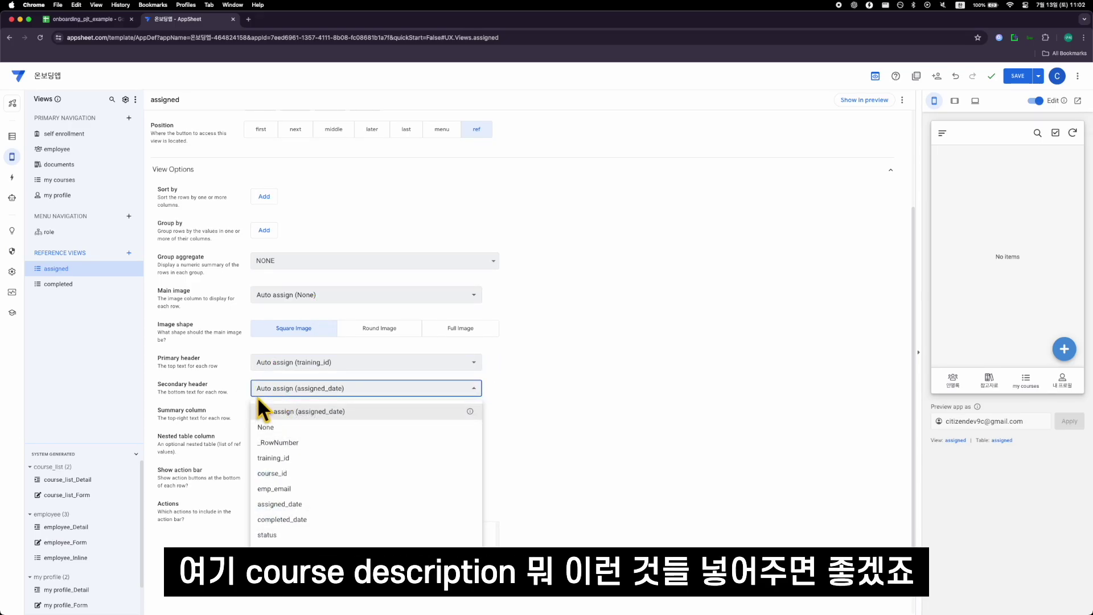
left_click(353, 409)
left_click(350, 388)
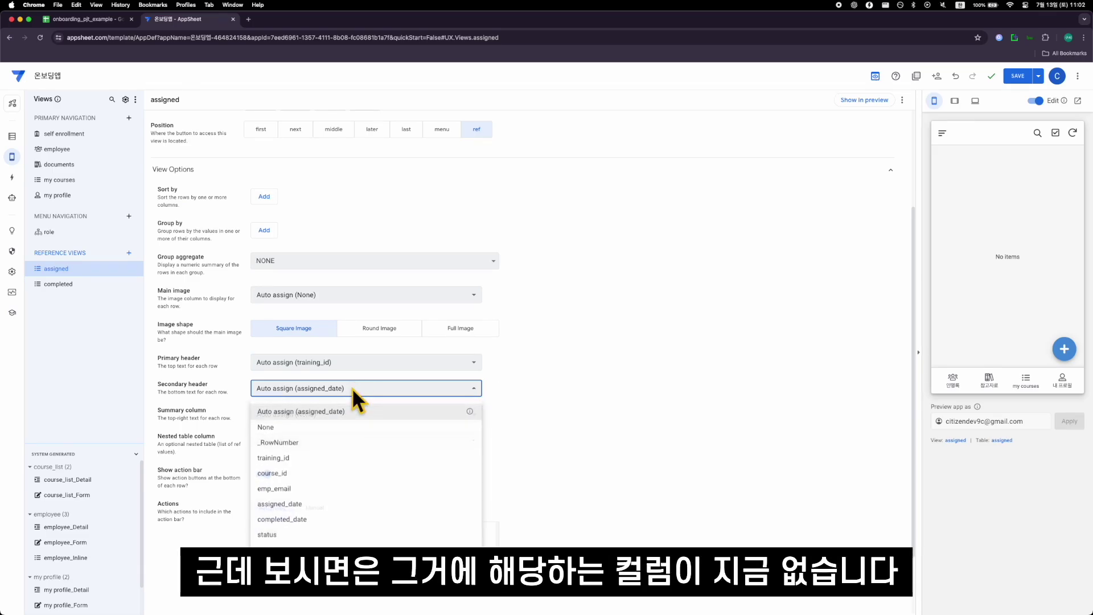
left_click(296, 389)
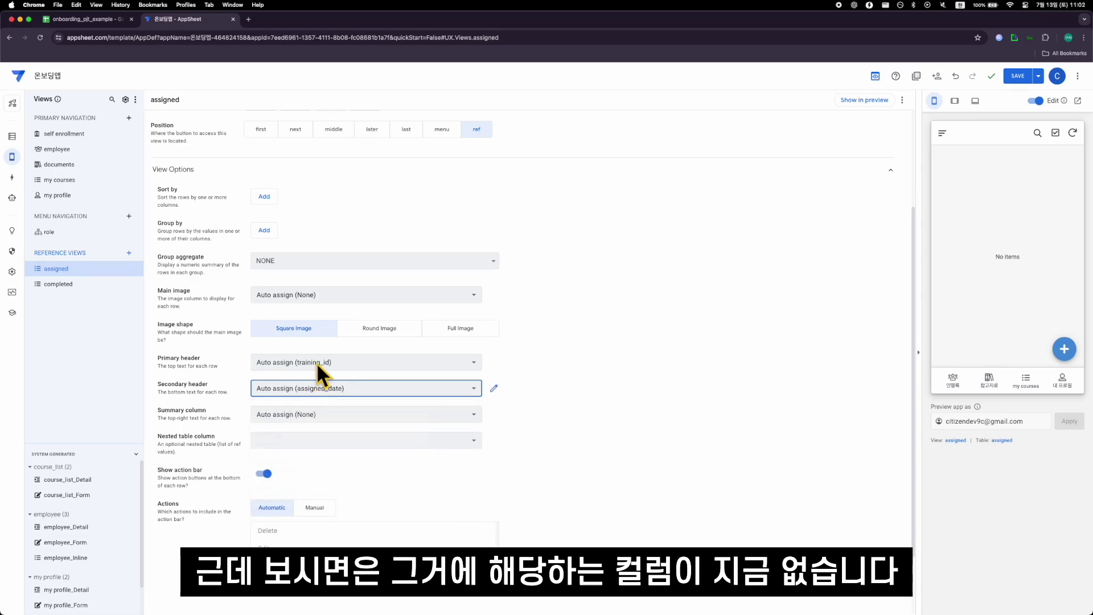
left_click(317, 365)
left_click(441, 365)
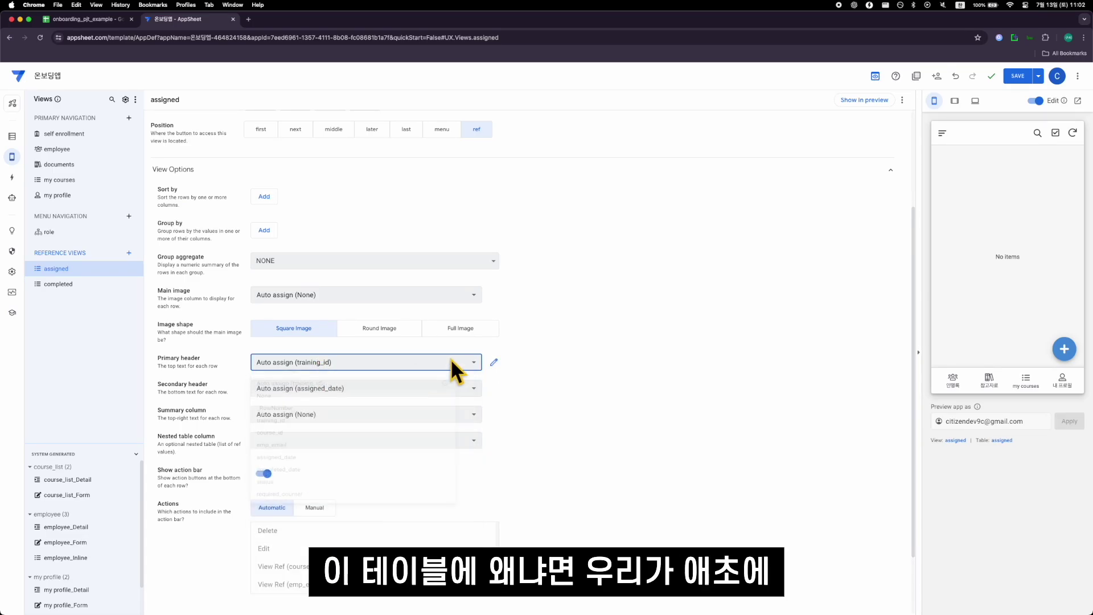
Step: Switch to the onboarding_pjt_example spreadsheet and compare the columns of the course_list and training sheets, especially course_id
left_click(88, 18)
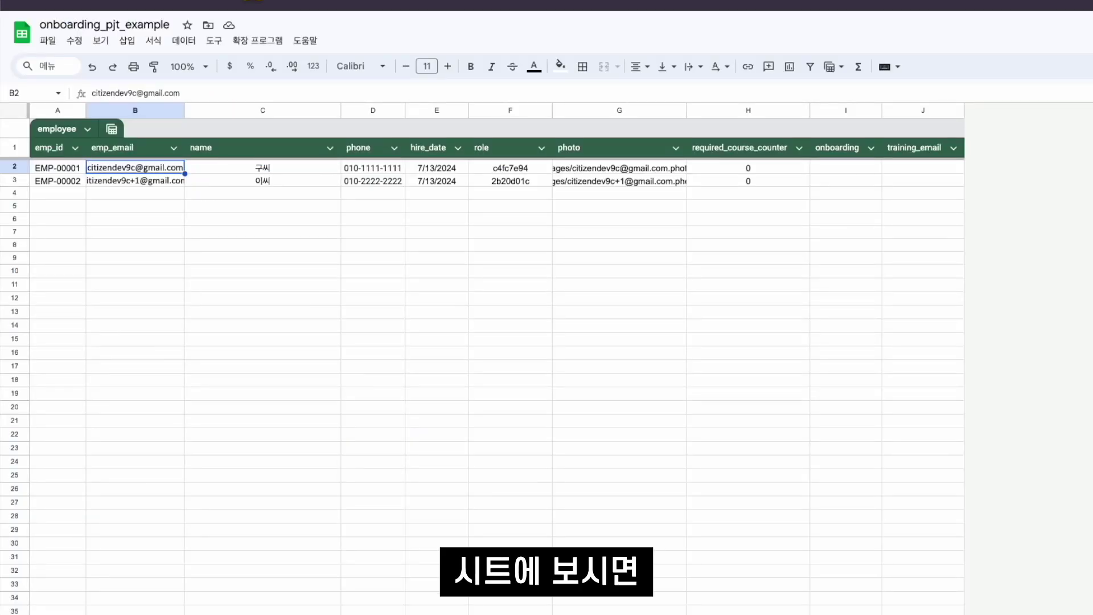
left_click(143, 605)
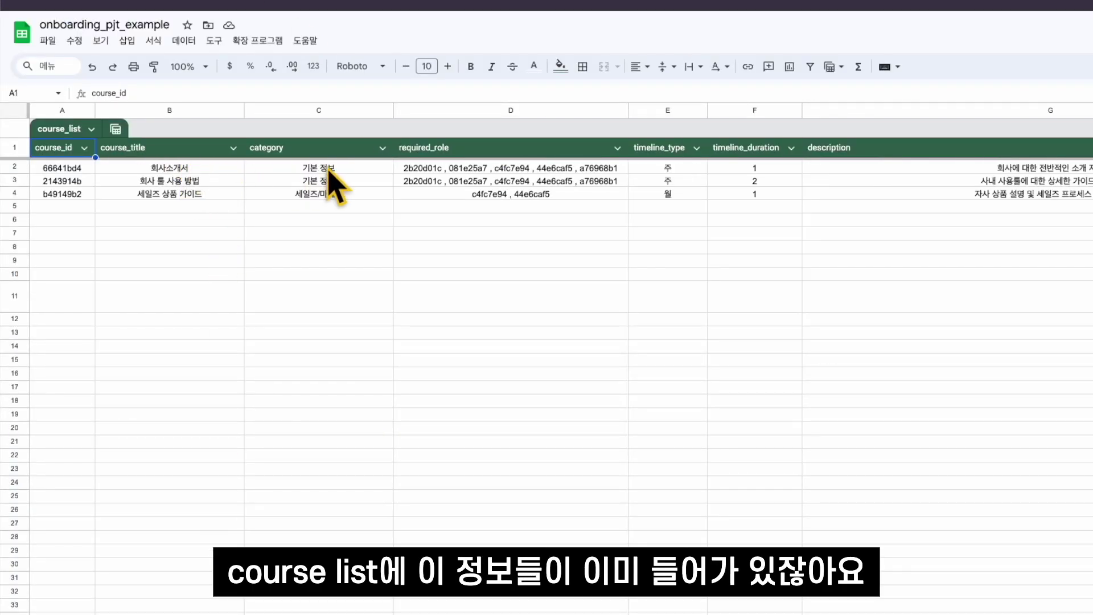
key("ctrl+shift+Page_Down")
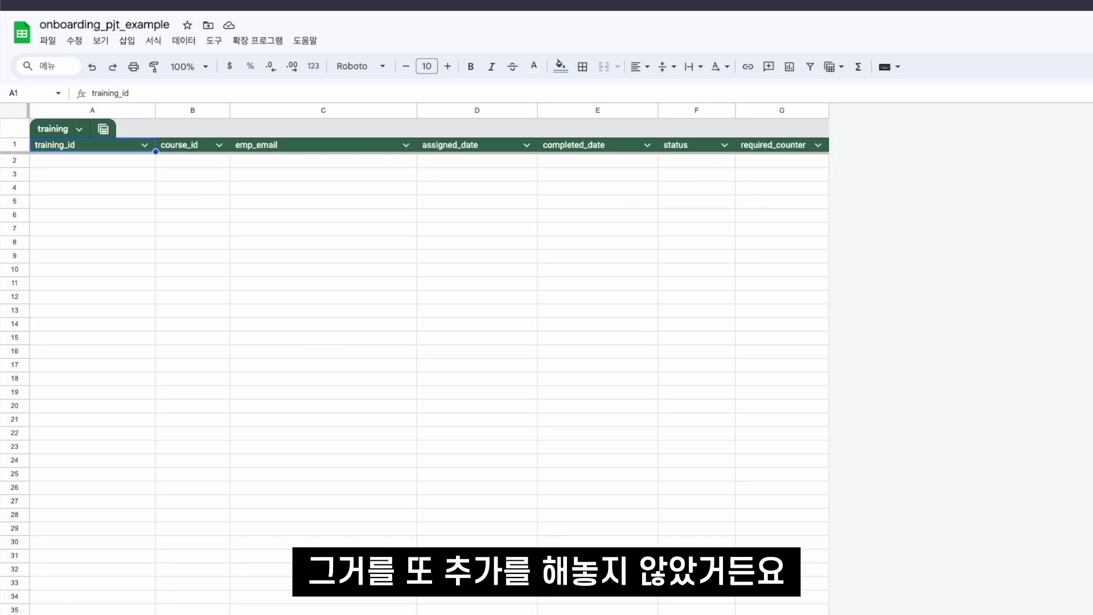
left_click(171, 149)
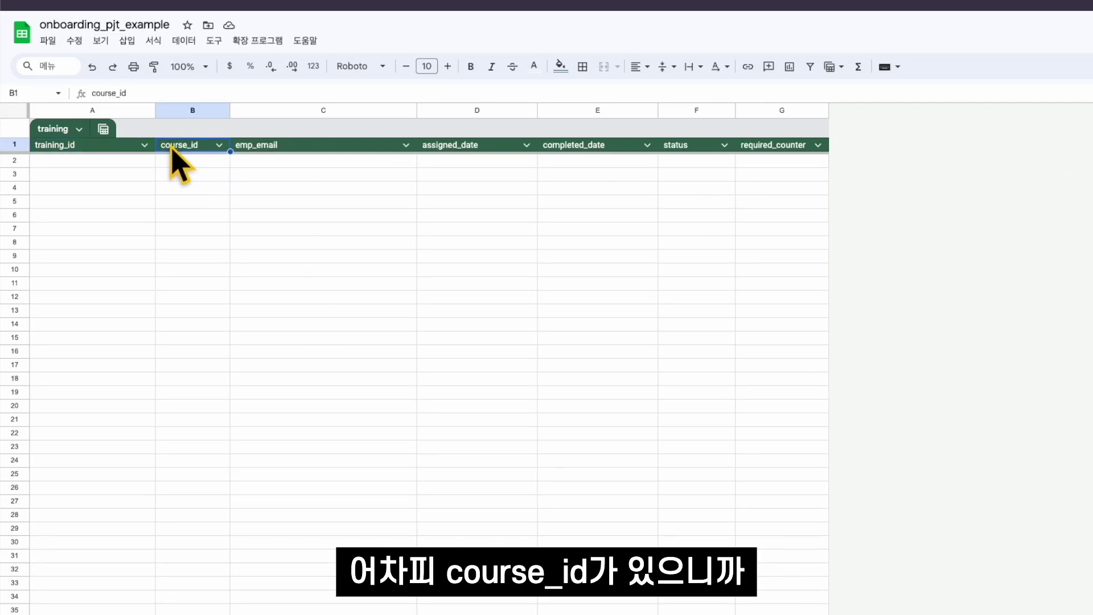
left_click(206, 162)
left_click(206, 149)
left_click(197, 162)
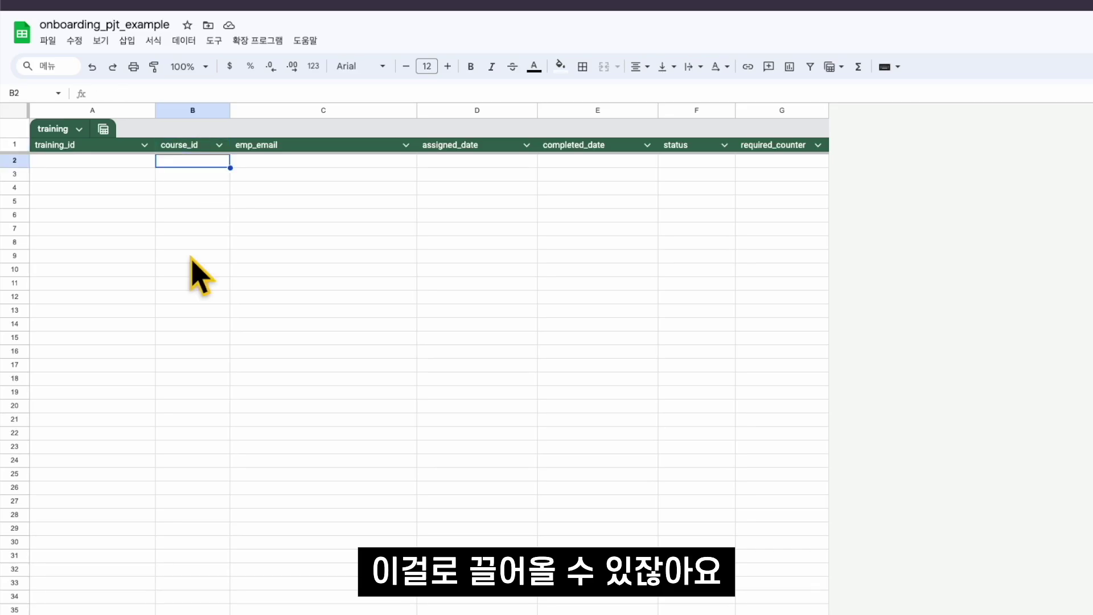
key("ctrl+shift+Page_Down")
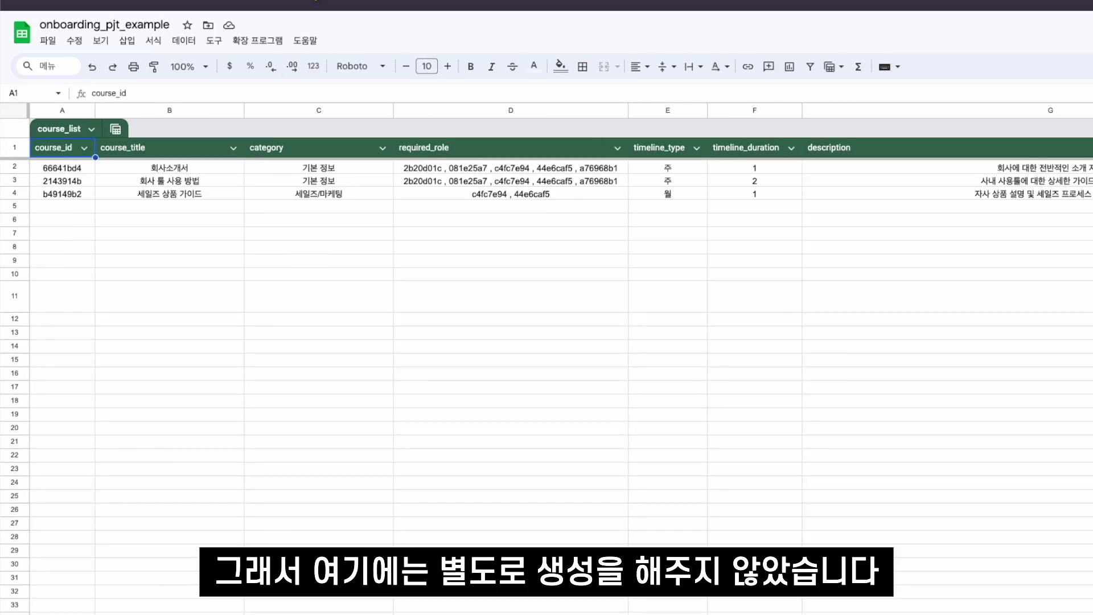
Step: Switch back to AppSheet and add a virtual column named course_image to the training table
left_click(194, 19)
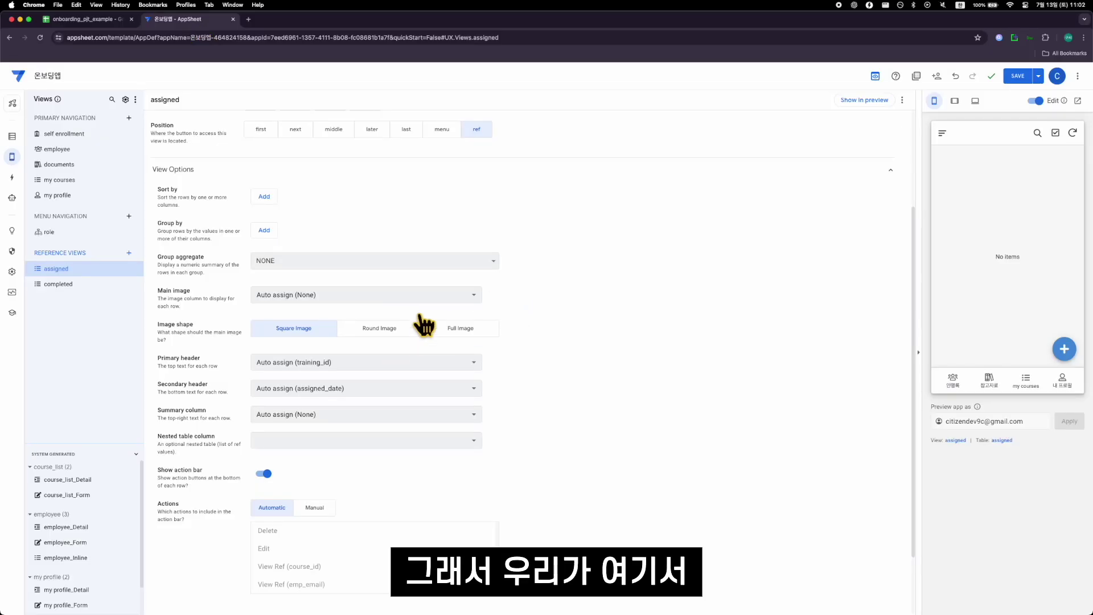
scroll(424, 326, "up", 3)
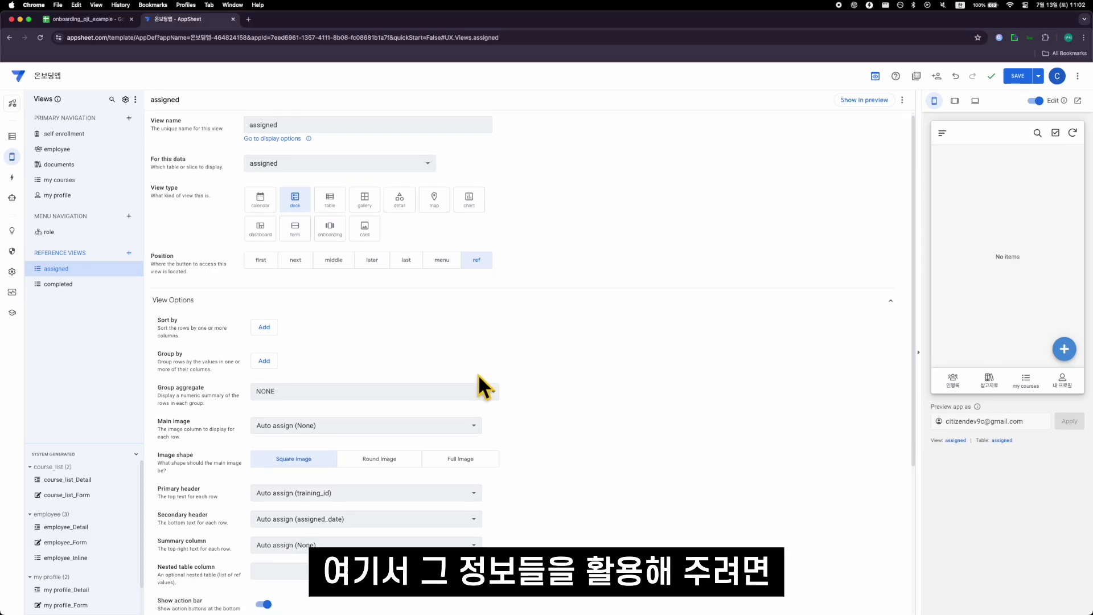
scroll(481, 383, "down", 2)
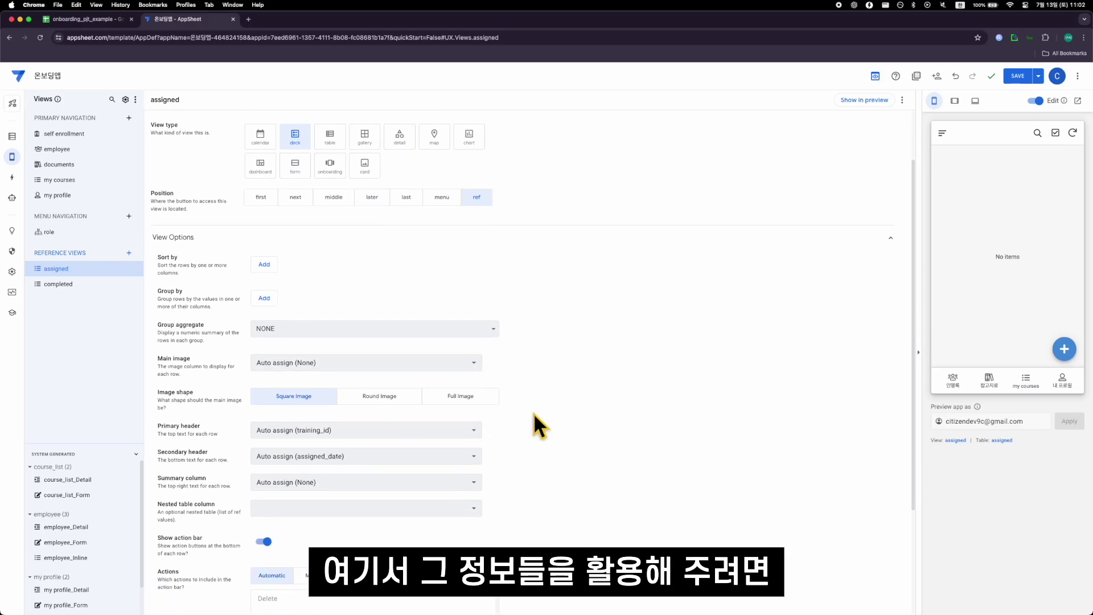
left_click(12, 136)
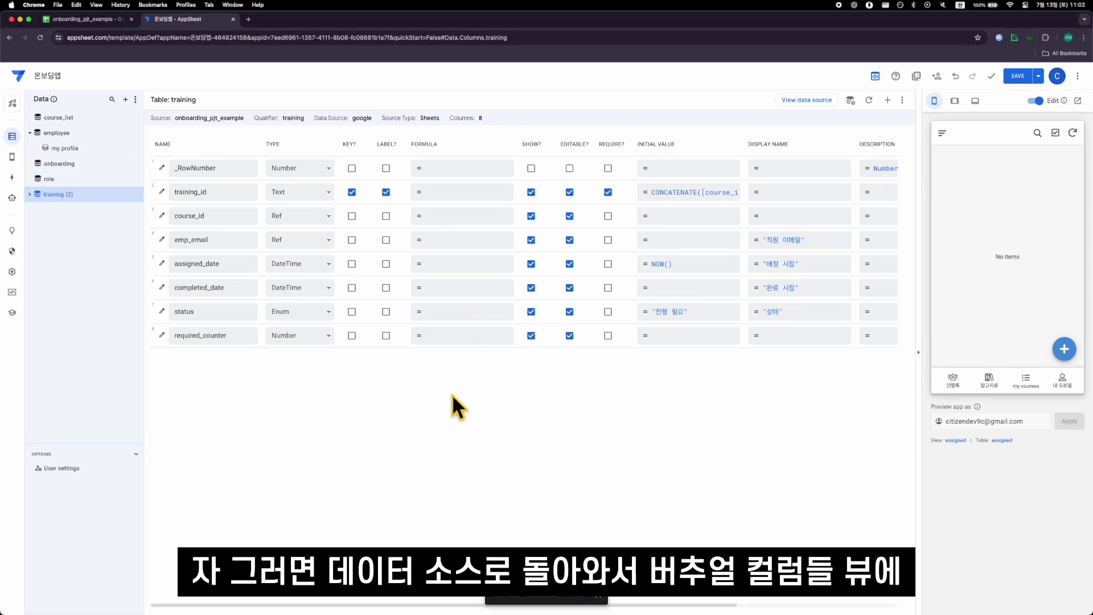
left_click(887, 100)
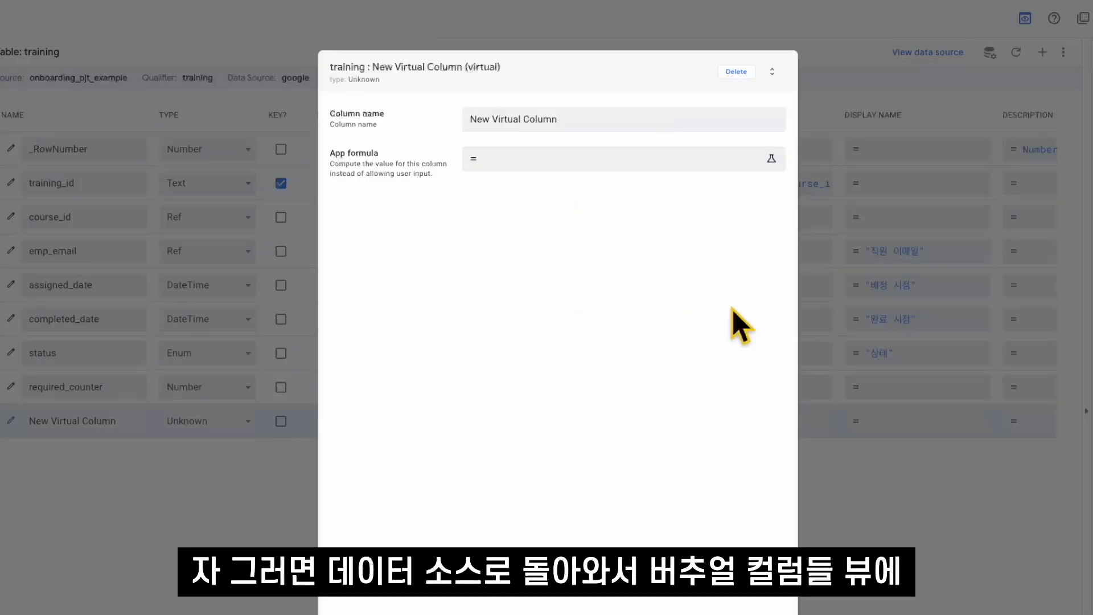
triple_click(554, 110)
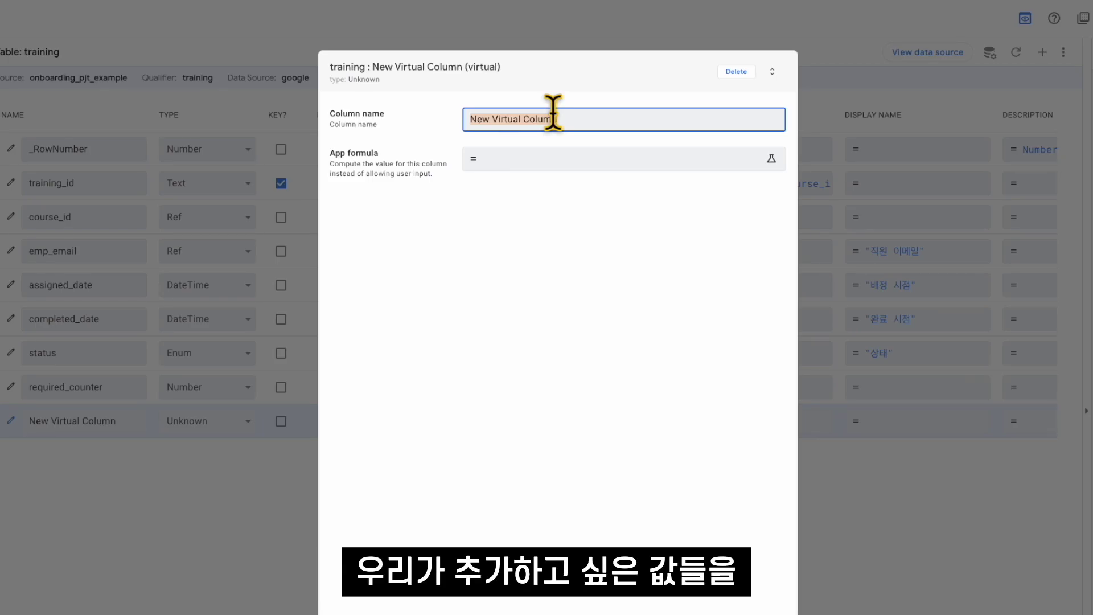
type("채")
type("course_image")
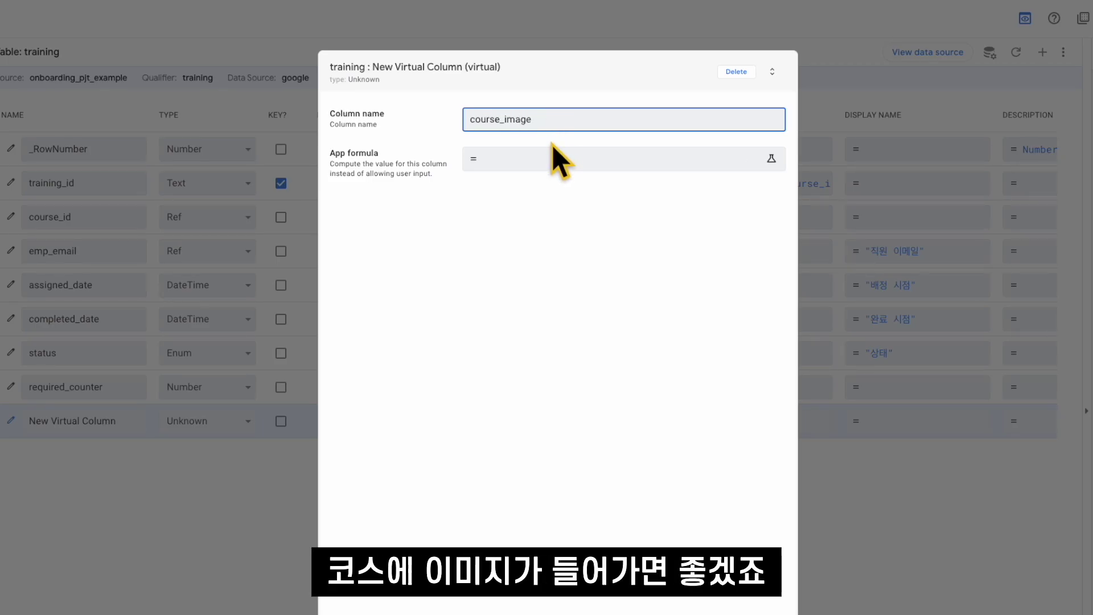
Step: Set the course_image column's app formula to [course_id].[image], save the column, and check the course_id column's reference settings
left_click(556, 164)
type("[course")
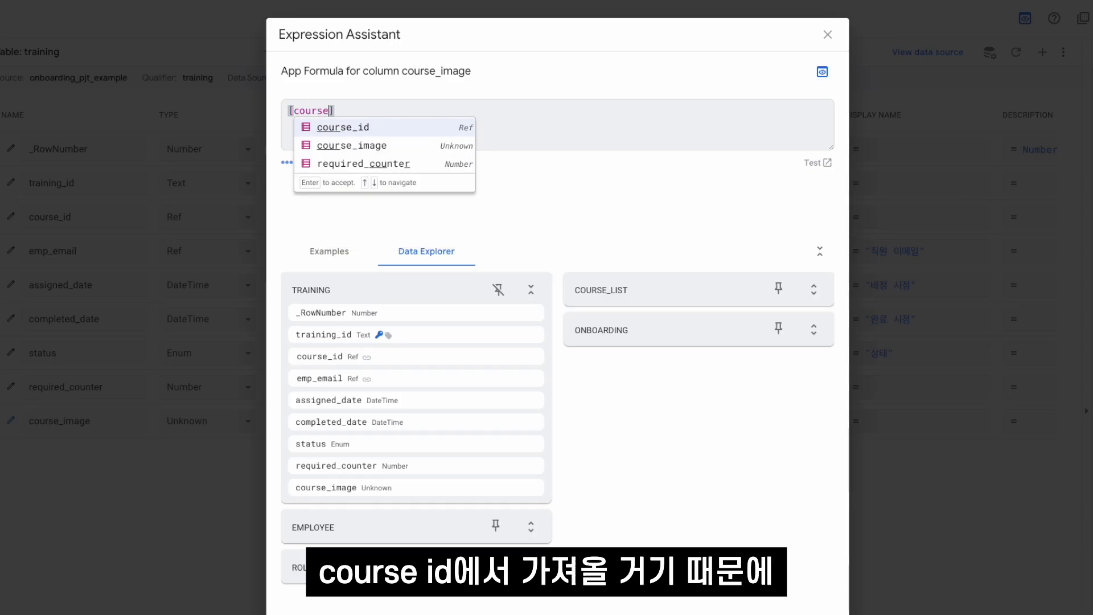
key("Return")
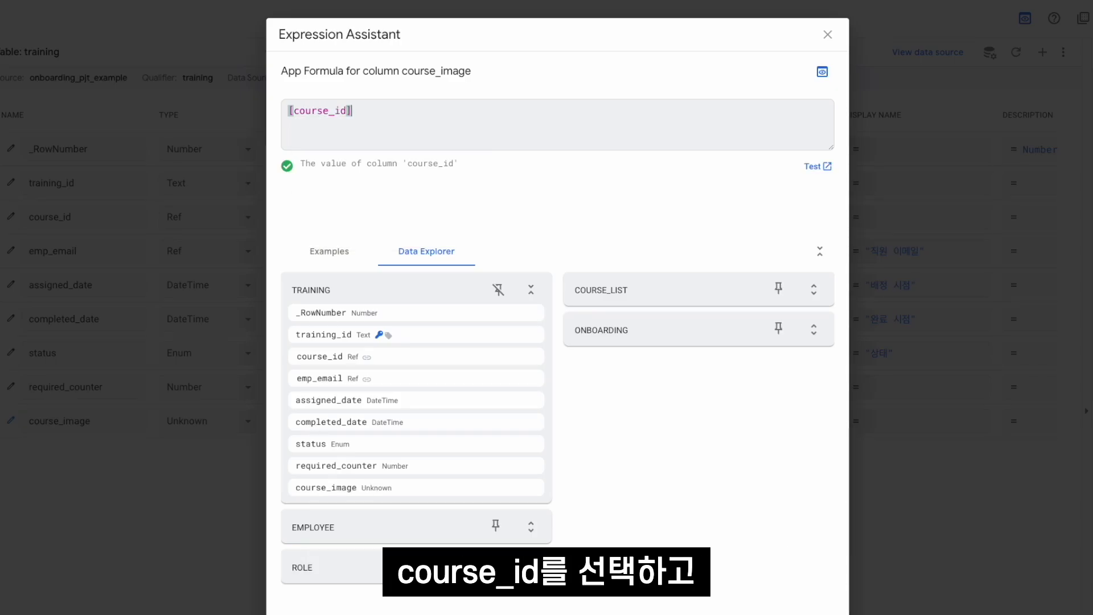
type(".")
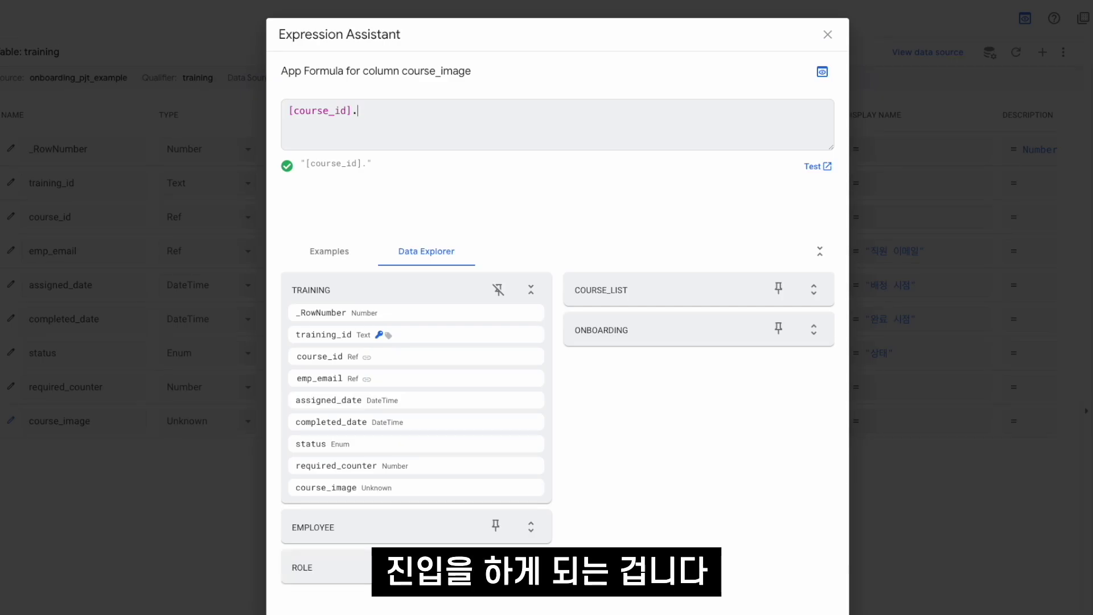
type("[")
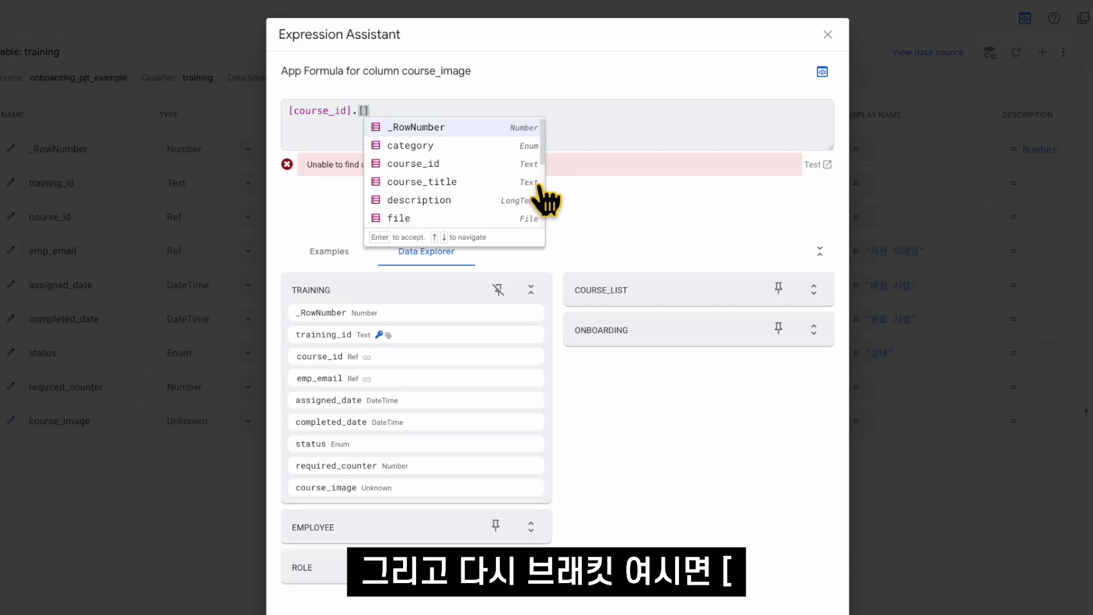
type("image")
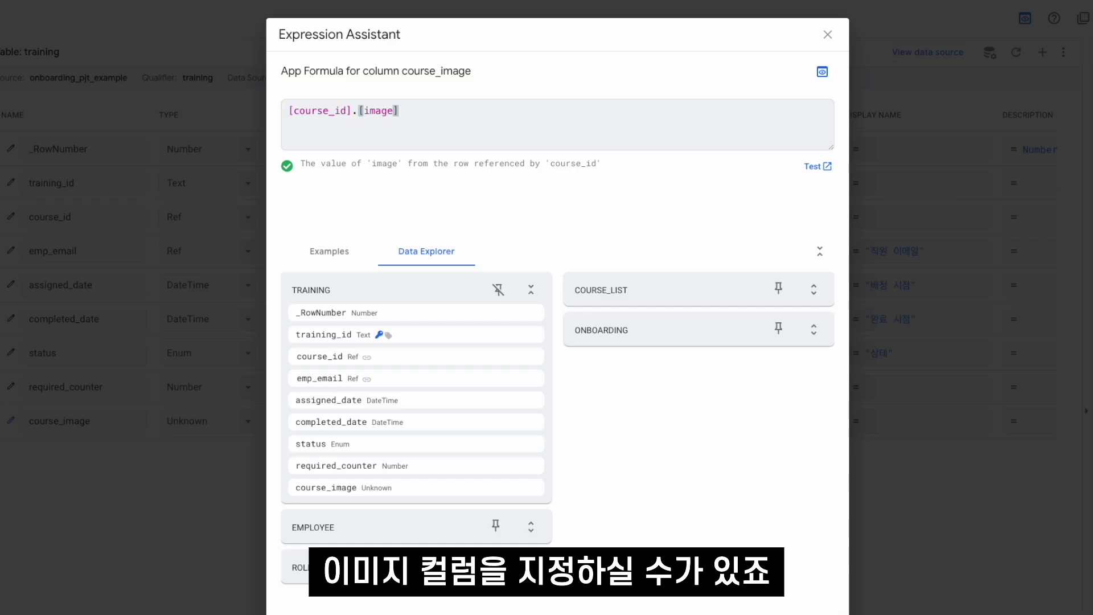
left_click(797, 612)
left_click(743, 73)
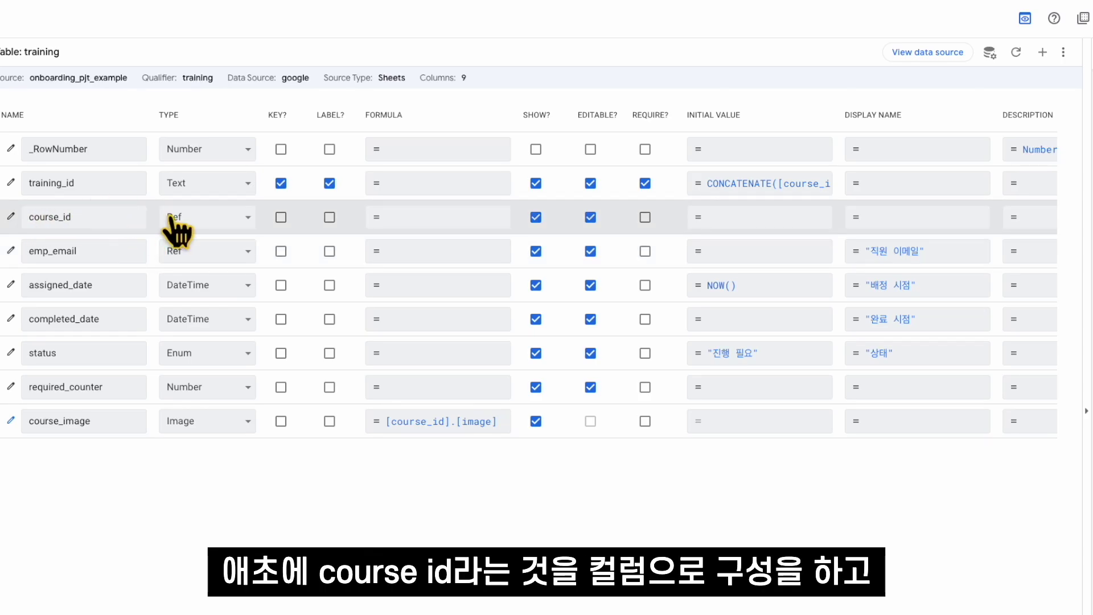
left_click(9, 222)
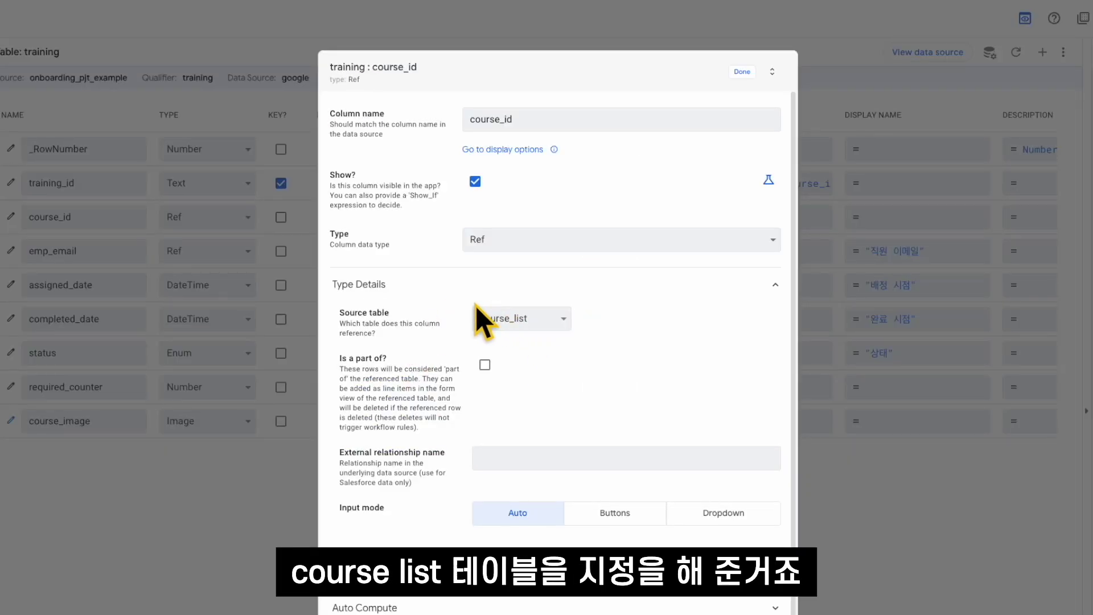
left_click(741, 72)
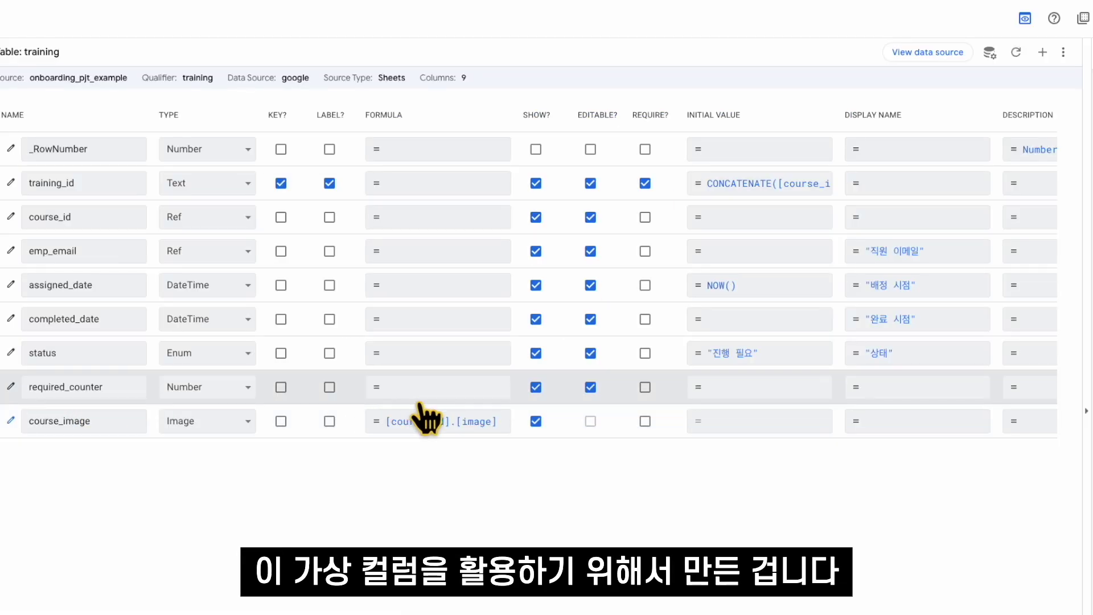
Step: Add a virtual column named course_title to the training table with the app formula [course_id].[course_title]
left_click(1043, 52)
left_click(574, 119)
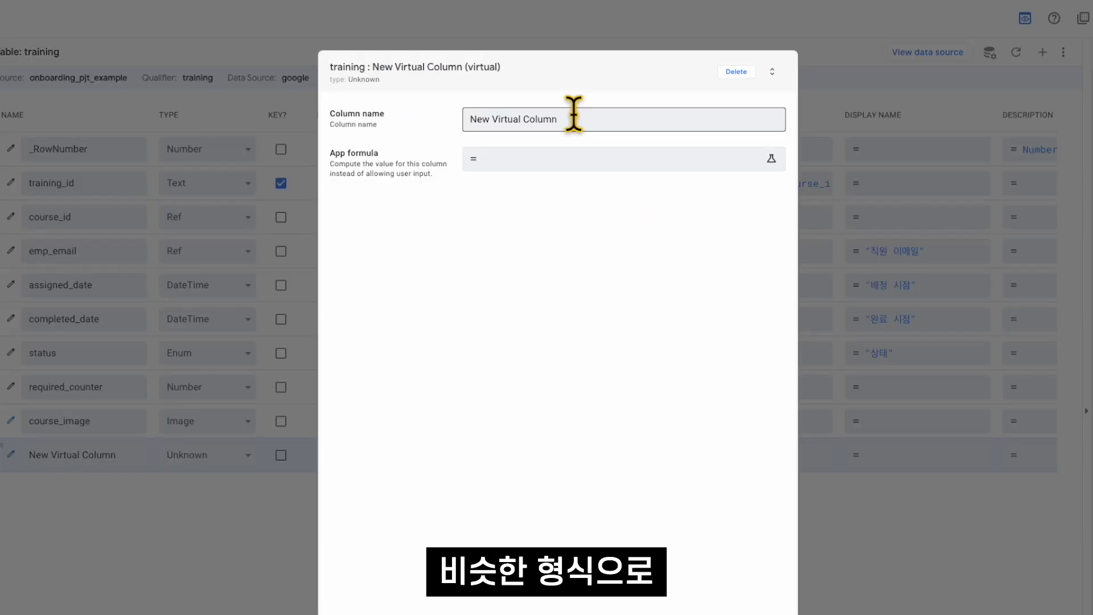
triple_click(573, 119)
type("course")
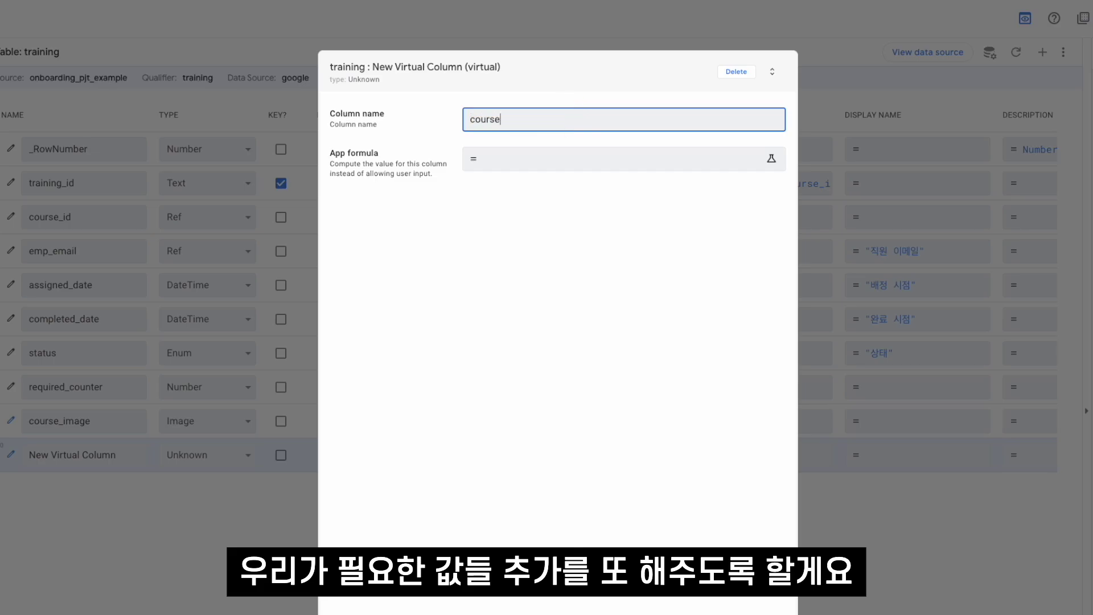
type("_title")
left_click(614, 158)
type("[couirse")
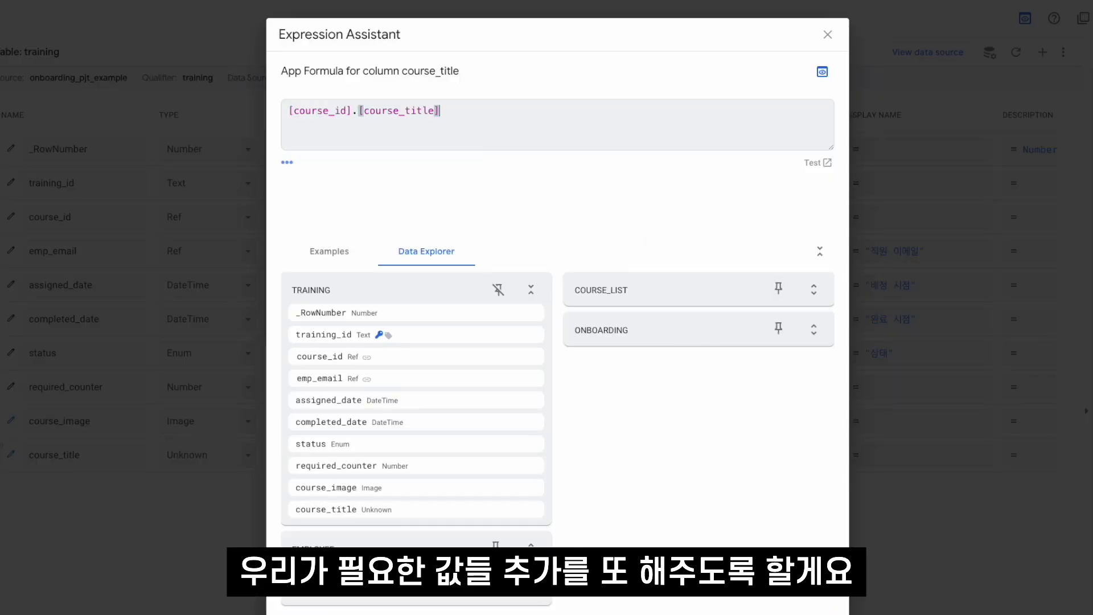
left_click(814, 598)
left_click(754, 71)
Step: Add a virtual column named course_description to the training table with the app formula [course_id].[description]
left_click(1043, 52)
type("course_description")
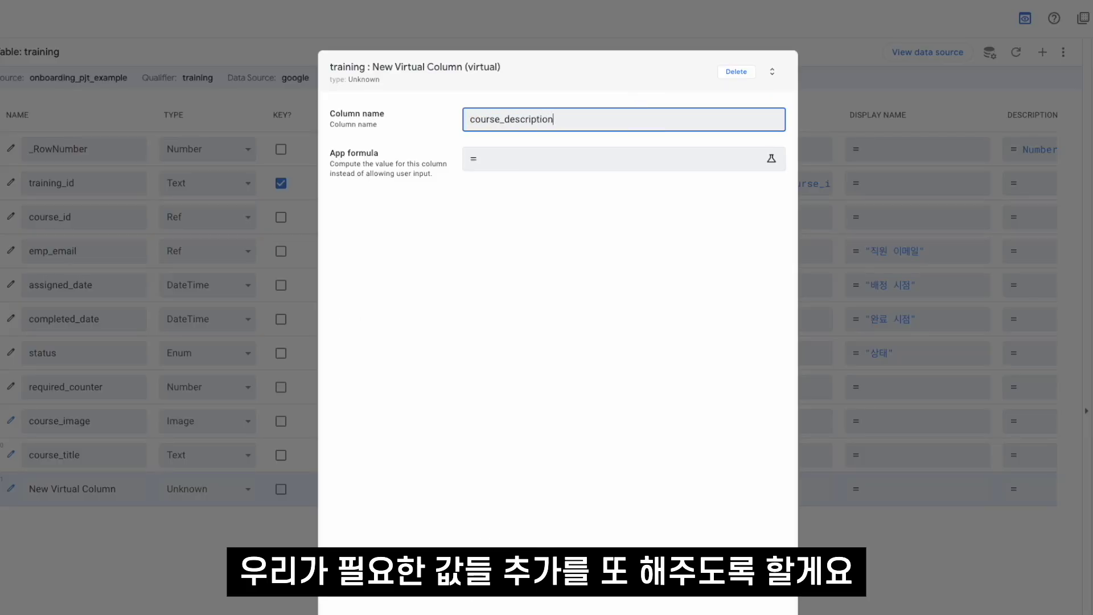
left_click(615, 159)
type("[course_id].[")
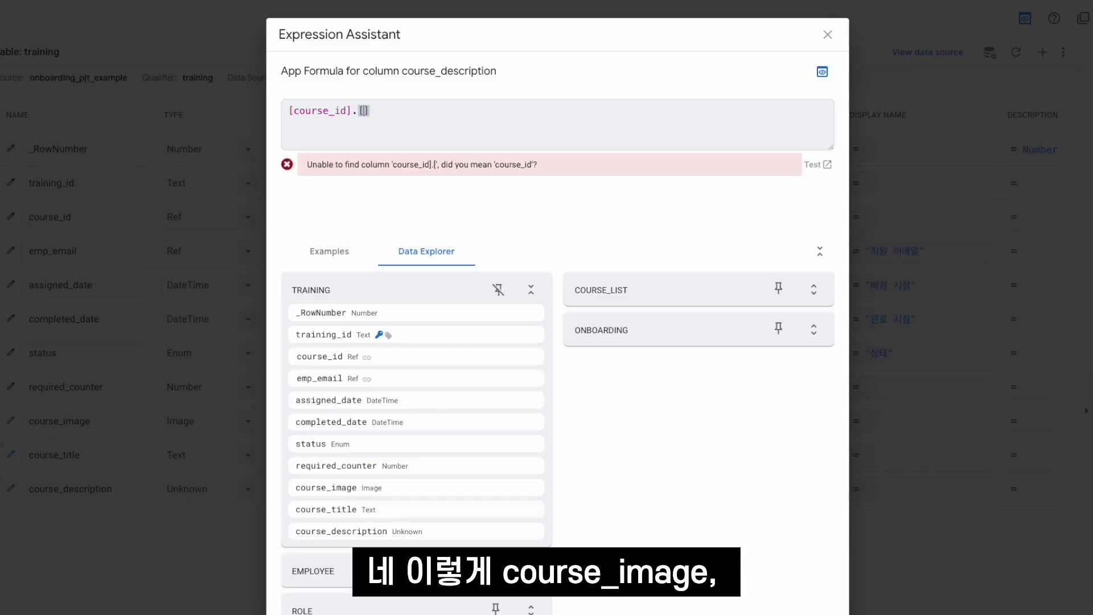
type("description")
left_click(814, 598)
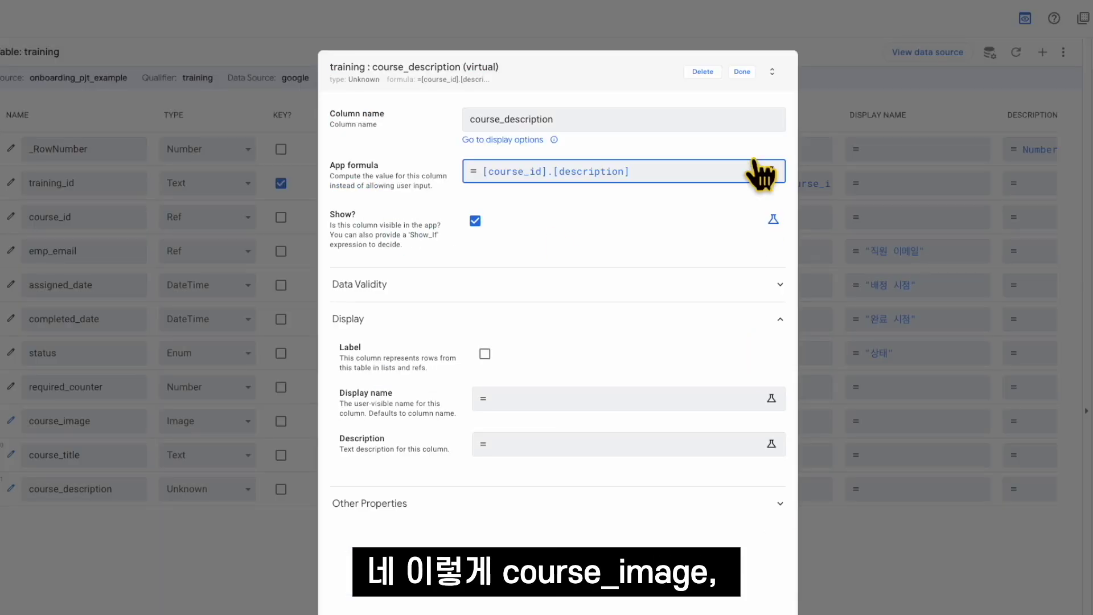
left_click(742, 71)
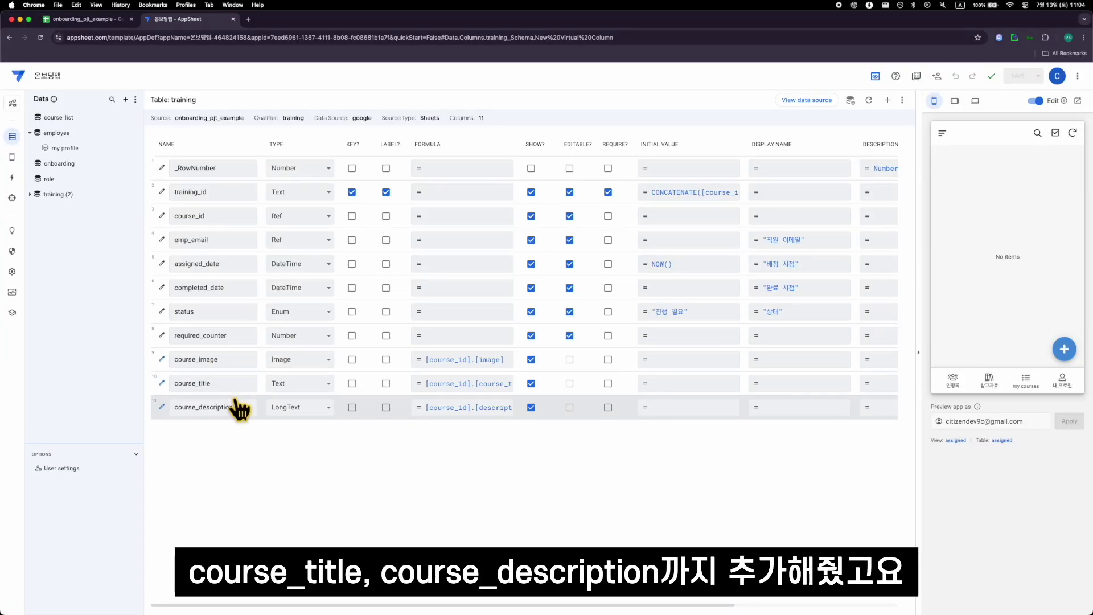
Step: In the assigned view, set the main image to course_image, the primary header to course_title and the secondary header to course_description
left_click(12, 156)
scroll(551, 343, "down", 5)
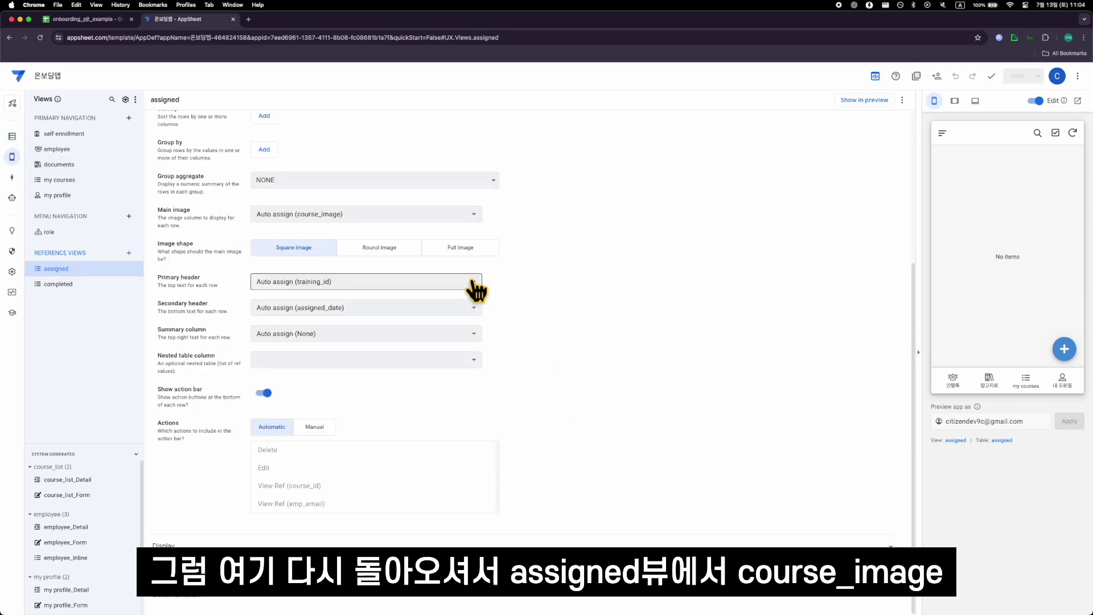
scroll(476, 290, "up", 1)
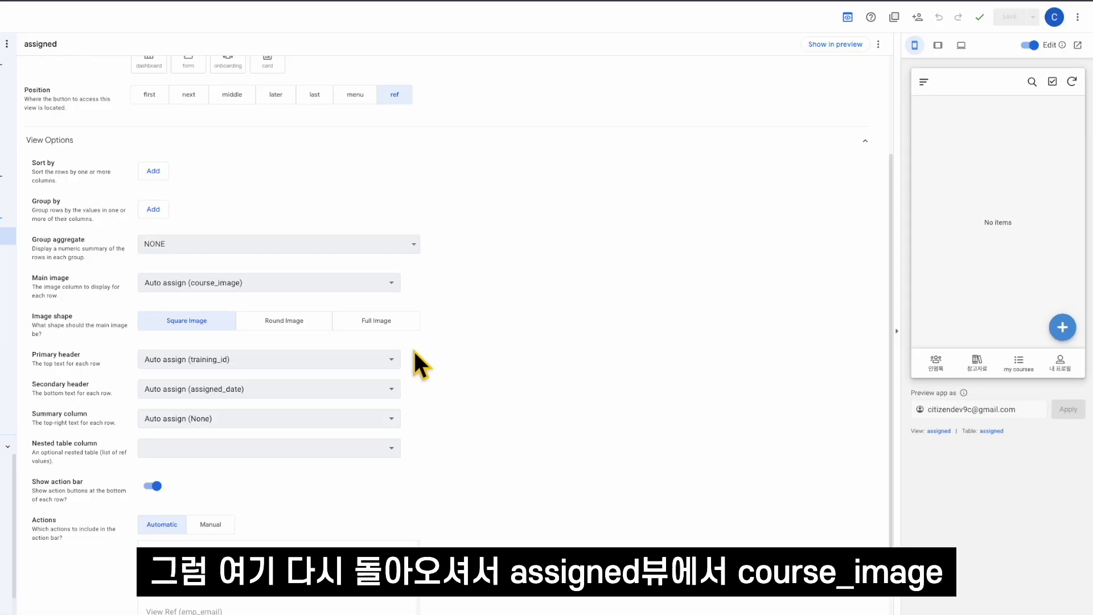
left_click(364, 251)
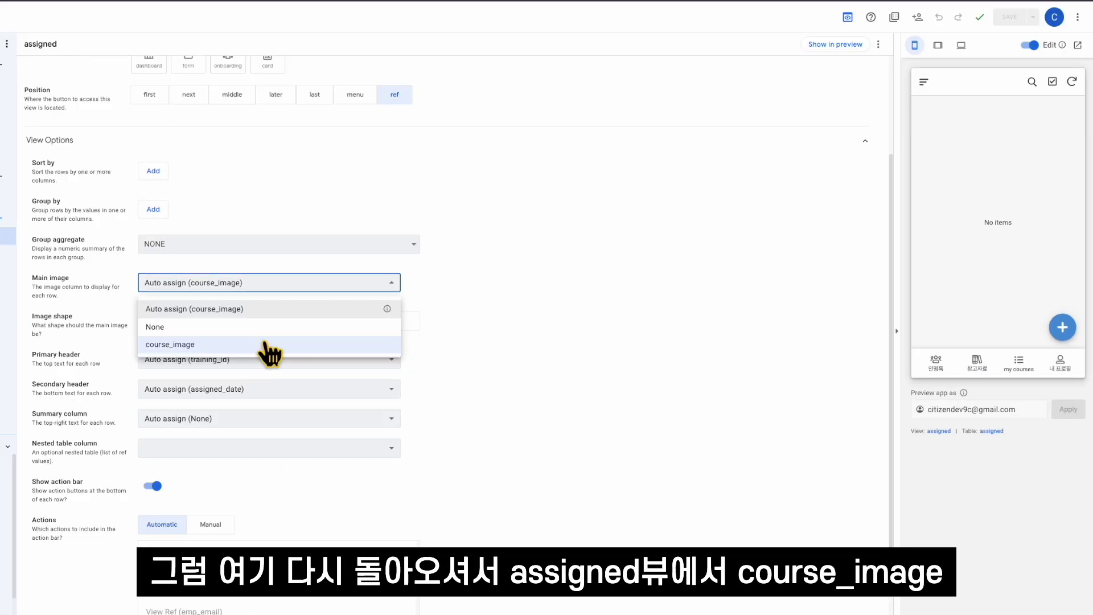
left_click(365, 307)
left_click(358, 317)
left_click(290, 510)
left_click(310, 391)
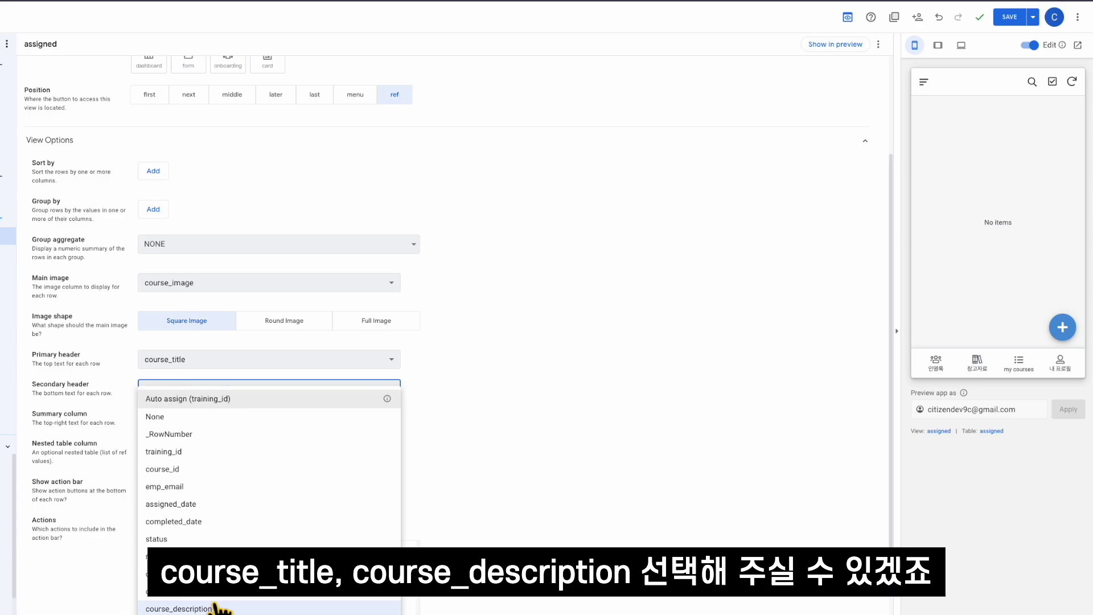
left_click(176, 605)
Step: Switch the assigned view's actions to manual, remove all the removable ones, hide the action bar, and save the app
scroll(486, 464, "down", 2)
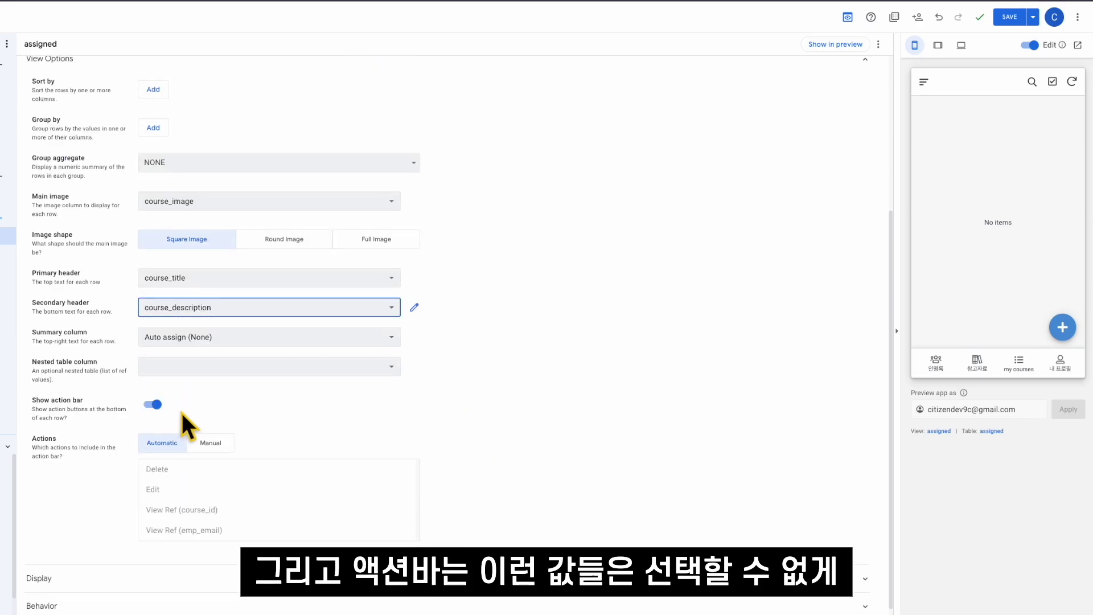
left_click(209, 444)
left_click(397, 467)
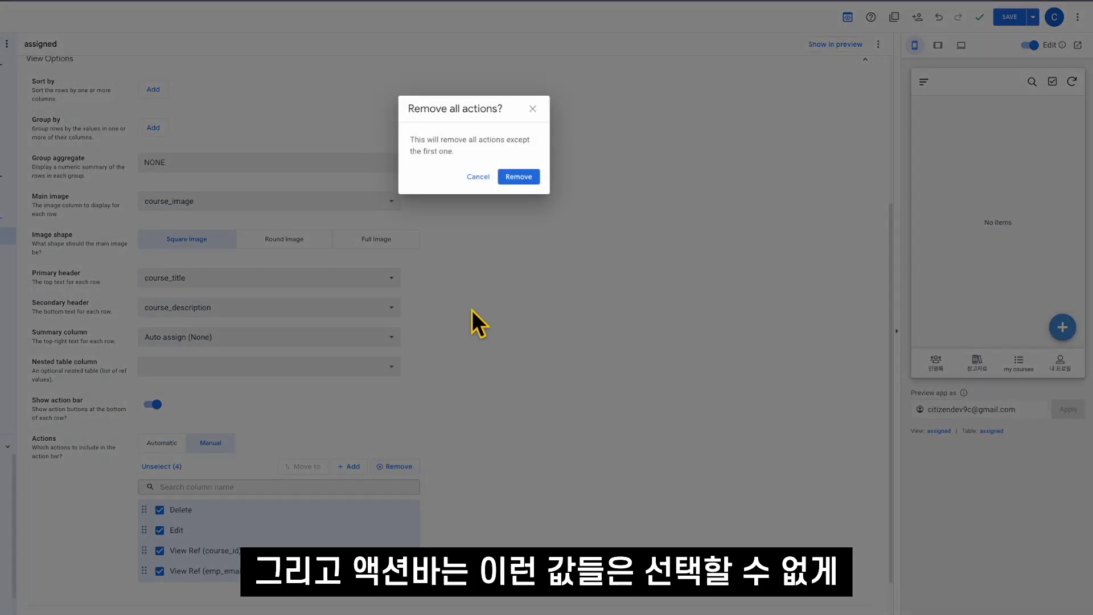
key("Return")
left_click(149, 404)
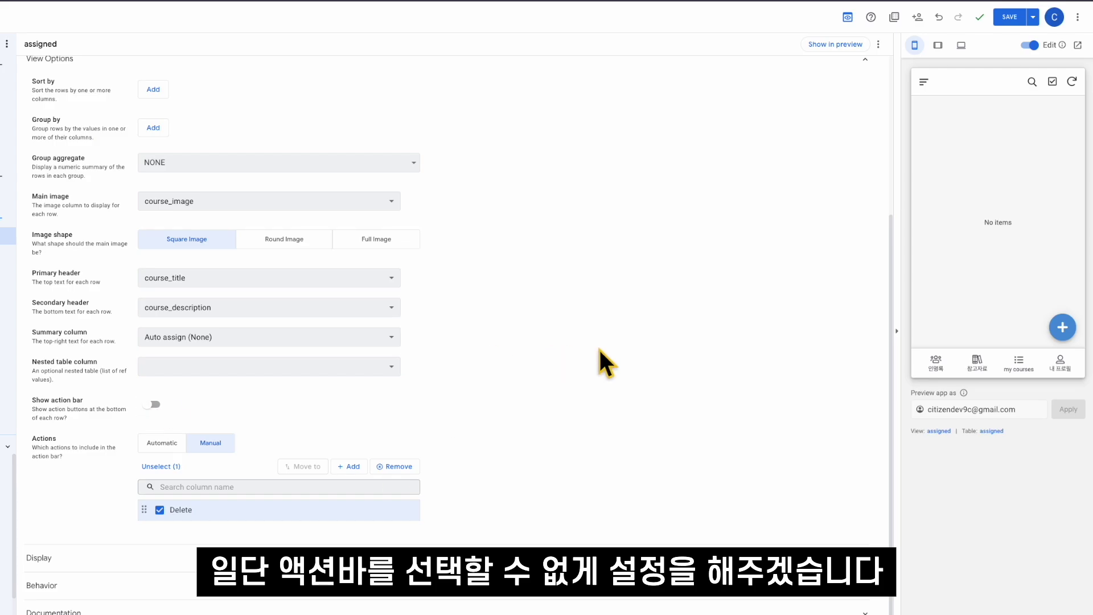
left_click(1005, 16)
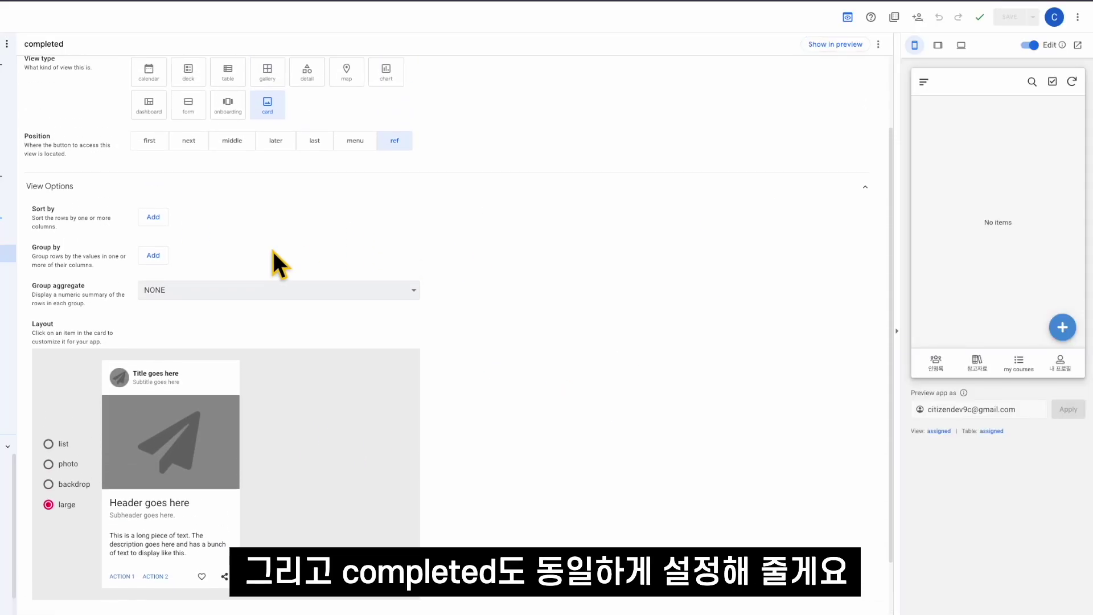
Step: Make completed a deck view with main image course_image, primary header course_title and secondary header course_description
left_click(256, 287)
left_click(231, 351)
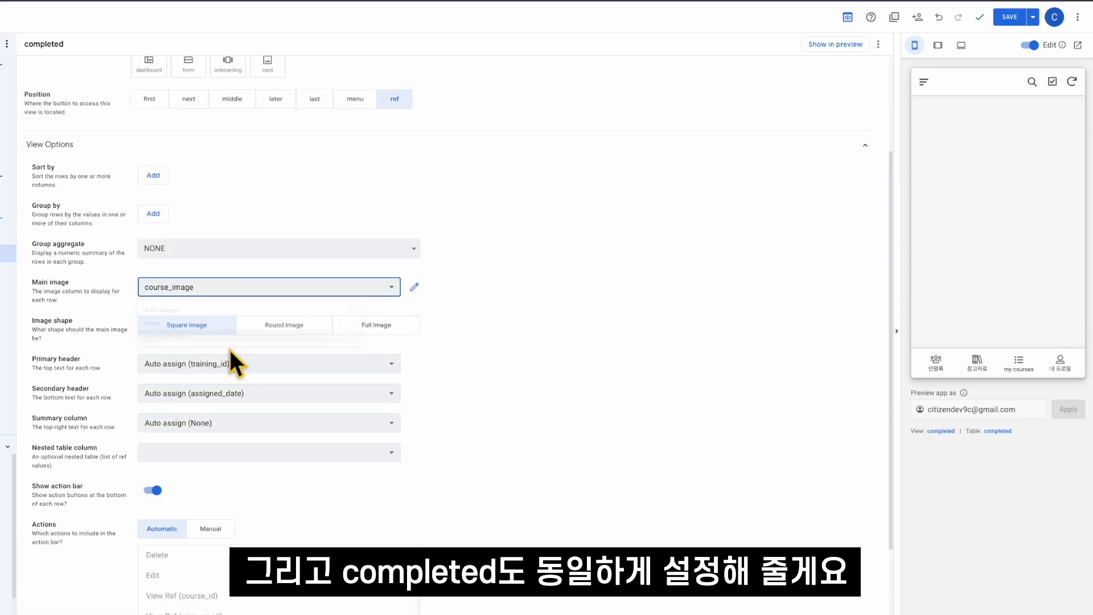
left_click(229, 363)
left_click(217, 564)
left_click(222, 364)
left_click(225, 582)
left_click(236, 392)
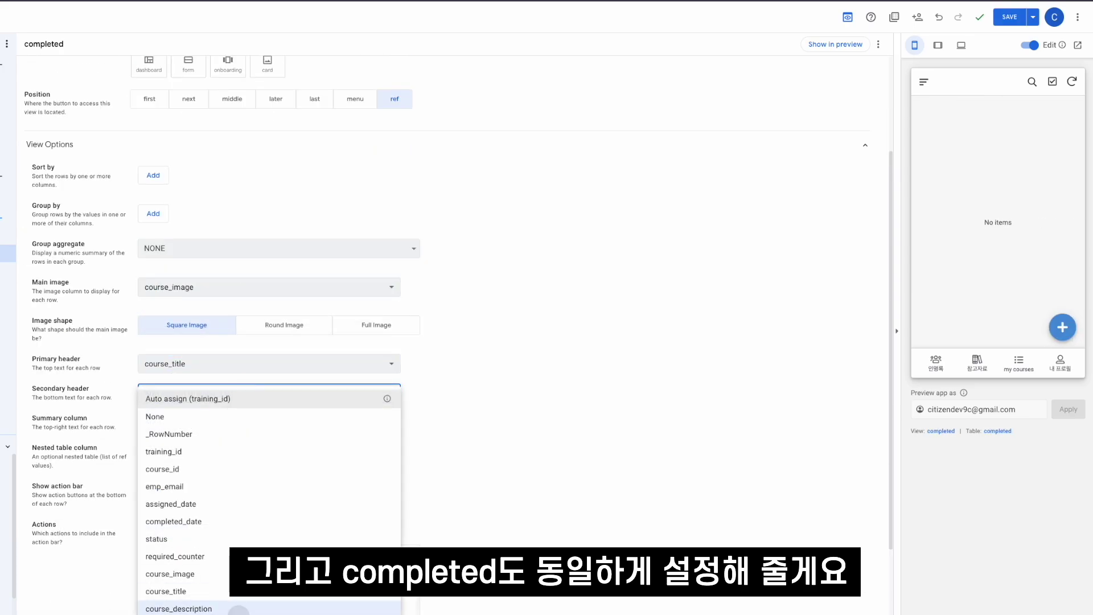
left_click(225, 608)
Step: Hide the completed view's action bar and save the app
scroll(461, 441, "down", 2)
left_click(153, 377)
left_click(1009, 17)
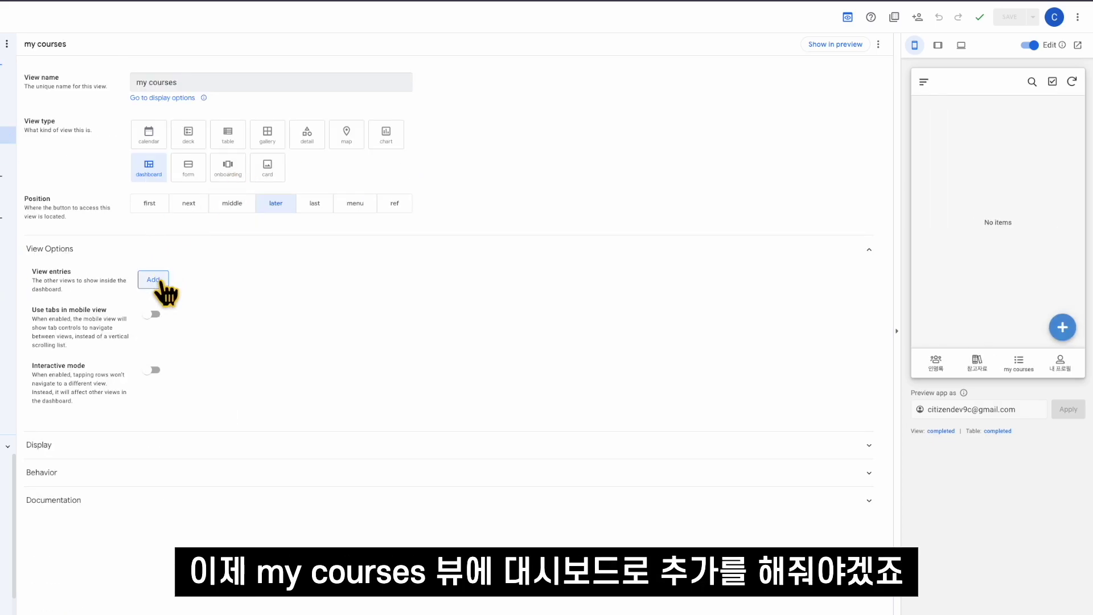
Step: Add the assigned and completed views as entries of the my courses dashboard
left_click(154, 283)
left_click(240, 283)
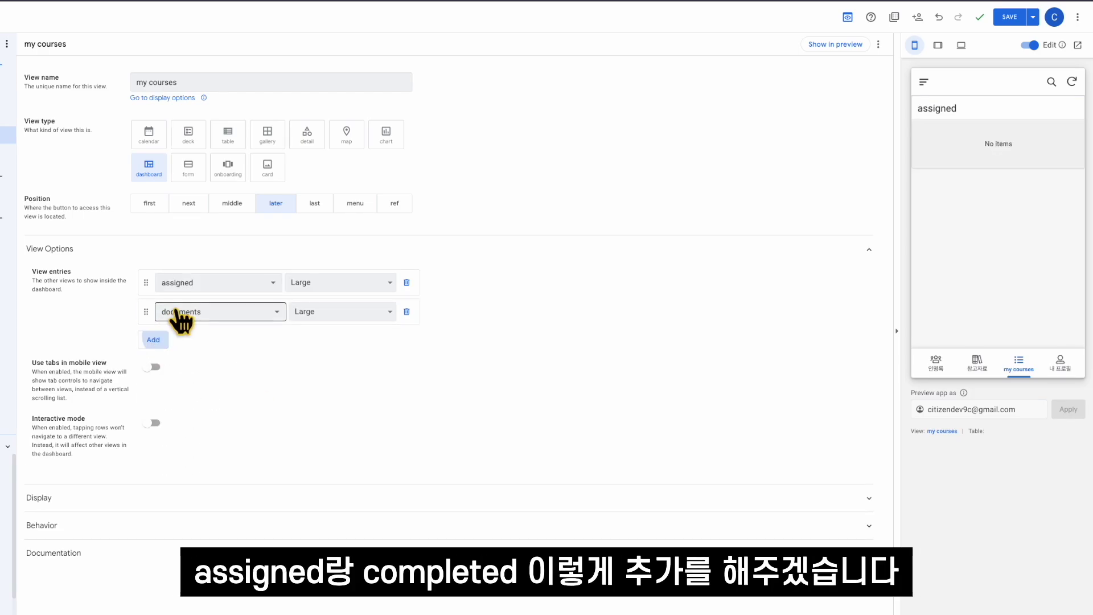
left_click(183, 314)
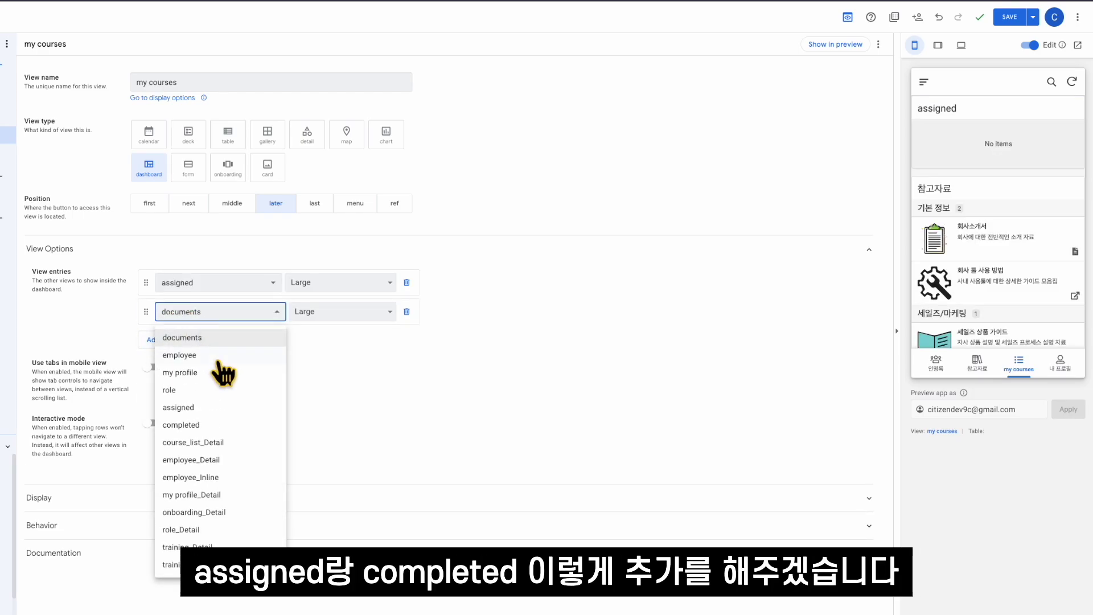
left_click(215, 425)
Step: Set both my courses dashboard entries to Tall, enable tabs in mobile view, and check the completed tab in the preview
left_click(316, 290)
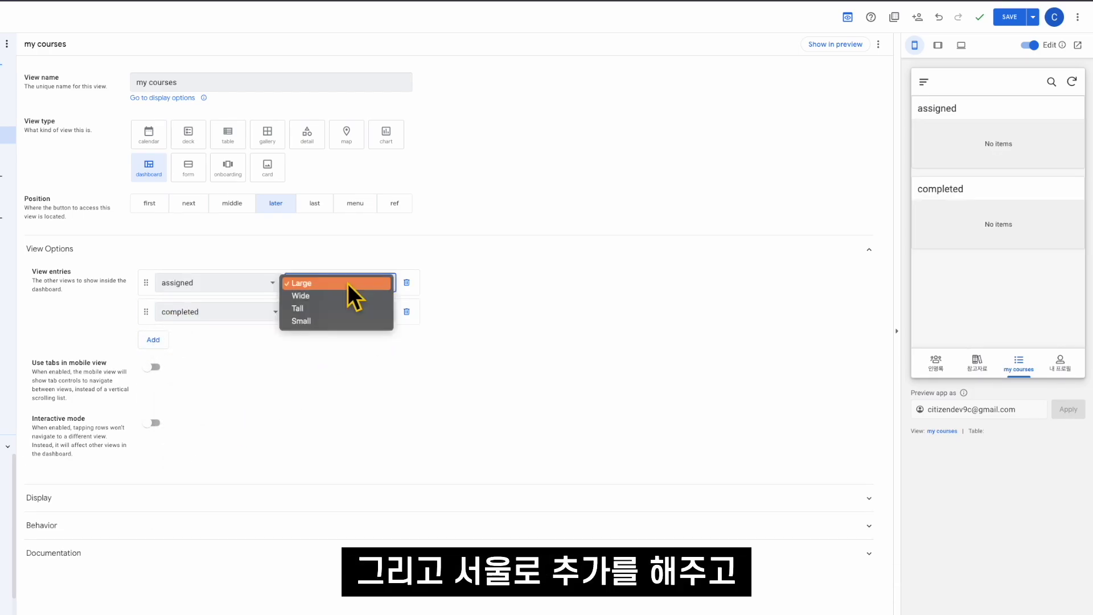
left_click(348, 297)
left_click(348, 311)
left_click(349, 326)
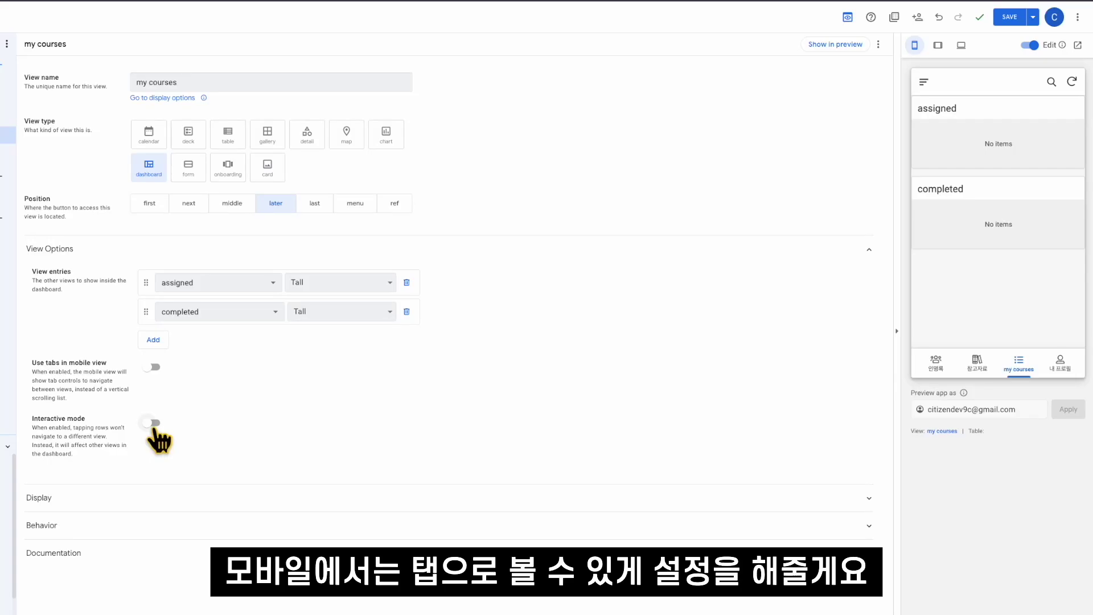
left_click(153, 368)
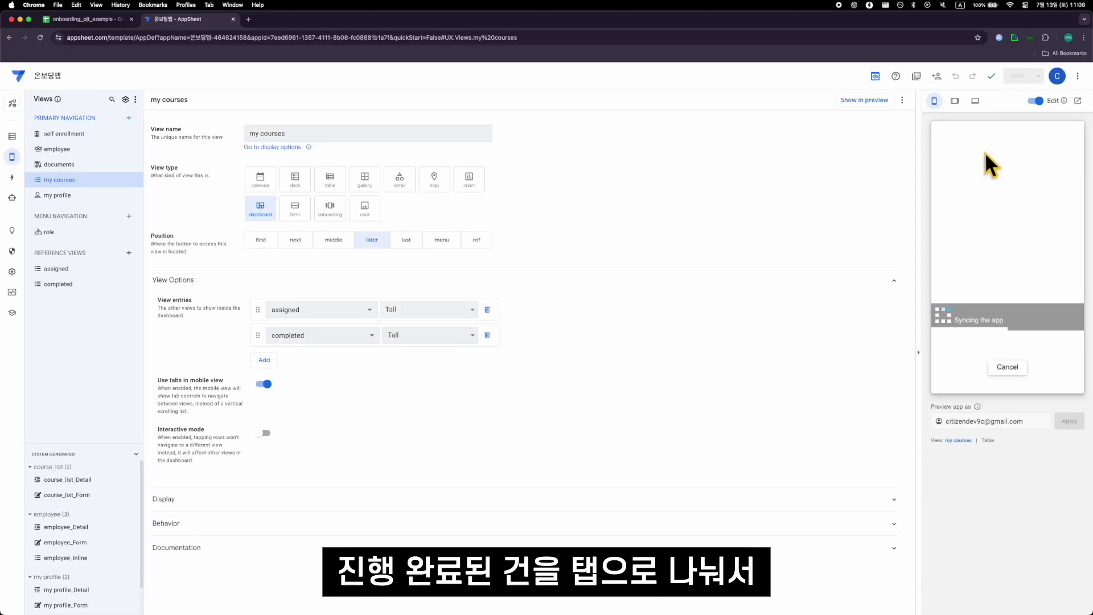
left_click(985, 154)
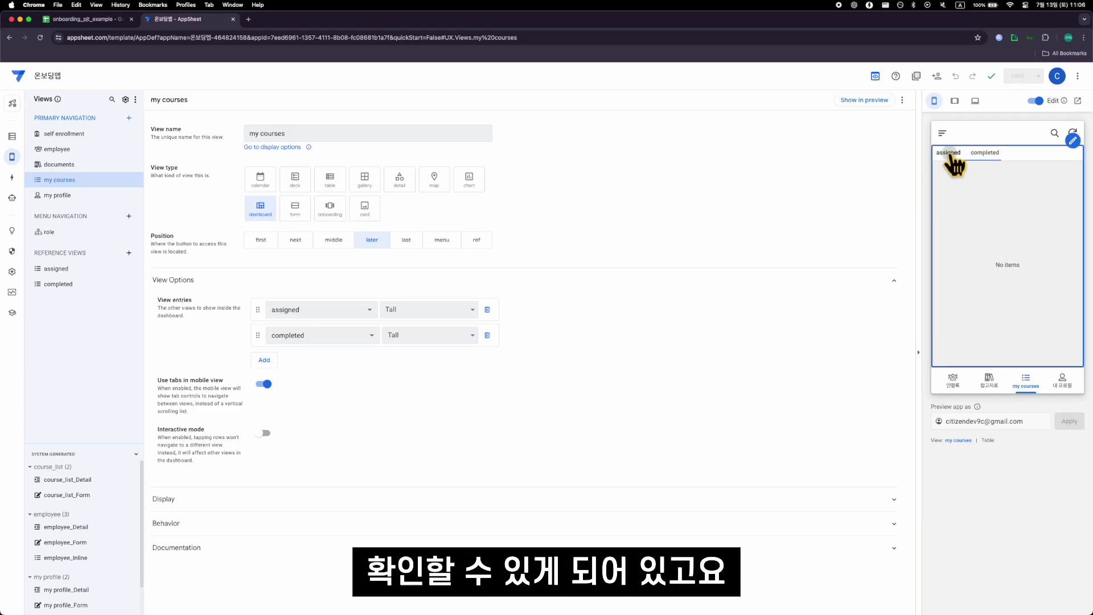
Step: Give my courses the book-open icon and display name "수강 과목", and display assigned as "진행 필요" and completed as "진행 완료"
left_click(363, 501)
scroll(368, 512, "down", 3)
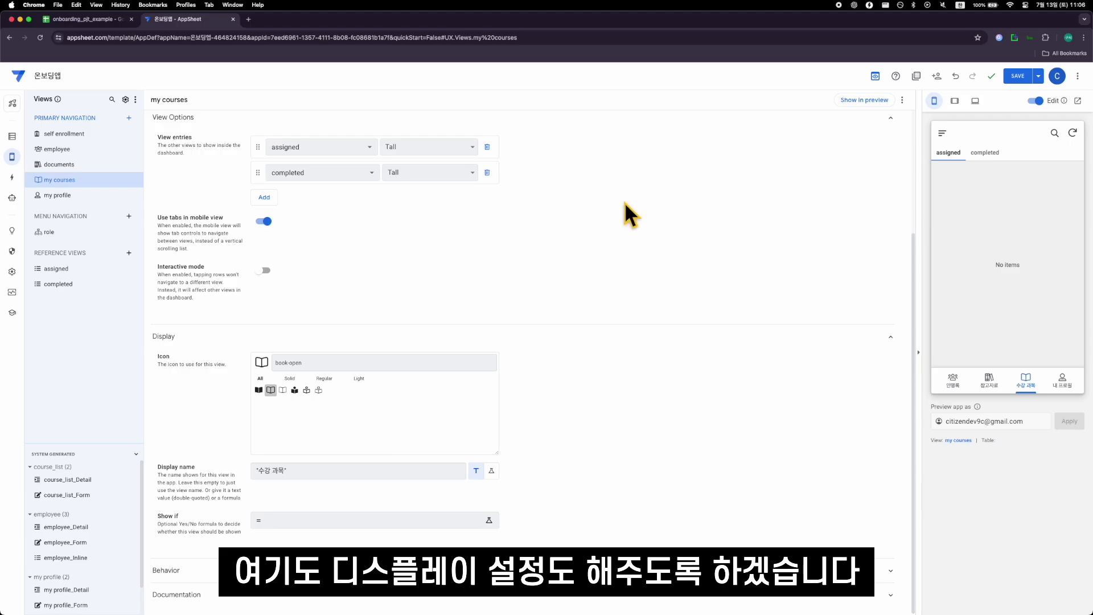
left_click(103, 270)
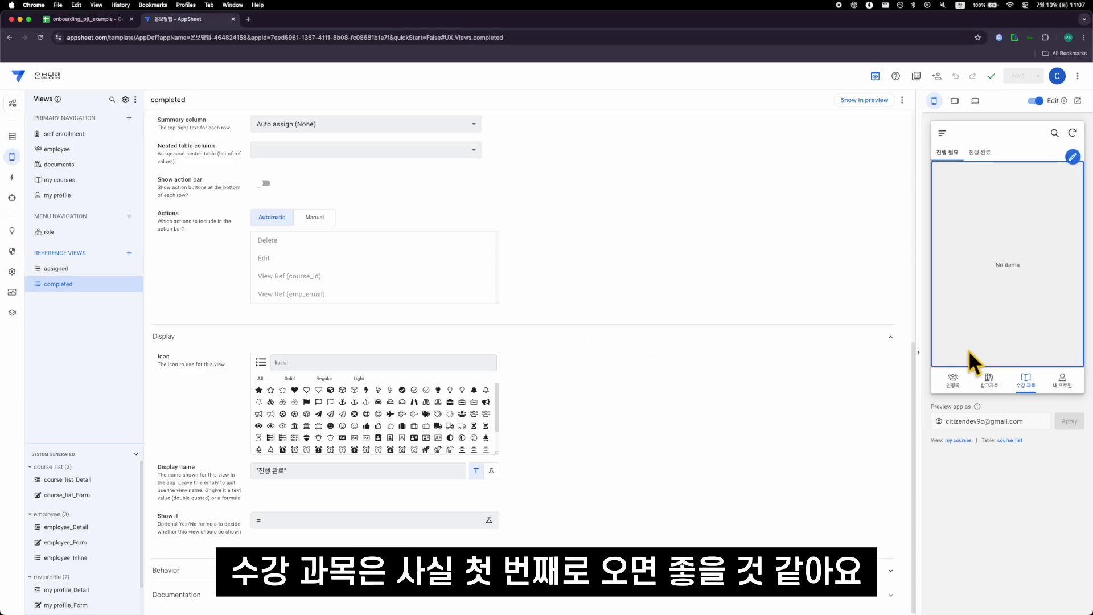
Step: Move the my courses view to the first position in the primary navigation
scroll(365, 229, "up", 5)
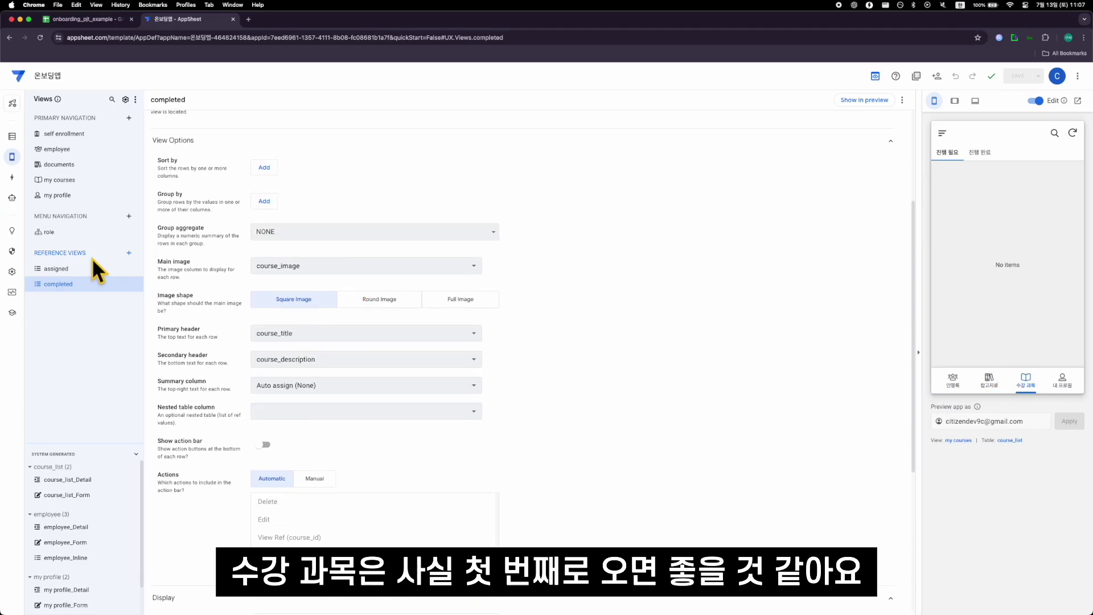
left_click(72, 179)
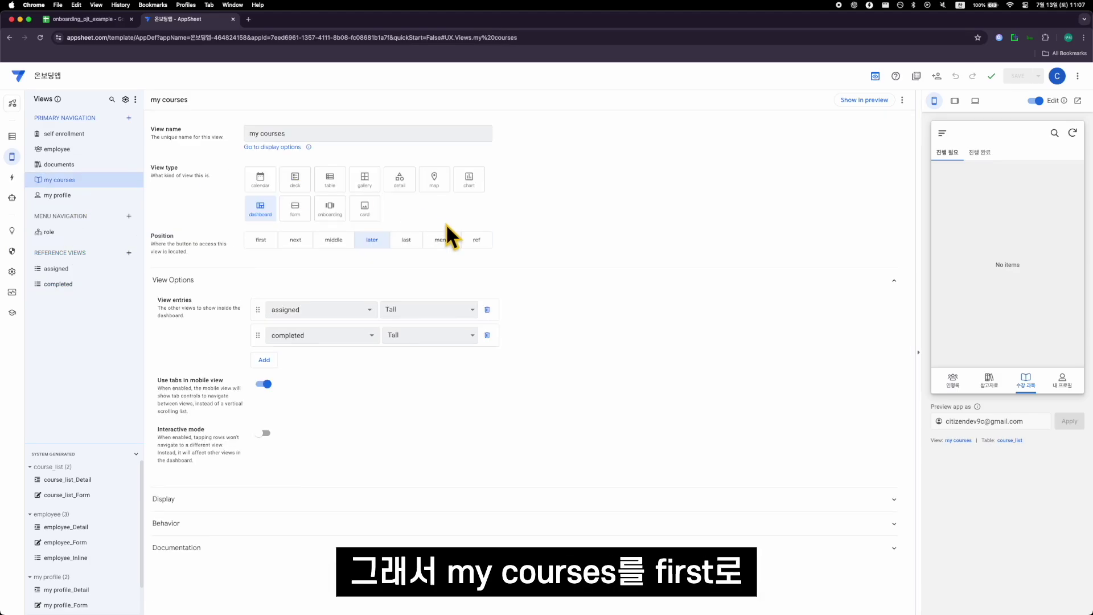
left_click(261, 240)
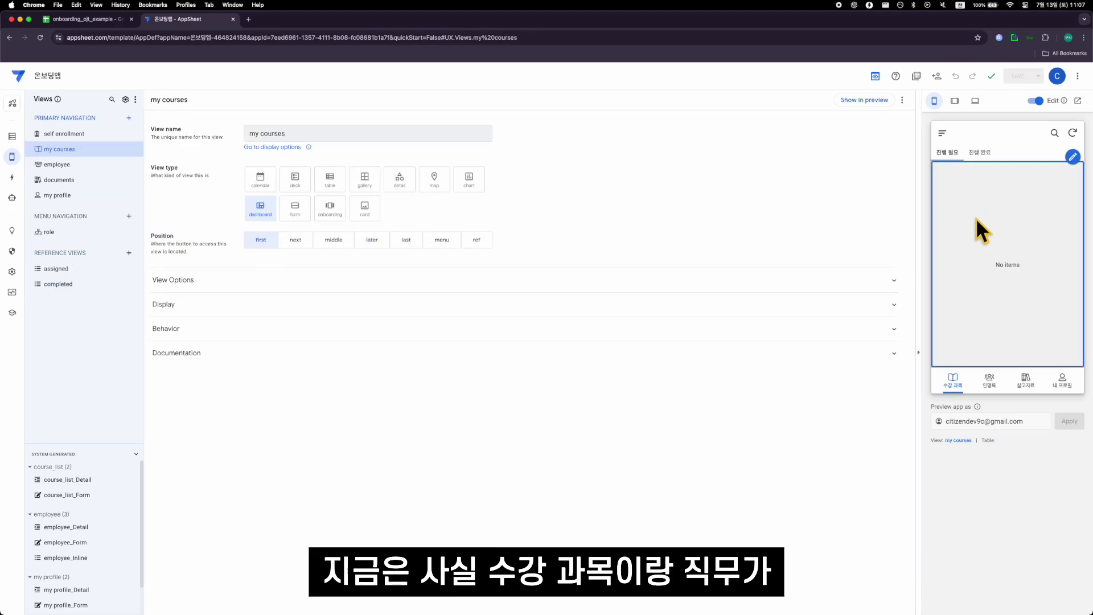
Step: Look through the app preview's main views and examine the fields shown in the 회사소개서 course detail
left_click(1031, 383)
left_click(995, 380)
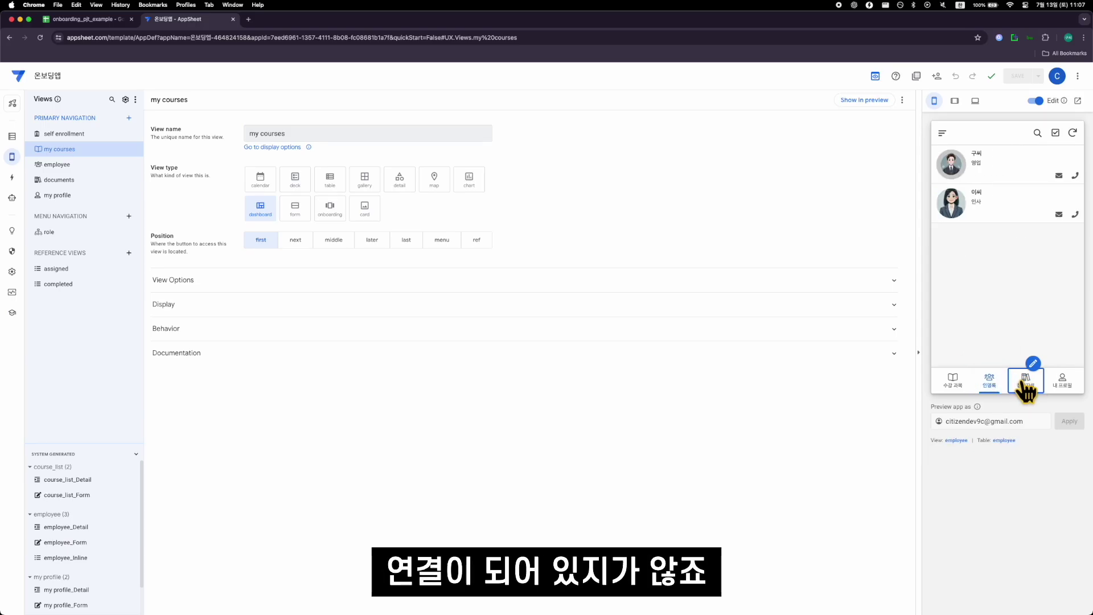
left_click(1023, 383)
left_click(954, 381)
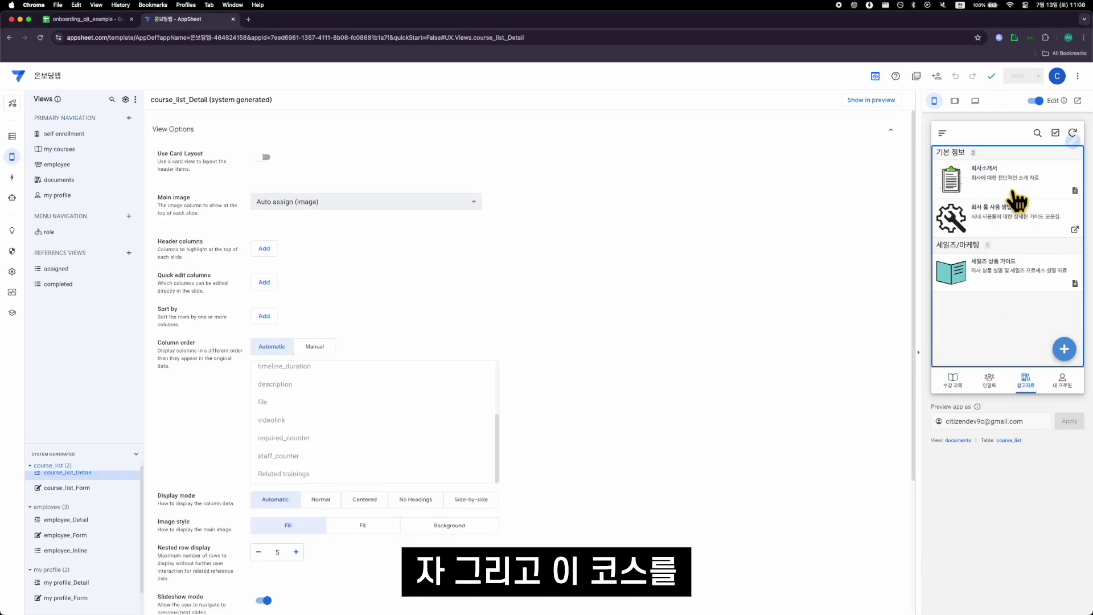
left_click(1014, 188)
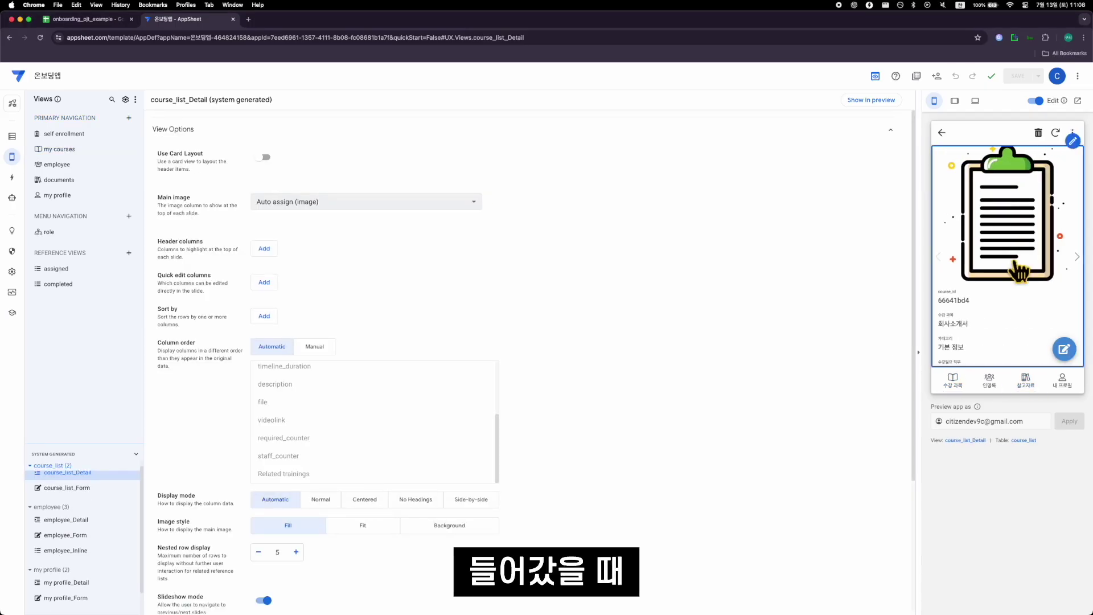
scroll(1012, 272, "down", 5)
scroll(1012, 273, "up", 3)
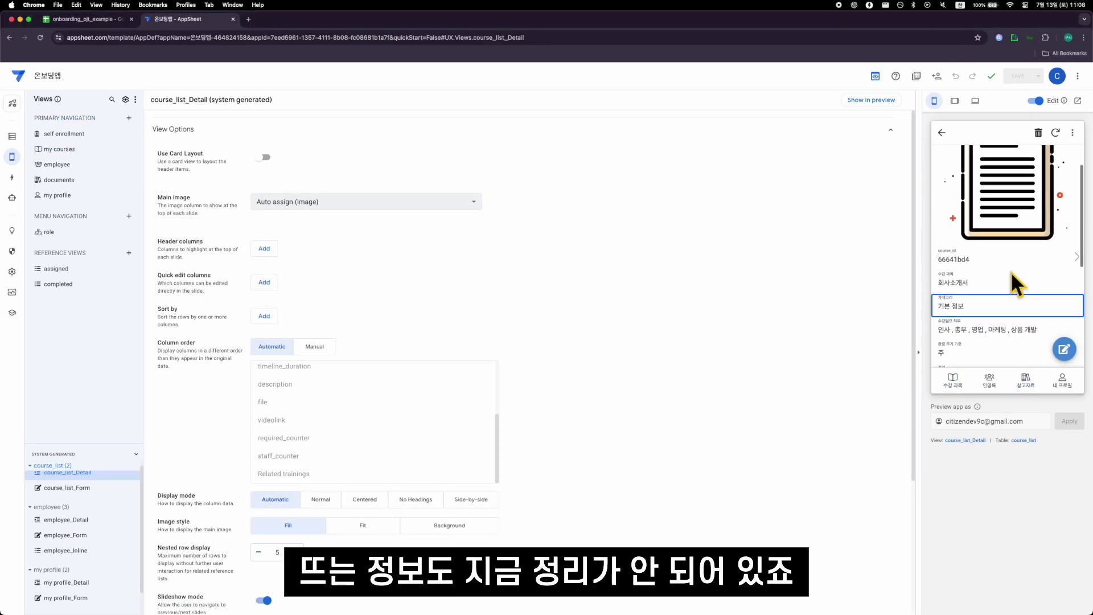
scroll(993, 274, "down", 5)
scroll(999, 265, "up", 8)
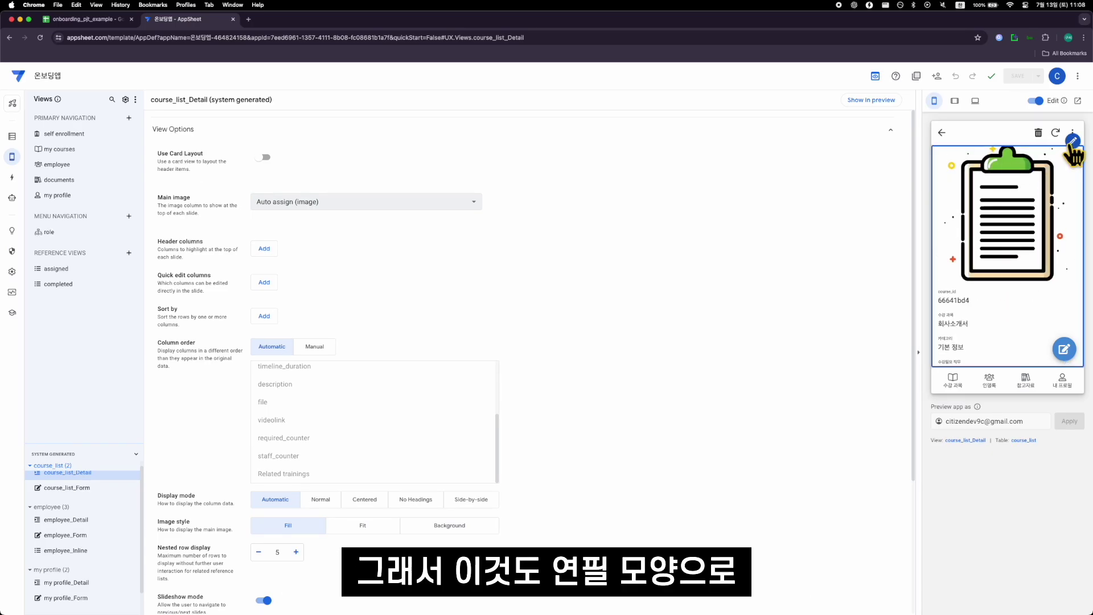
Step: Make course_list_Detail's column order manual and remove course_id, required_role, timeline_type, timeline_duration, required_counter and staff_counter
scroll(570, 235, "down", 1)
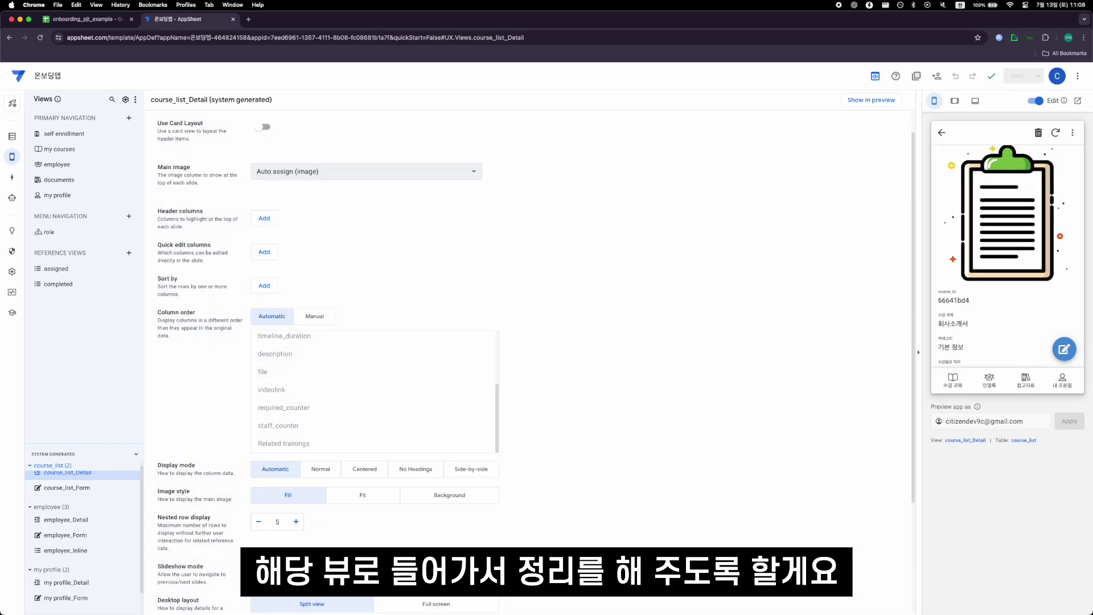
scroll(331, 171, "down", 5)
left_click(316, 166)
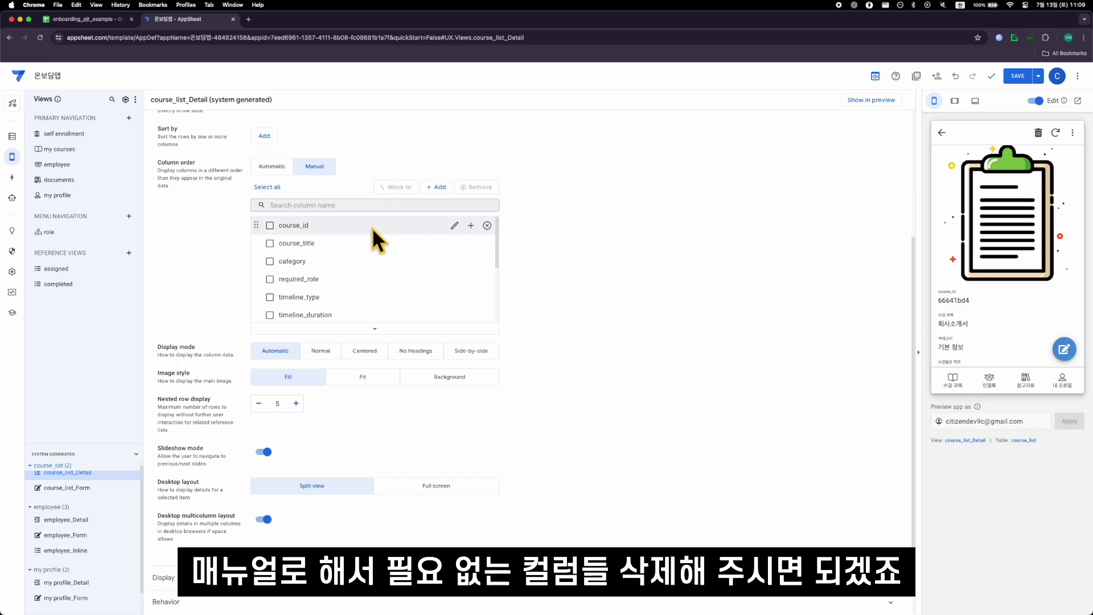
left_click(270, 225)
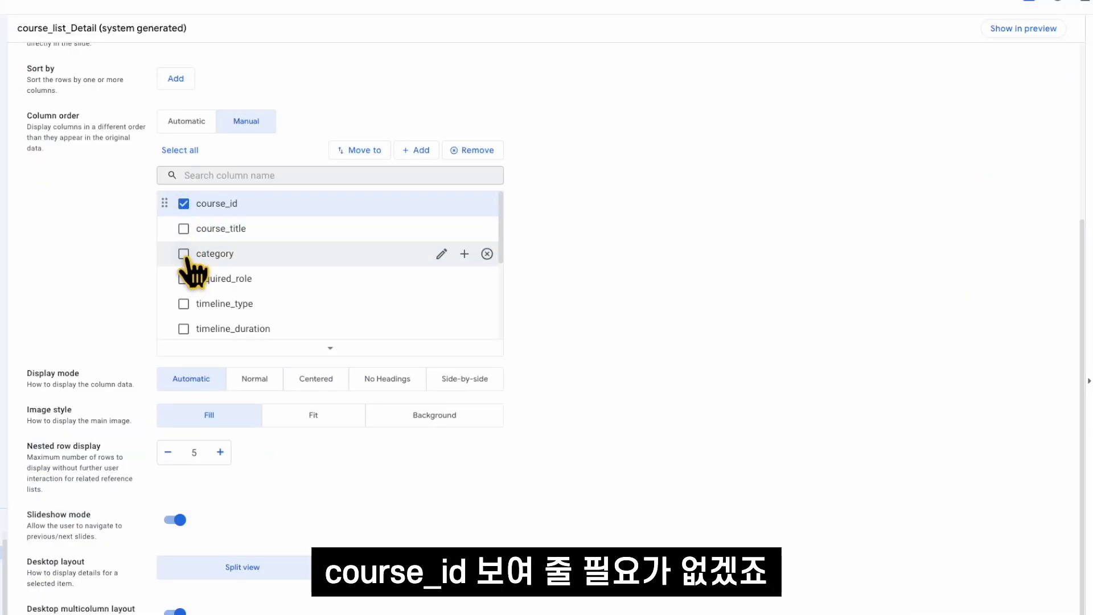
left_click(184, 279)
scroll(188, 285, "down", 1)
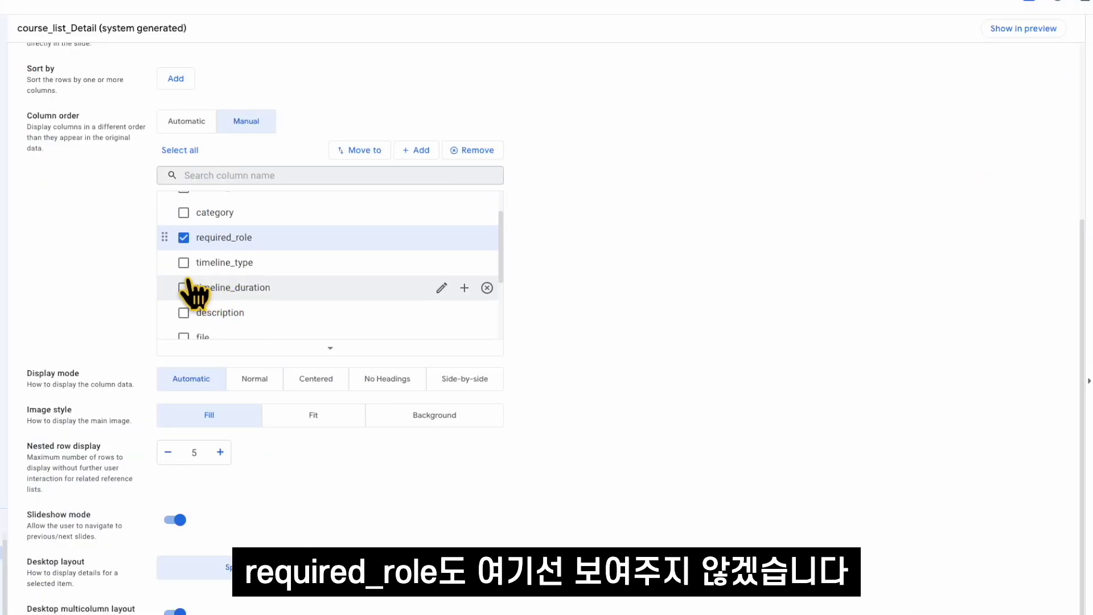
left_click(183, 263)
left_click(184, 288)
scroll(185, 302, "down", 2)
left_click(183, 296)
left_click(184, 320)
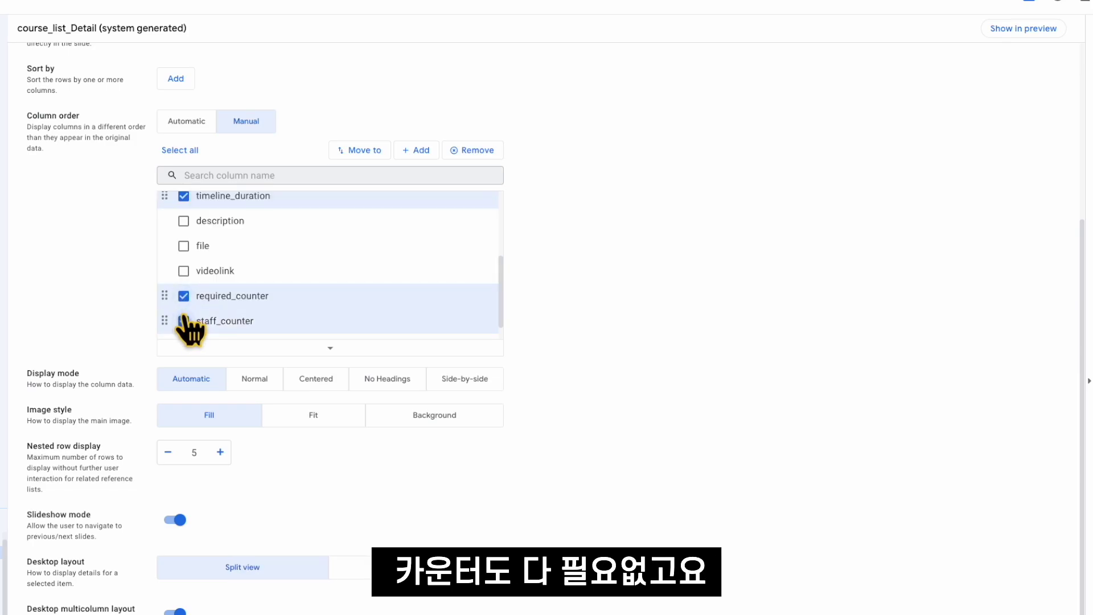
left_click(472, 151)
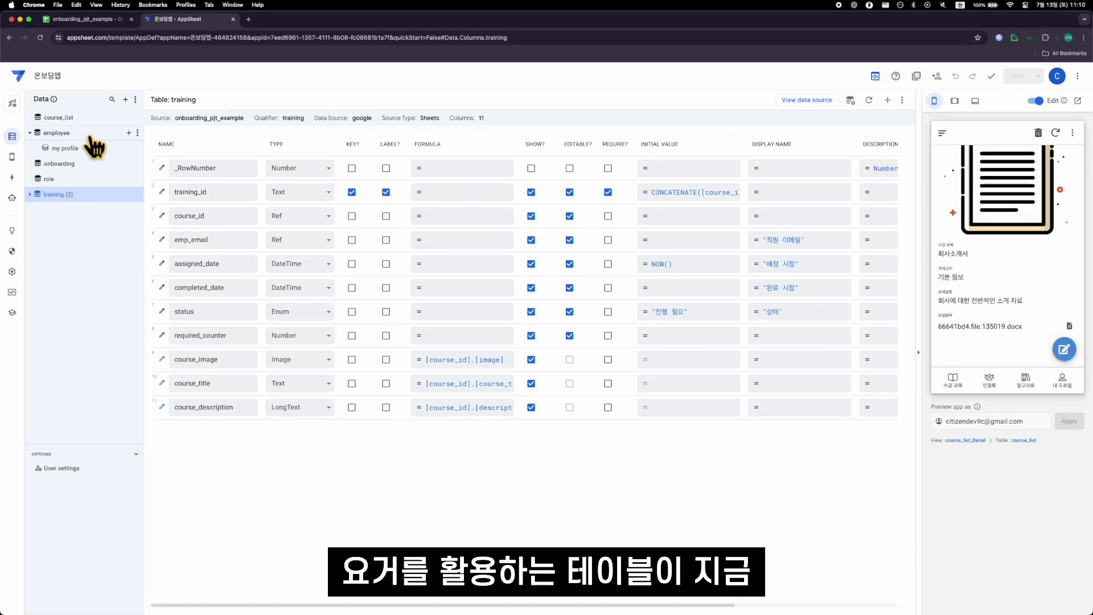
Step: Add a virtual column named file_virtual to the course_list table with the app formula HYPERLINK([_THISROW].[file], "파일 열람")
left_click(59, 117)
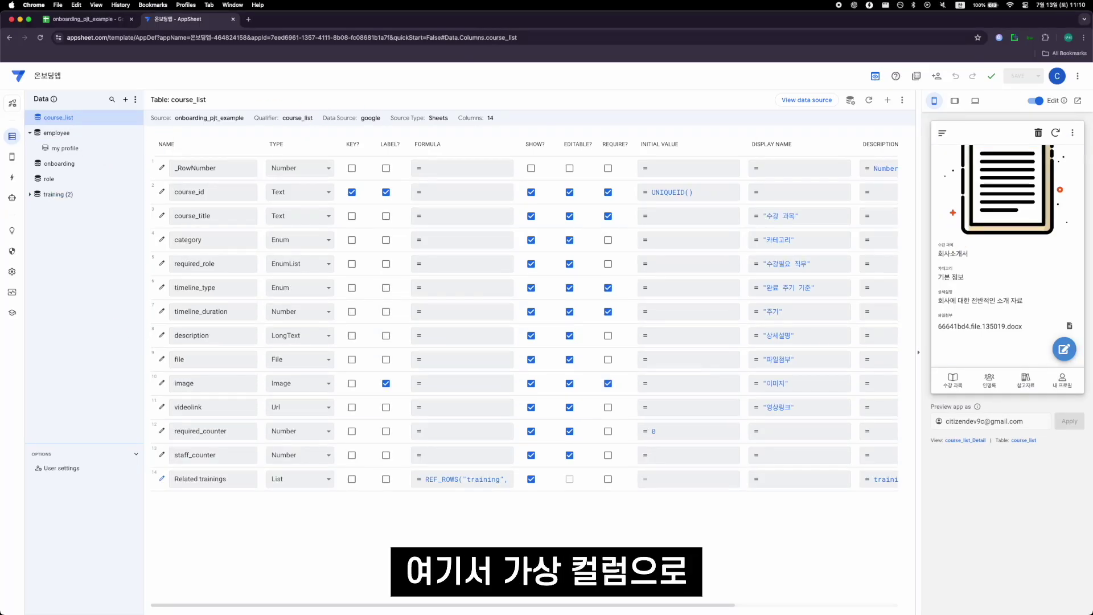
left_click(887, 101)
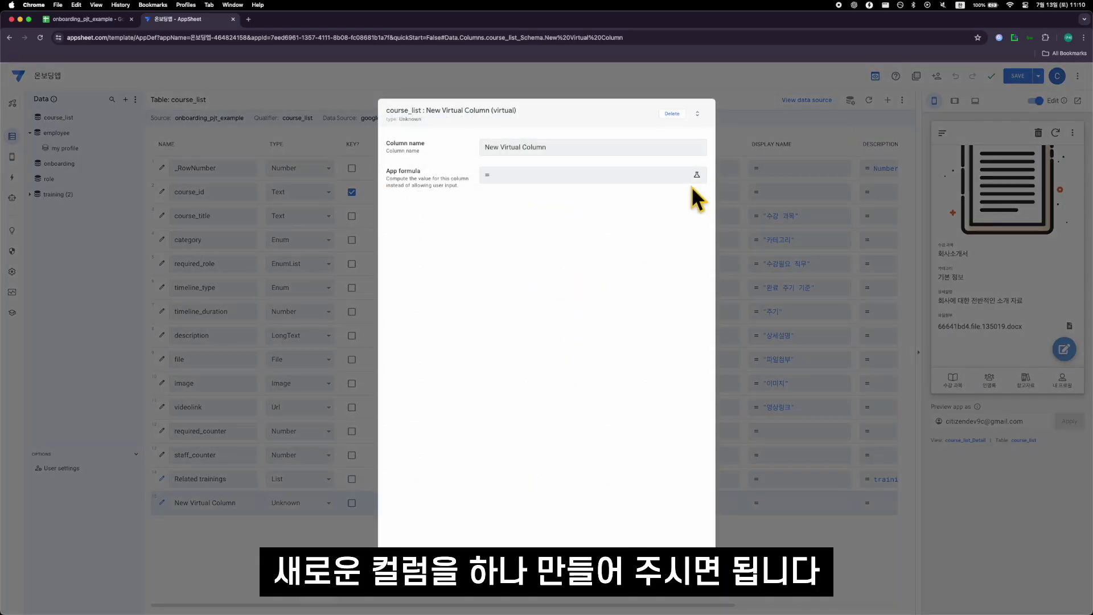
double_click(619, 150)
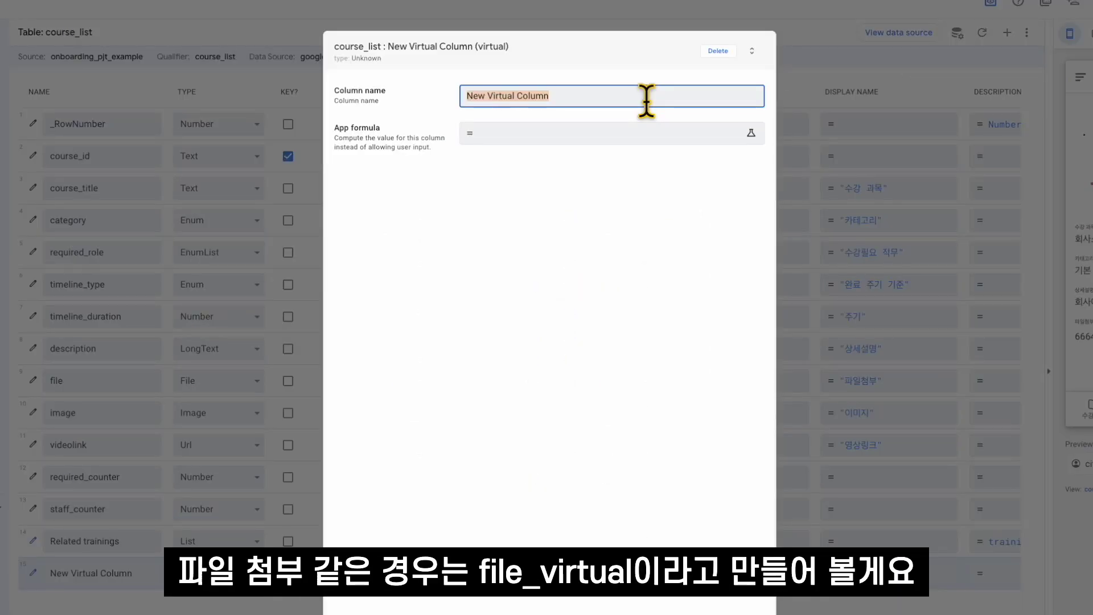
type("file_virtual")
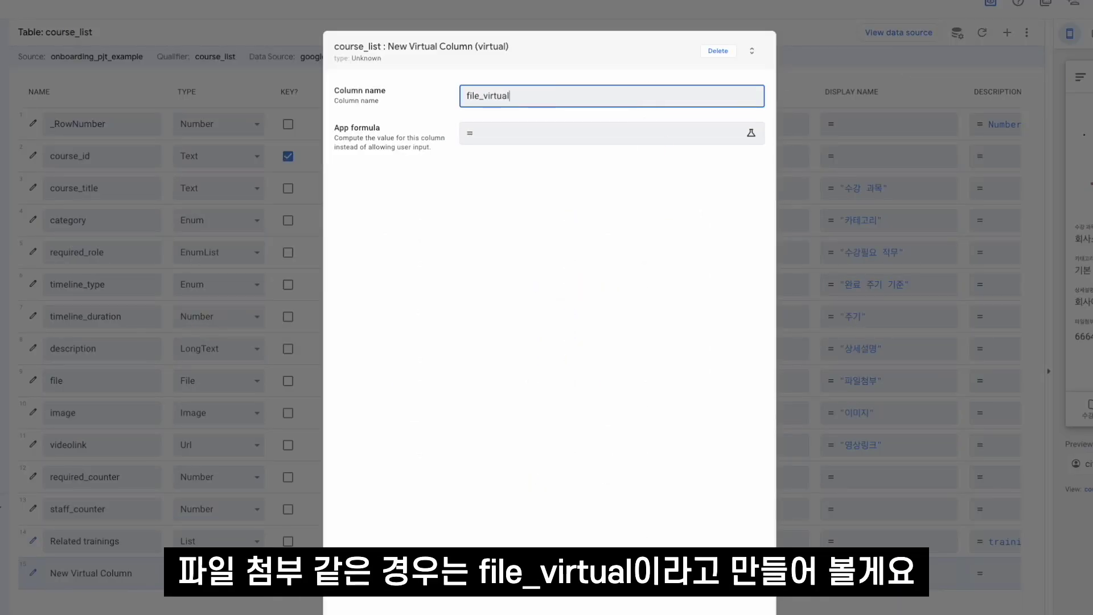
left_click(630, 132)
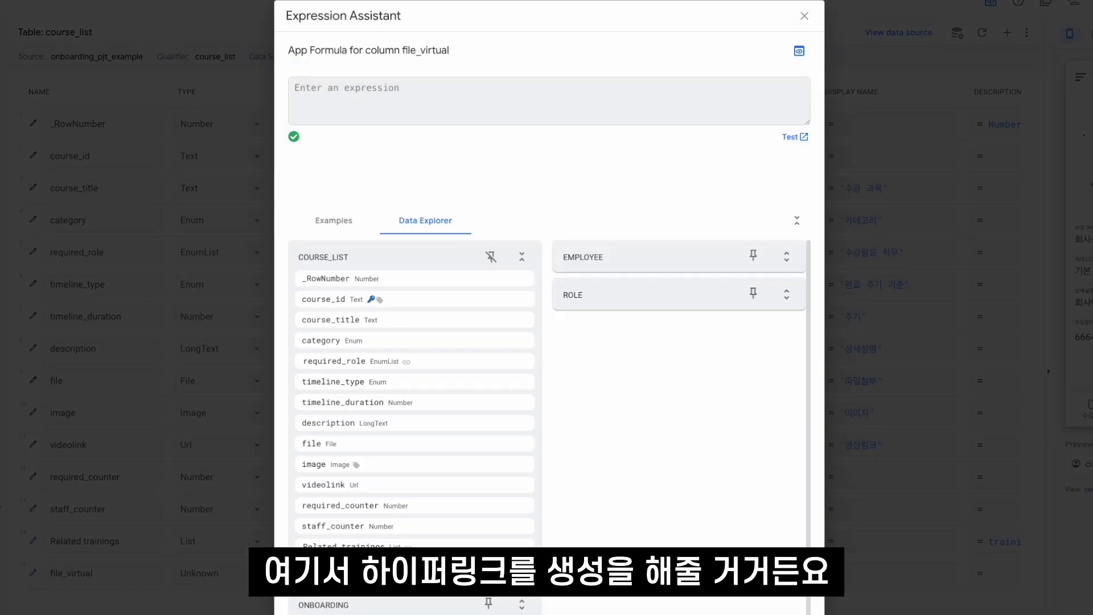
type("HYPERLINK(")
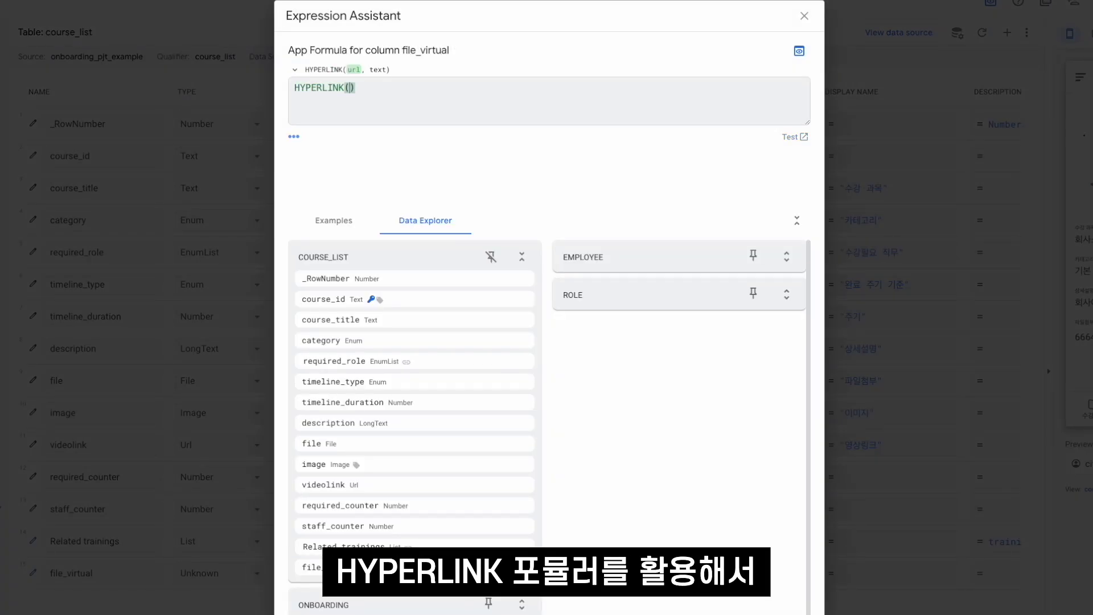
type("[_THISROW].[file], \"파일 열")
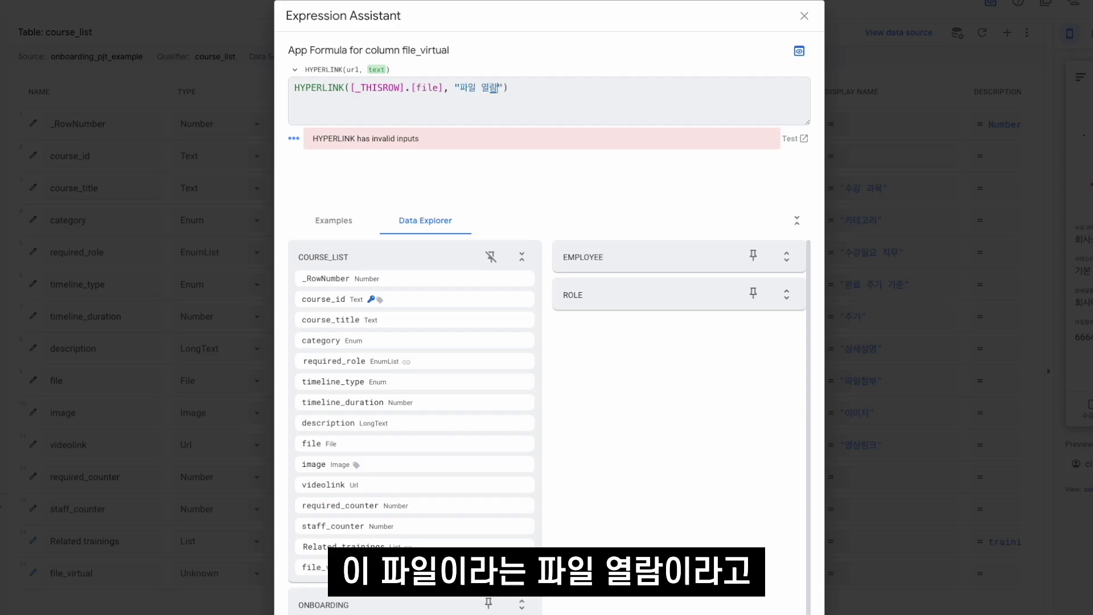
type("람")
Step: Wrap the [_THISROW].[file] reference in file_virtual's formula with TEXT() and finish the column
left_click(405, 87)
left_click(348, 87)
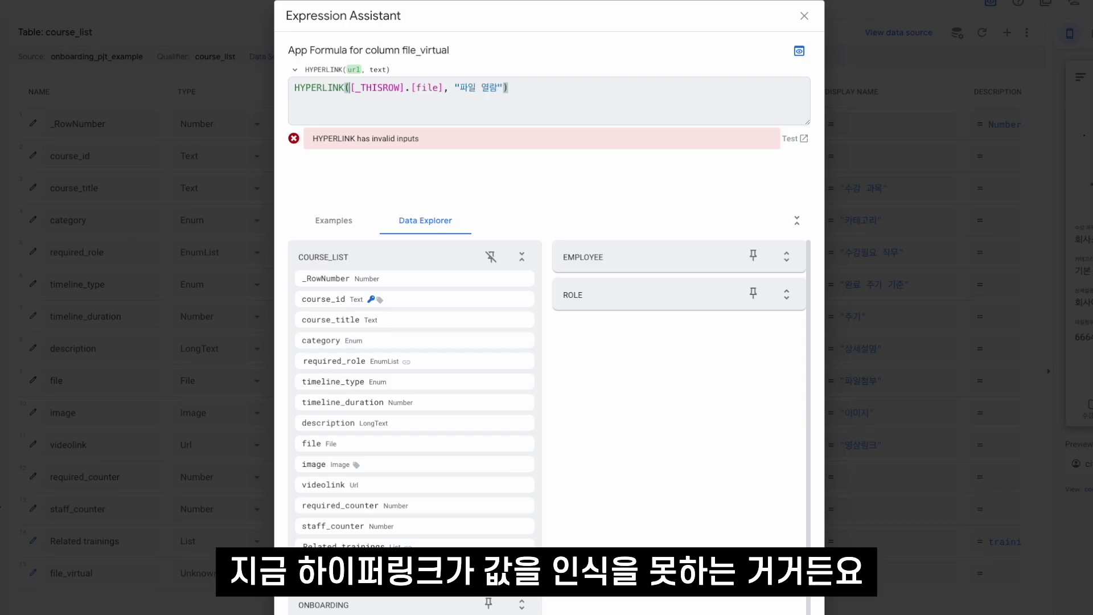
type("TEX")
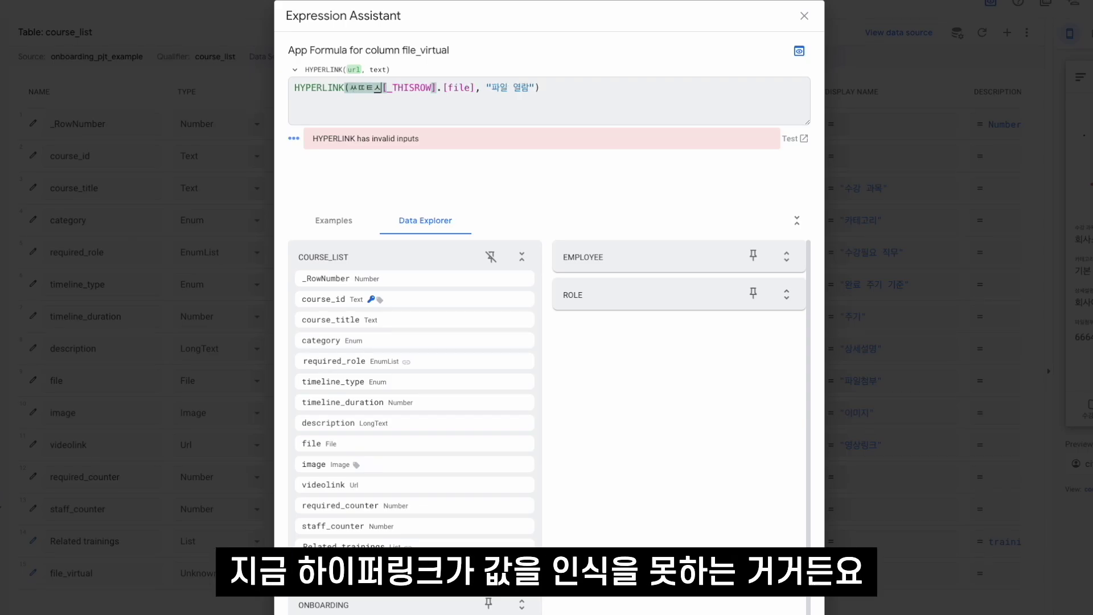
type("T(")
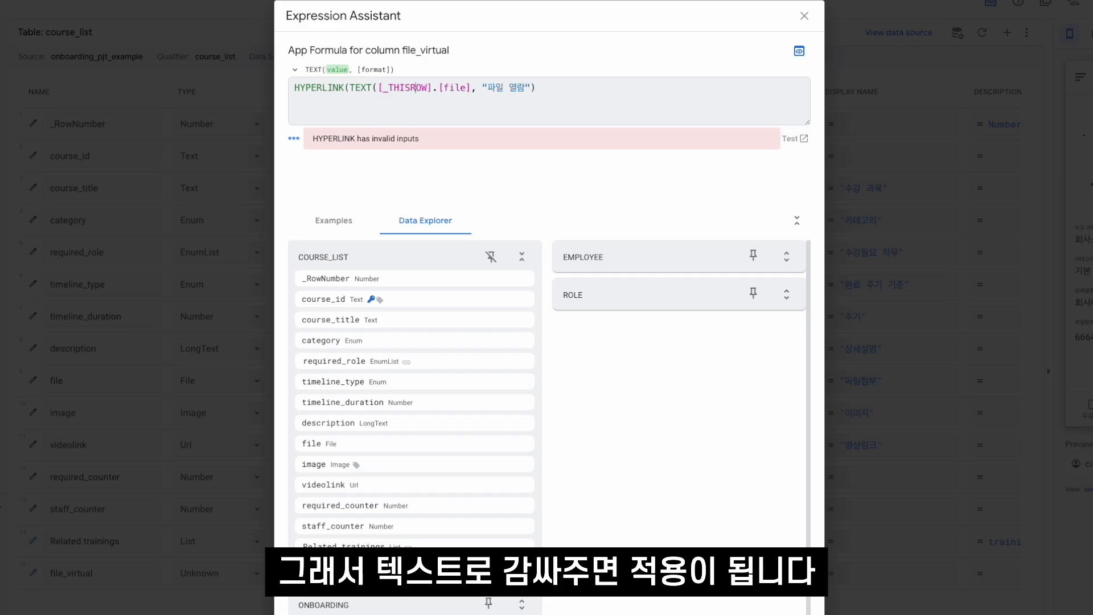
left_click(471, 87)
type(")")
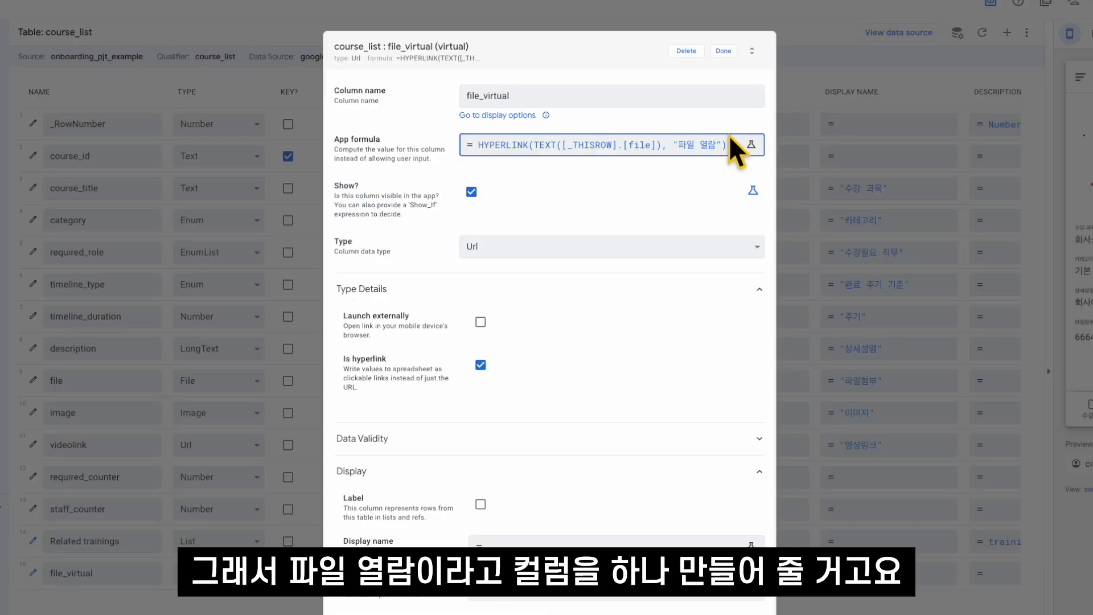
left_click(724, 51)
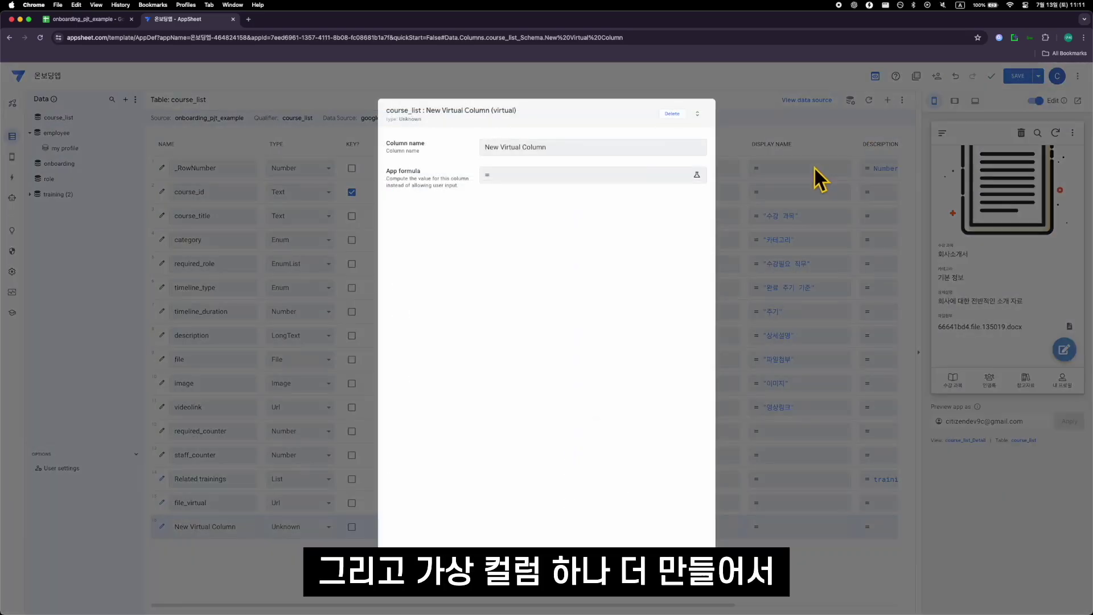
Step: Name the new virtual column url_virtual and give it the app formula HYPERLINK([_THISROW].[videolink],"영상 링크")
left_click(581, 148)
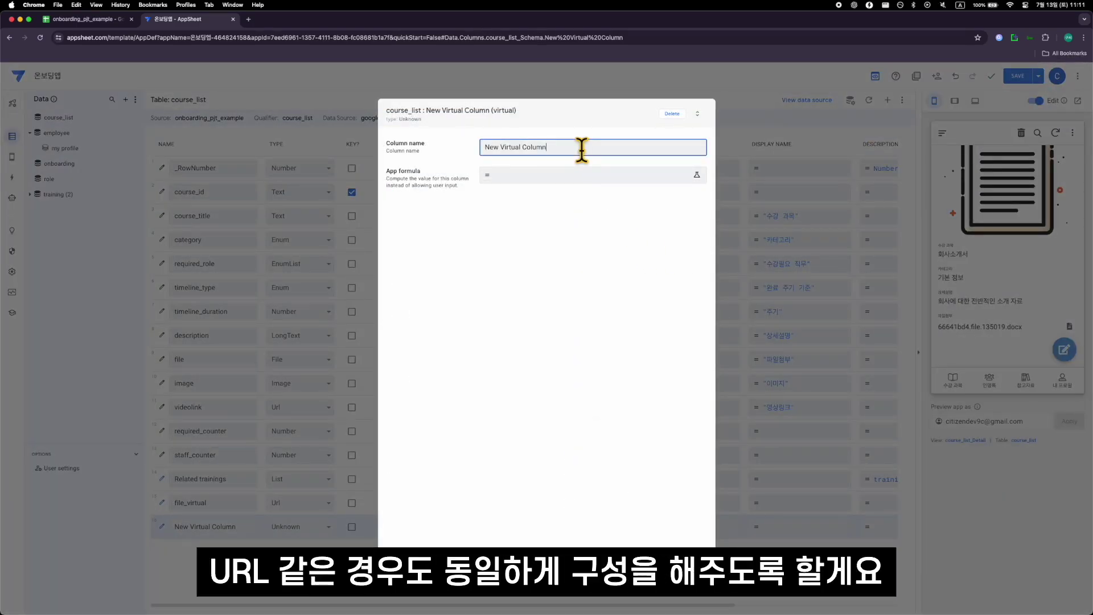
type("url_virtual")
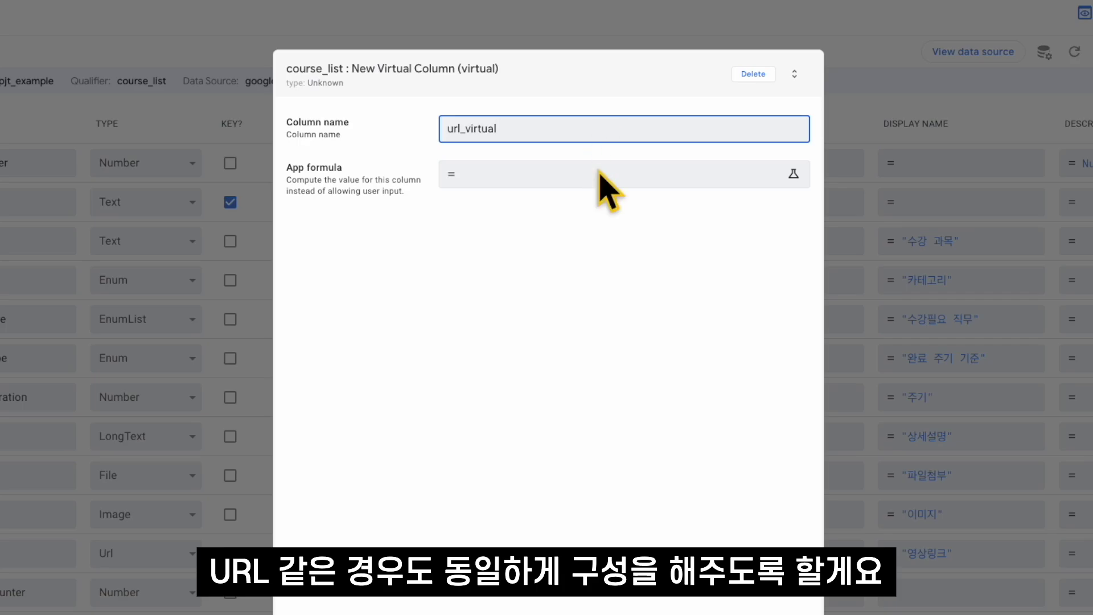
left_click(583, 177)
type("HYYPERL")
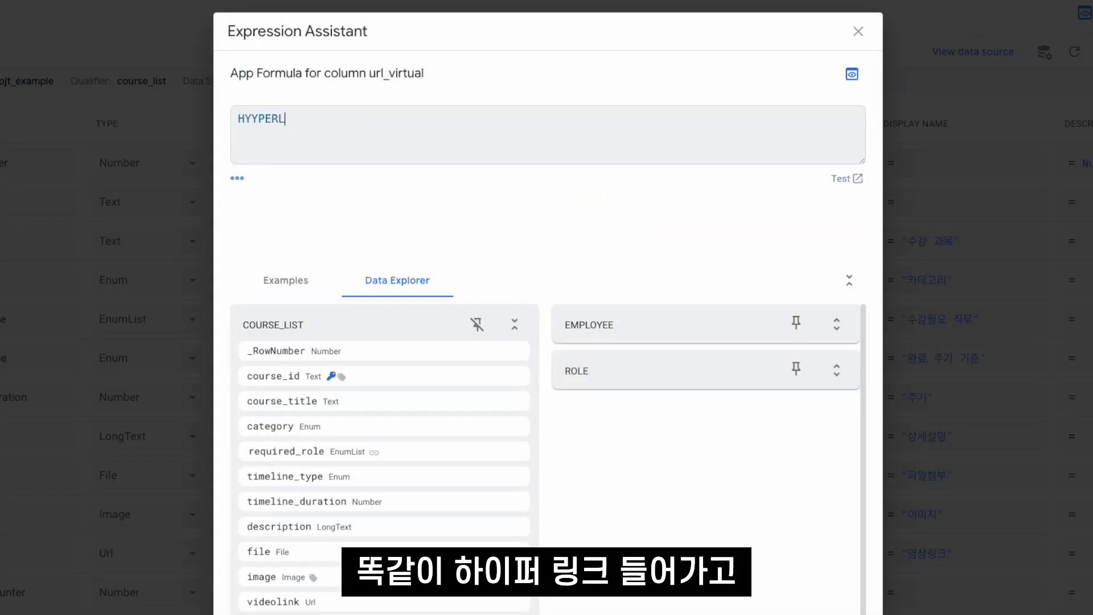
type("INK([_THISROW].[video")
key("Return")
type(",\"영상 링")
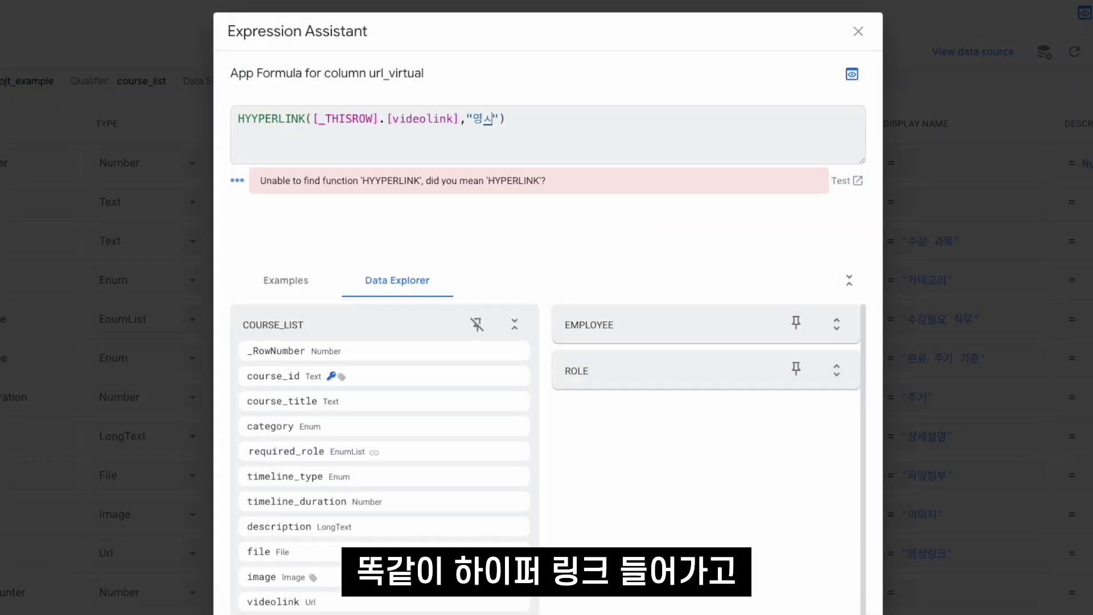
type("크")
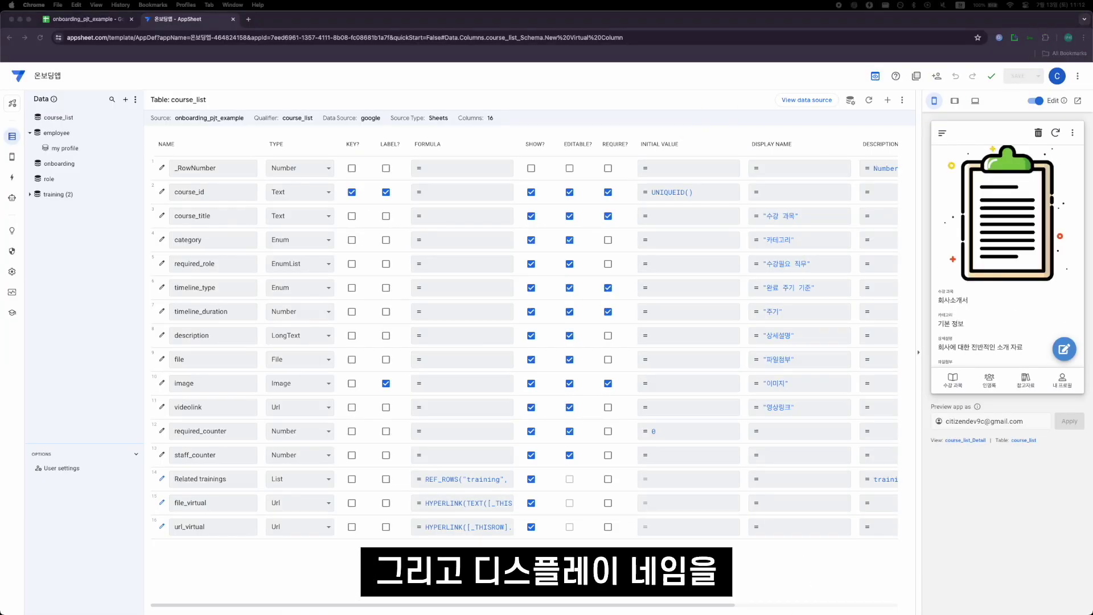
Step: Set the display names of file_virtual and url_virtual to a single blank space, " ", and save the app
scroll(763, 506, "right", 2)
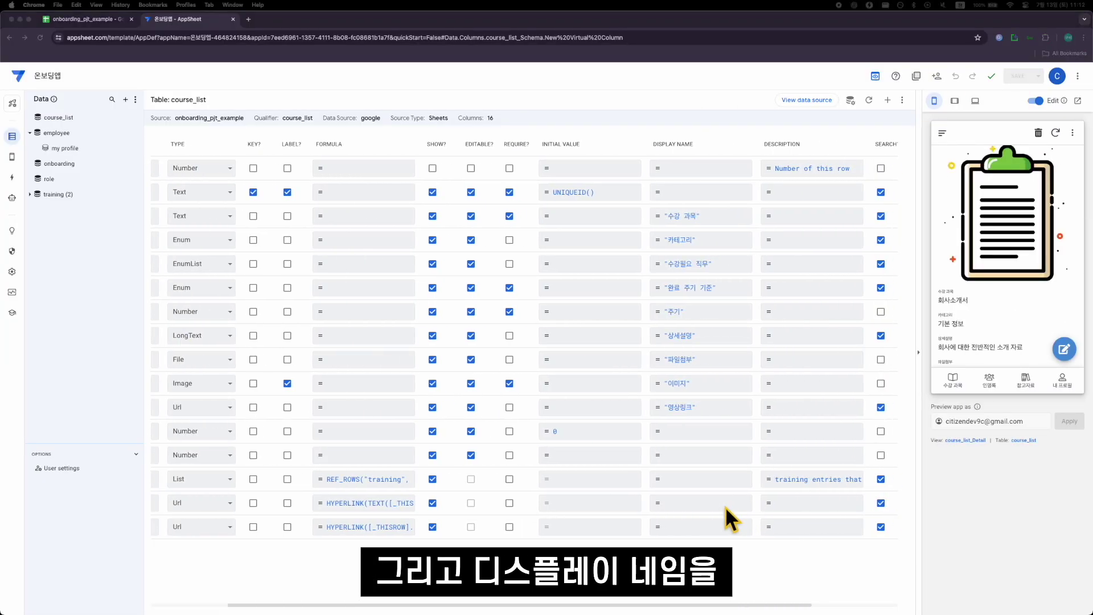
scroll(951, 336, "down", 2)
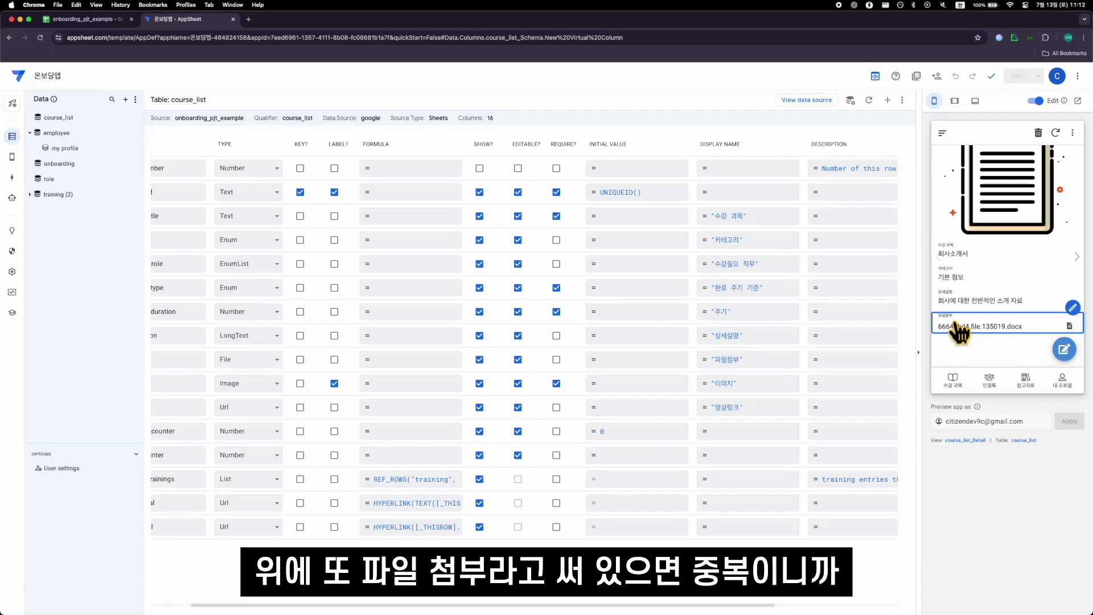
scroll(655, 515, "left", 2)
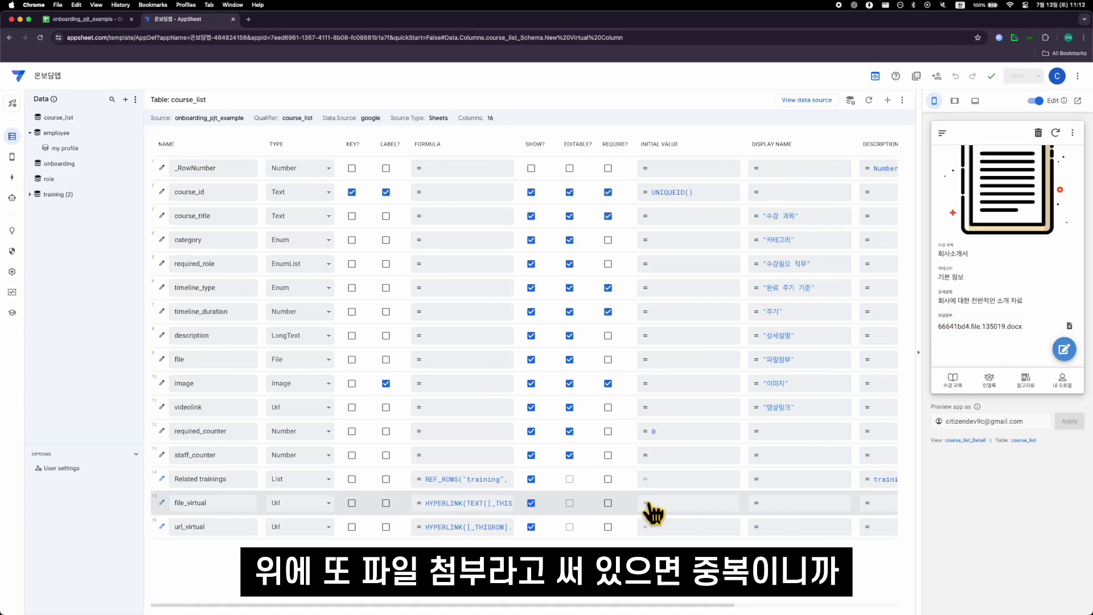
scroll(649, 507, "right", 3)
left_click(638, 503)
type("\" \"")
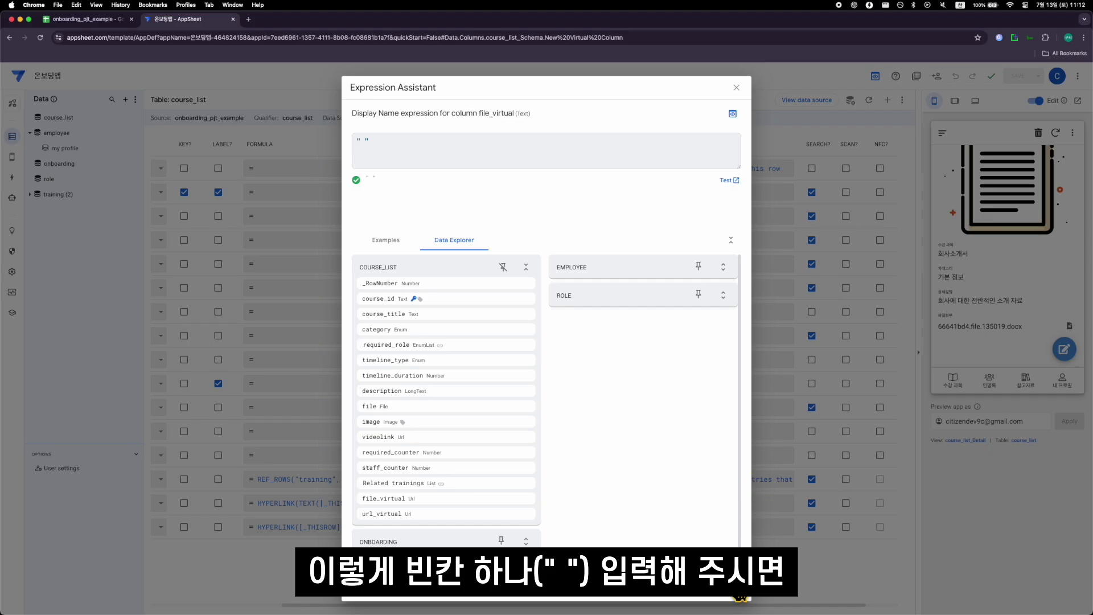
left_click(735, 592)
left_click(1016, 80)
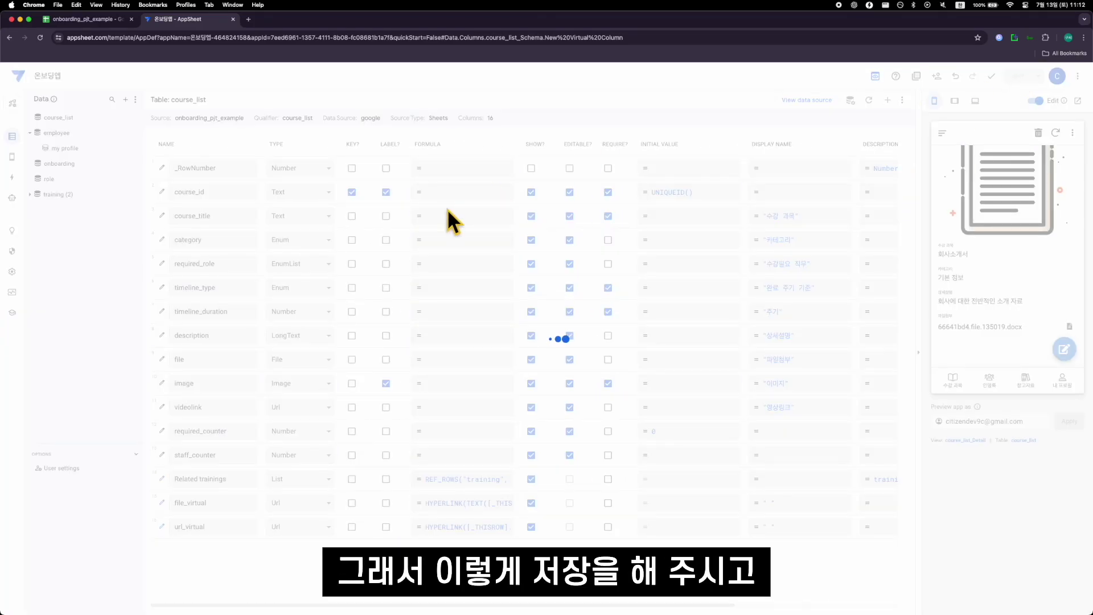
Step: In course_list_Detail's column order, replace file and videolink with file_virtual and url_virtual
left_click(12, 157)
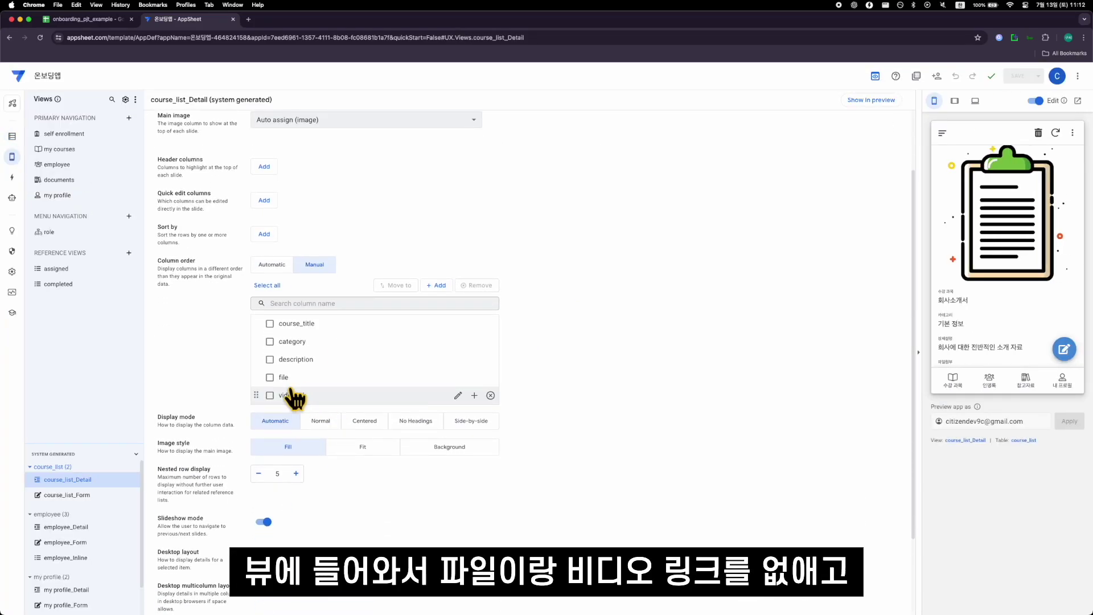
left_click(270, 378)
left_click(477, 286)
left_click(436, 285)
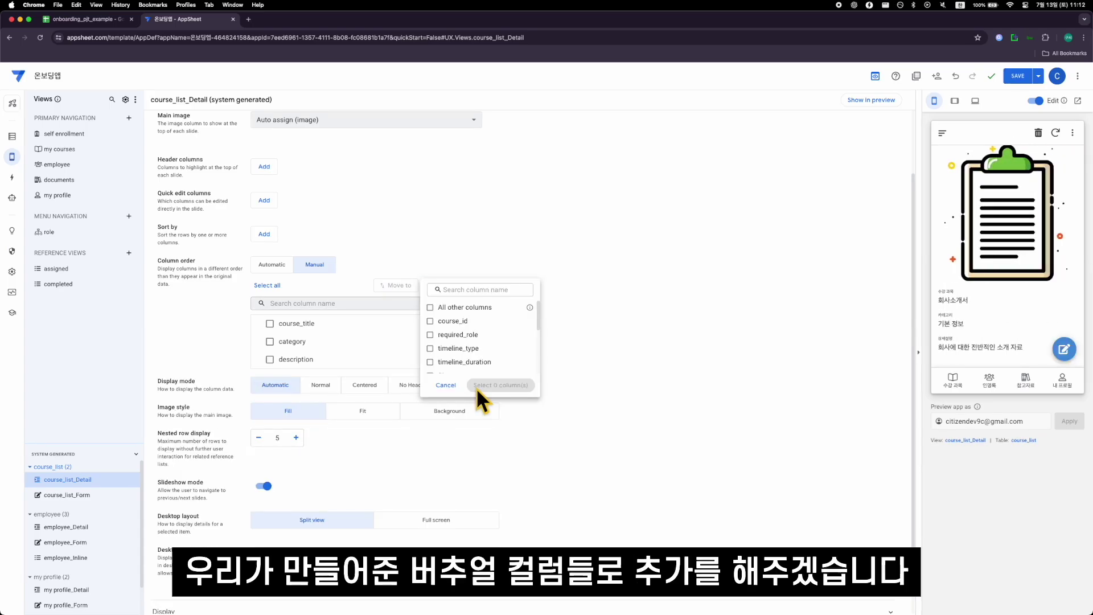
scroll(472, 353, "down", 3)
left_click(454, 353)
left_click(449, 366)
left_click(499, 385)
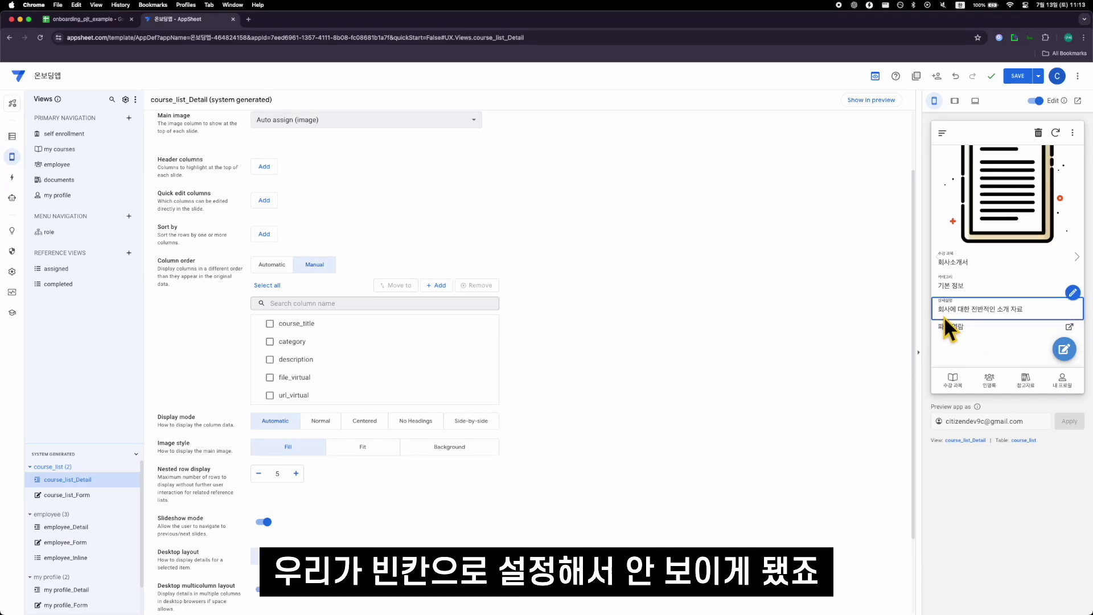
Step: Test the 파일 열람 link in the app preview and examine the settings of the Open Url (file_virtual) action
left_click(1069, 328)
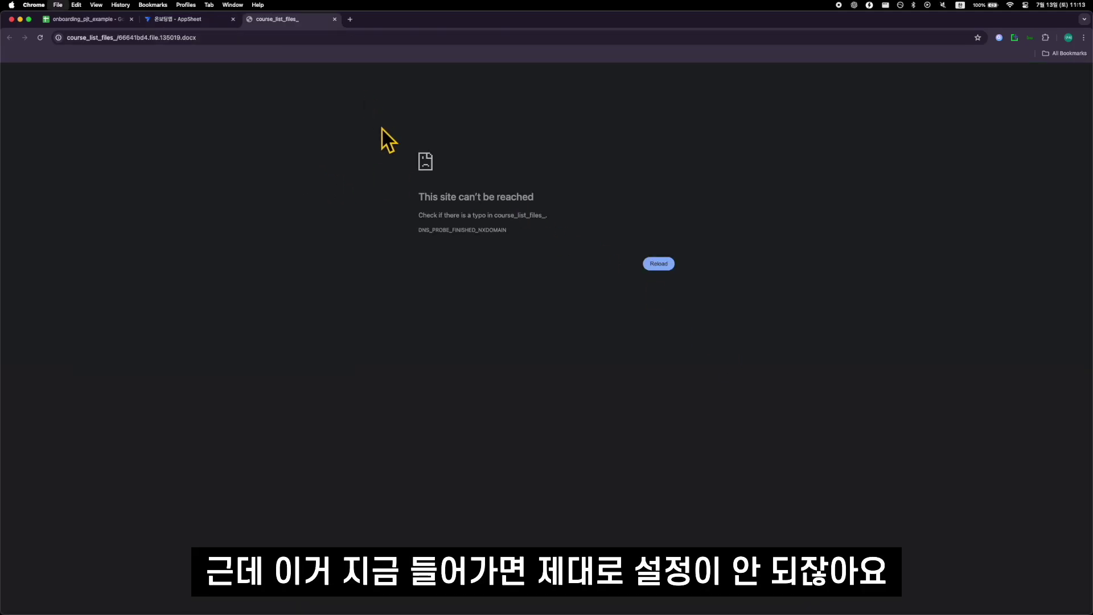
key("super+w")
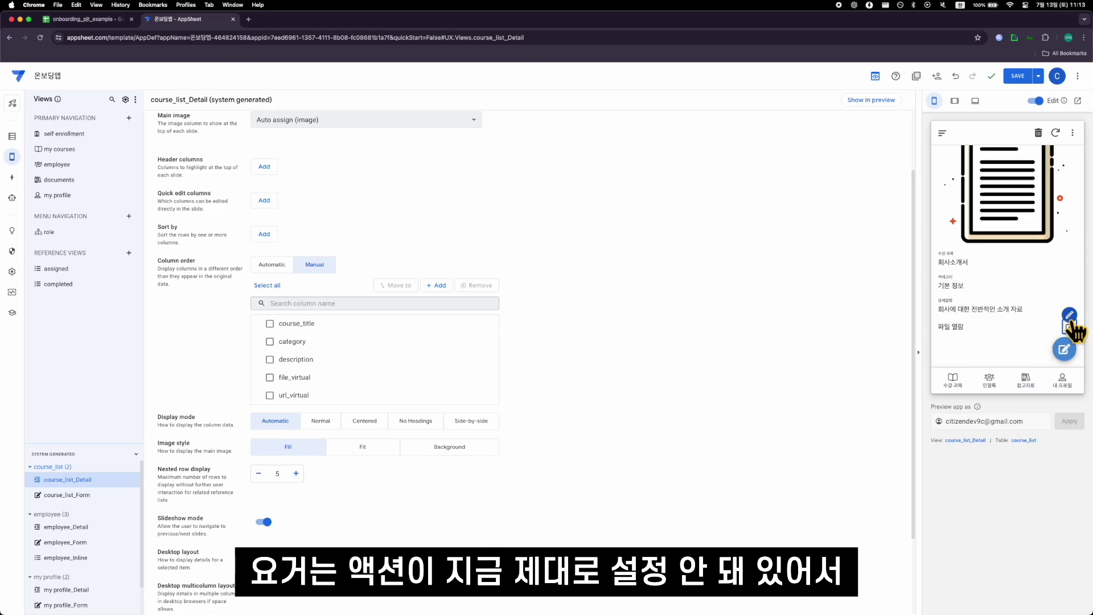
left_click(12, 177)
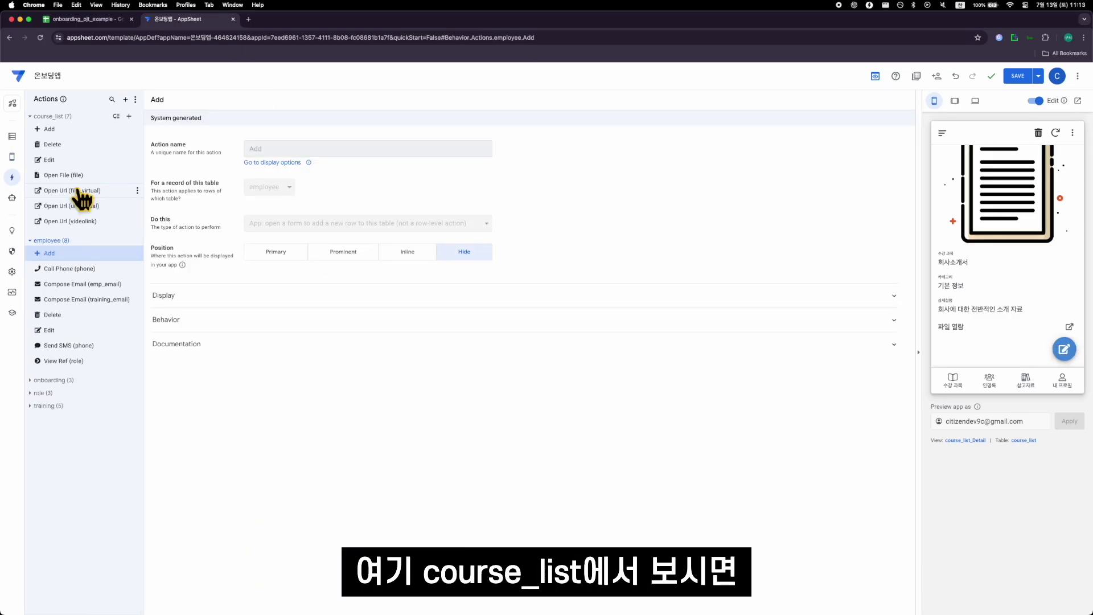
left_click(80, 191)
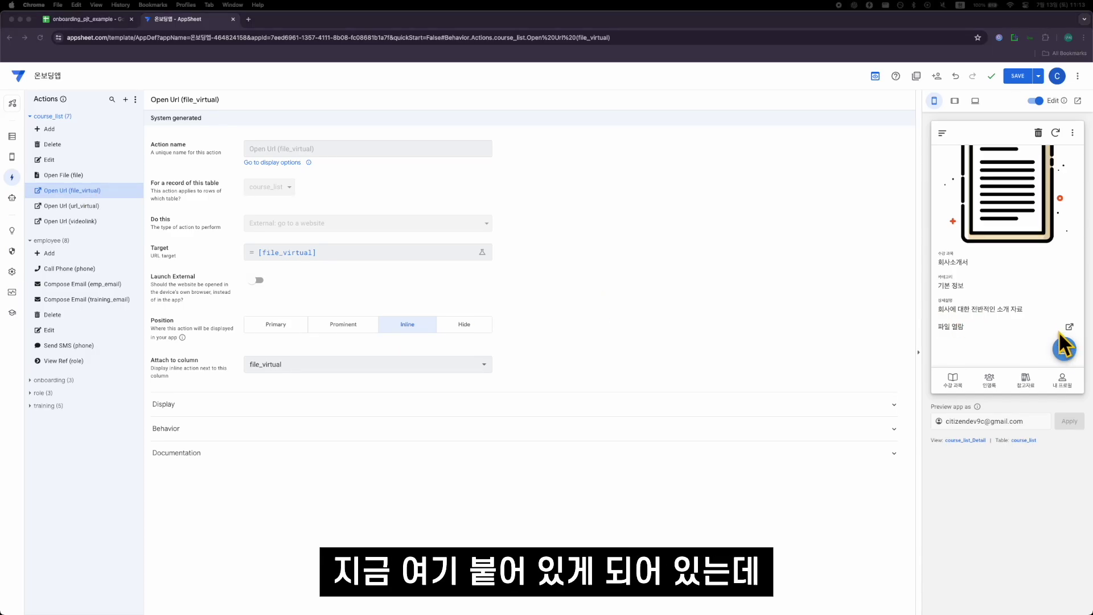
left_click(525, 297)
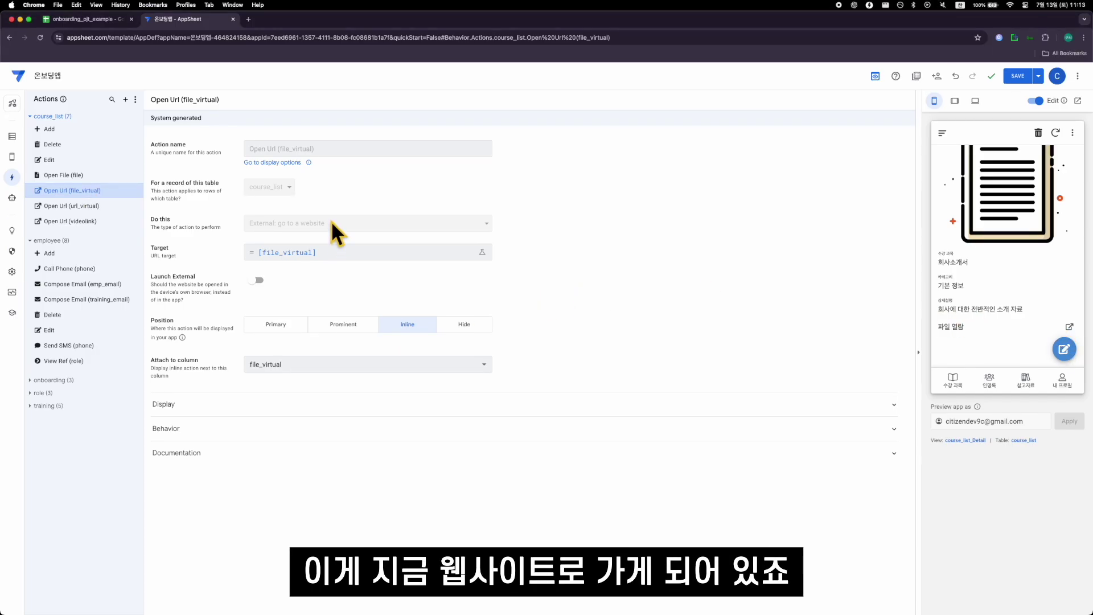
Step: Attach the Open File (file) action to the file_virtual column and set the Open Url (file_virtual) action's position to Hide
left_click(86, 175)
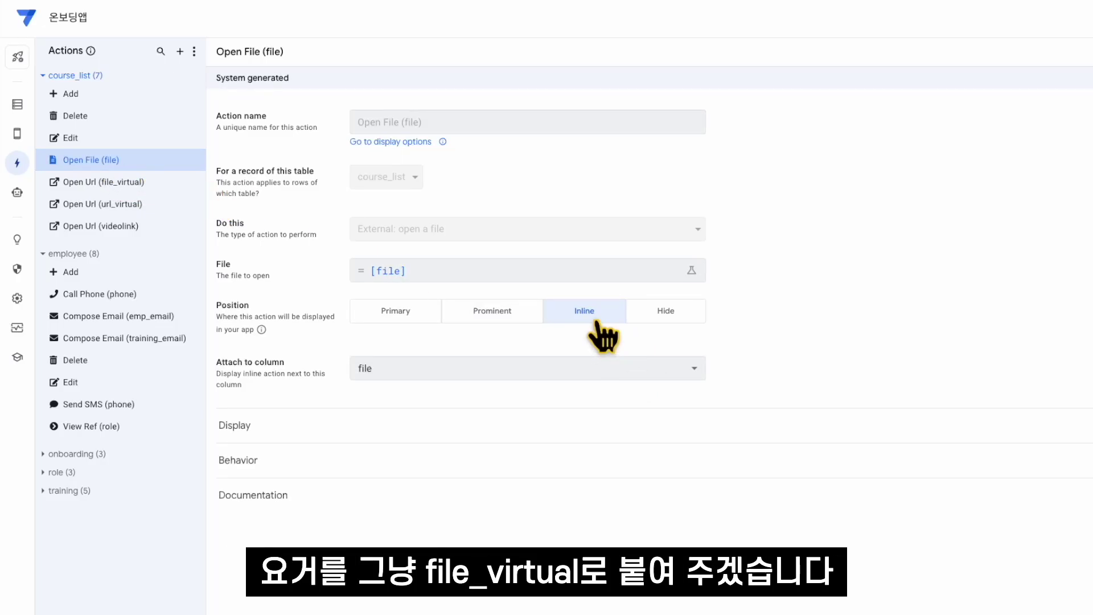
left_click(596, 368)
left_click(399, 532)
left_click(126, 182)
left_click(682, 376)
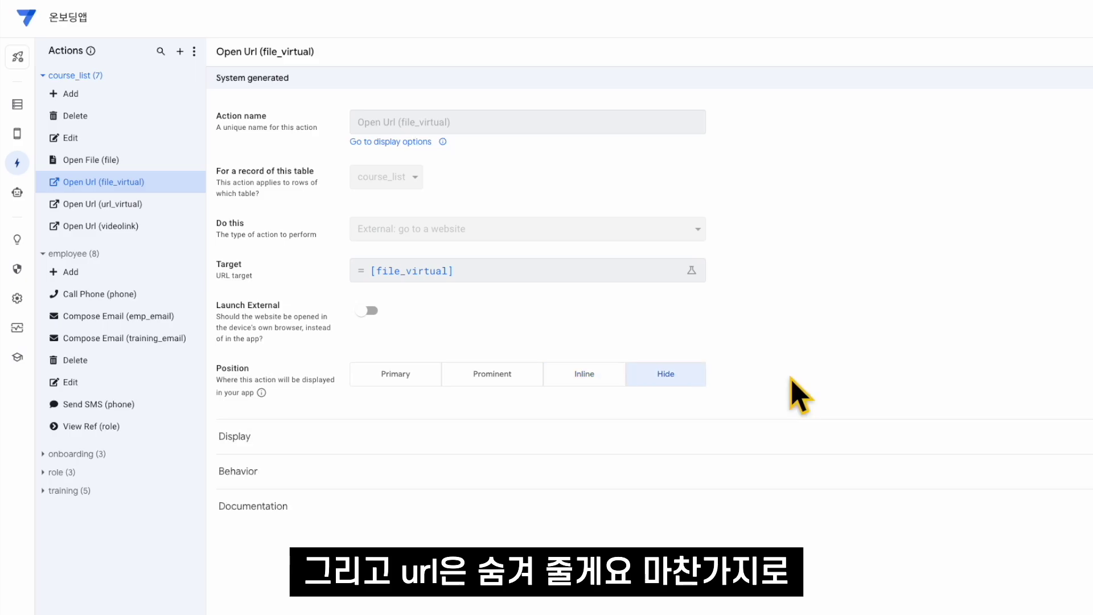
Step: Review the Open Url (url_virtual) action's settings and check the 회사 툴 사용 방법 course detail in the app preview
left_click(140, 204)
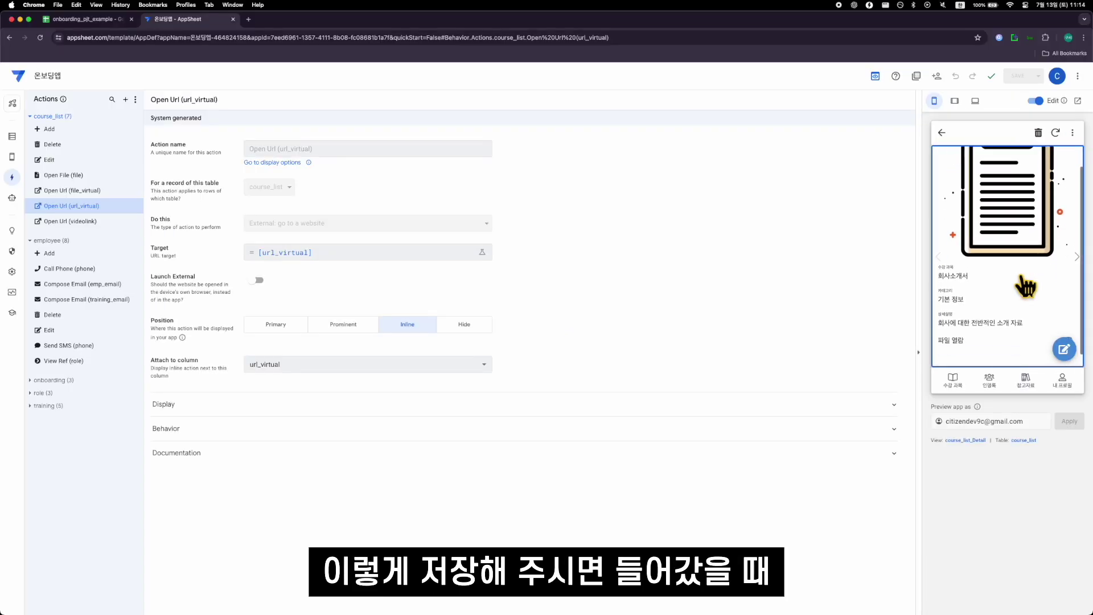
left_click(1026, 379)
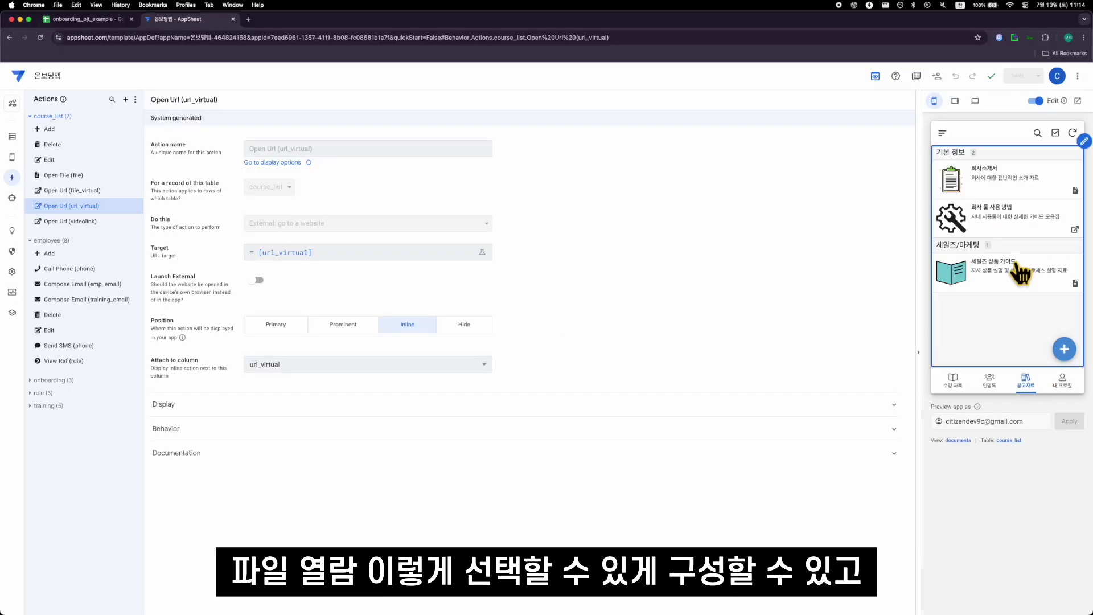
left_click(1001, 293)
left_click_drag(995, 298, 968, 320)
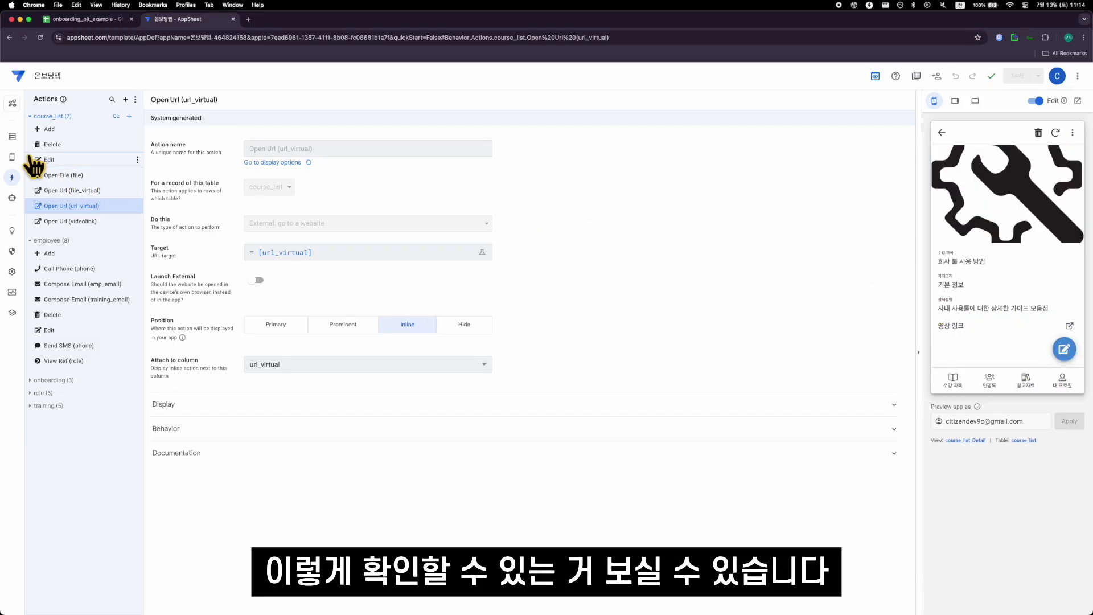
Step: Return to the app's views and add a menu navigation view named onboarding
left_click(11, 157)
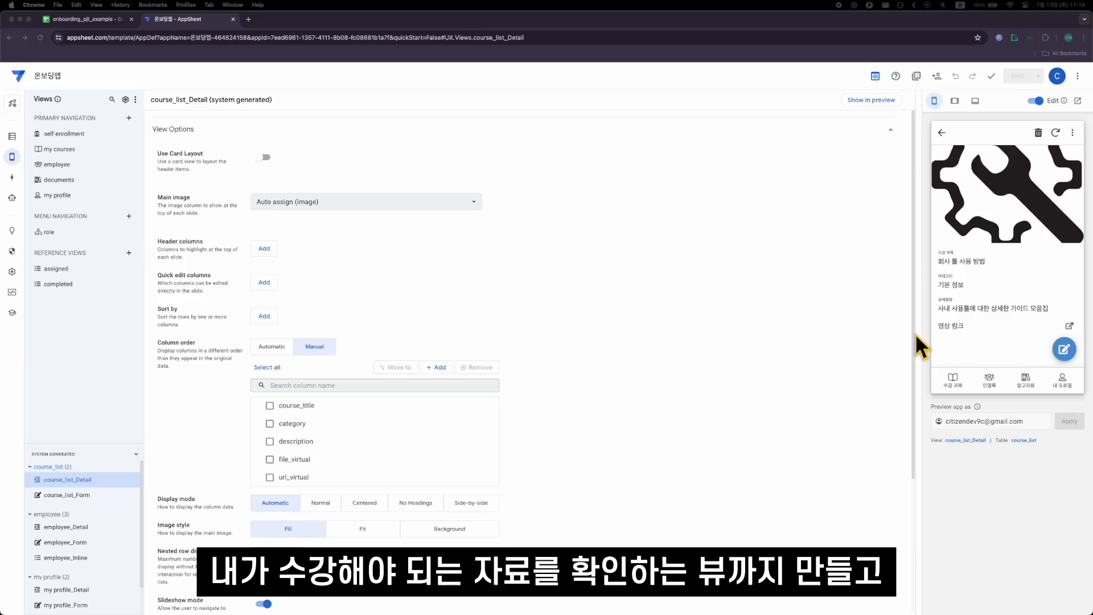
left_click(1019, 377)
left_click(999, 328)
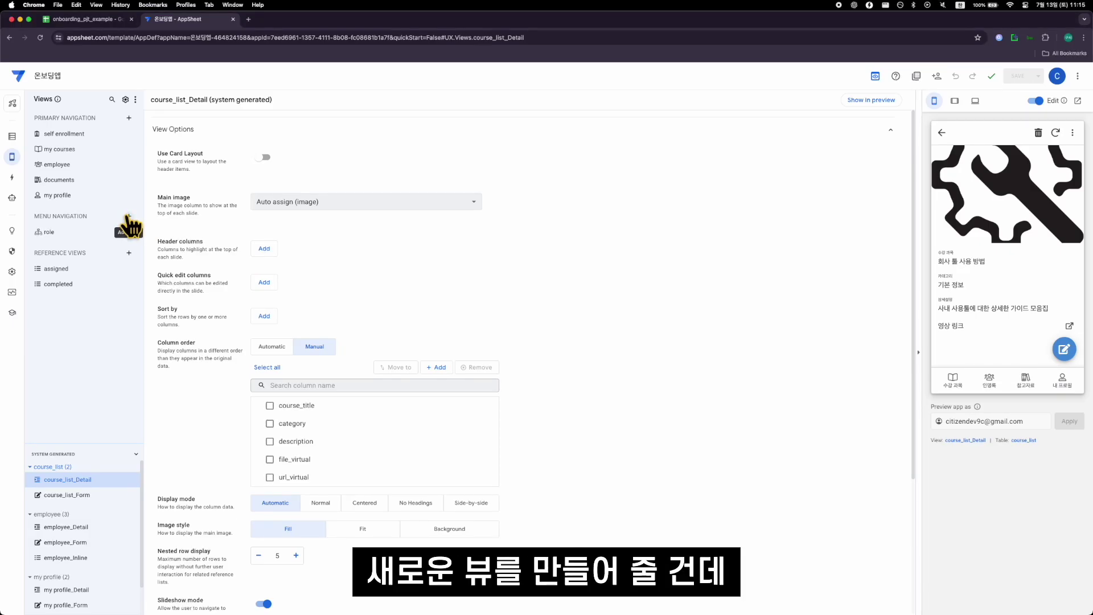
left_click(128, 216)
left_click(444, 401)
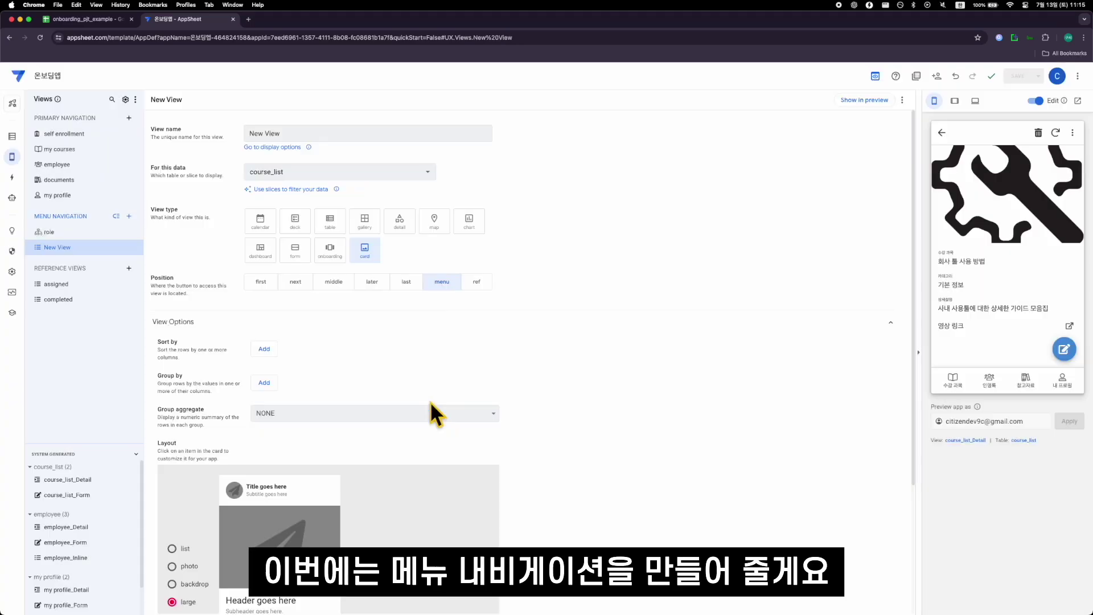
double_click(269, 132)
type("onboarding")
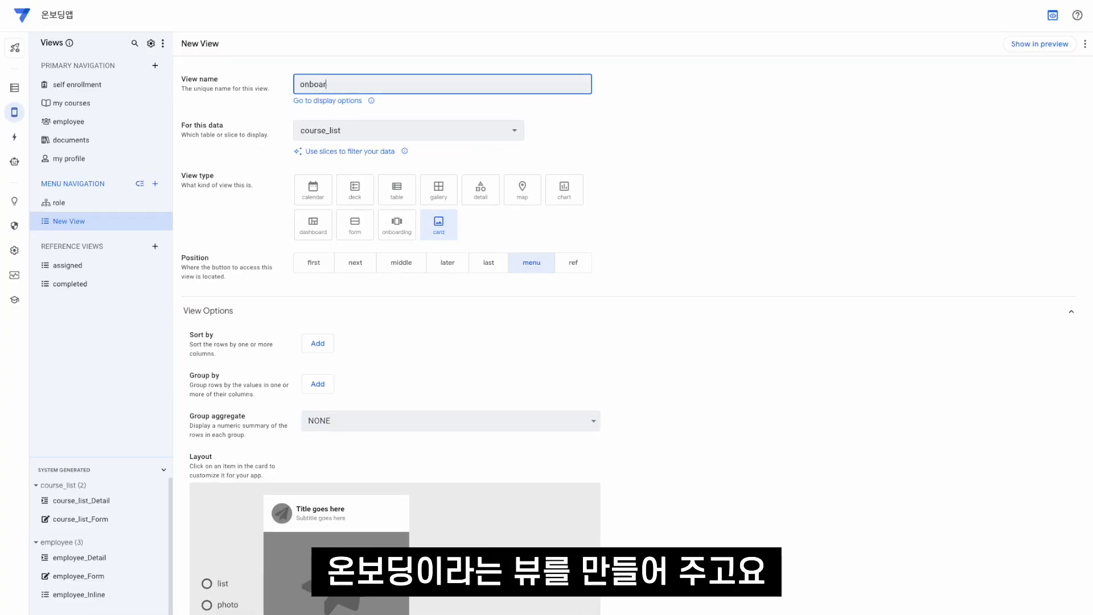
Step: Base the onboarding view on the onboarding table and set its view type to onboarding
left_click(296, 174)
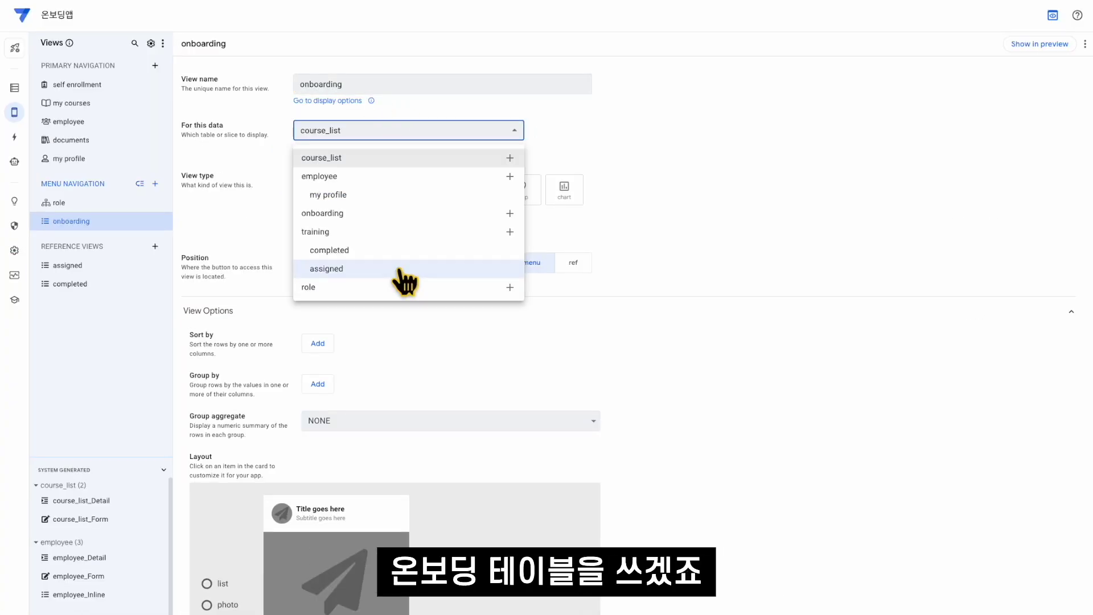
left_click(397, 214)
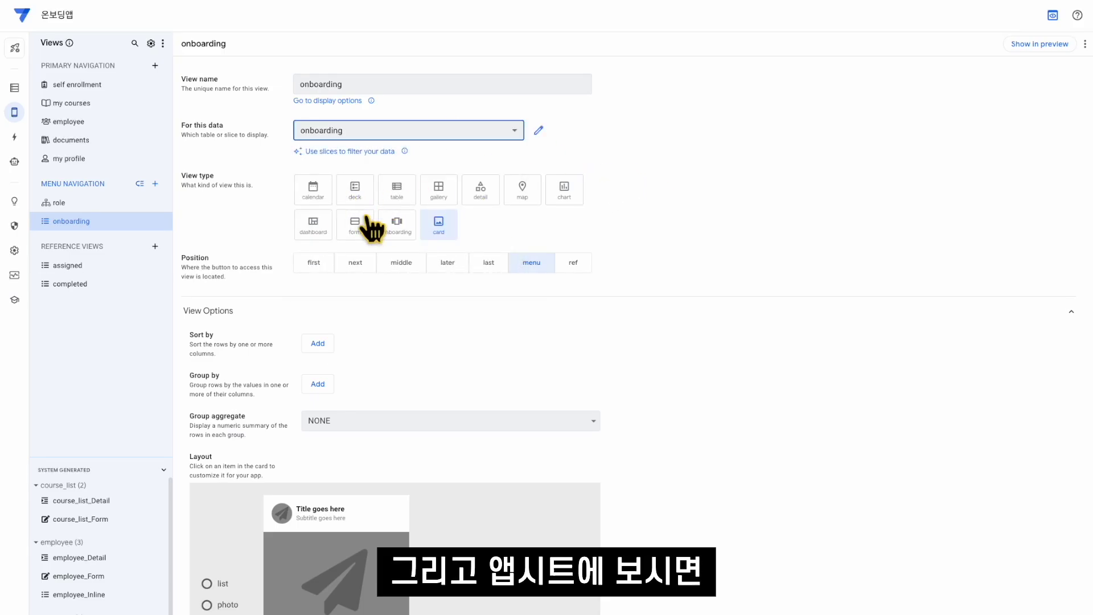
left_click(405, 225)
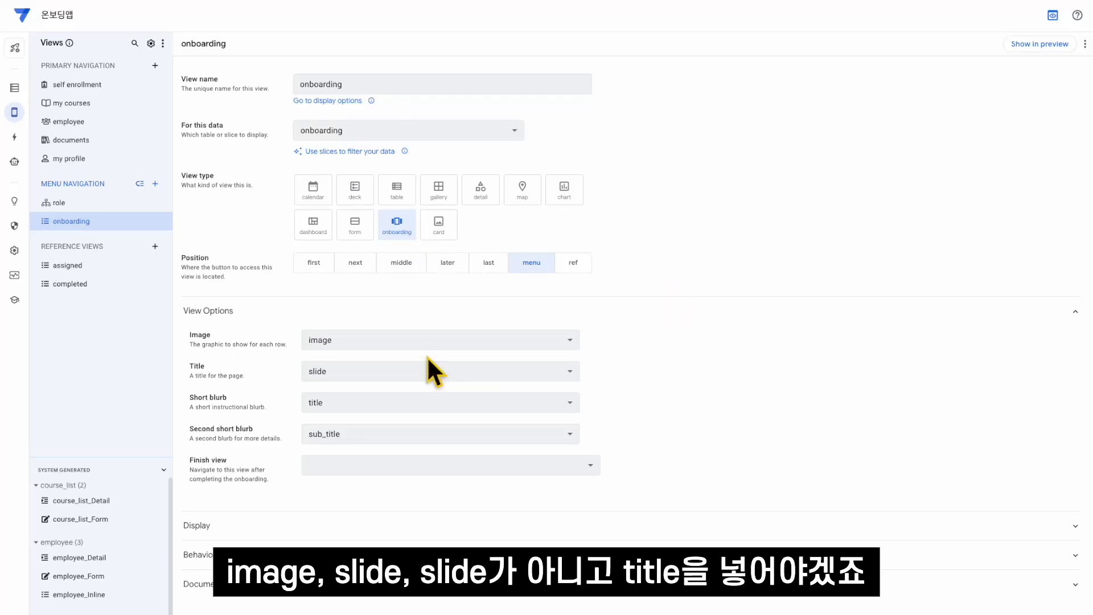
Step: Set the onboarding view's Title to title, Short blurb to sub_title and Second short blurb to description
left_click(417, 369)
left_click(381, 434)
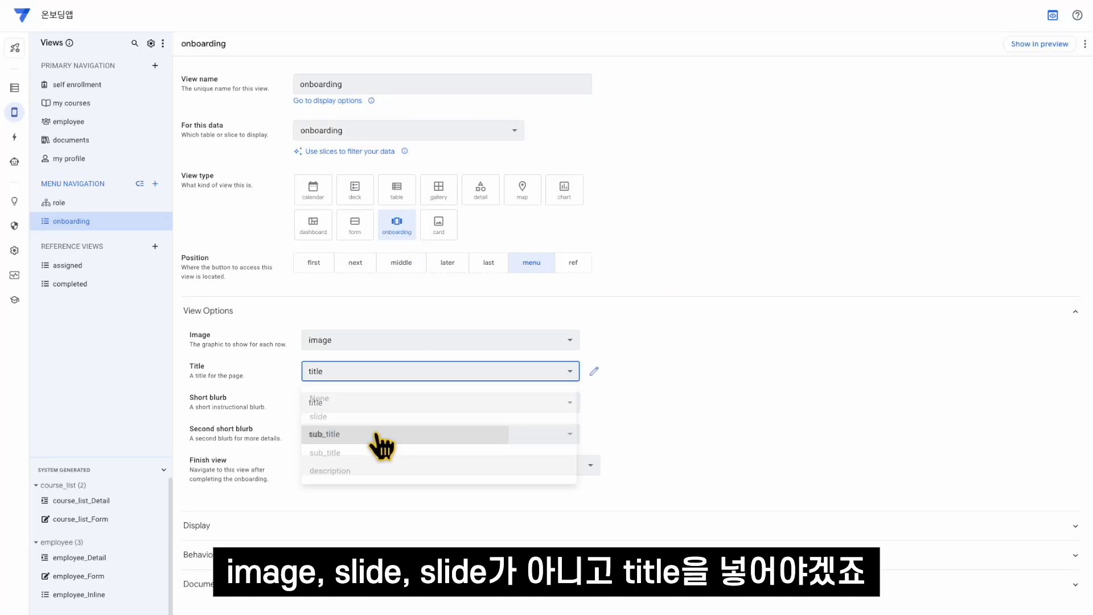
left_click(369, 404)
left_click(361, 485)
left_click(364, 434)
left_click(367, 537)
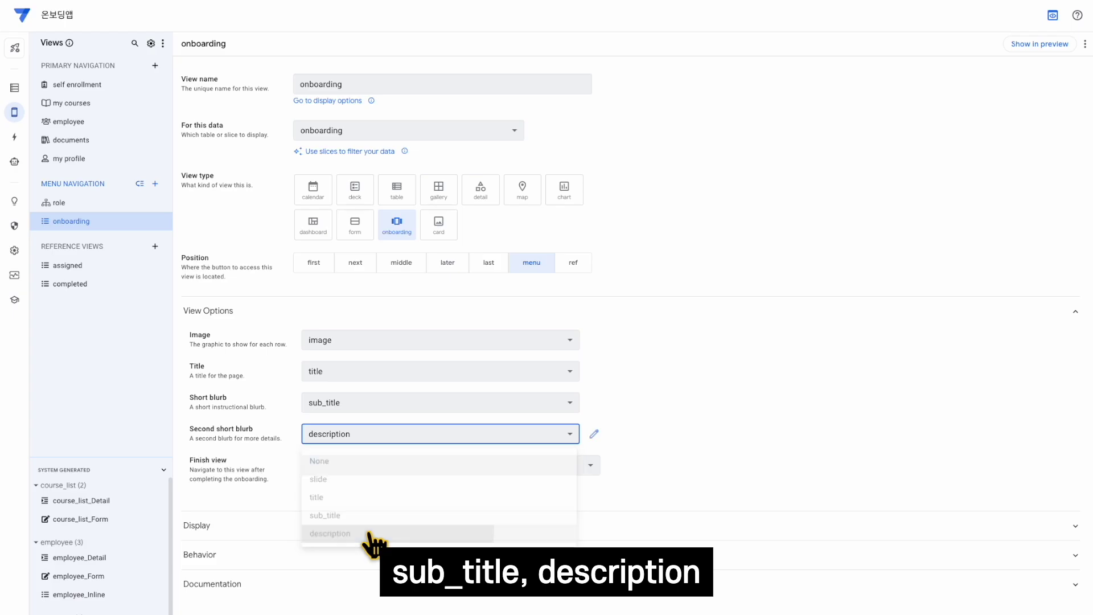
Step: Set my courses as the Finish view of the onboarding view
left_click(450, 468)
key("Escape")
left_click(490, 468)
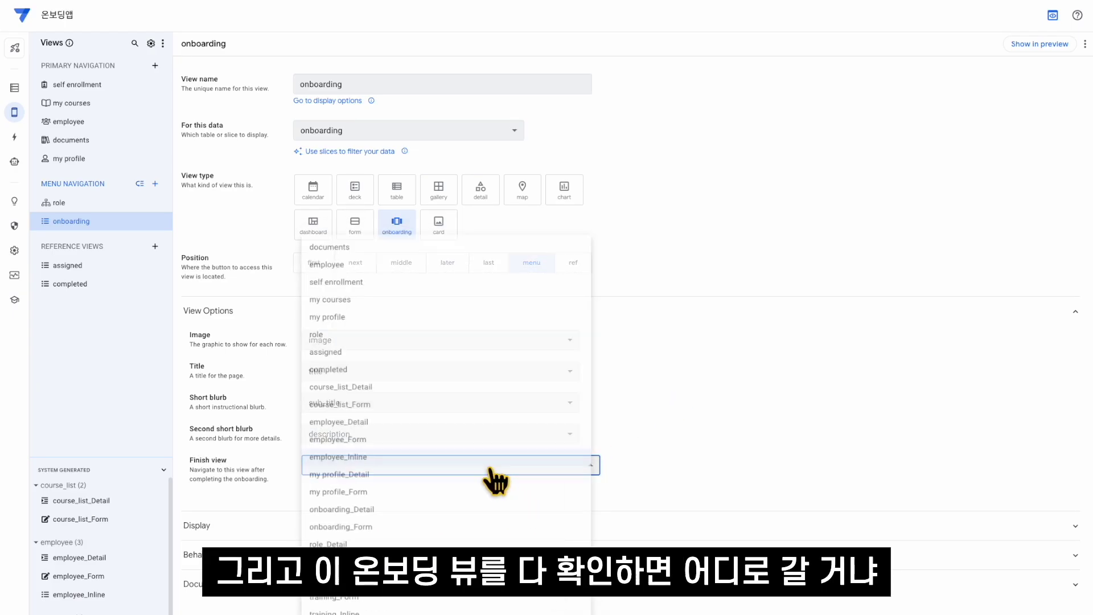
left_click(436, 291)
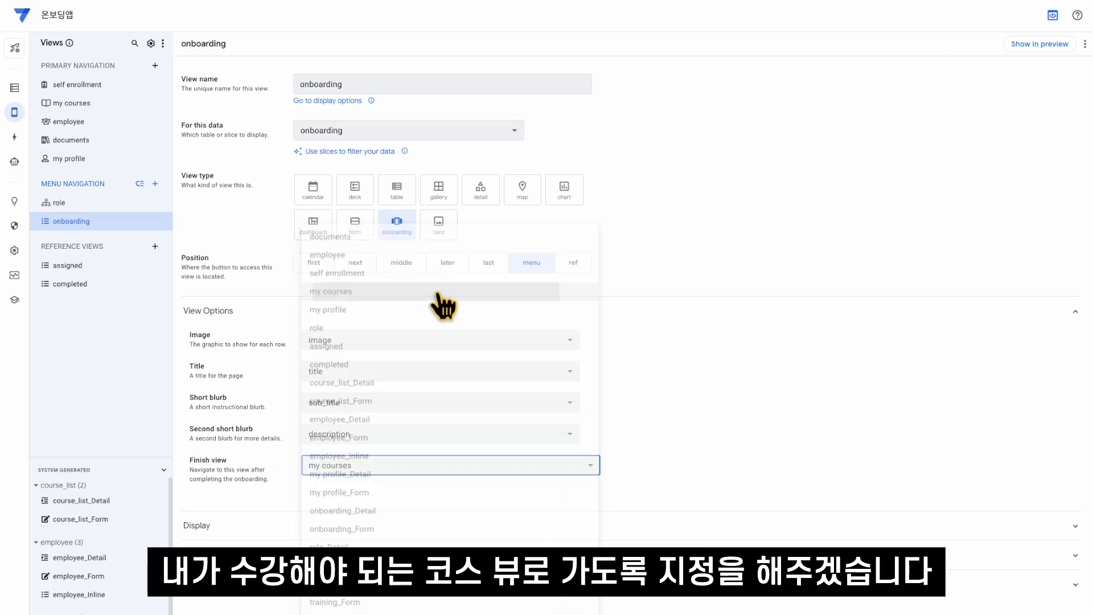
Step: Give the onboarding view the clipboard-check icon and the display name "온보딩 가이드"
left_click(555, 601)
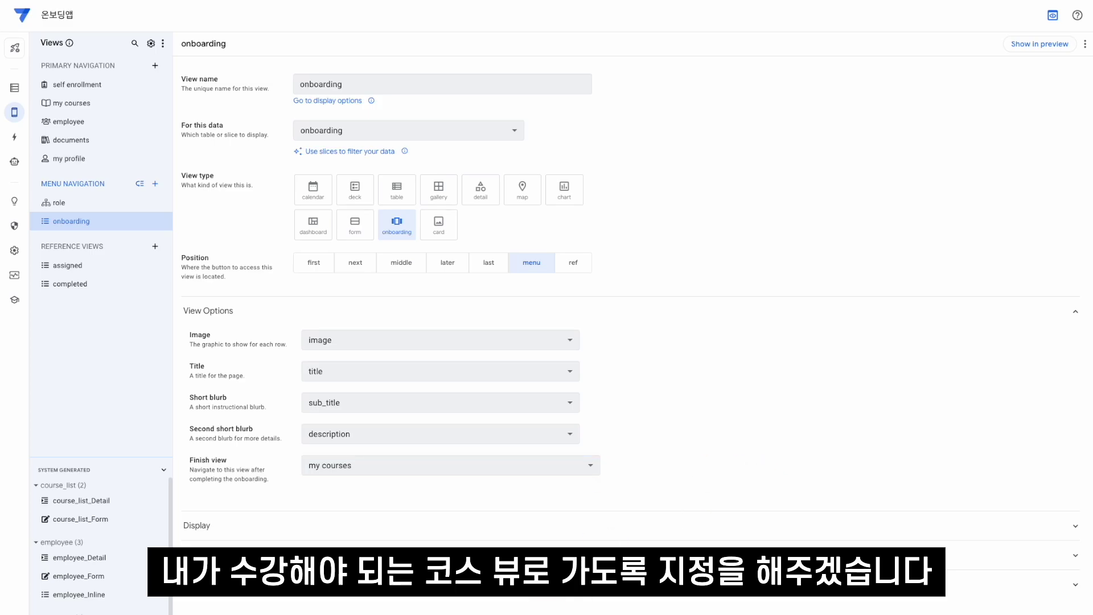
left_click(488, 526)
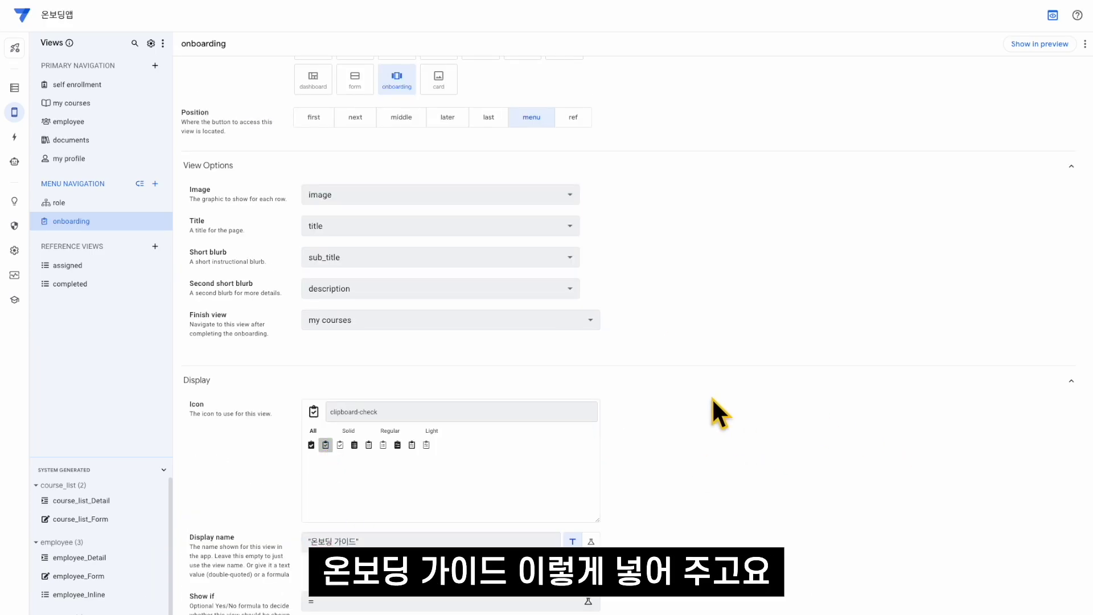
scroll(711, 398, "up", 3)
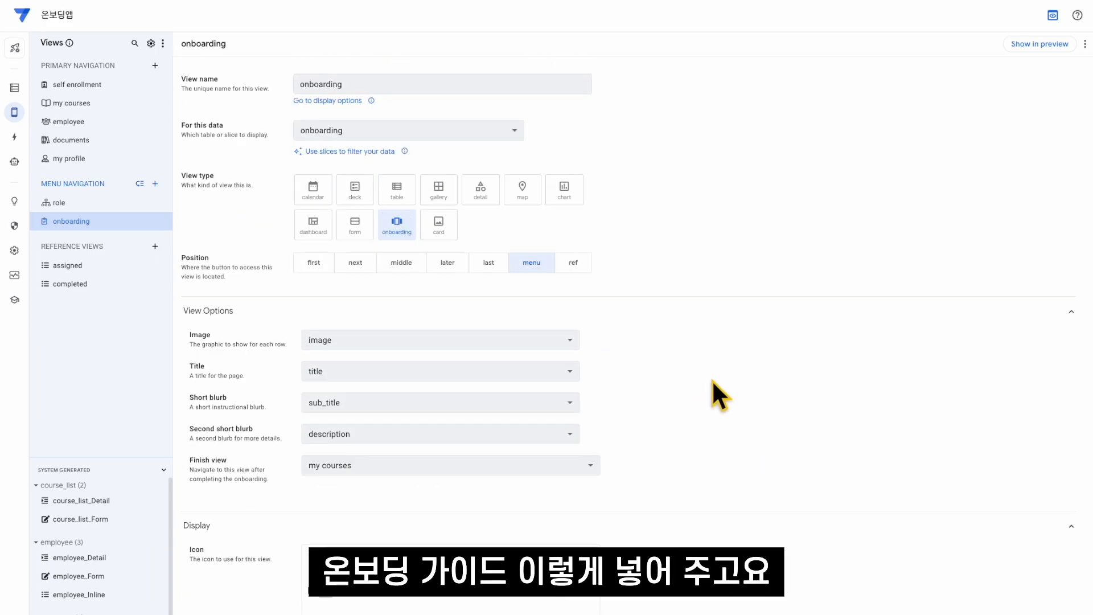
Step: Reorder the menu navigation views so that role comes before onboarding
left_click(139, 183)
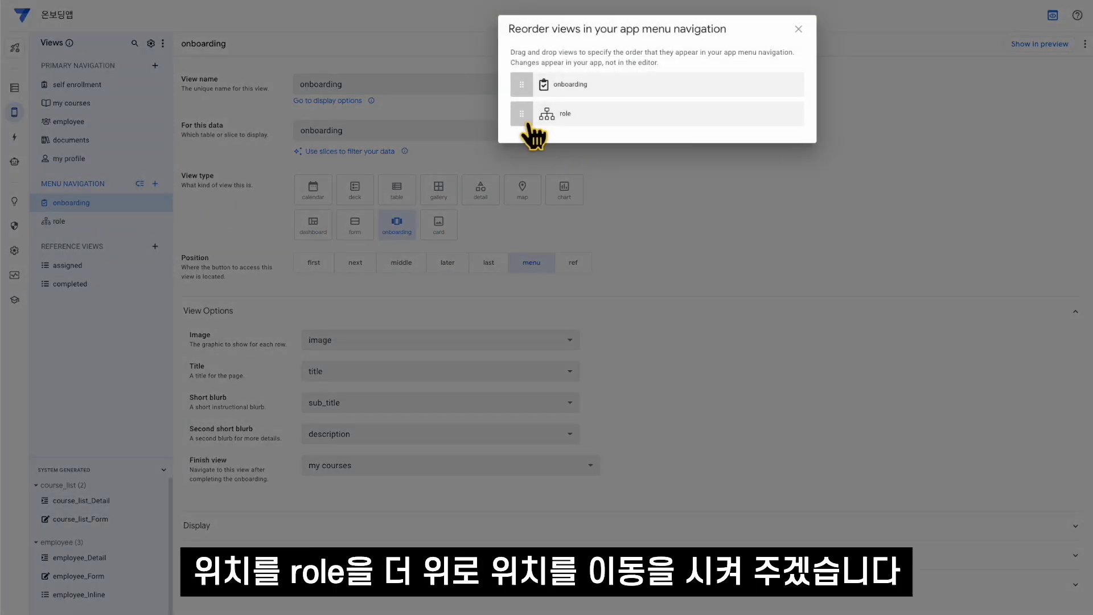
left_click_drag(523, 121, 522, 86)
left_click(798, 30)
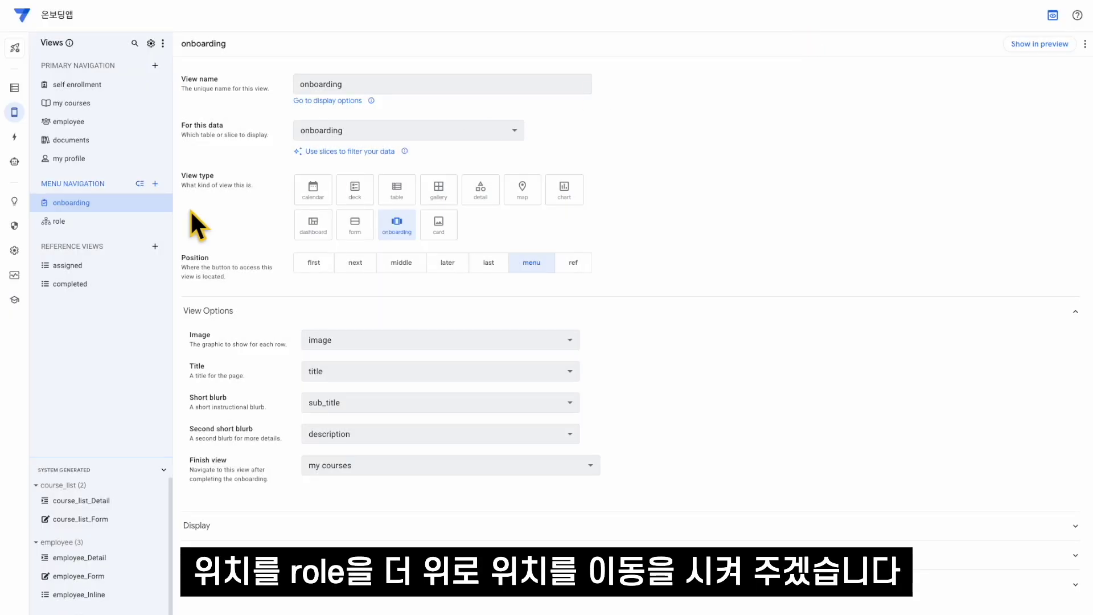
left_click(139, 184)
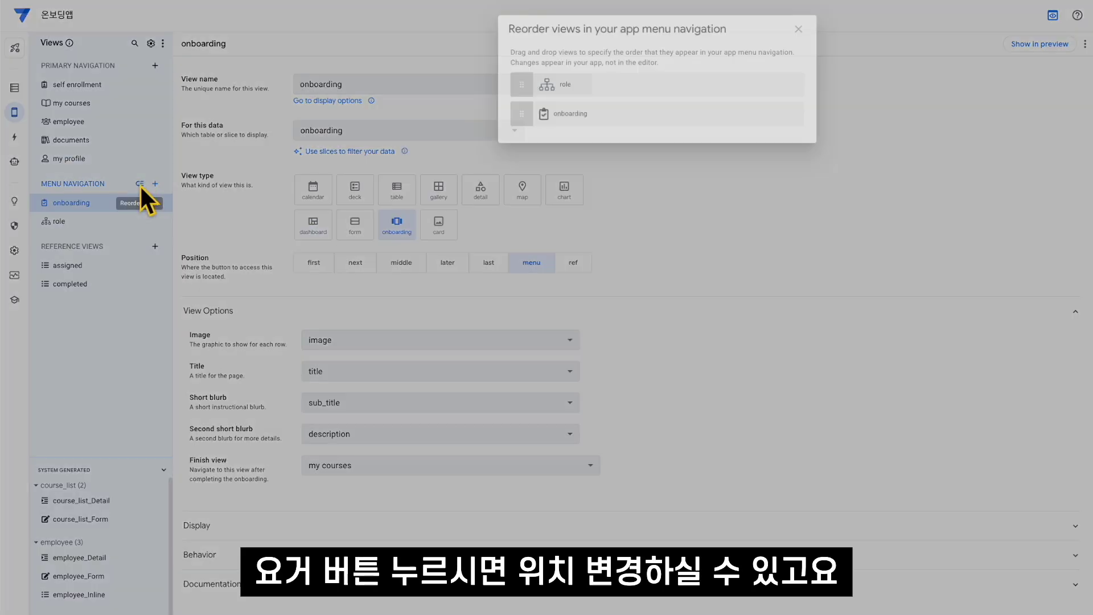
left_click(798, 29)
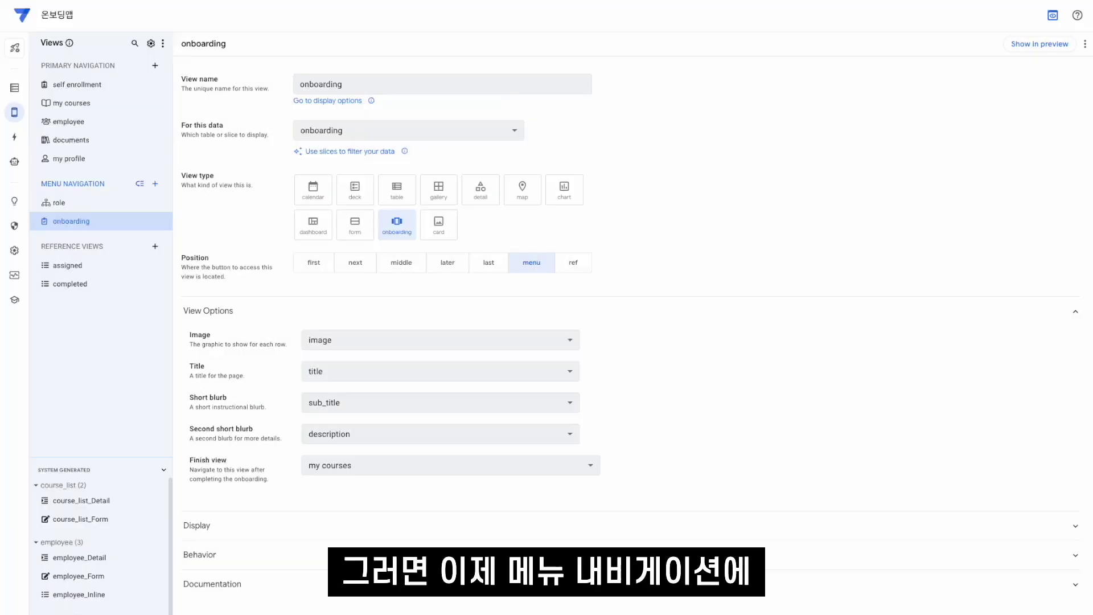
Step: Open the onboarding guide from the app preview's side menu, check its slide page and close it
left_click(944, 128)
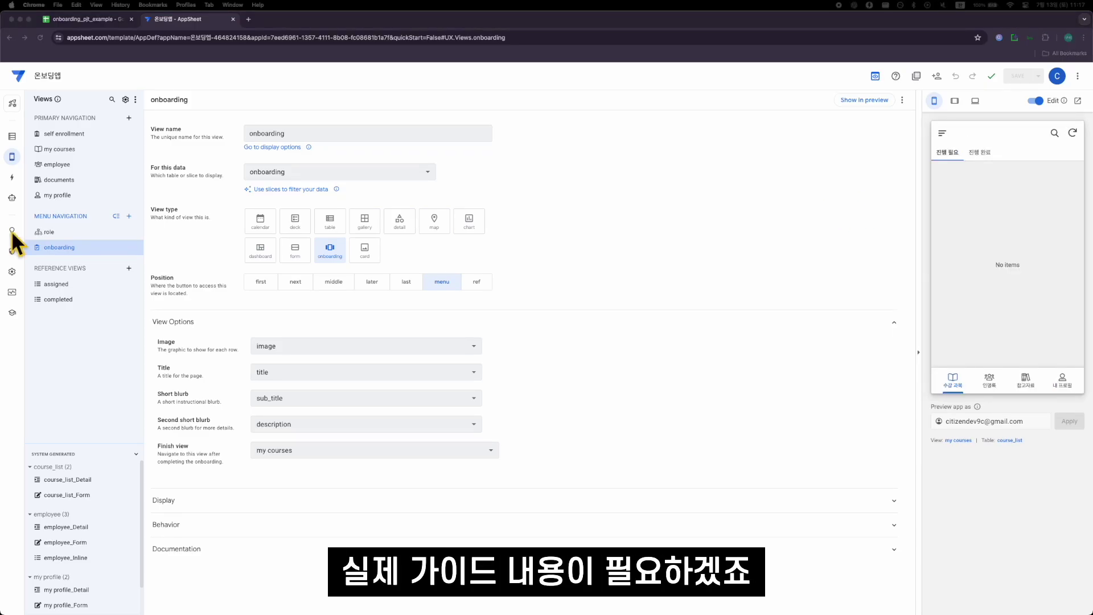
left_click(983, 228)
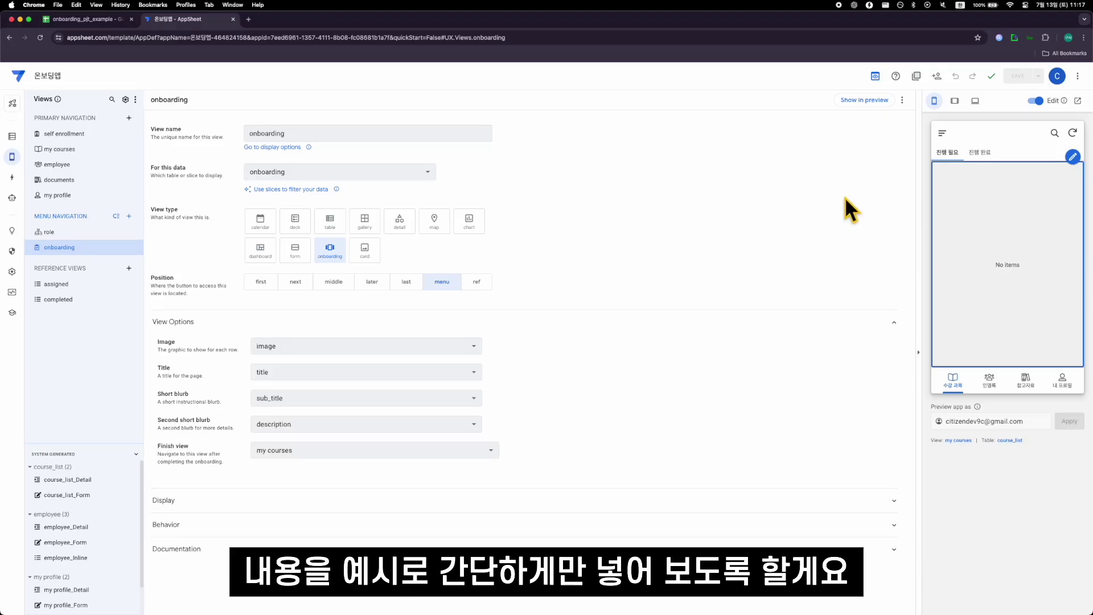
scroll(105, 564, "down", 2)
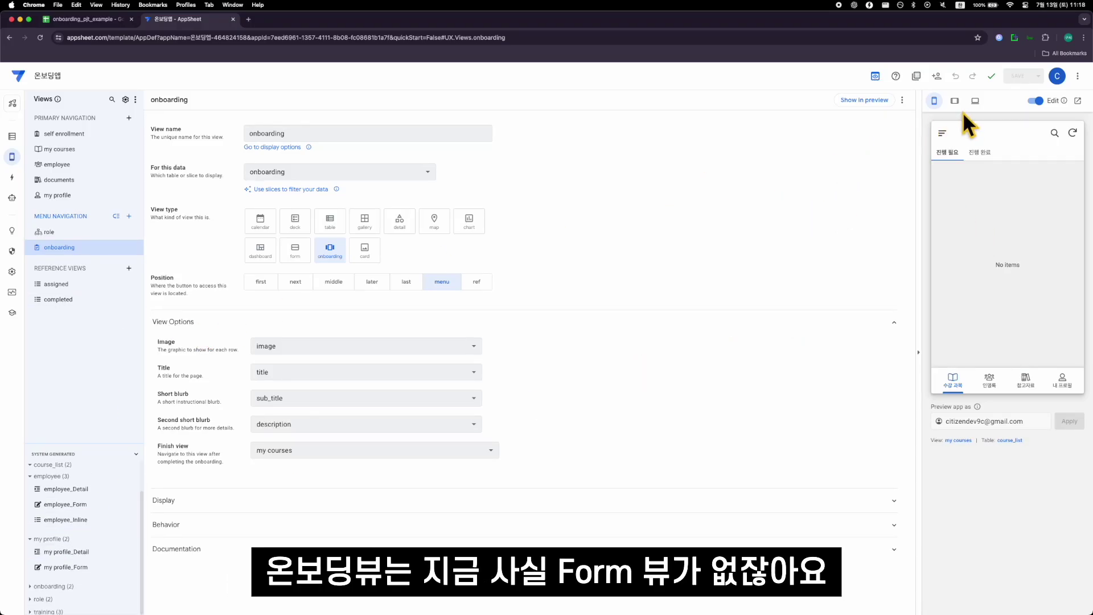
left_click(944, 129)
left_click(943, 133)
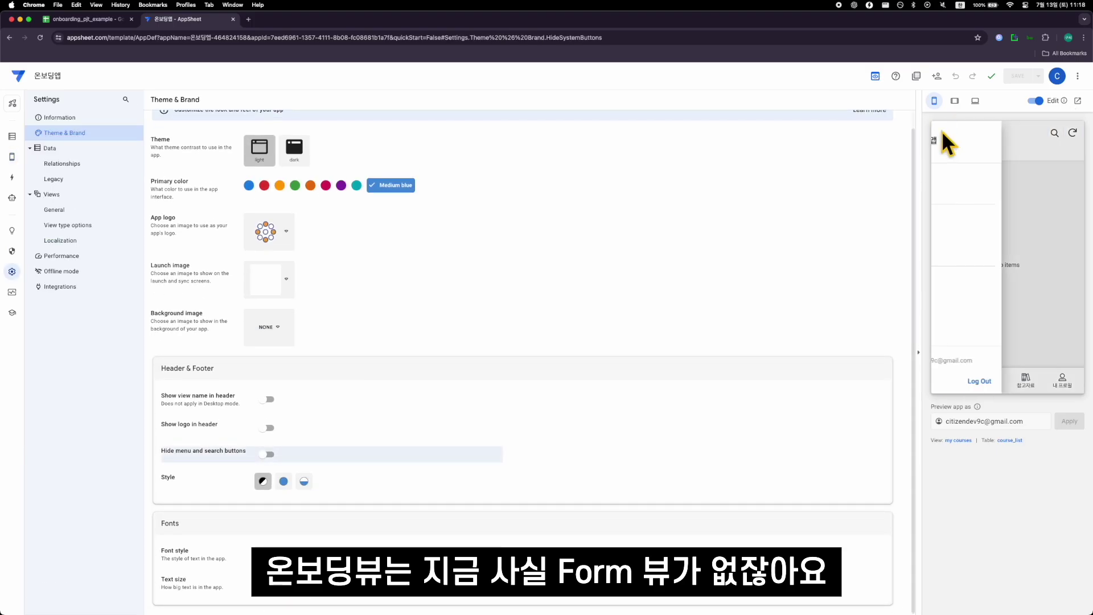
left_click(968, 201)
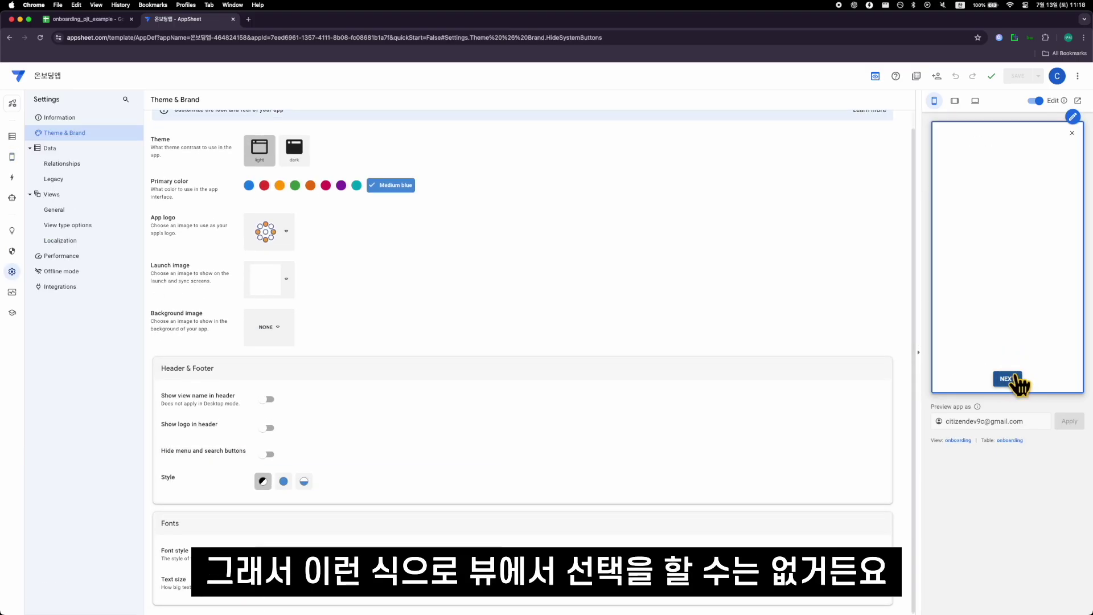
left_click(1073, 139)
Step: Find the system-generated onboarding_Form view and show it in the app preview
left_click(12, 158)
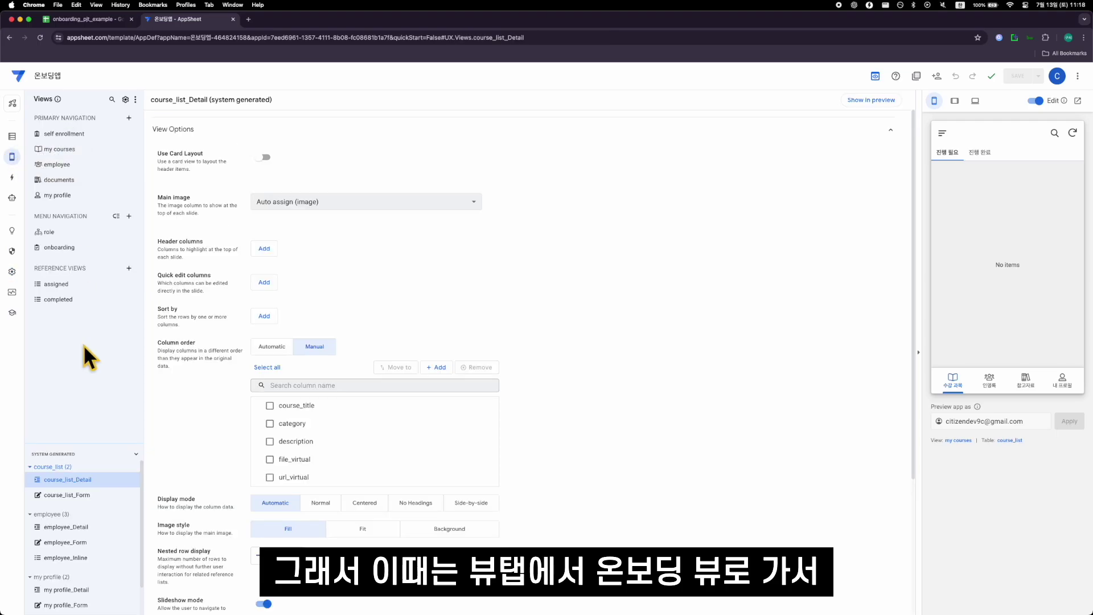
scroll(80, 547, "down", 3)
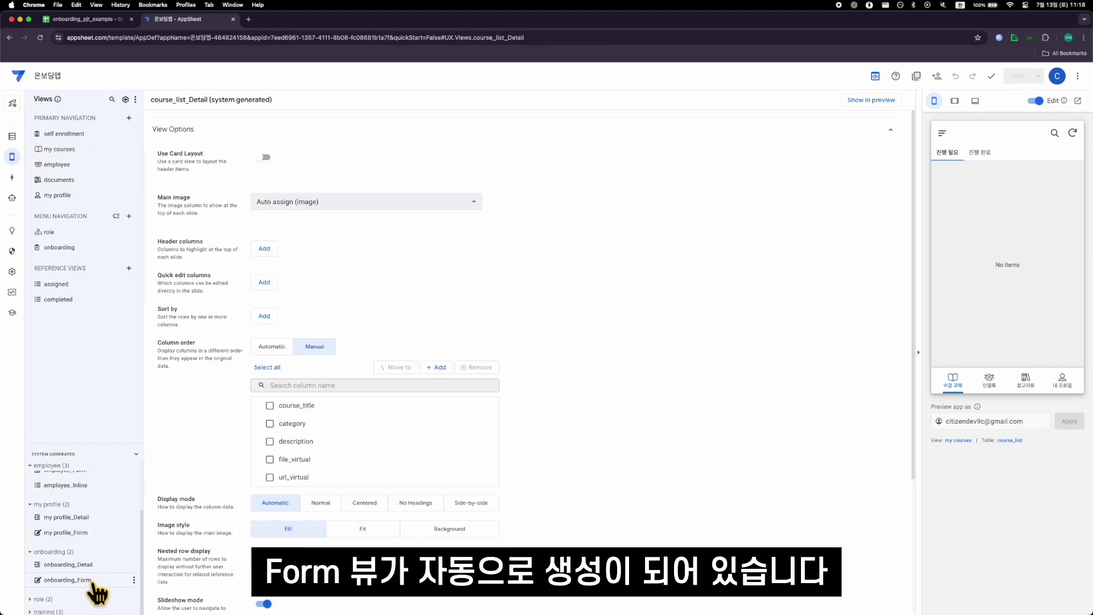
left_click(94, 581)
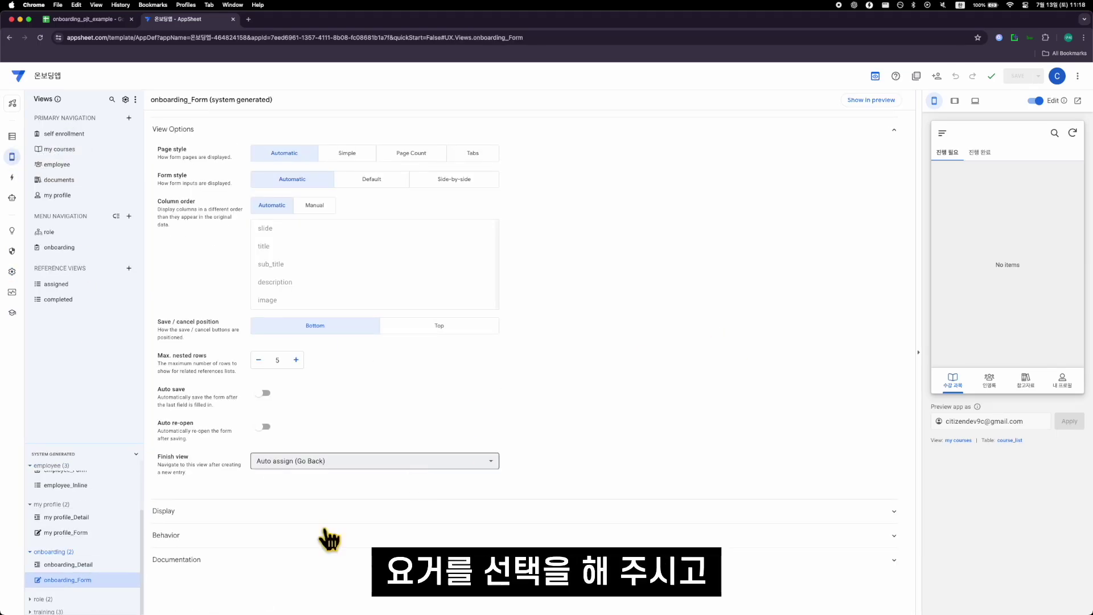
left_click(883, 101)
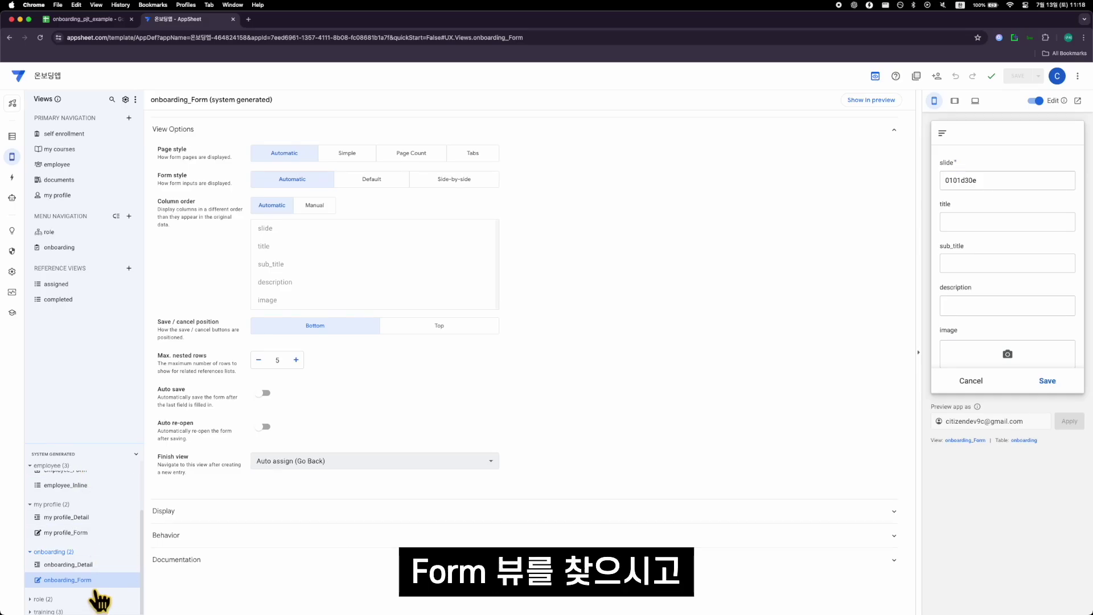
left_click(877, 100)
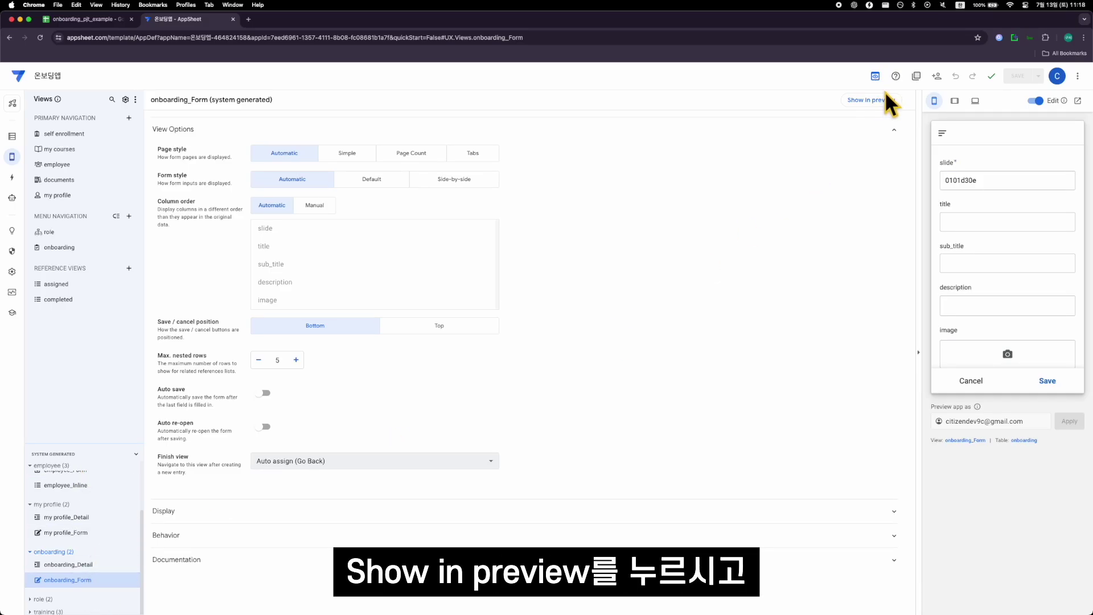
Step: Save an onboarding entry titled "내 프로필 정보 확인" with sub_title "정보가 정확한지 확인하고 필요시 수정하세요", description "내 프로필 정보를 확인한다." and the information book image
left_click(966, 225)
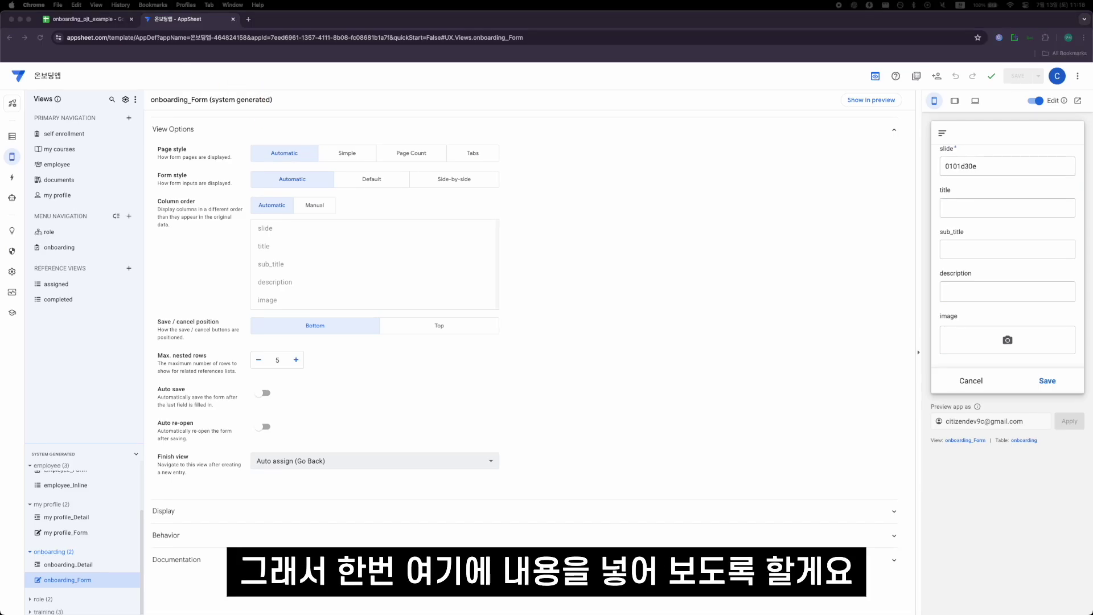
left_click(1044, 216)
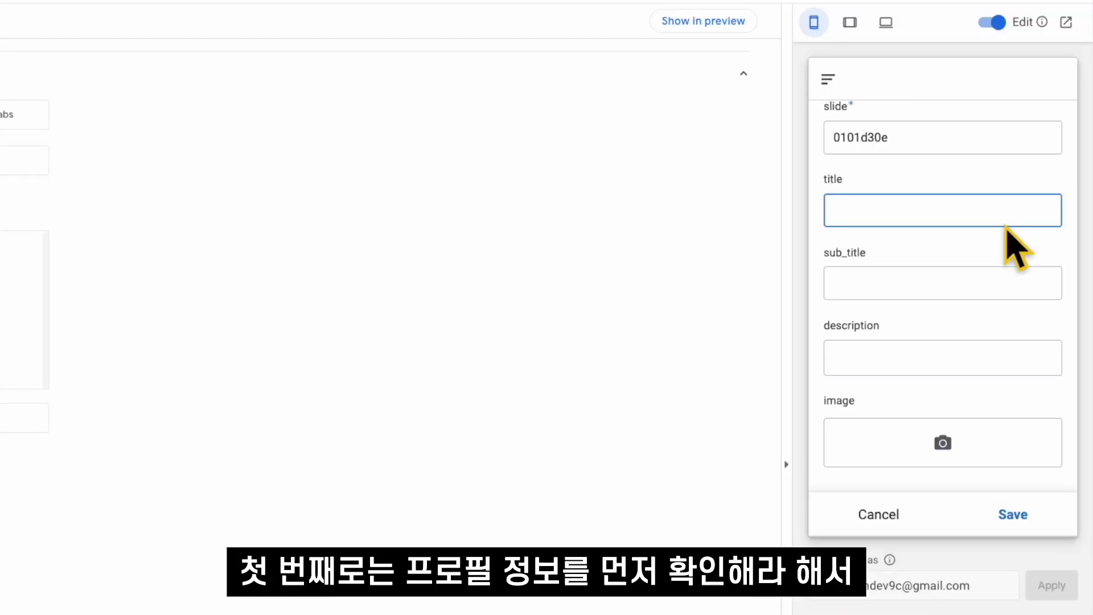
type("내 프로필 정보 확인")
left_click(944, 285)
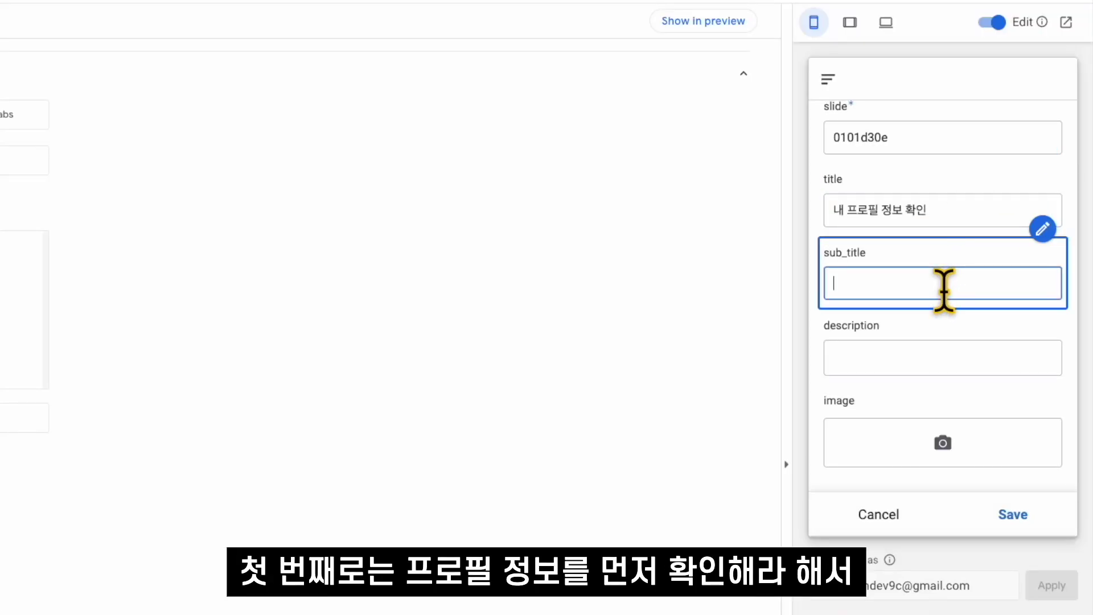
type("정보가 정확한지 확인하고 필요시 수정하세요")
key("Tab")
type("내 프로필 정보를 확인한다.")
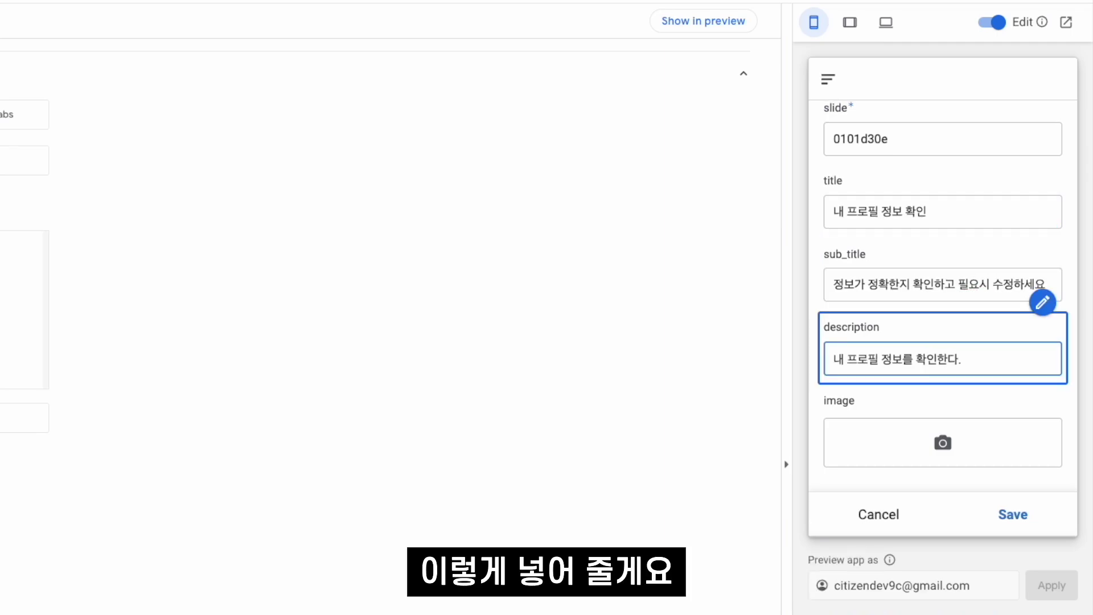
left_click(939, 444)
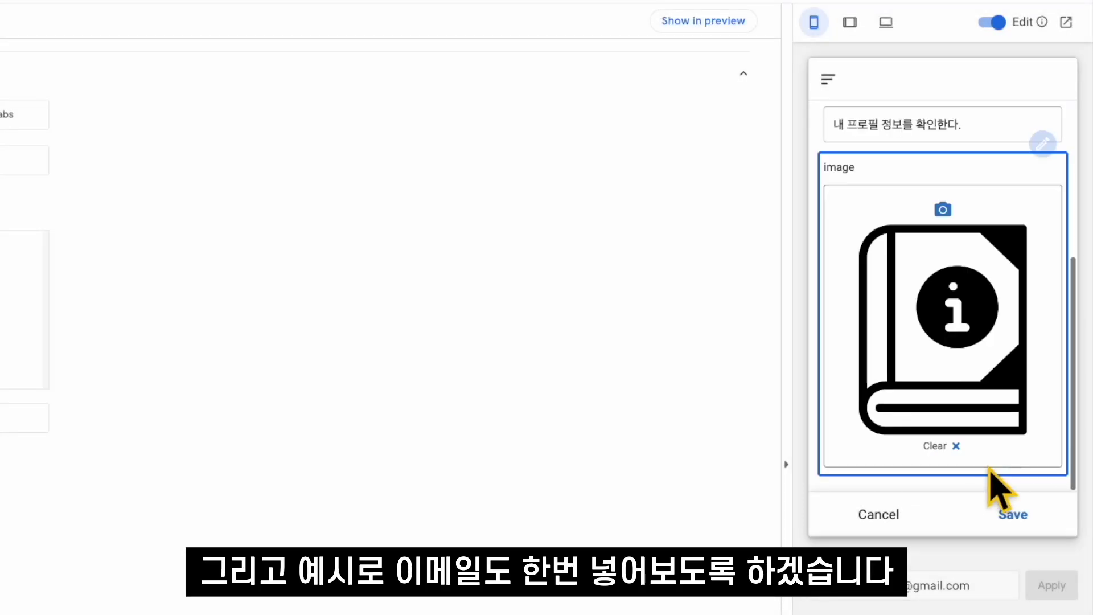
left_click(1005, 514)
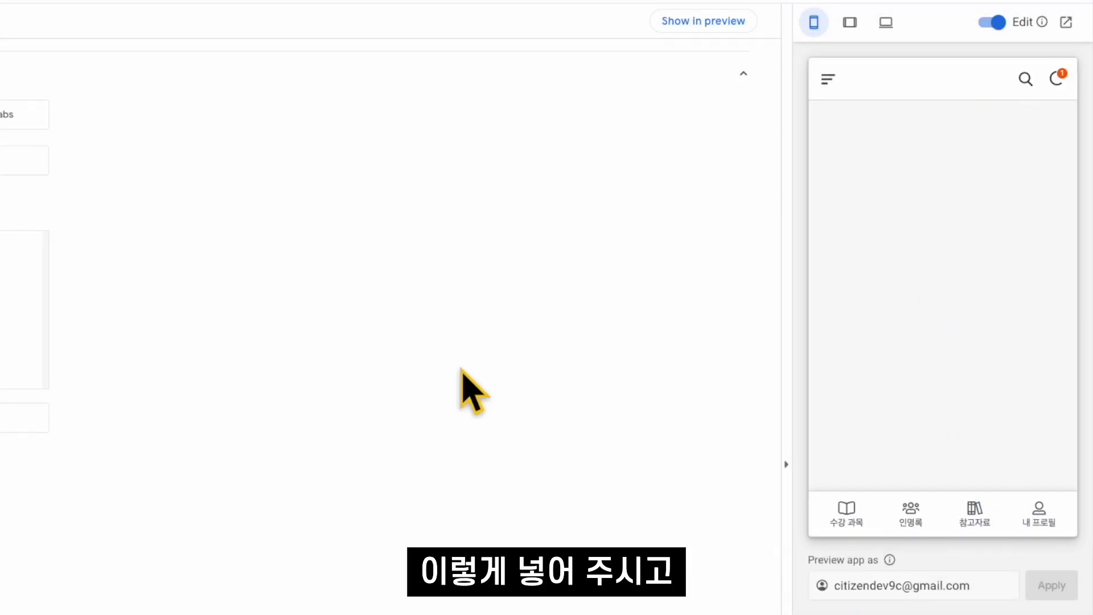
Step: Start a new onboarding entry titled "수강 과목 체크하기" with the sub_title "수강 필요 과목 수강하기"
left_click(715, 26)
left_click(903, 234)
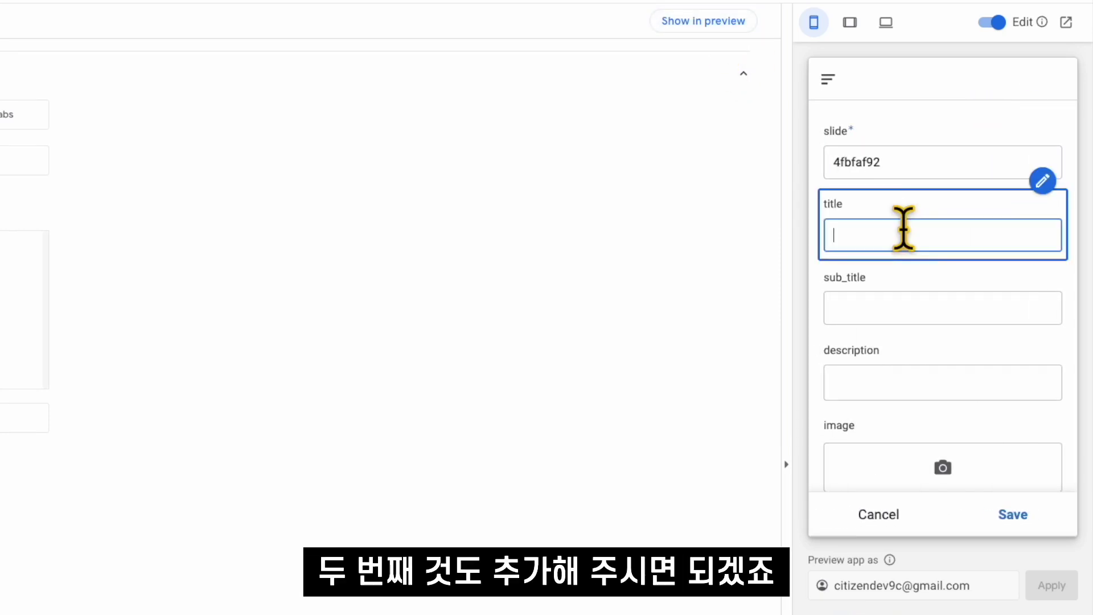
type("수강 과목 체크하기")
key("Tab")
type("수강 필요")
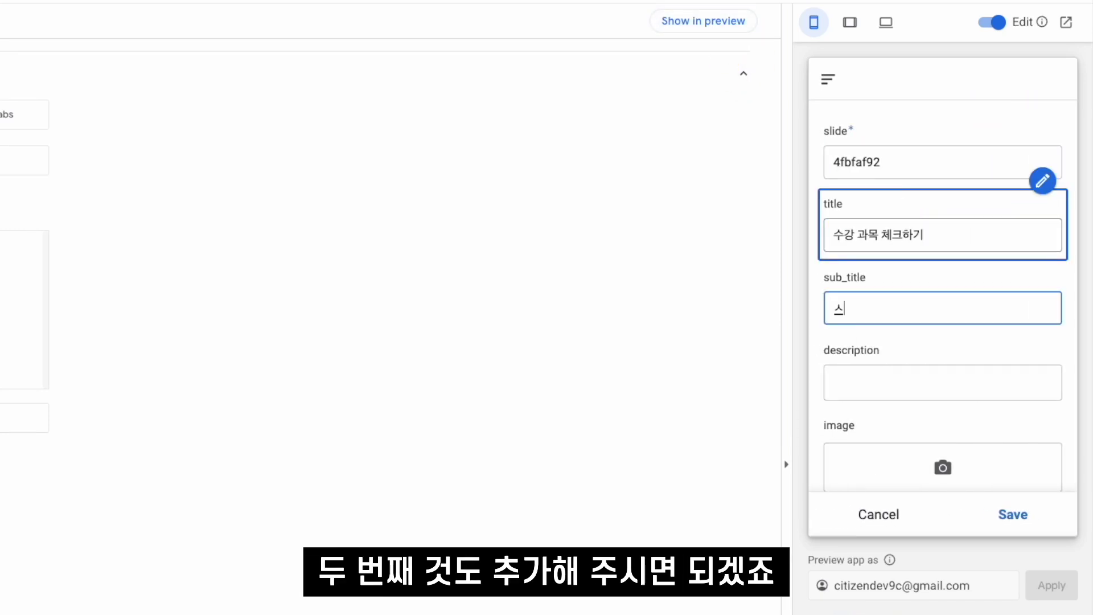
type(" 과목 수강하기")
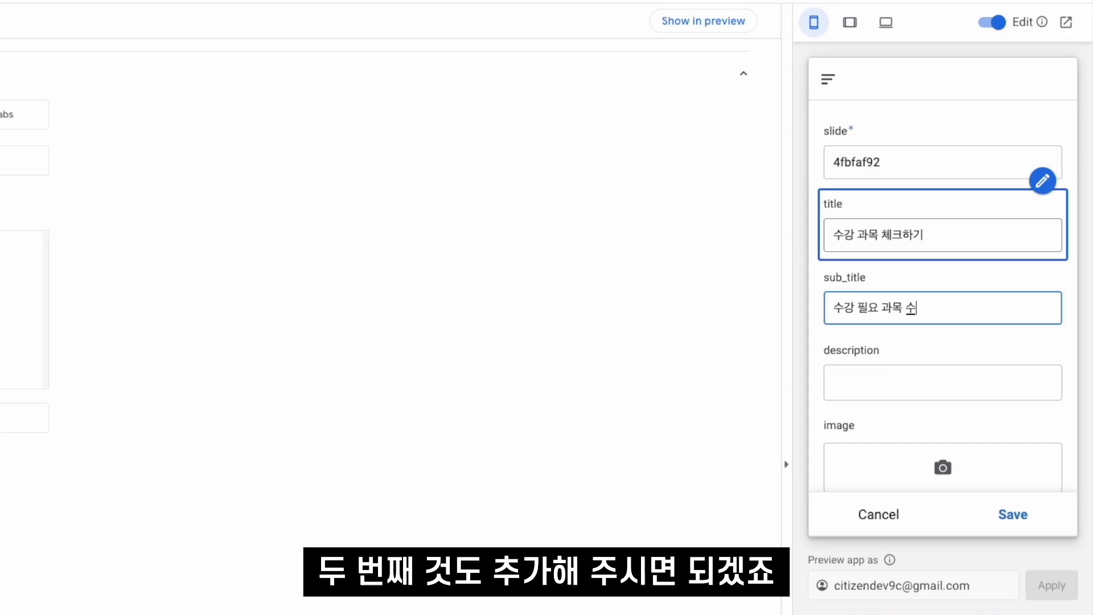
Step: Add the description "수강 필요한 과목을 확인하고, 수강 완료시 체크버튼 혹은 "진행 완료" 버튼을 눌러주세요" and the information book image, and save the entry
key("Tab")
type("수강 필요한 ㄱ")
type("과목을 확인하고, 수강 완료시 체크버")
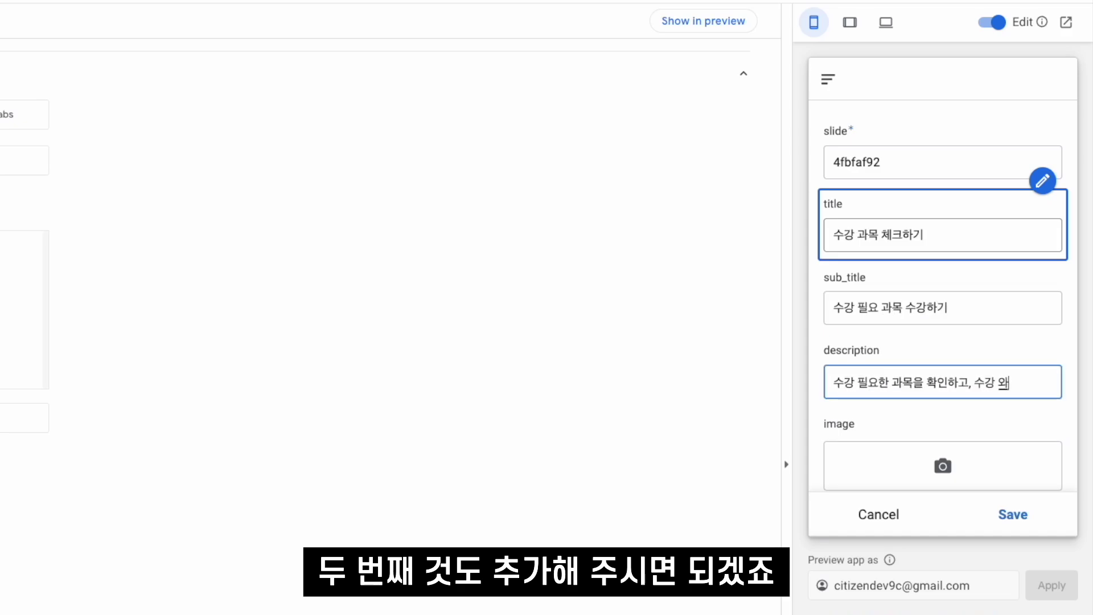
type("튼 혹은 \"진행 완료\" 버튼을 눌러주세요")
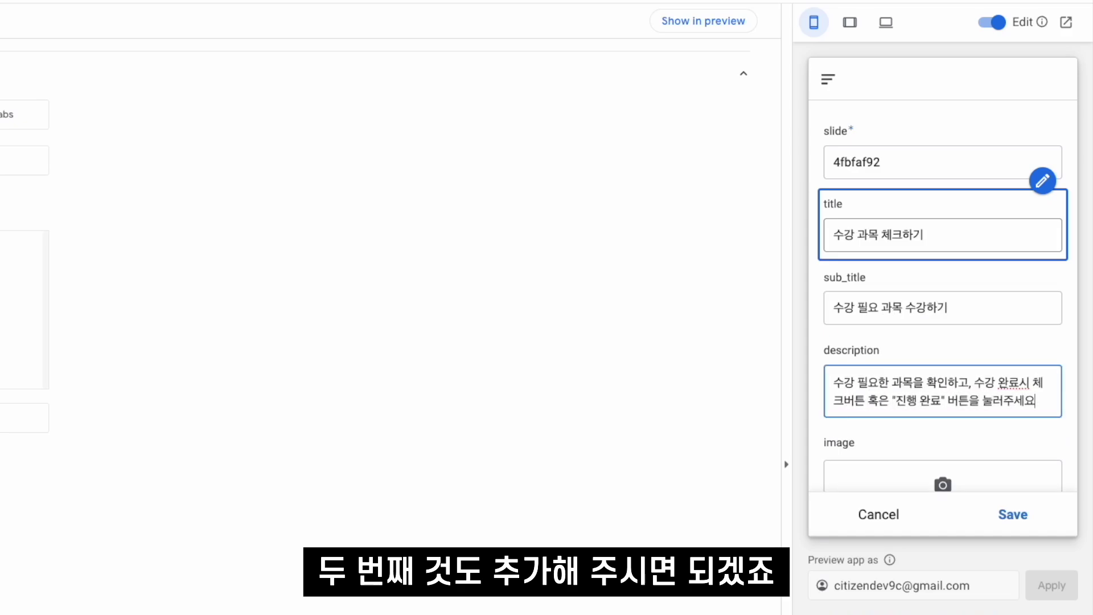
left_click(945, 481)
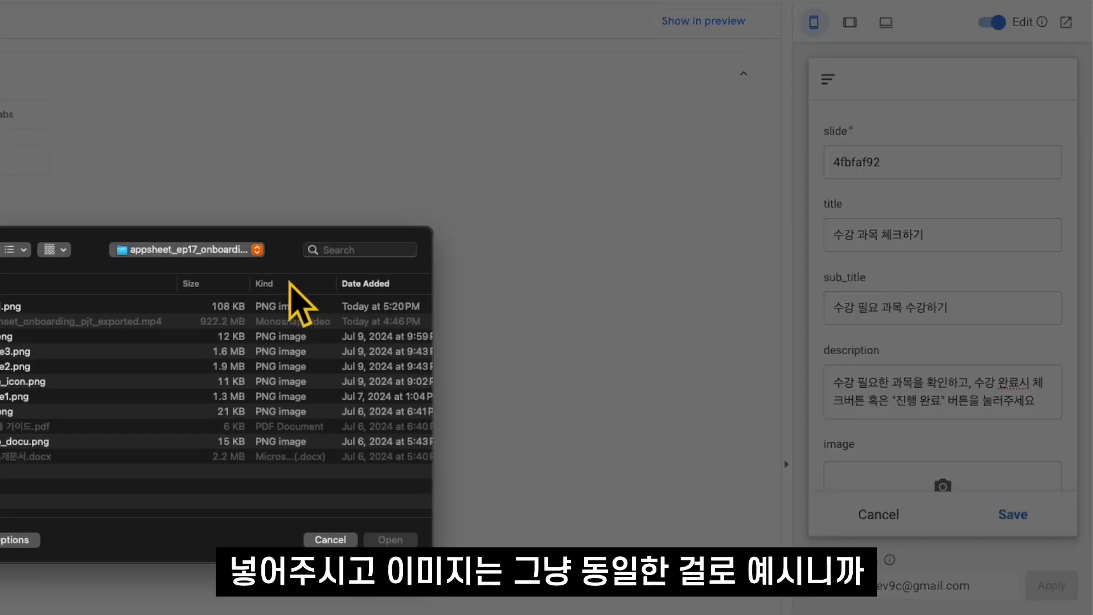
key("Escape")
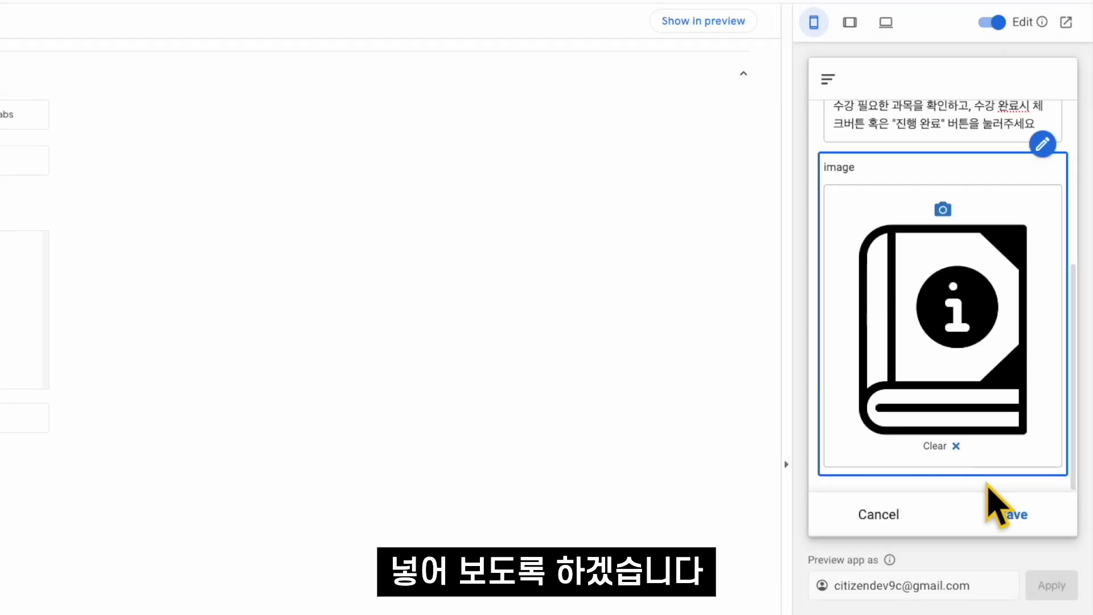
left_click(1002, 514)
Step: Open the onboarding guide from the app preview's side menu, go through both slides and finish it
left_click(827, 79)
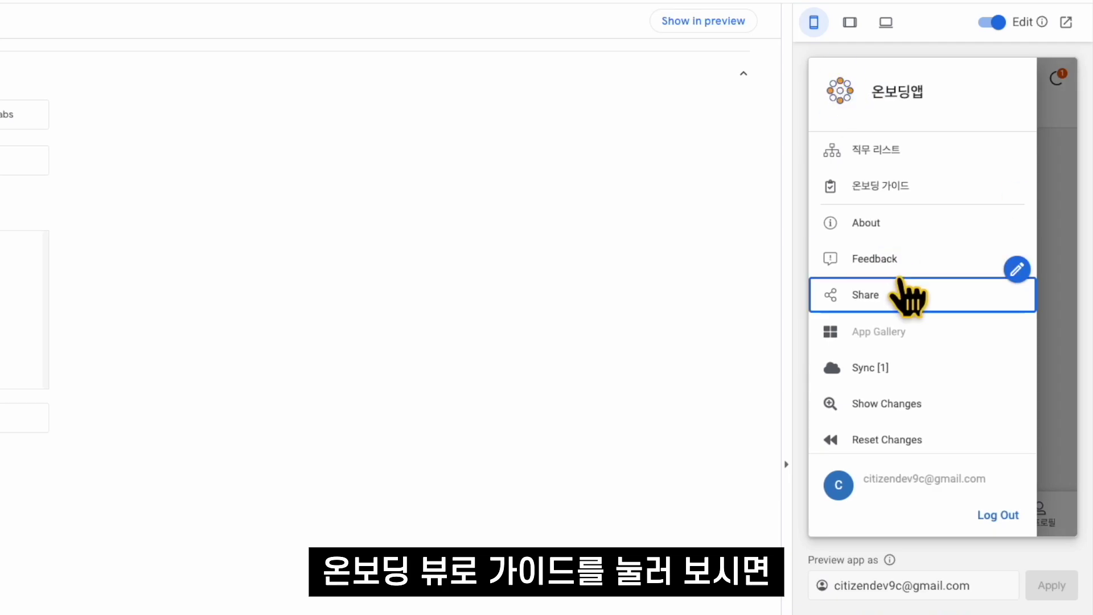
left_click(911, 192)
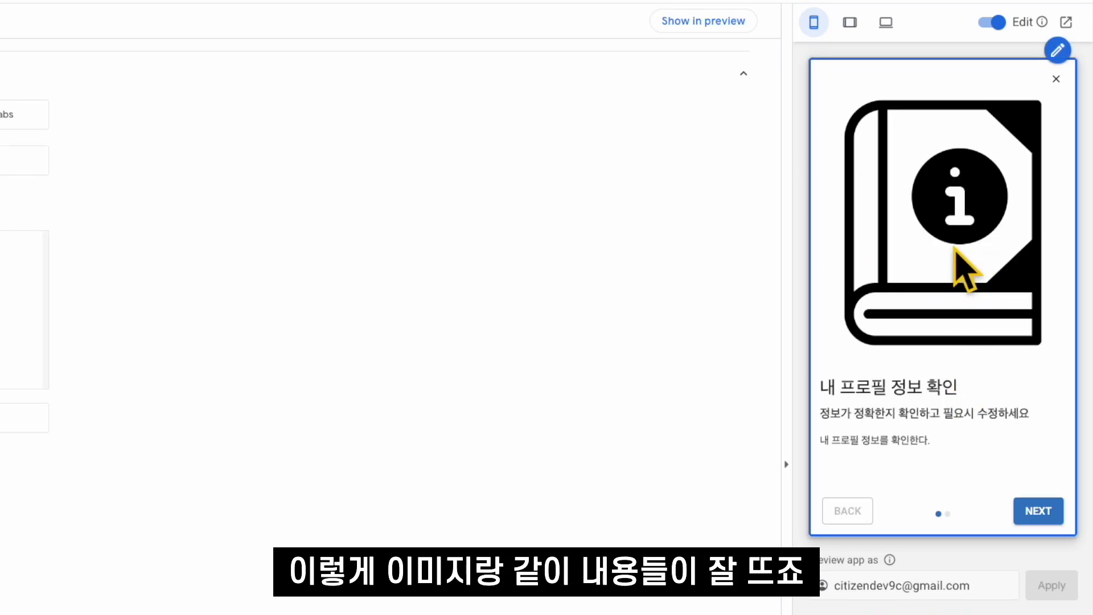
left_click(1042, 511)
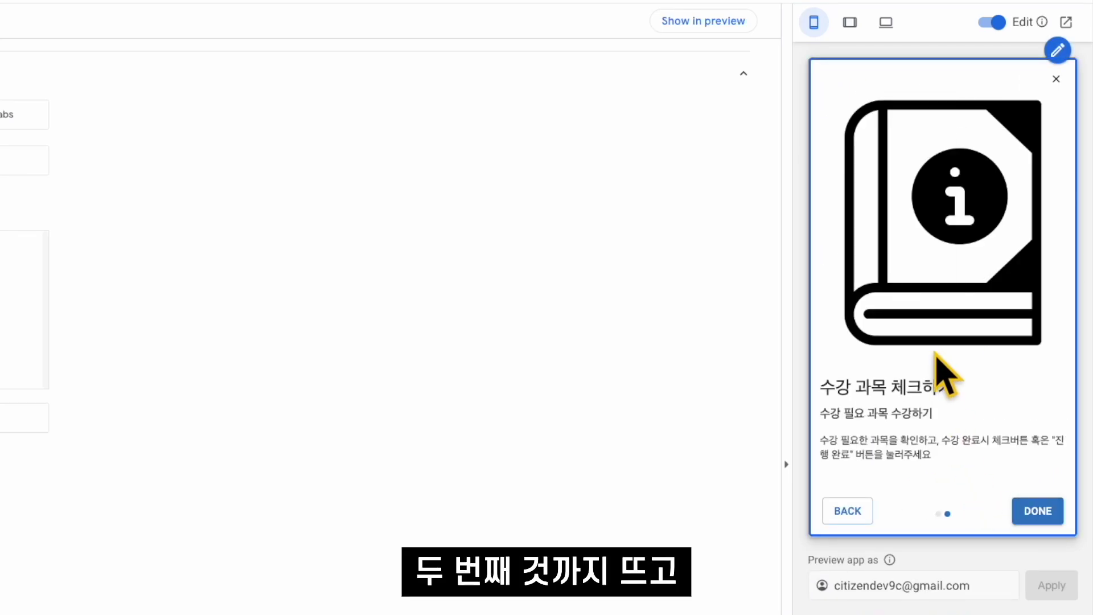
left_click(1035, 510)
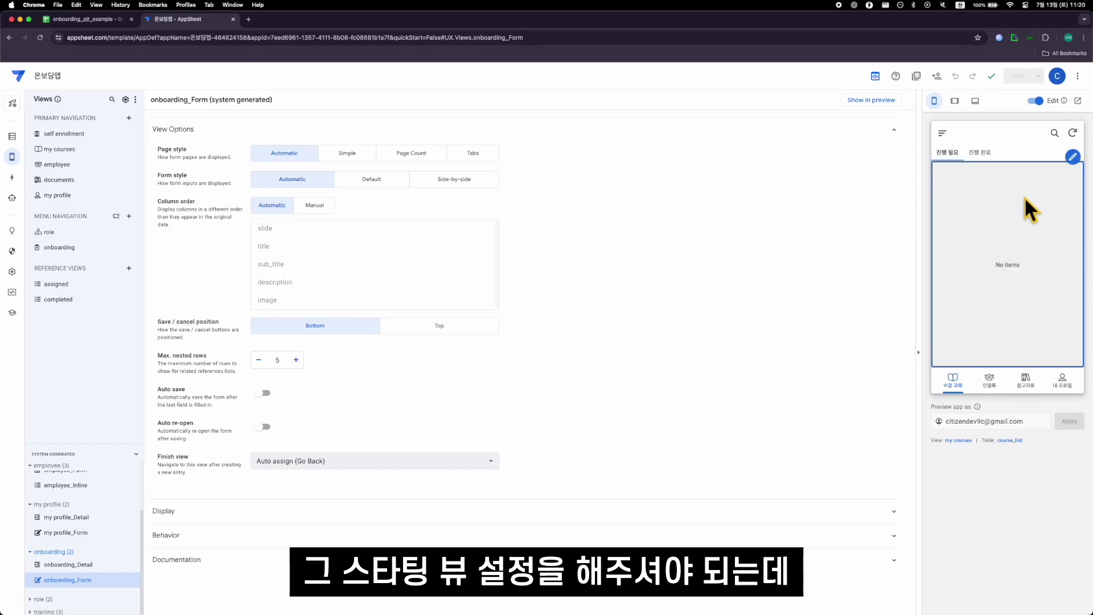
Step: In the app's general view settings, switch the starting view to an expression and clear its existing formula
left_click(12, 271)
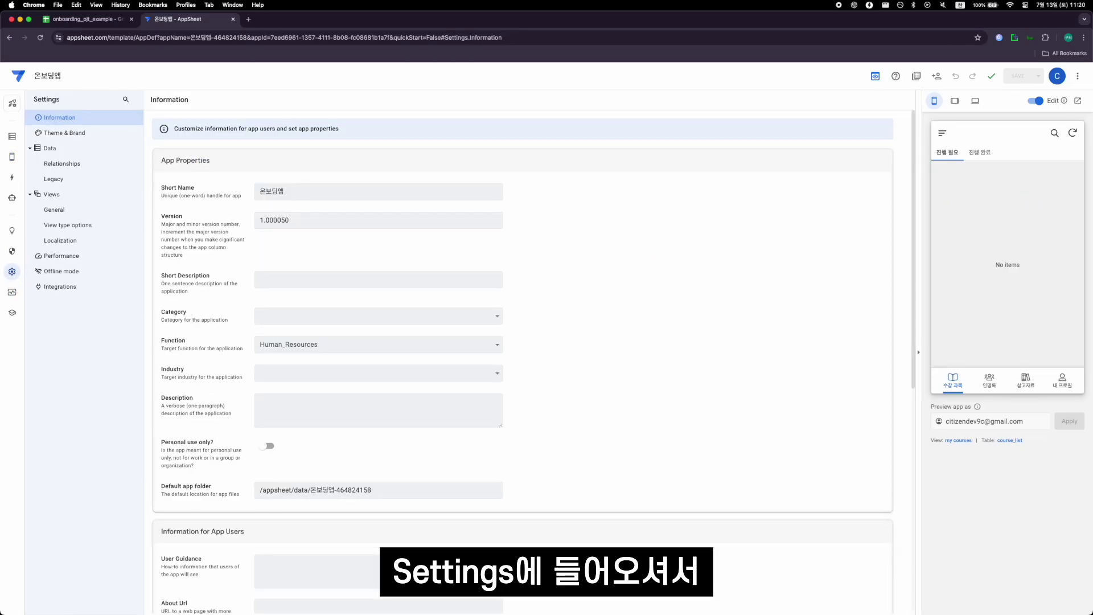
left_click(79, 209)
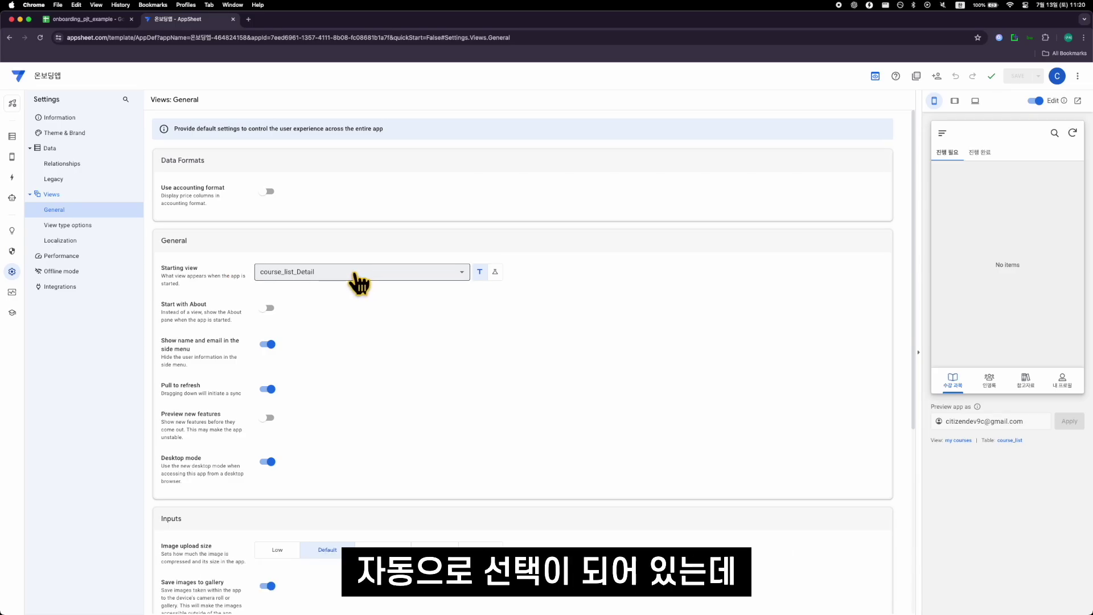
left_click(495, 272)
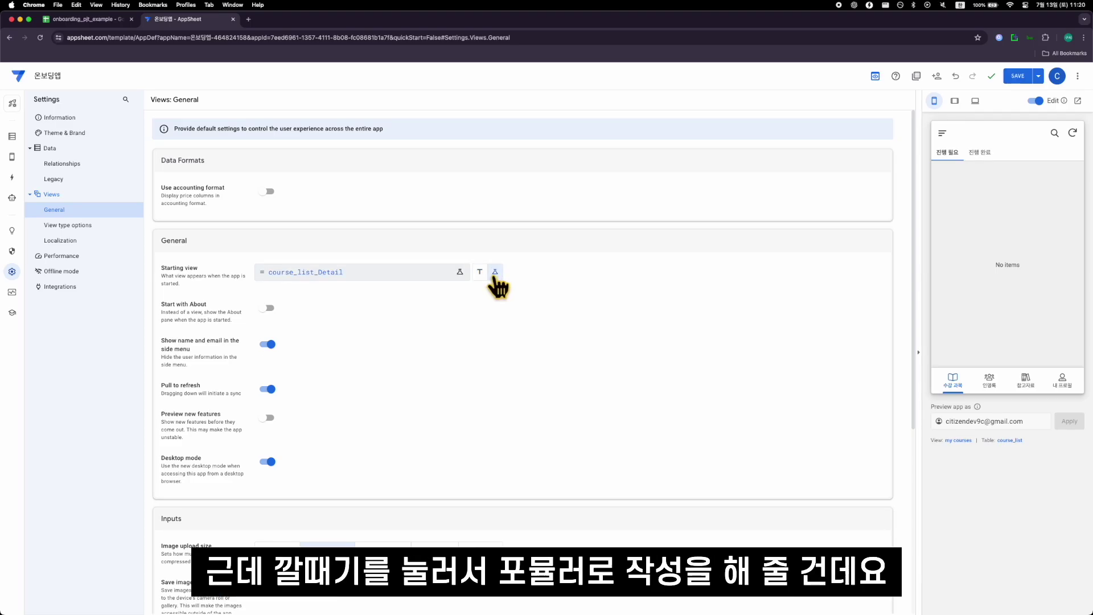
left_click(436, 275)
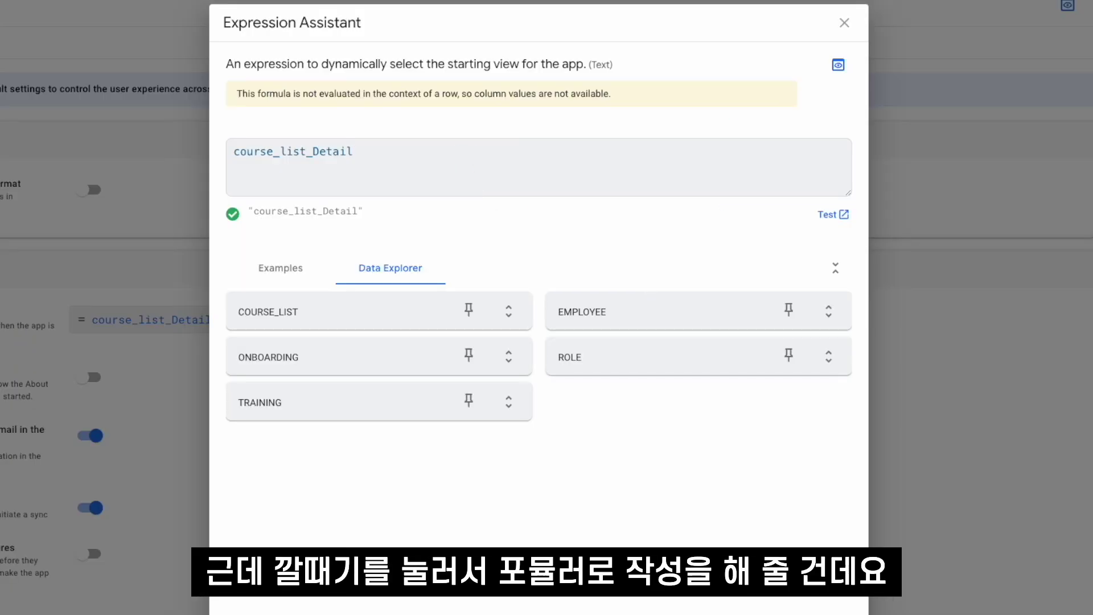
key("ctrl+a")
key("BackSpace")
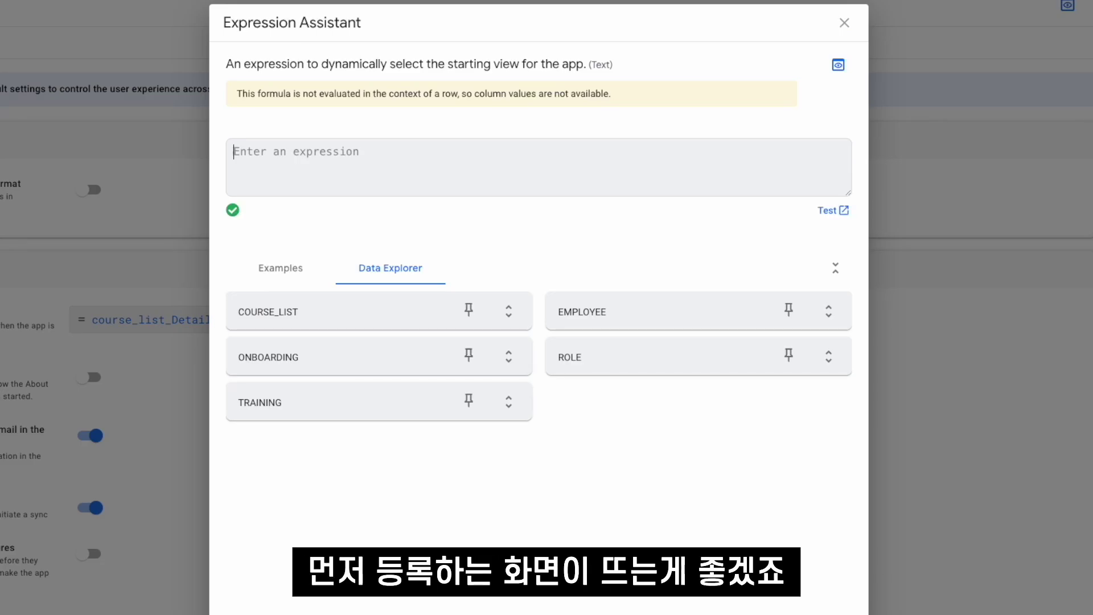
Step: Set the starting view expression to IF(IN(USEREMAIL(), employee[emp_email]), "onboarding", "self enrollment")
type("IF(IN(USEREMAIL()")
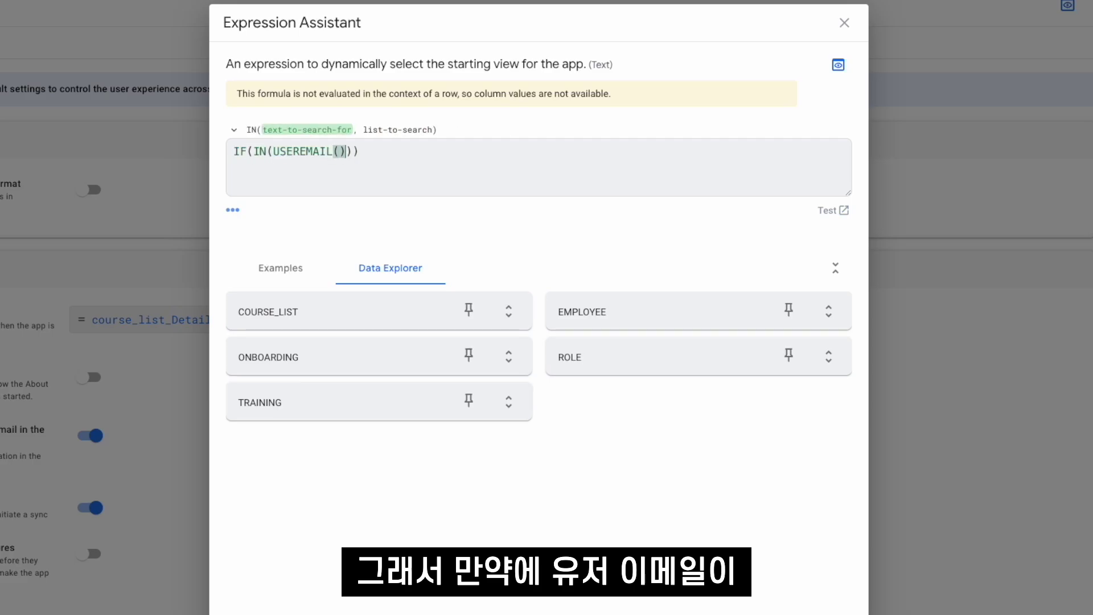
type(", employee[emp_email])")
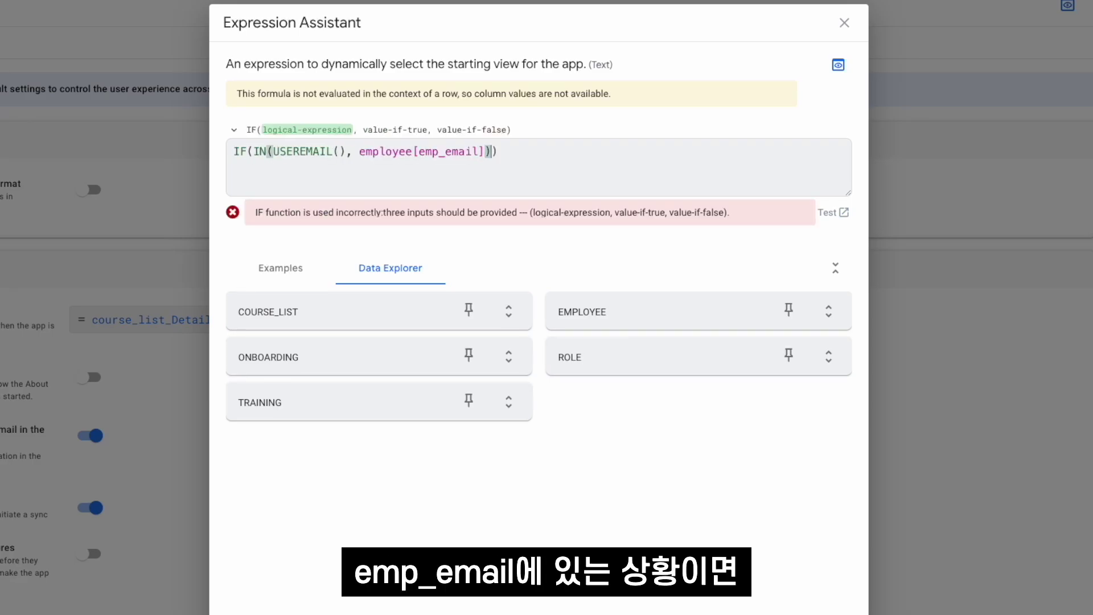
type(", \"onboardin")
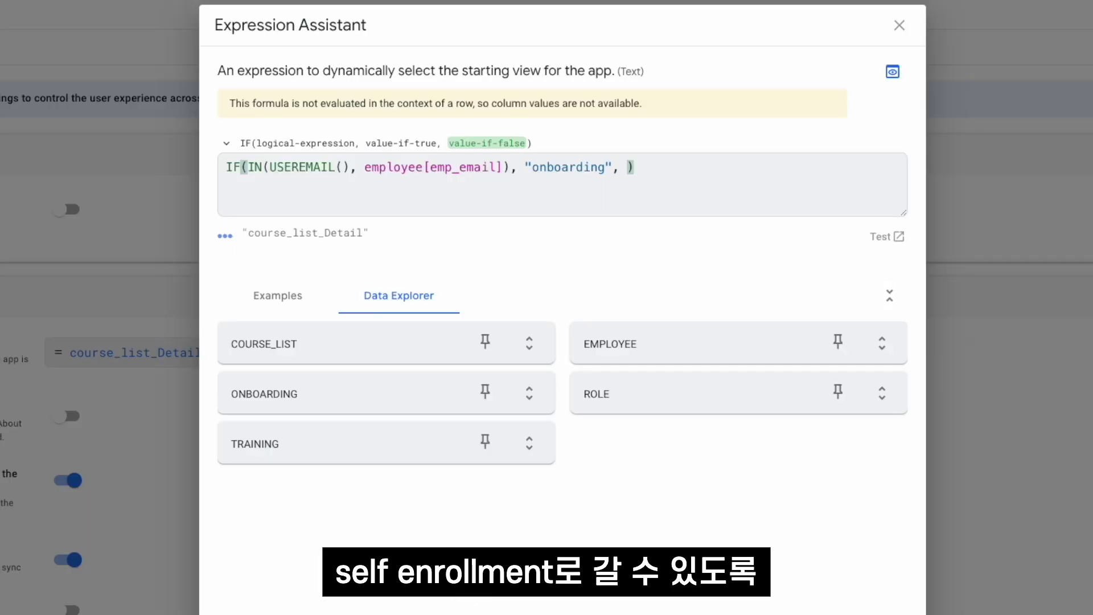
type("\"self enrollment")
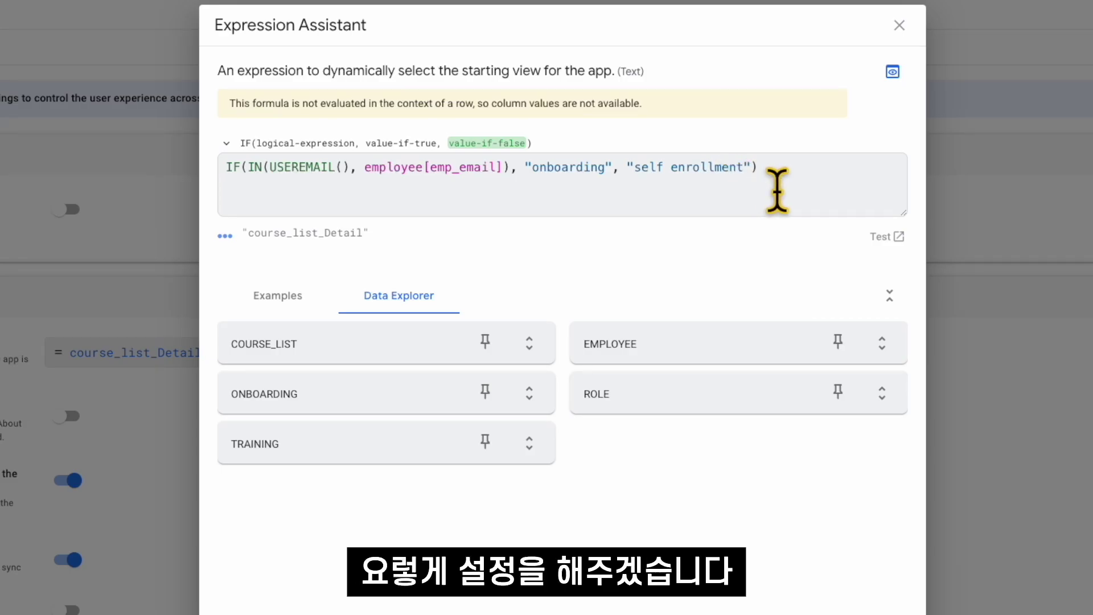
left_click(411, 171)
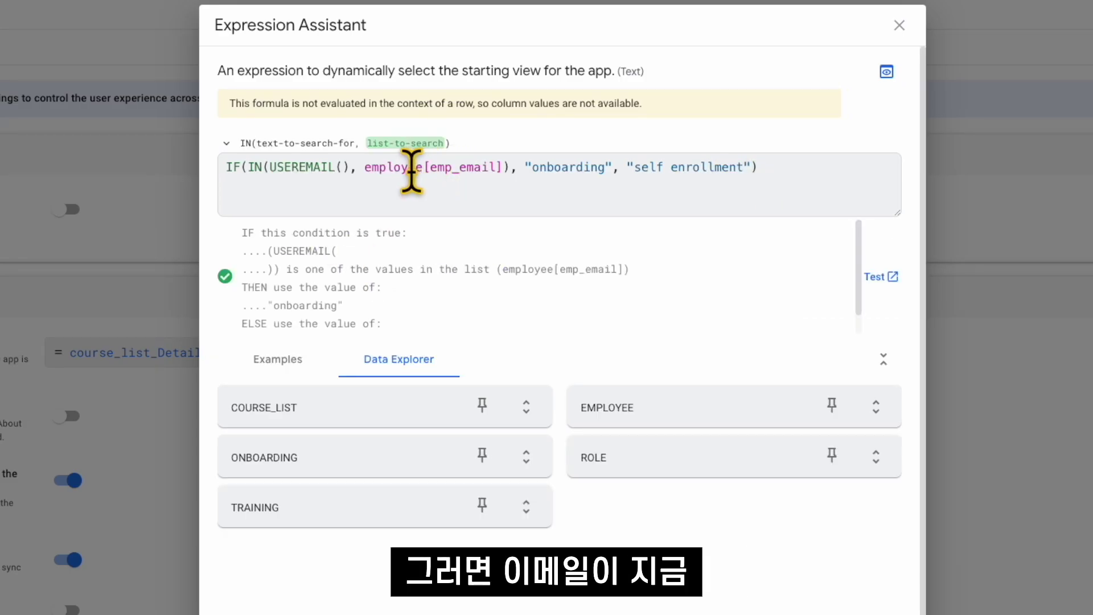
left_click(364, 171)
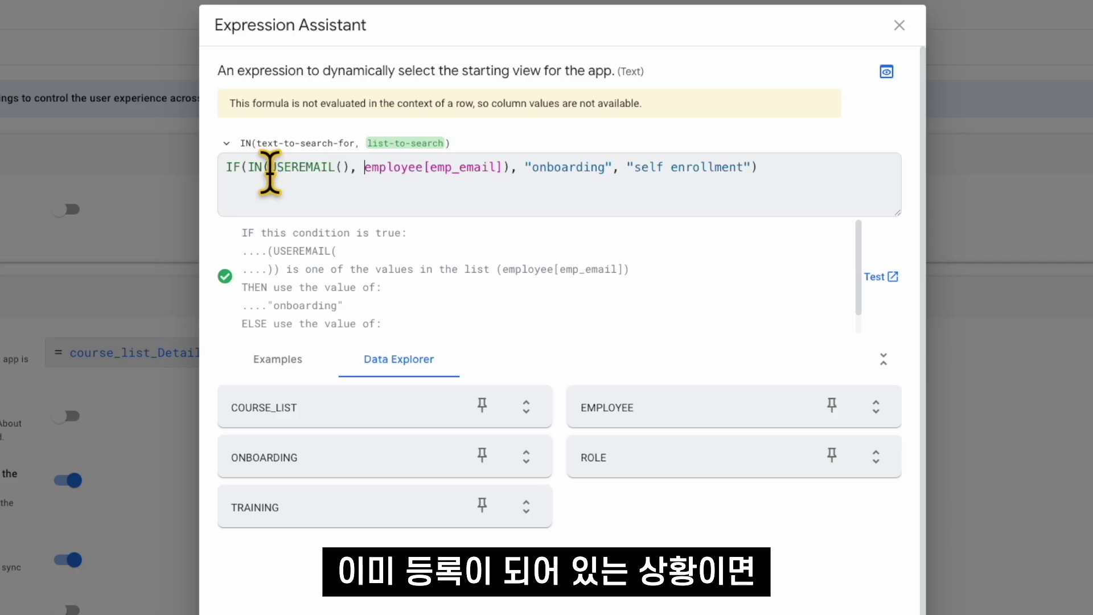
left_click(540, 171)
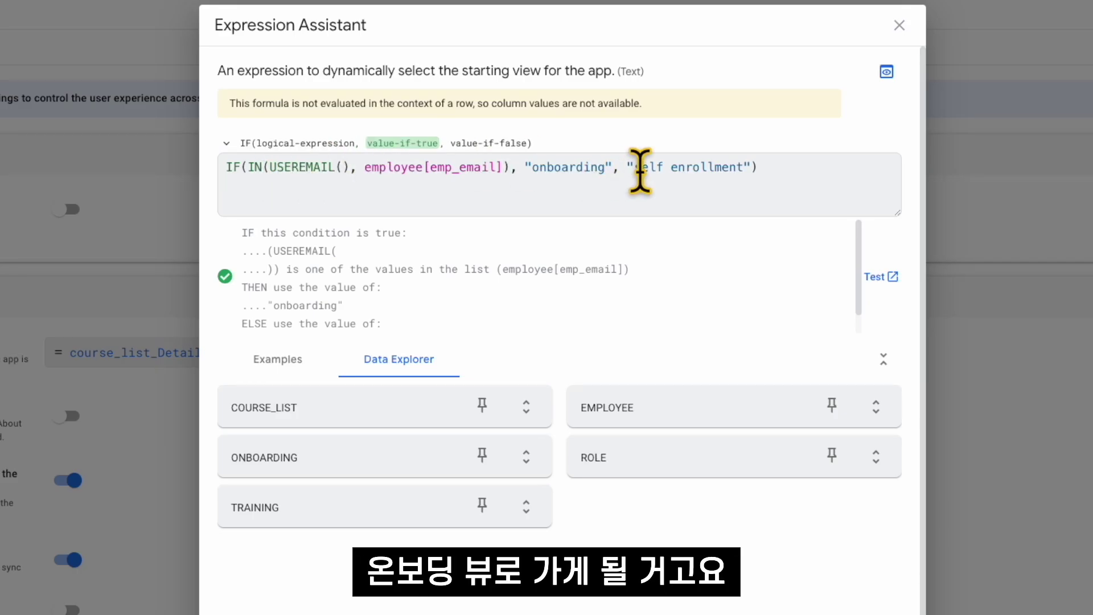
left_click(251, 171)
left_click(680, 166)
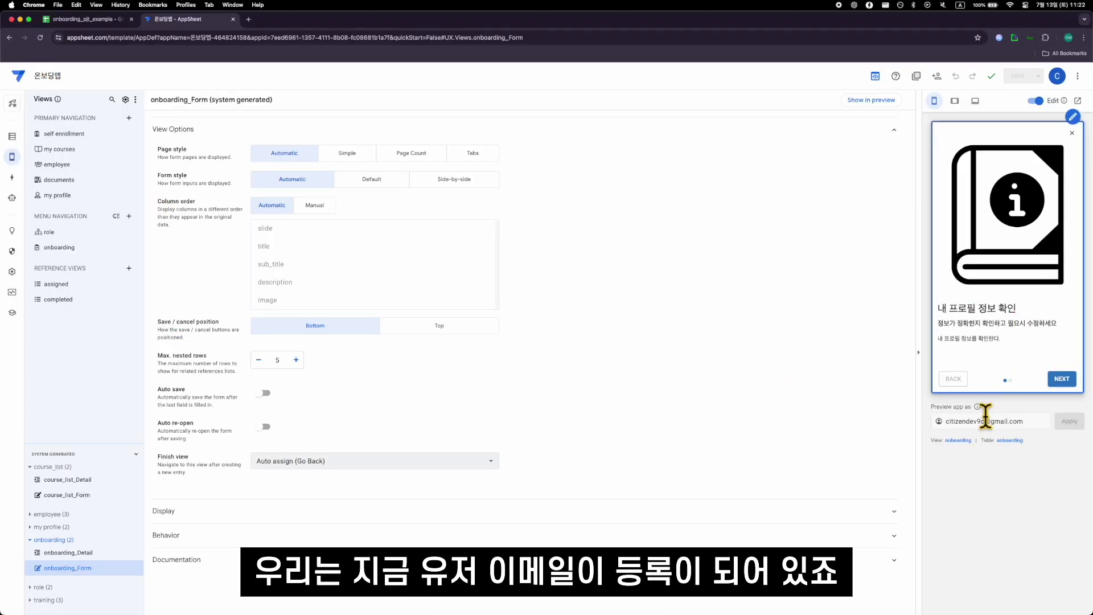
Step: Finish the onboarding slides in the app preview and look through its courses, employee directory, documents and profile views
left_click(1060, 377)
left_click(1060, 377)
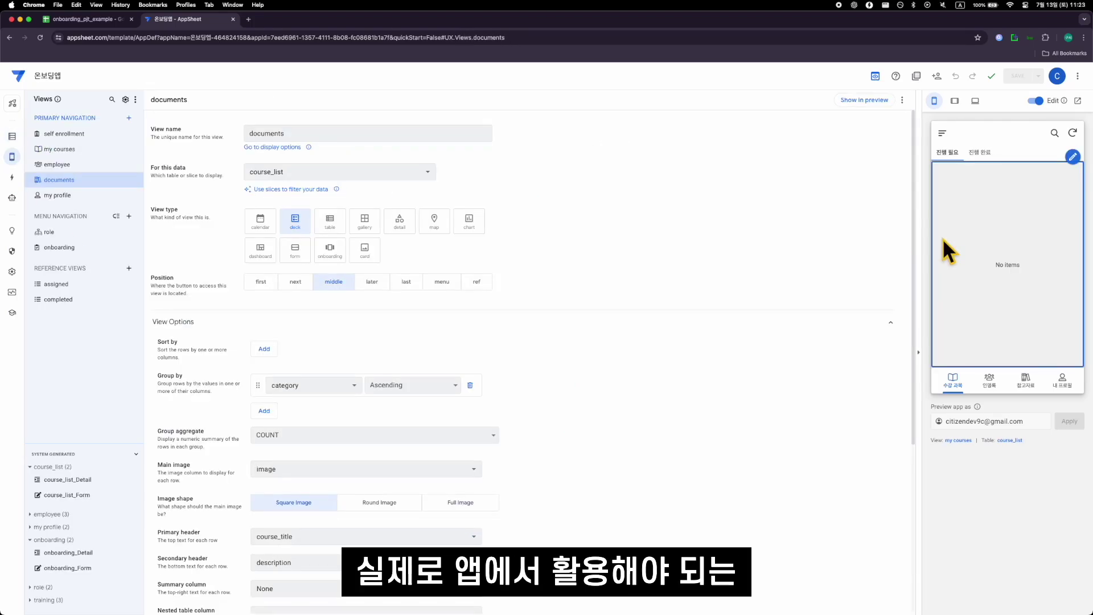
left_click(990, 379)
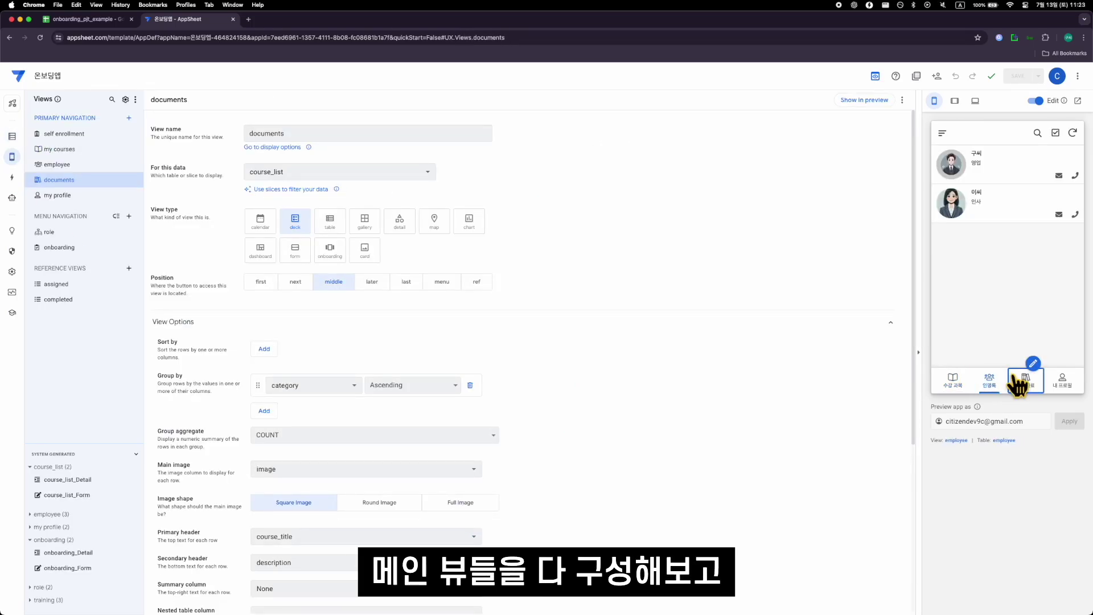
left_click(1019, 384)
left_click(1059, 380)
left_click(952, 380)
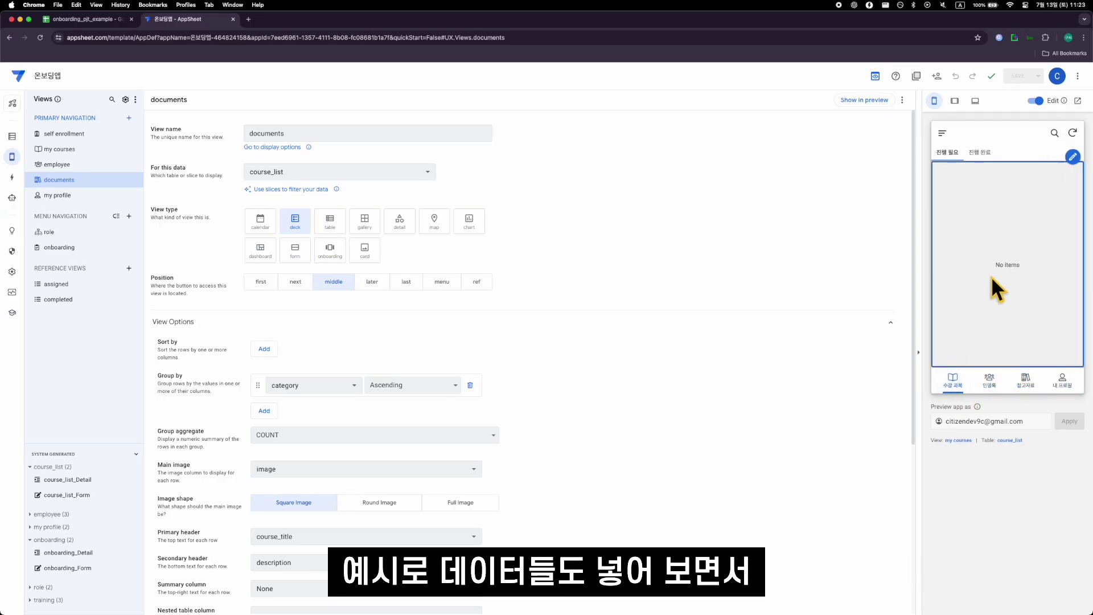
left_click(989, 379)
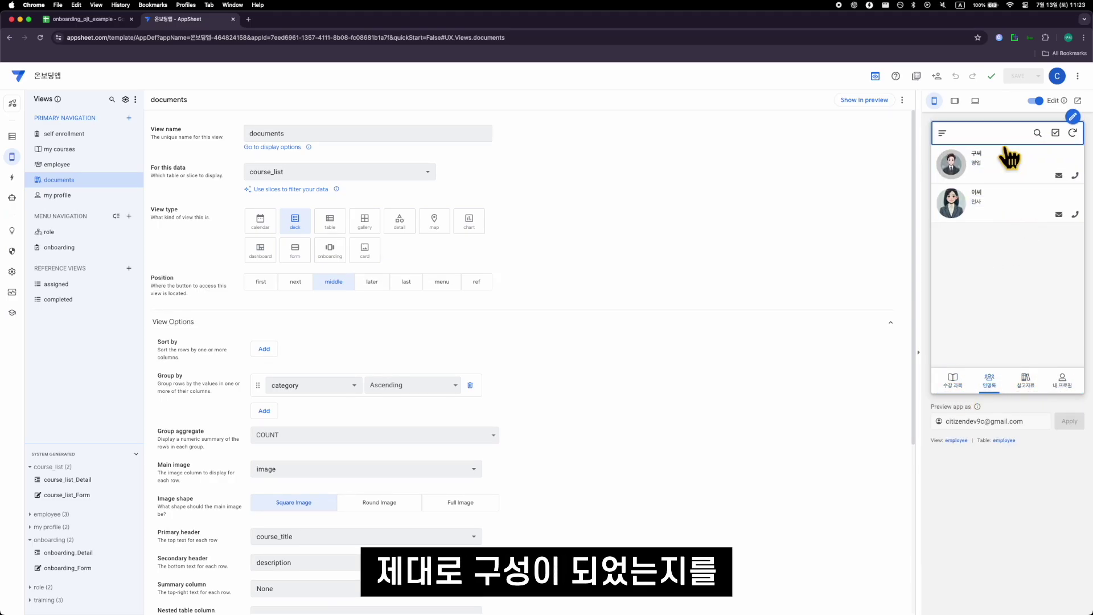
left_click(1021, 380)
left_click(957, 382)
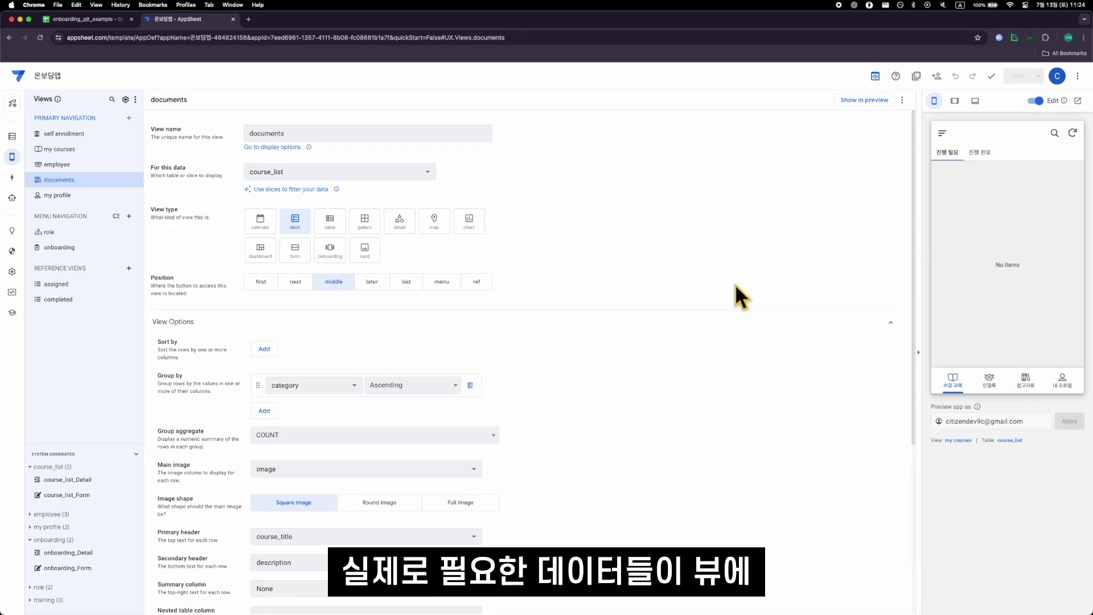
left_click(953, 380)
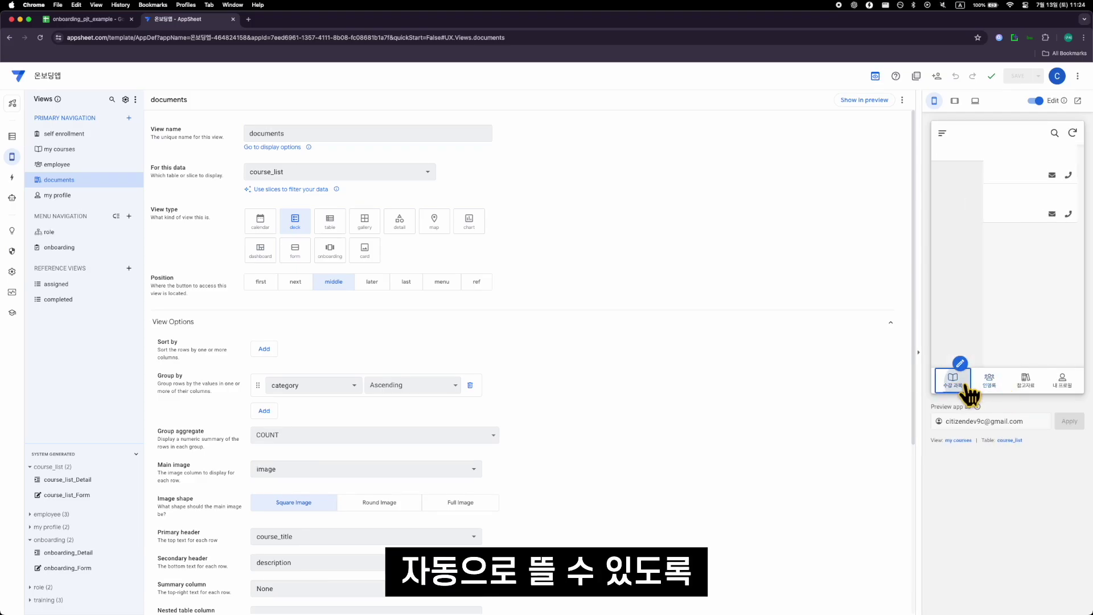